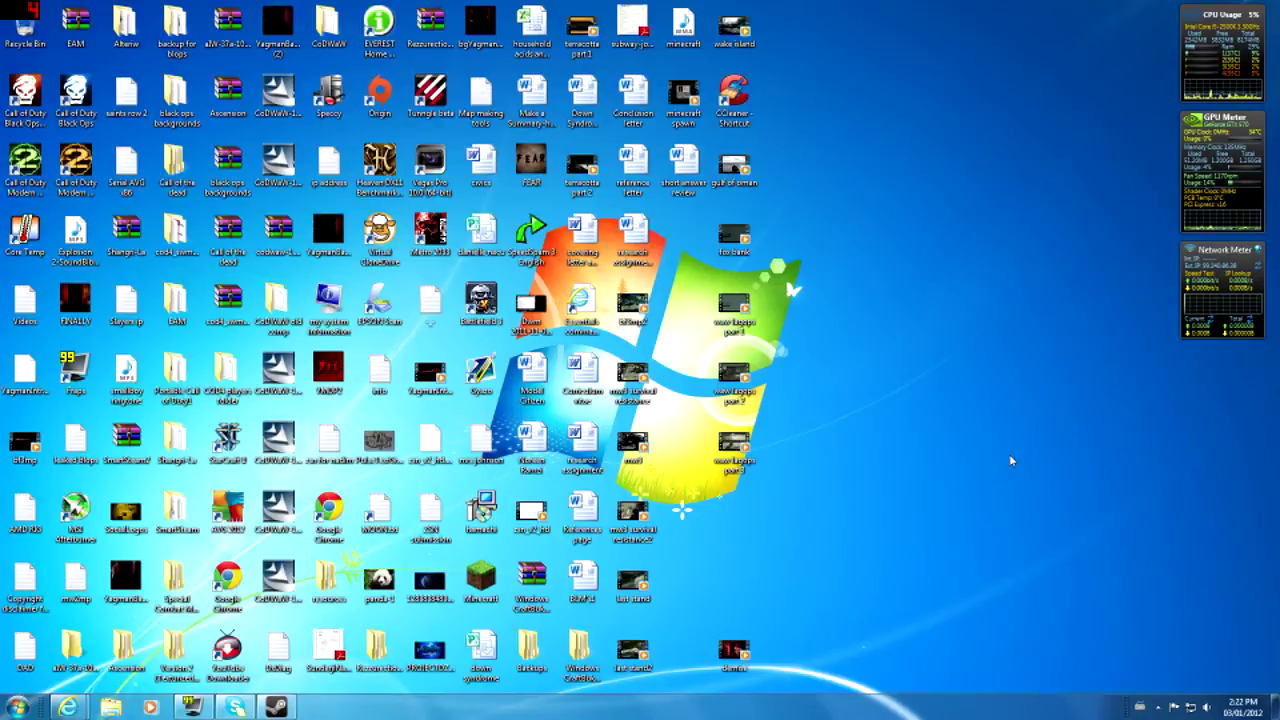
- Select and clear the desktop icons repeatedly, picking out the Windows CraftBukkit Setup folder
drag(932, 3, 3, 690)
click(1018, 318)
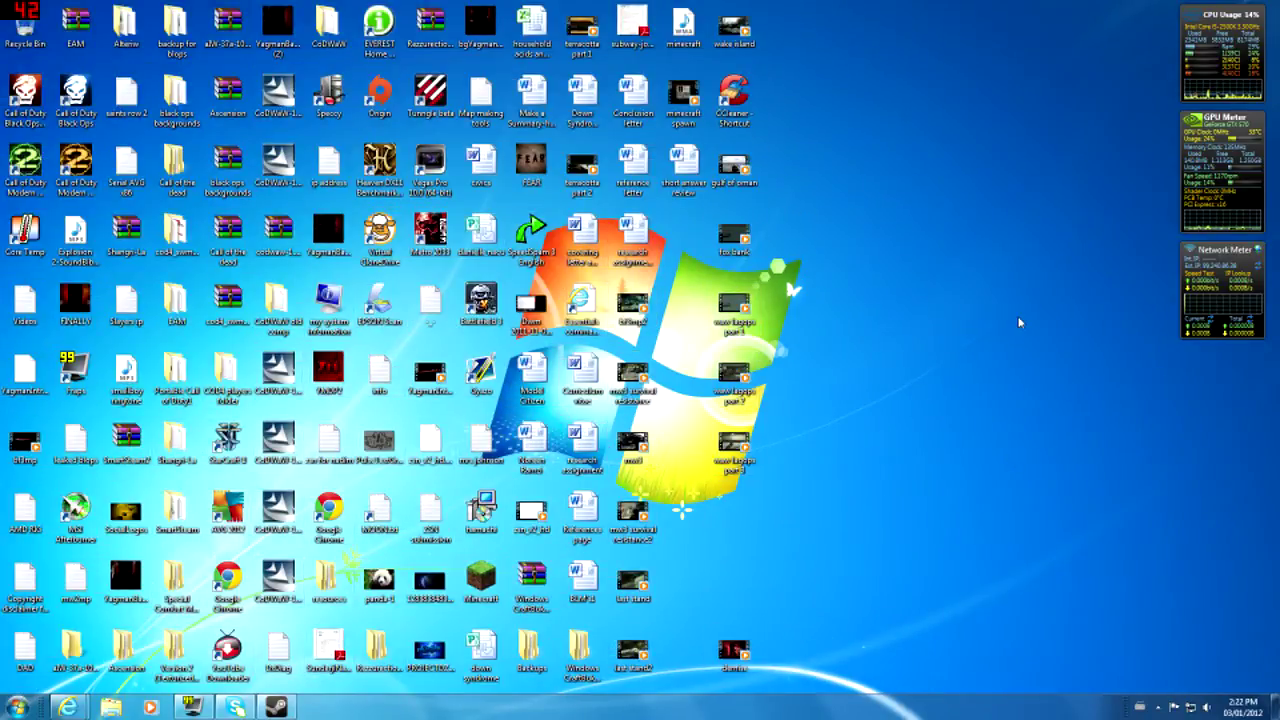
right_click(1019, 322)
click(860, 353)
key(ctrl+a)
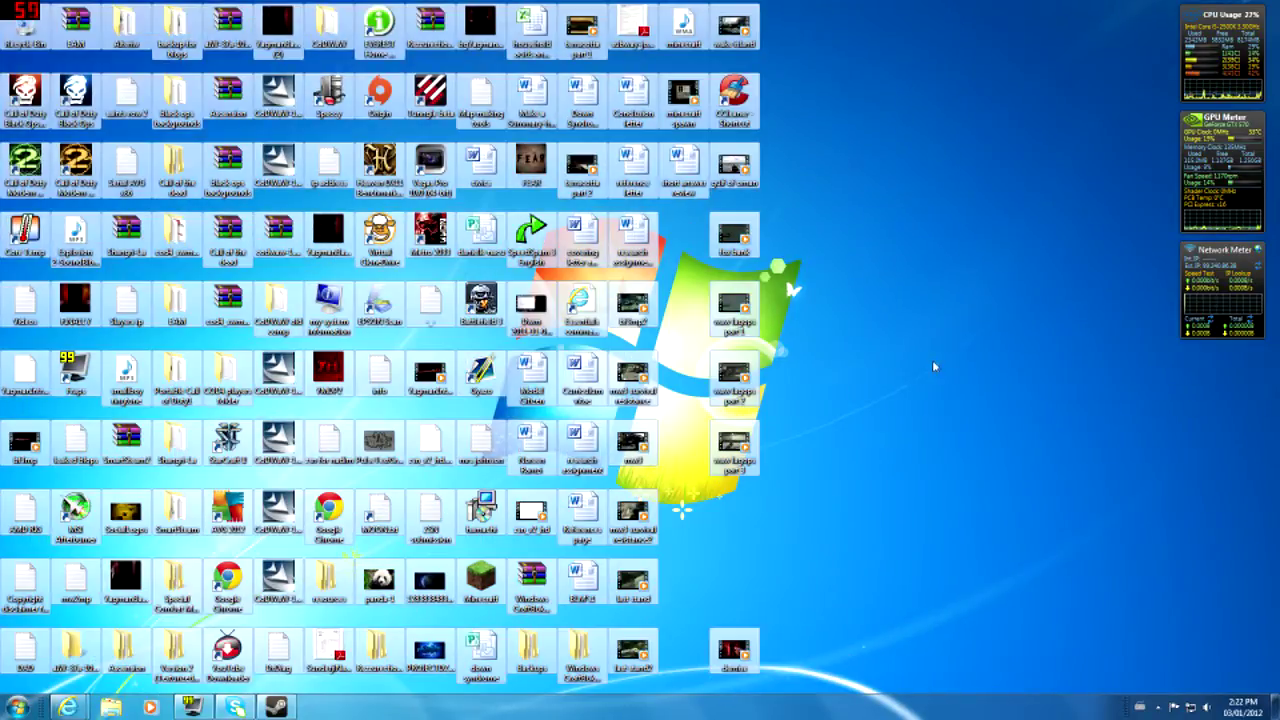
click(998, 366)
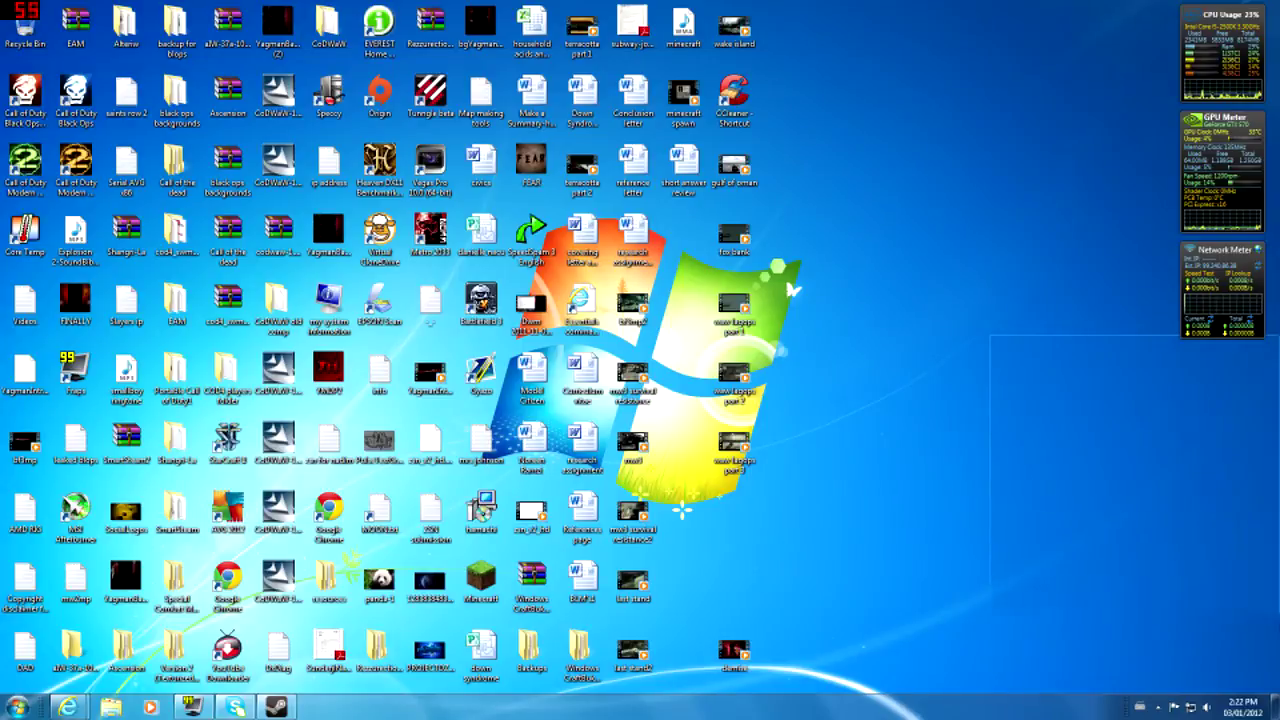
drag(1188, 660, 4, 4)
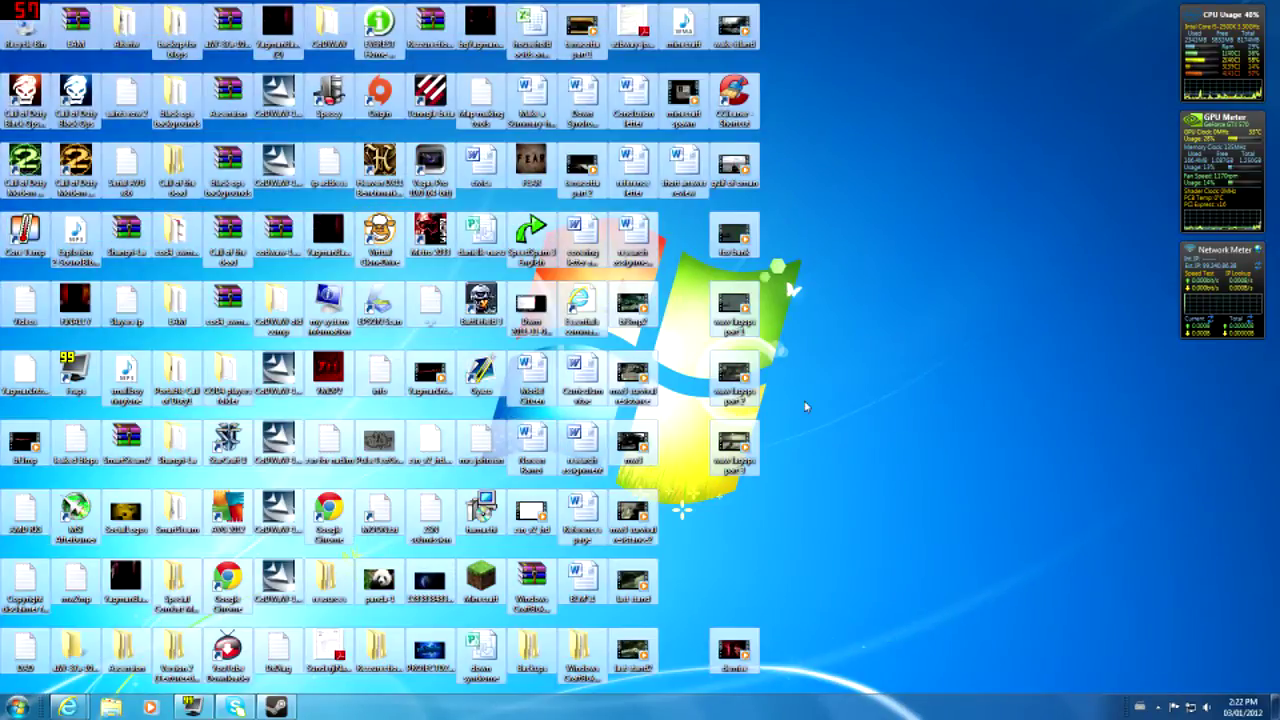
click(805, 402)
drag(949, 20, 8, 706)
click(899, 346)
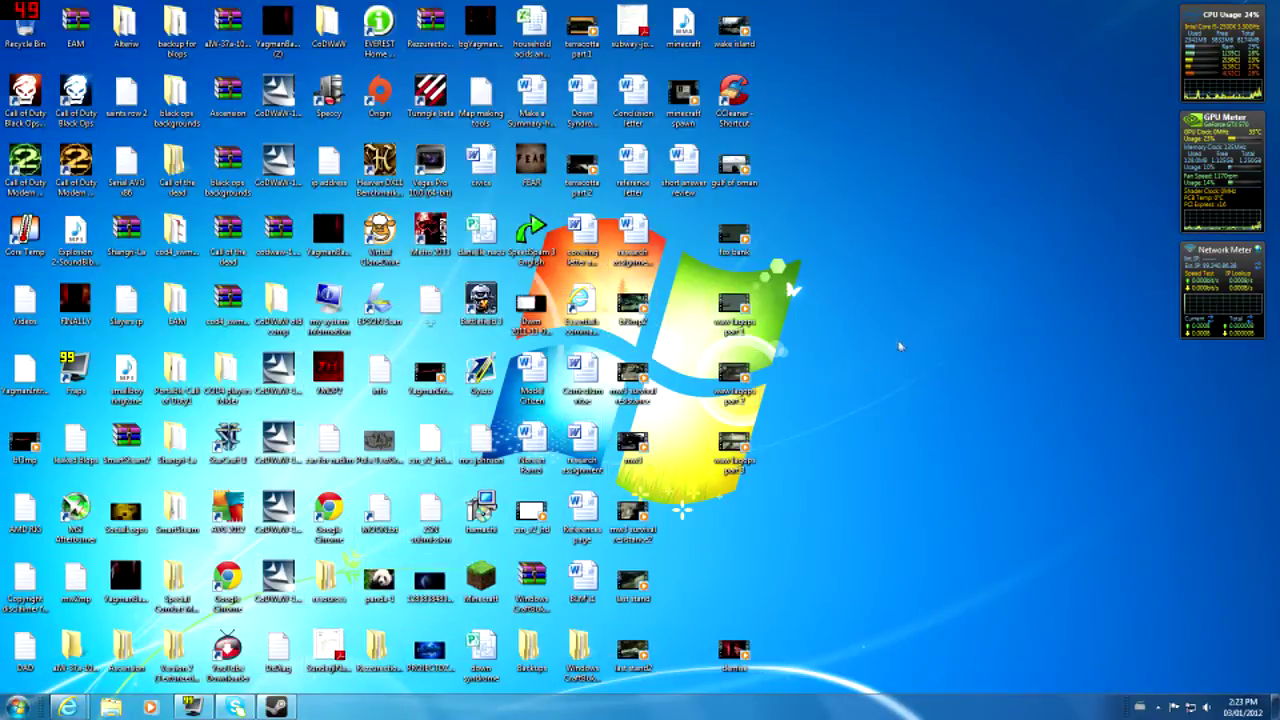
drag(836, 22, 8, 700)
mouse_move(910, 14)
mouse_down()
mouse_move(1275, 570)
mouse_move(900, 3)
mouse_move(832, 1)
mouse_up()
drag(832, 1, 1192, 545)
drag(1192, 545, 904, 22)
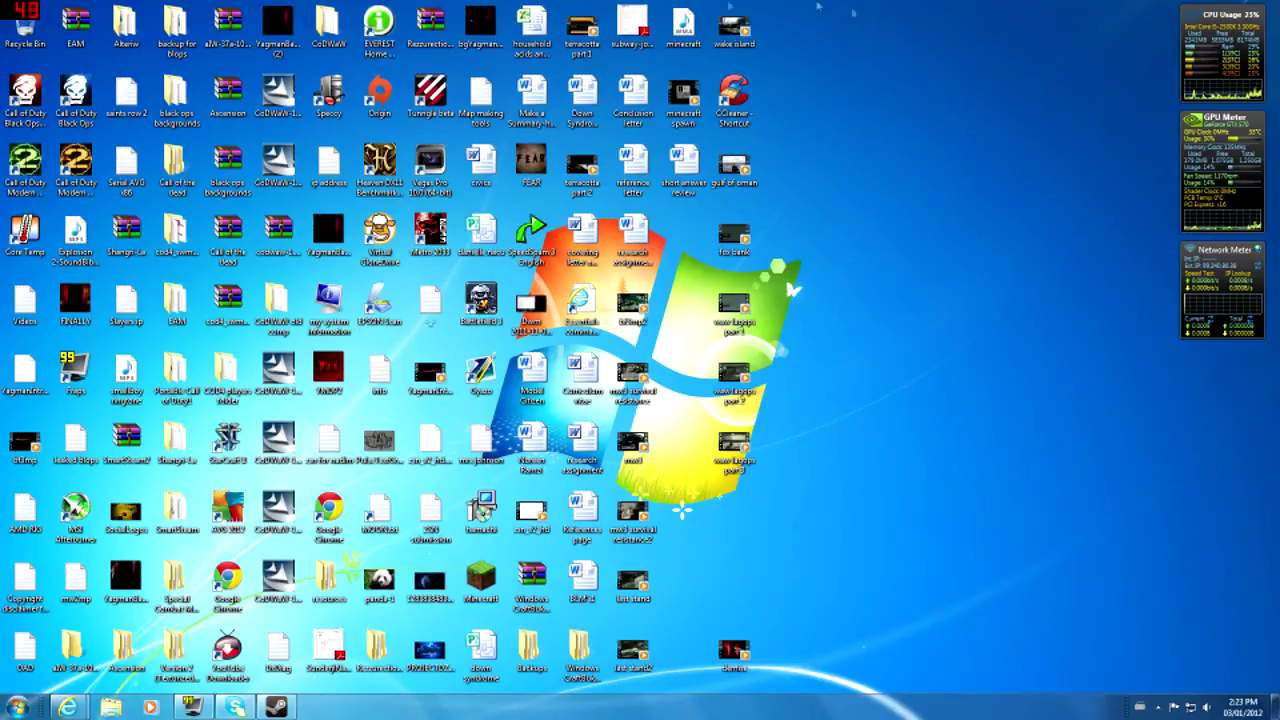
drag(779, 44, 46, 690)
click(560, 615)
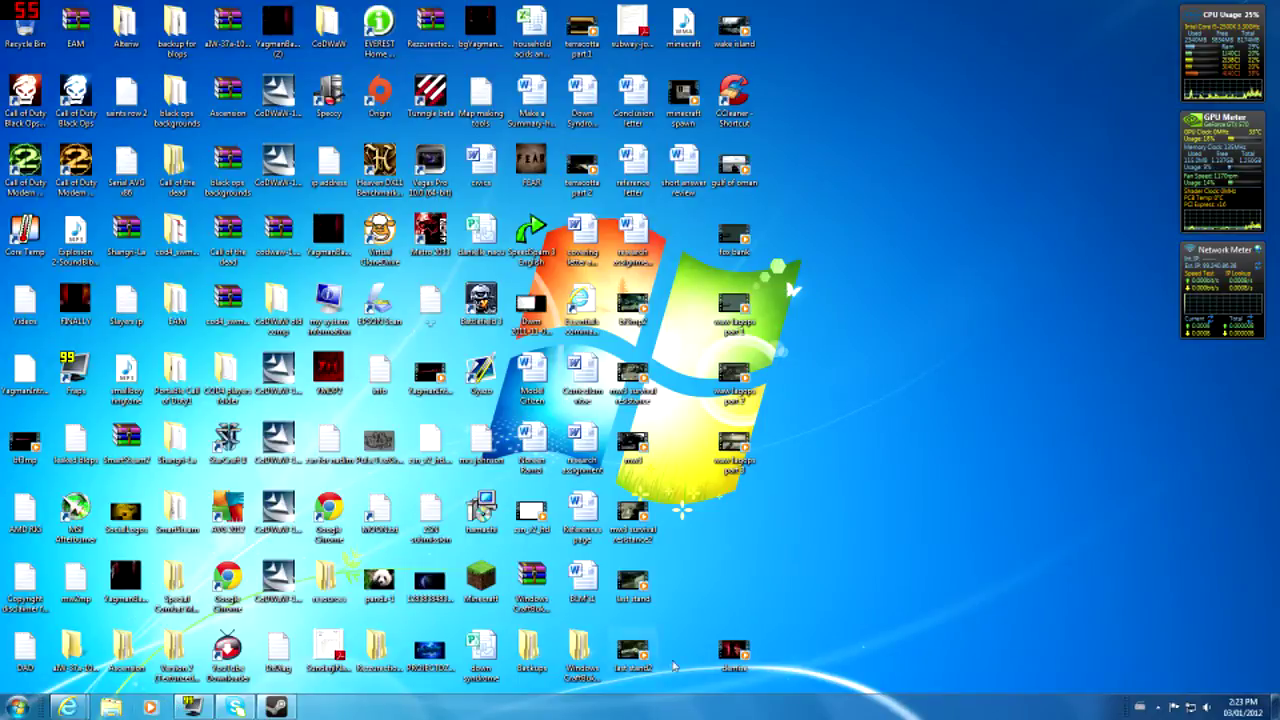
double_click(598, 660)
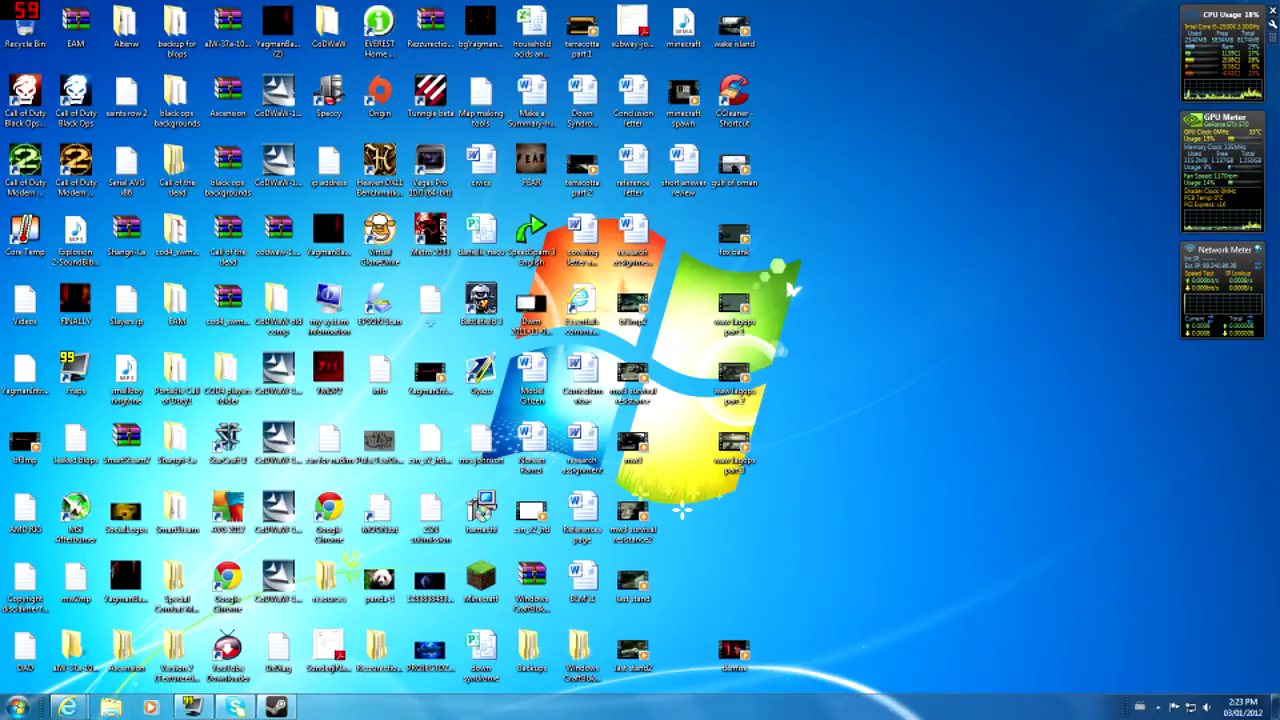
drag(857, 3, 16, 702)
click(802, 348)
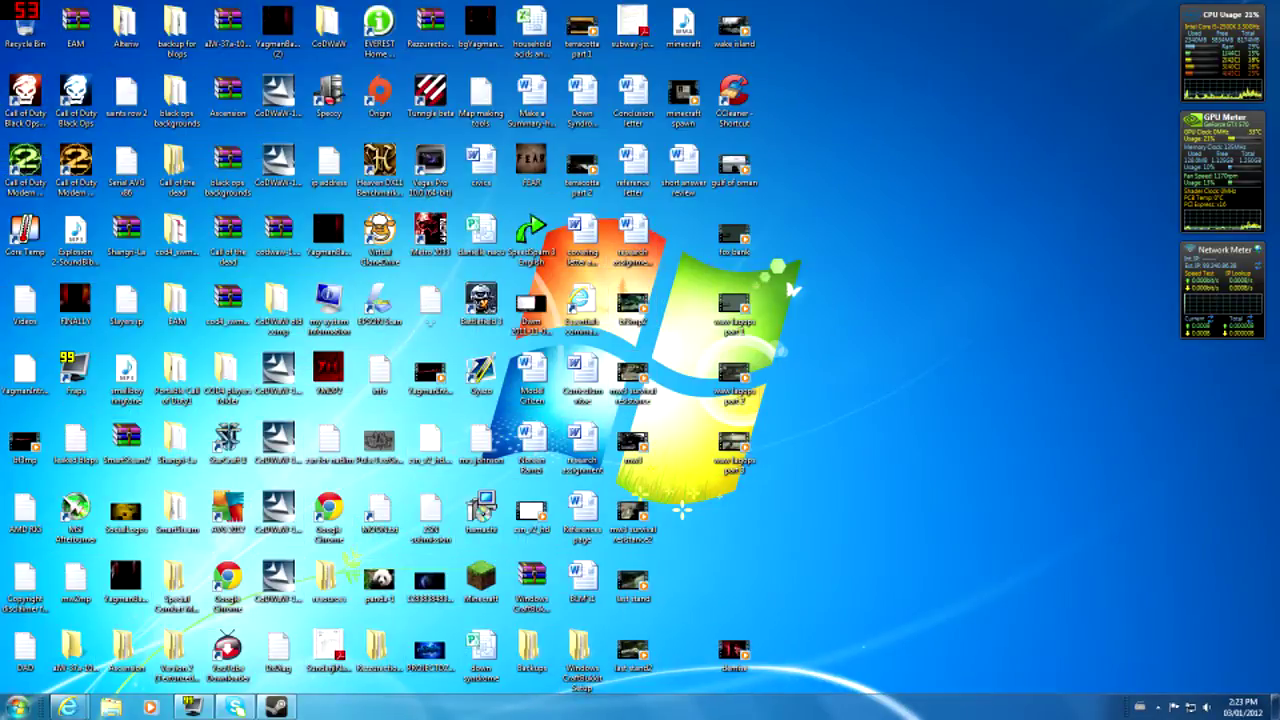
- In Internet Explorer, open the 'How to install Bukkit (Newb-Friendly!)' guide and its Windows download link
click(68, 707)
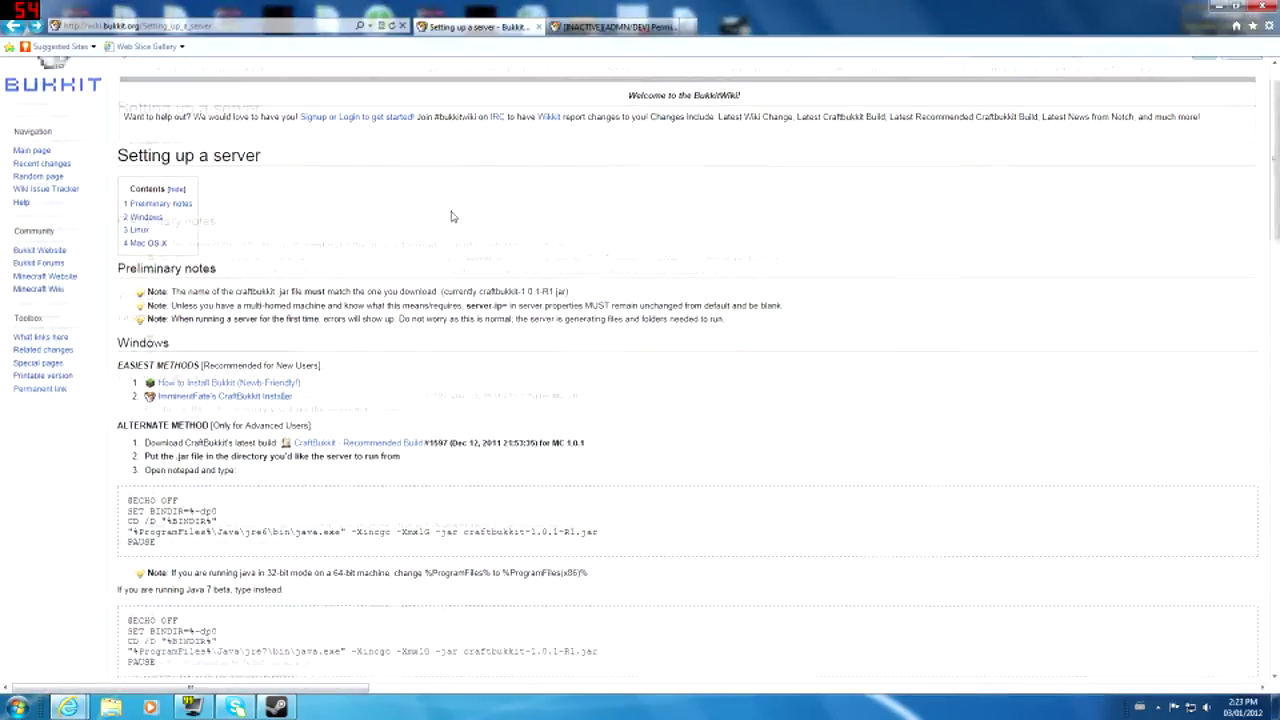
scroll(337, 290, down, 3)
scroll(336, 291, up, 3)
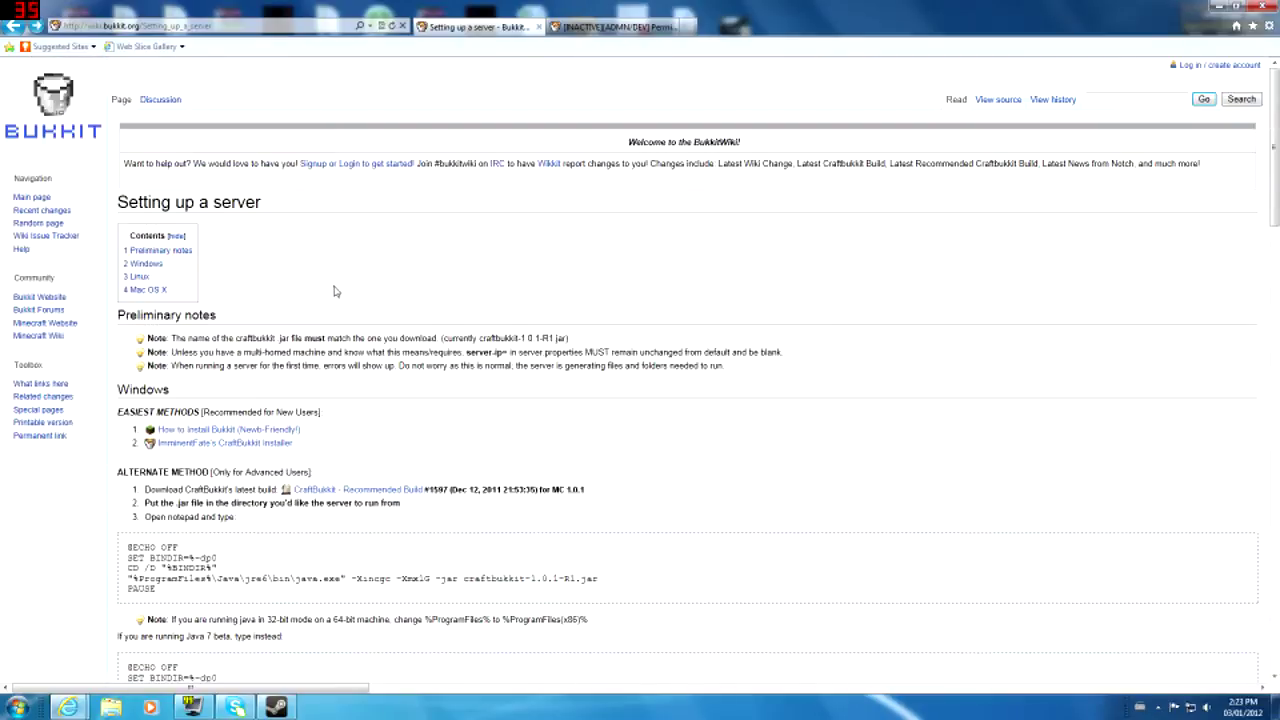
click(226, 430)
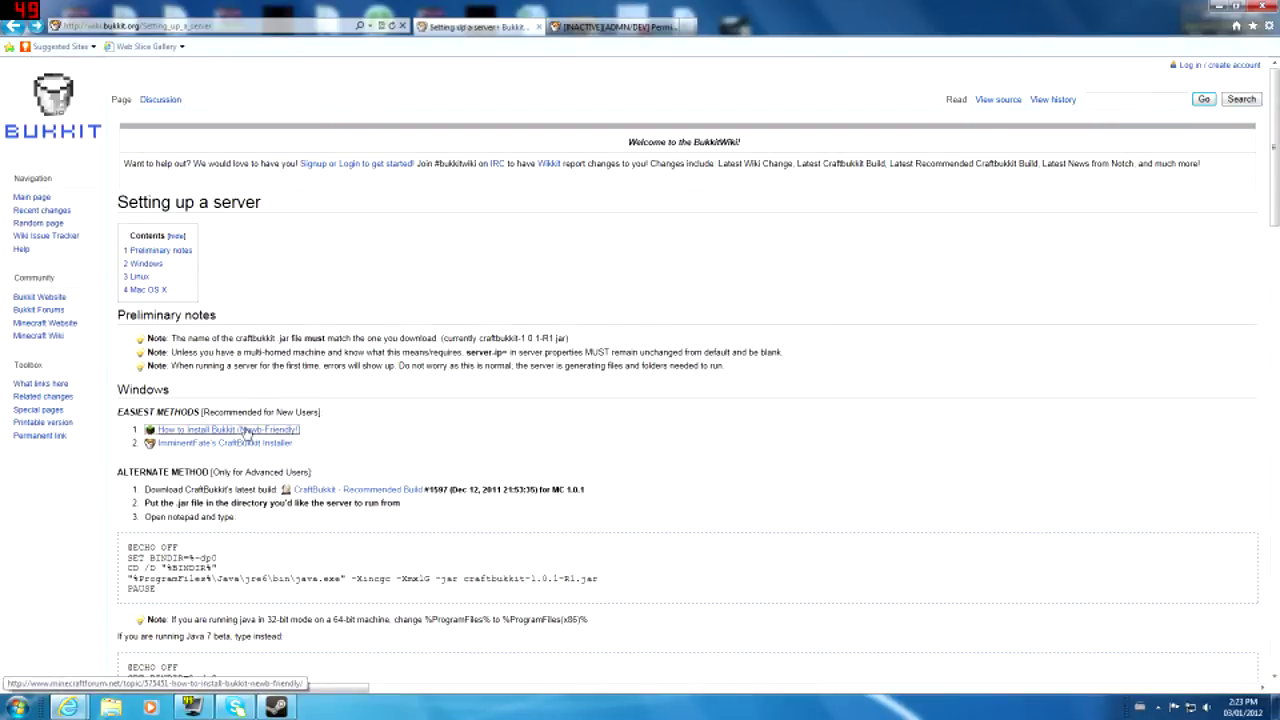
scroll(520, 470, down, 3)
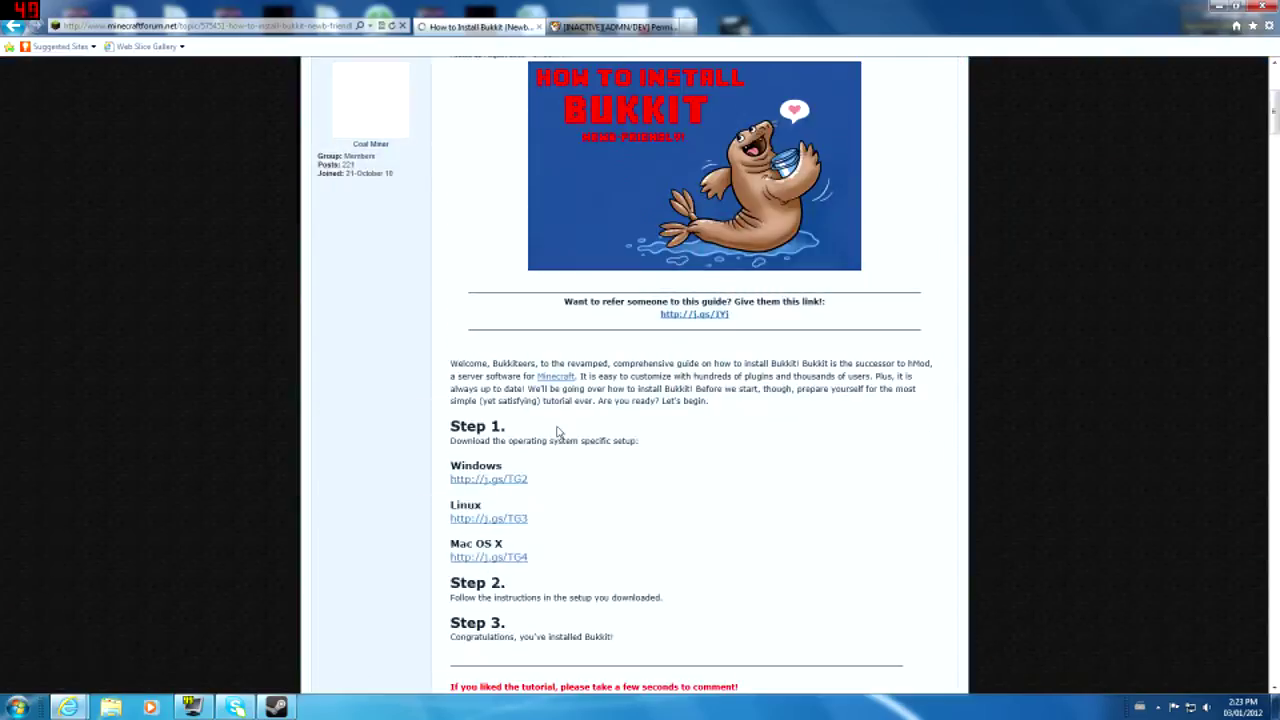
click(510, 481)
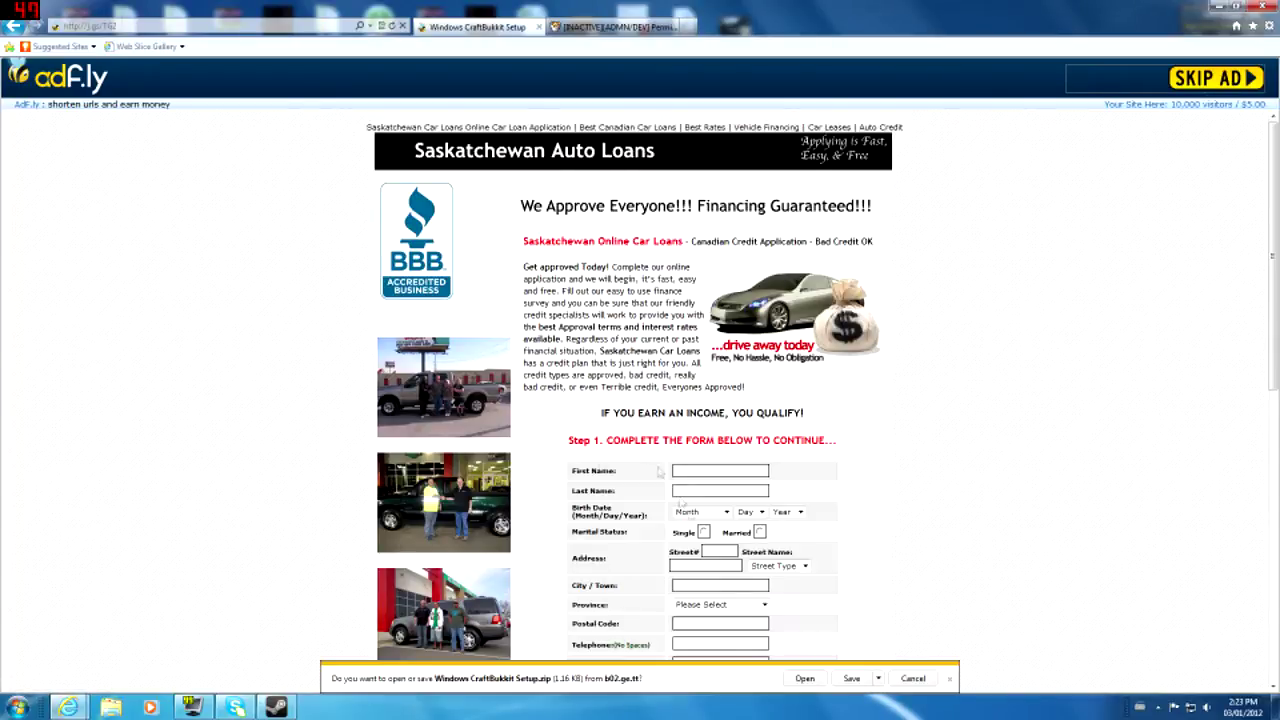
- Try saving the setup archive to the Desktop, declining to replace the existing copy
click(879, 679)
click(738, 692)
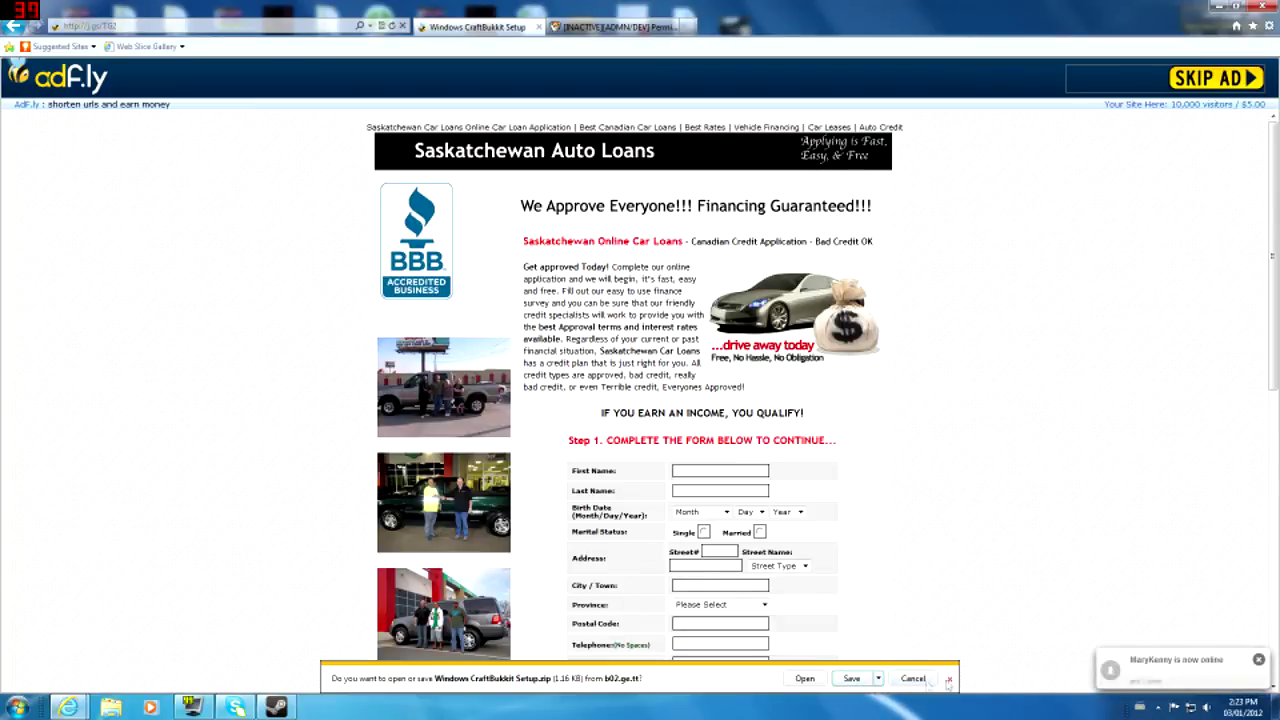
click(880, 679)
click(921, 662)
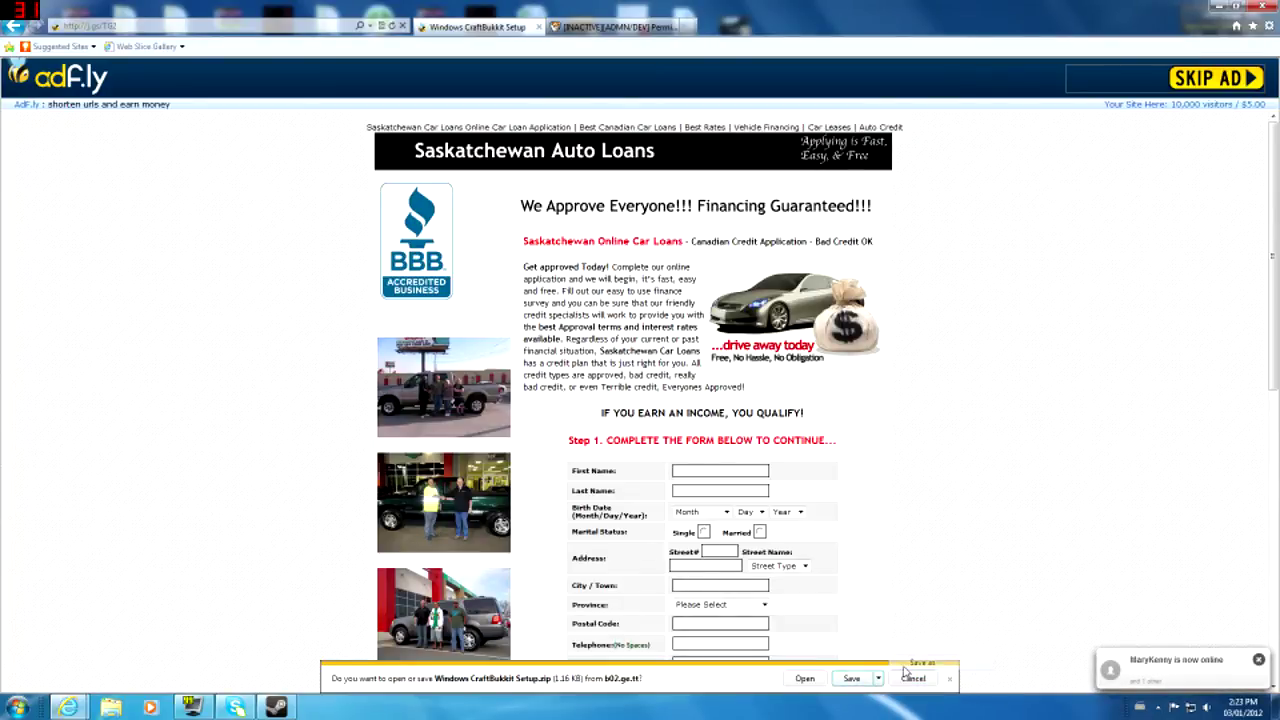
click(53, 91)
click(527, 338)
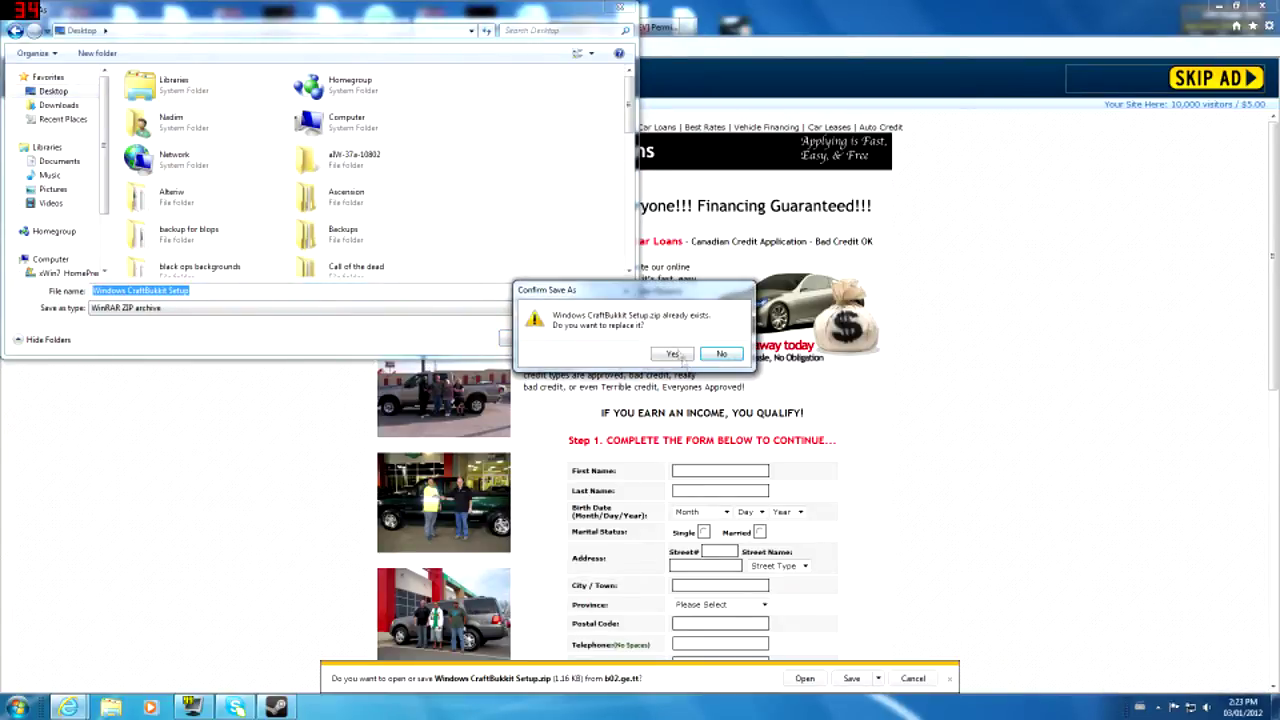
click(733, 354)
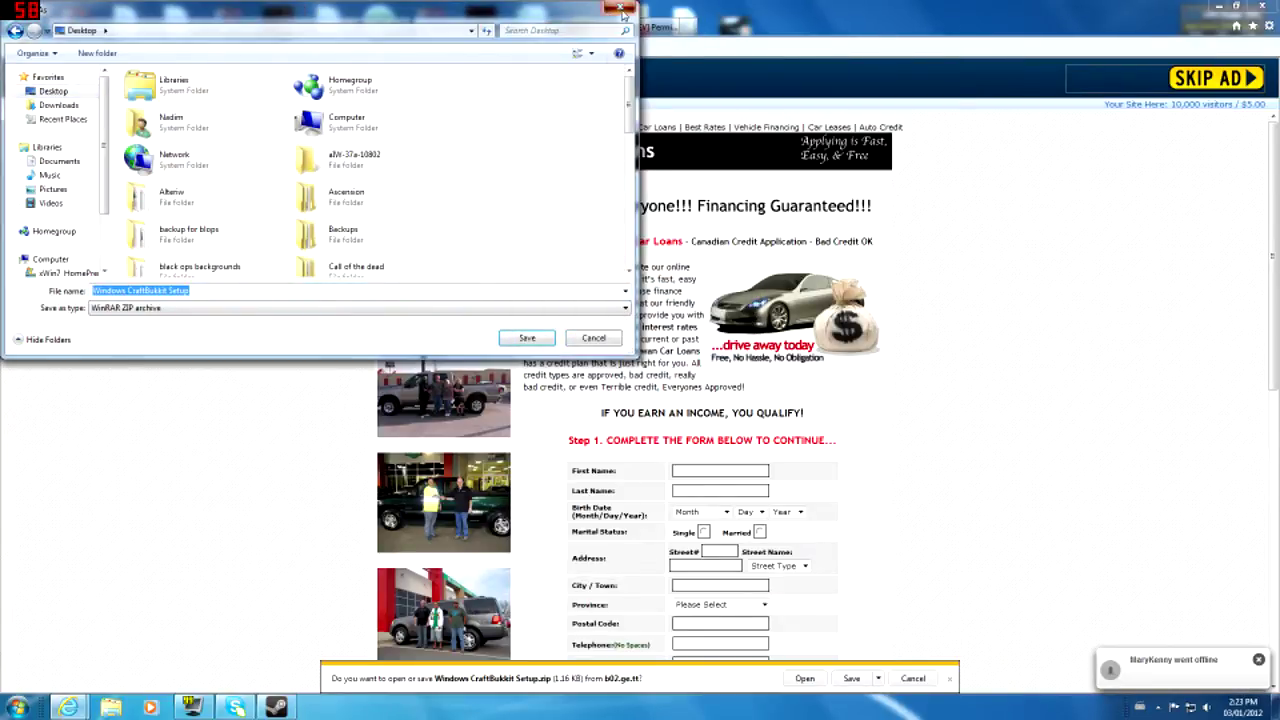
click(622, 12)
- Go back twice to the Setting up a server page and minimise the browser
click(13, 27)
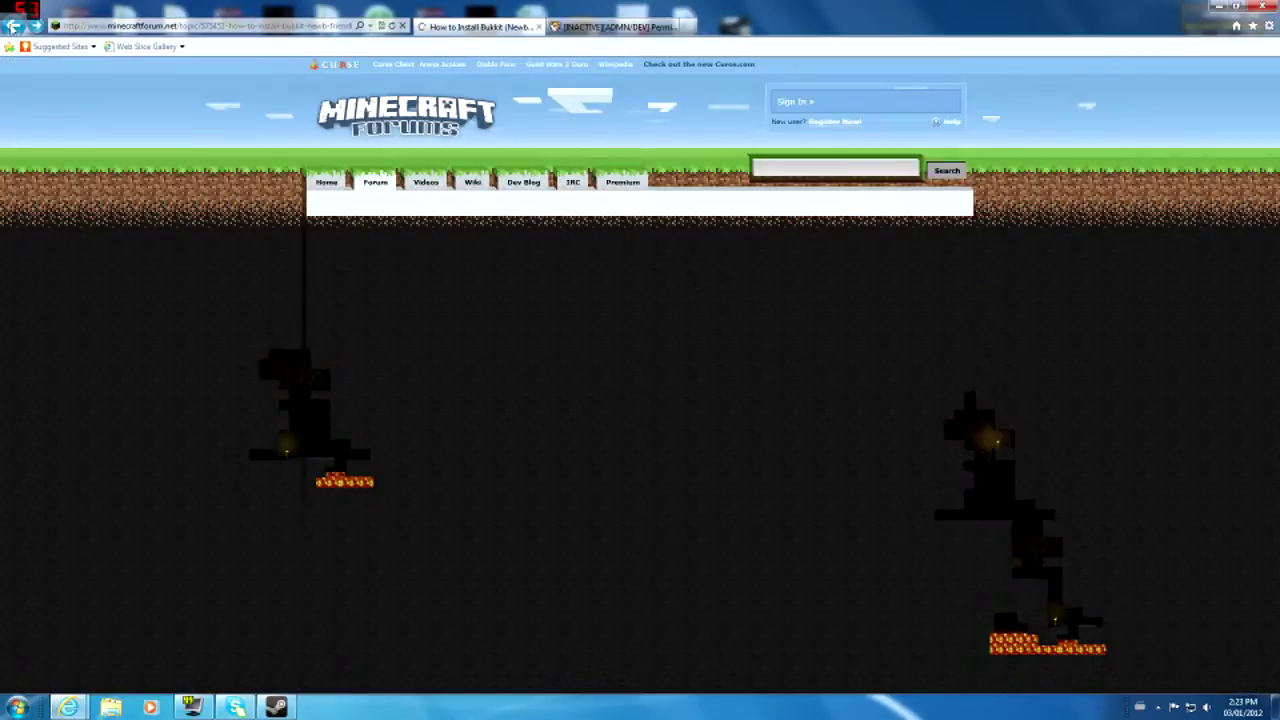
click(13, 27)
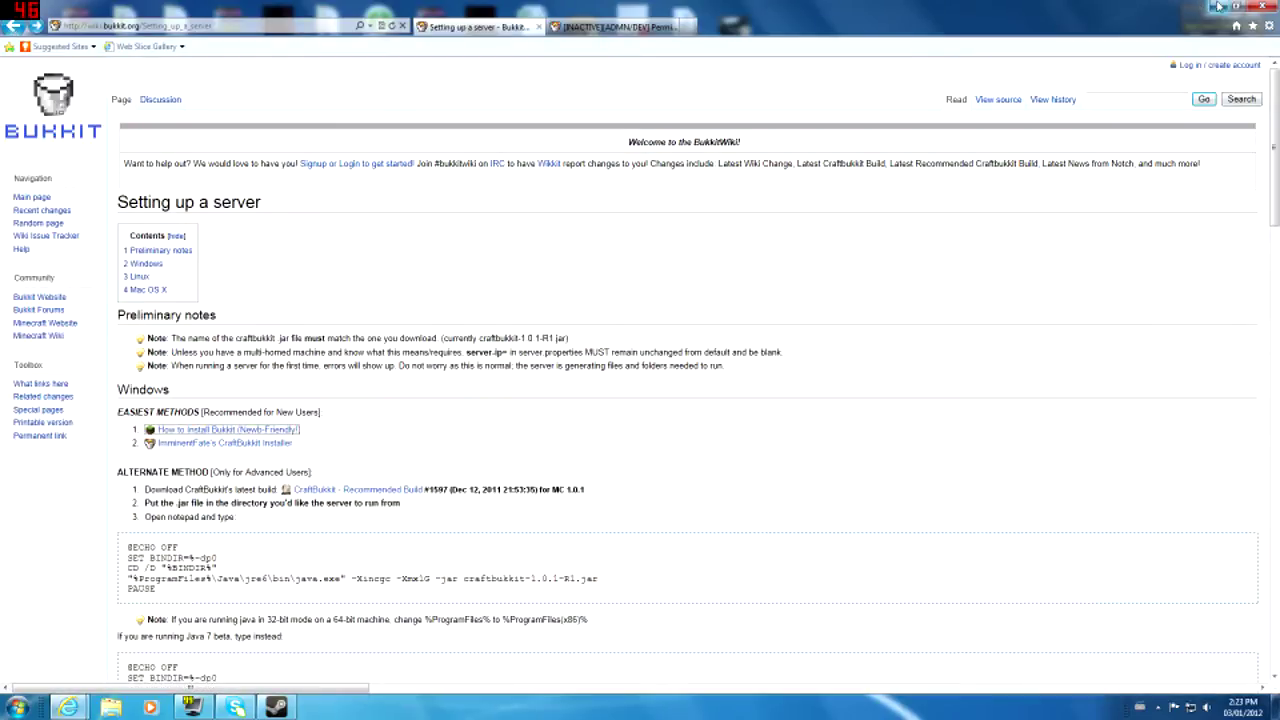
click(1218, 6)
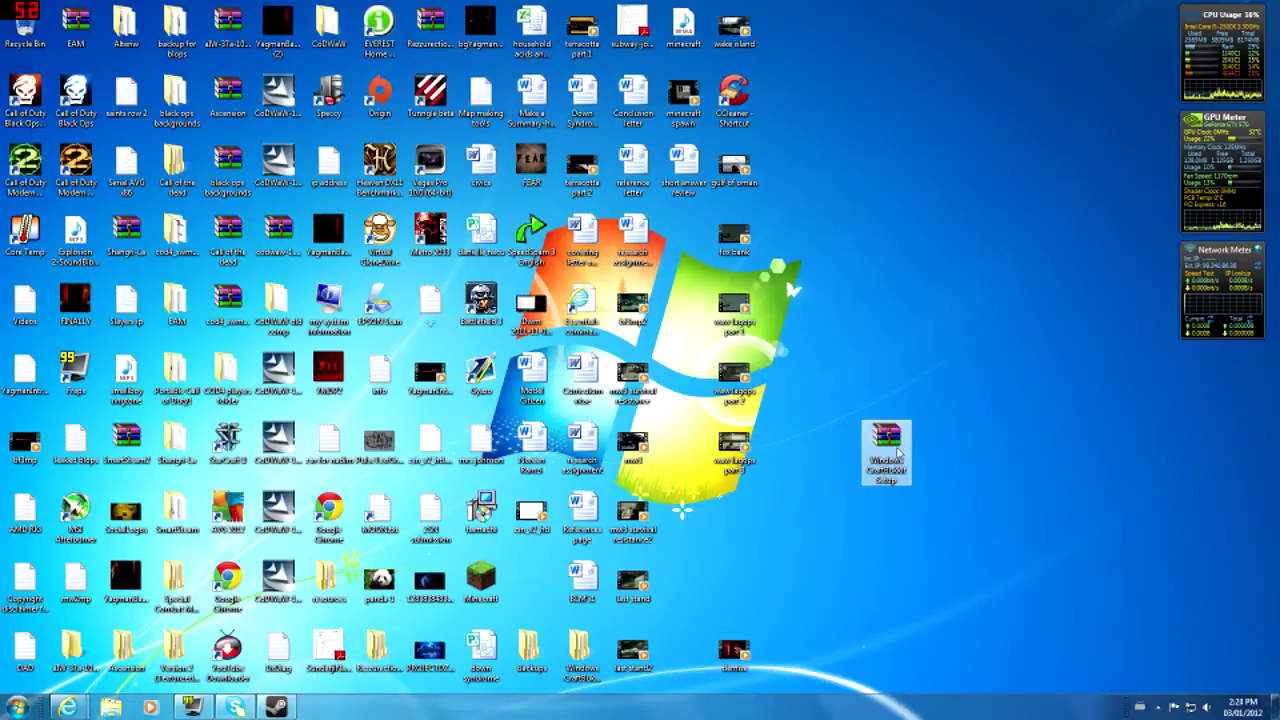
- Extract the CraftBukkit setup archive and open Windows CraftBukkit Setup > CraftBukkit
right_click(899, 453)
click(989, 225)
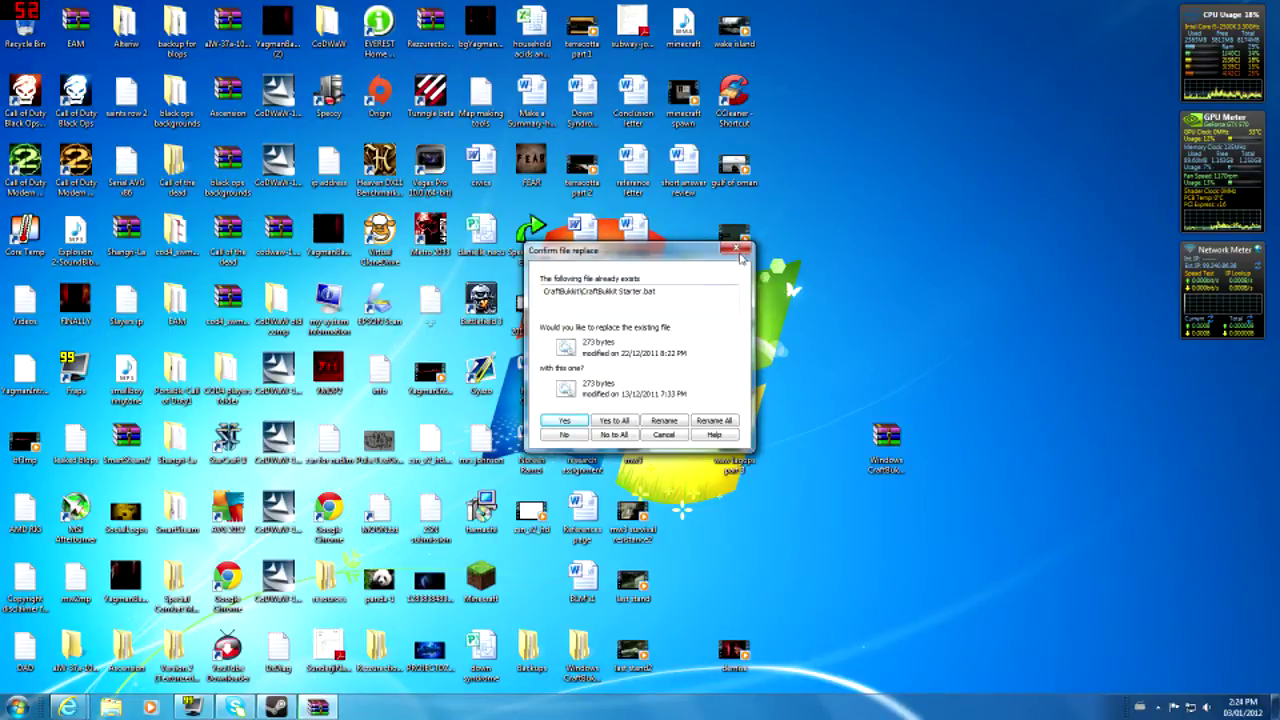
click(740, 254)
drag(885, 440, 537, 596)
double_click(581, 650)
drag(648, 340, 553, 182)
double_click(557, 188)
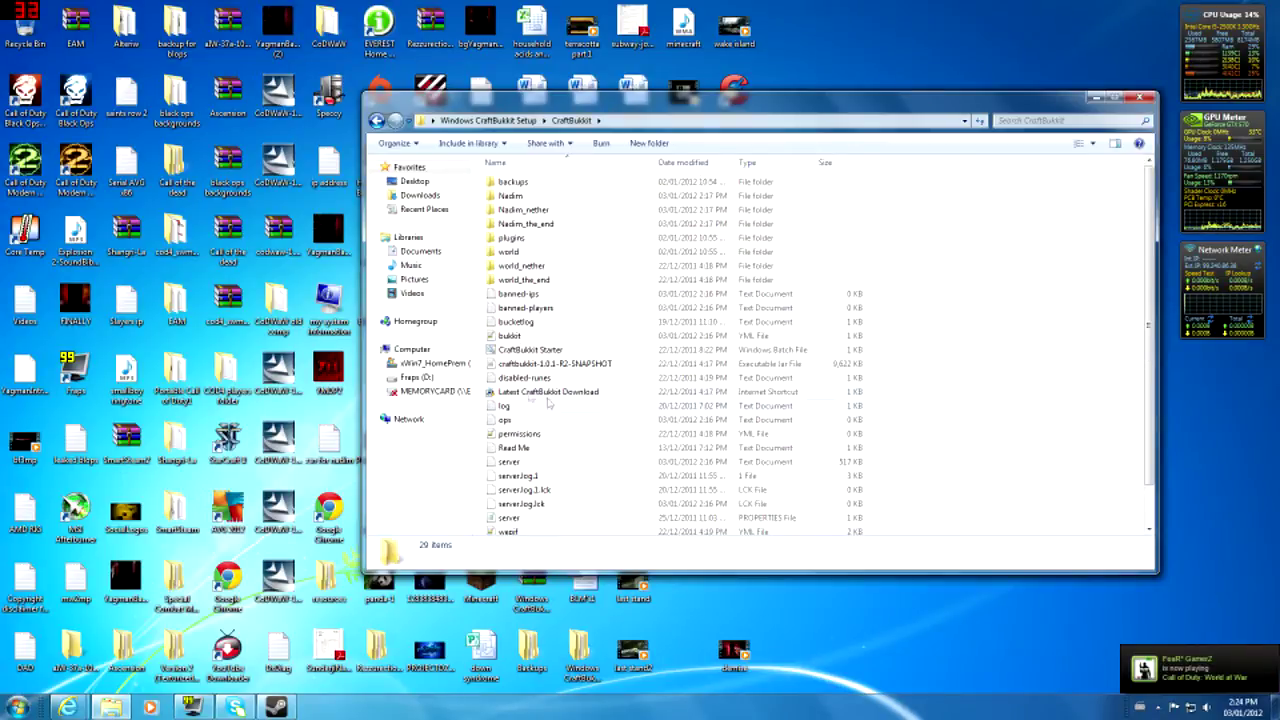
- Run CraftBukkit Starter once, then close its server console
double_click(600, 352)
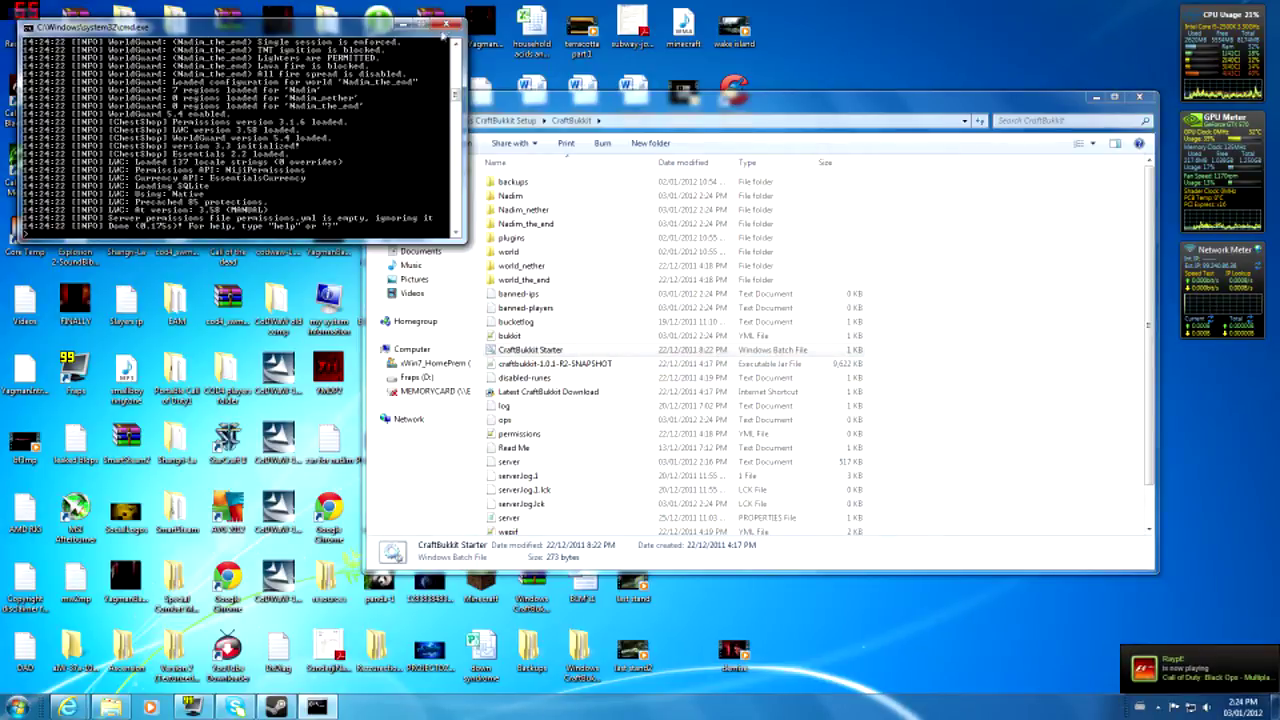
click(448, 24)
click(888, 427)
scroll(888, 427, down, 1)
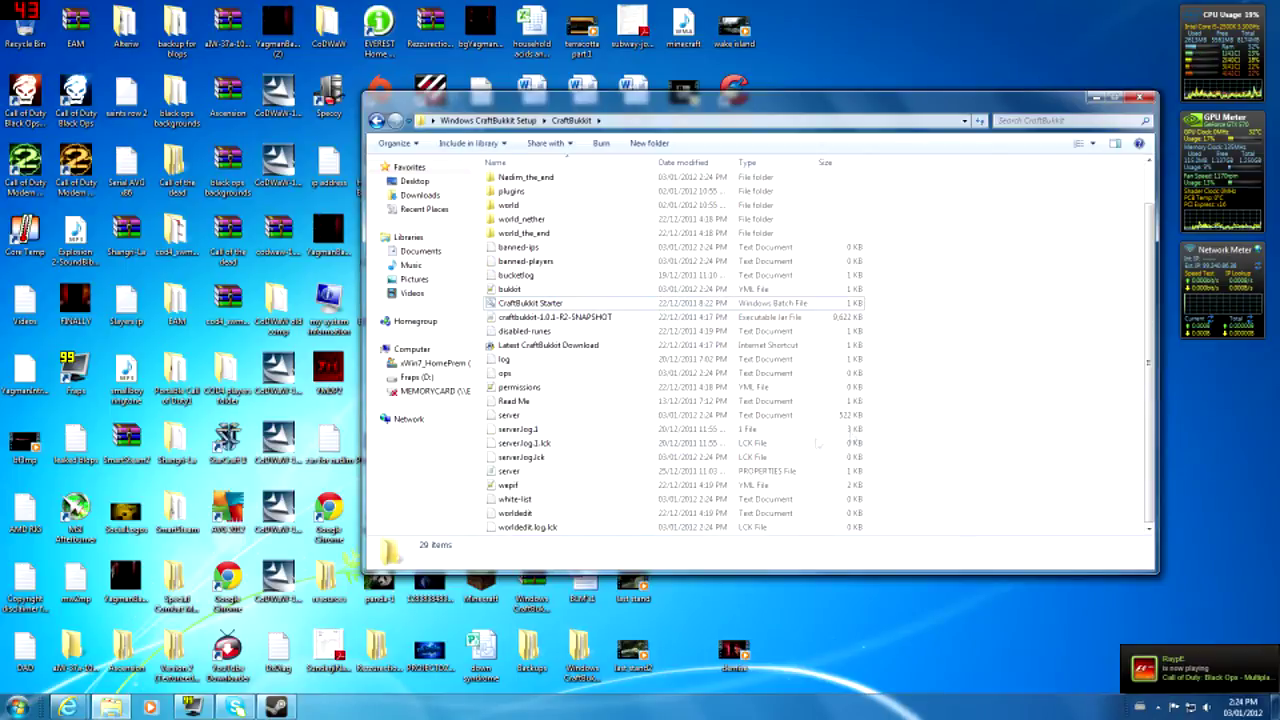
- Glance at the server properties file, then look over the Nadim world and plugins folders
double_click(610, 474)
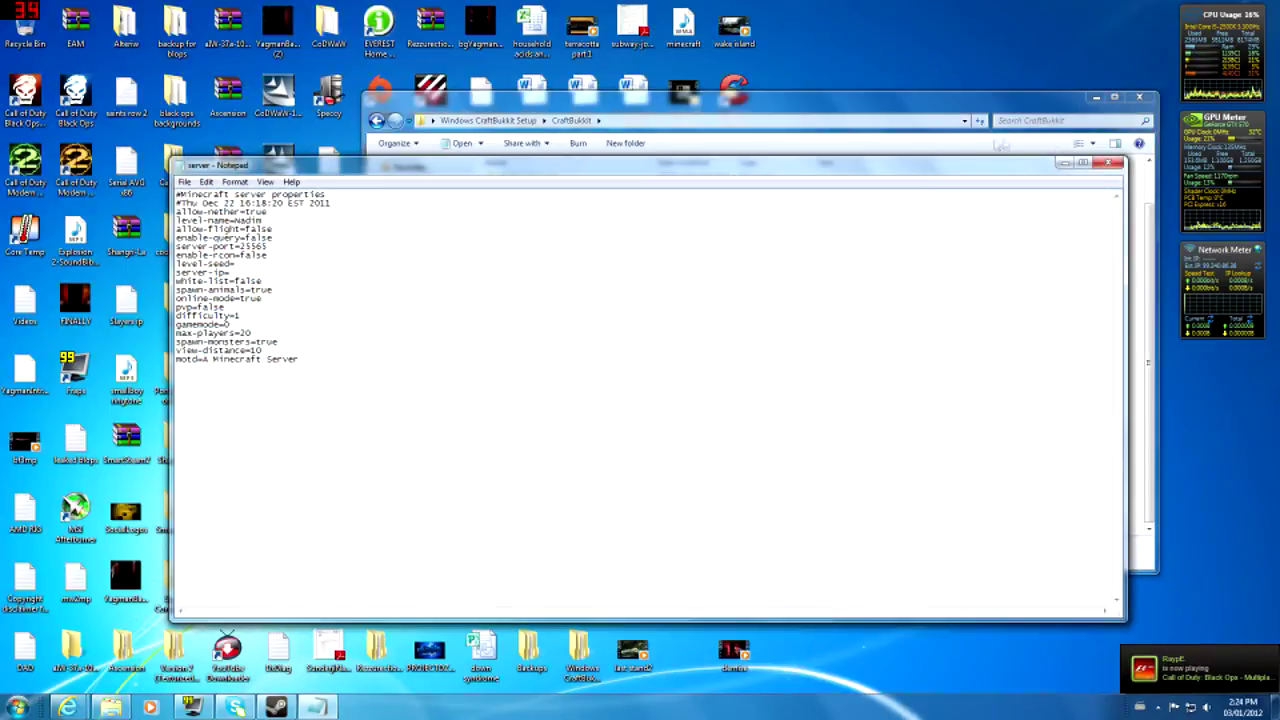
click(1107, 163)
click(587, 209)
click(592, 211)
click(597, 236)
click(594, 213)
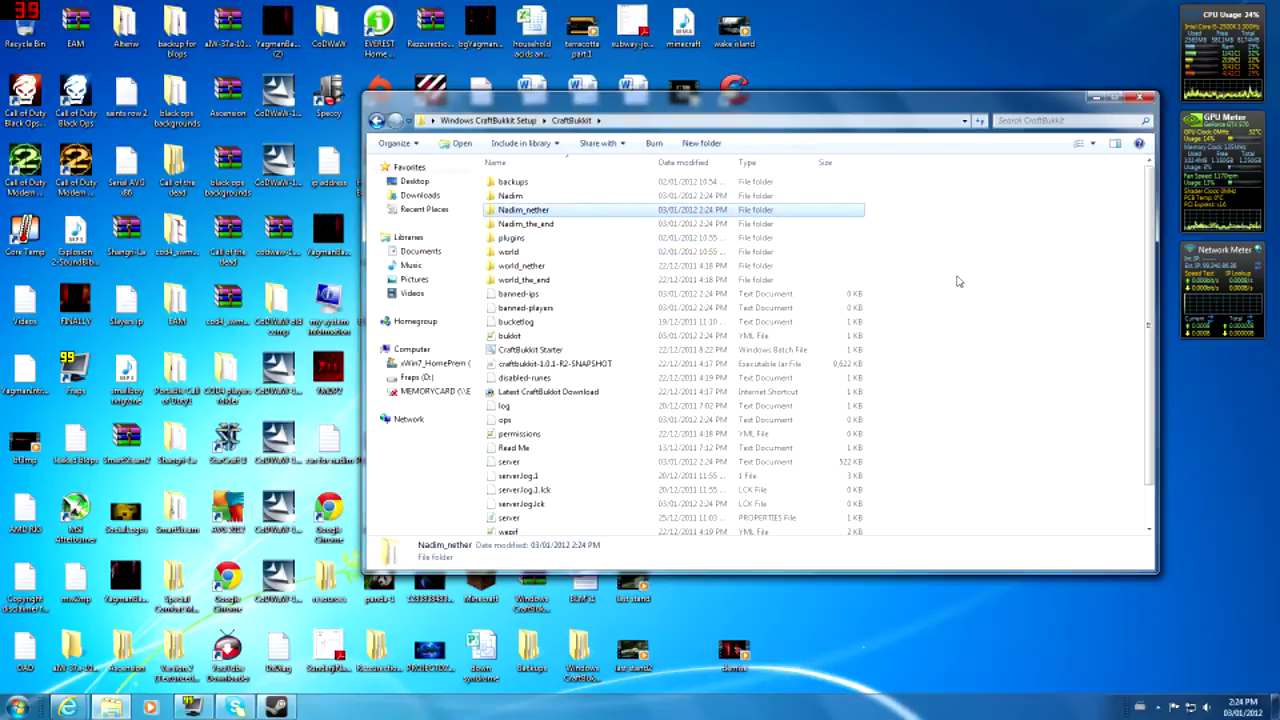
click(960, 287)
scroll(965, 314, down, 1)
- Type 'Nadim' into the server properties file, close it, and close the CraftBukkit window
double_click(557, 499)
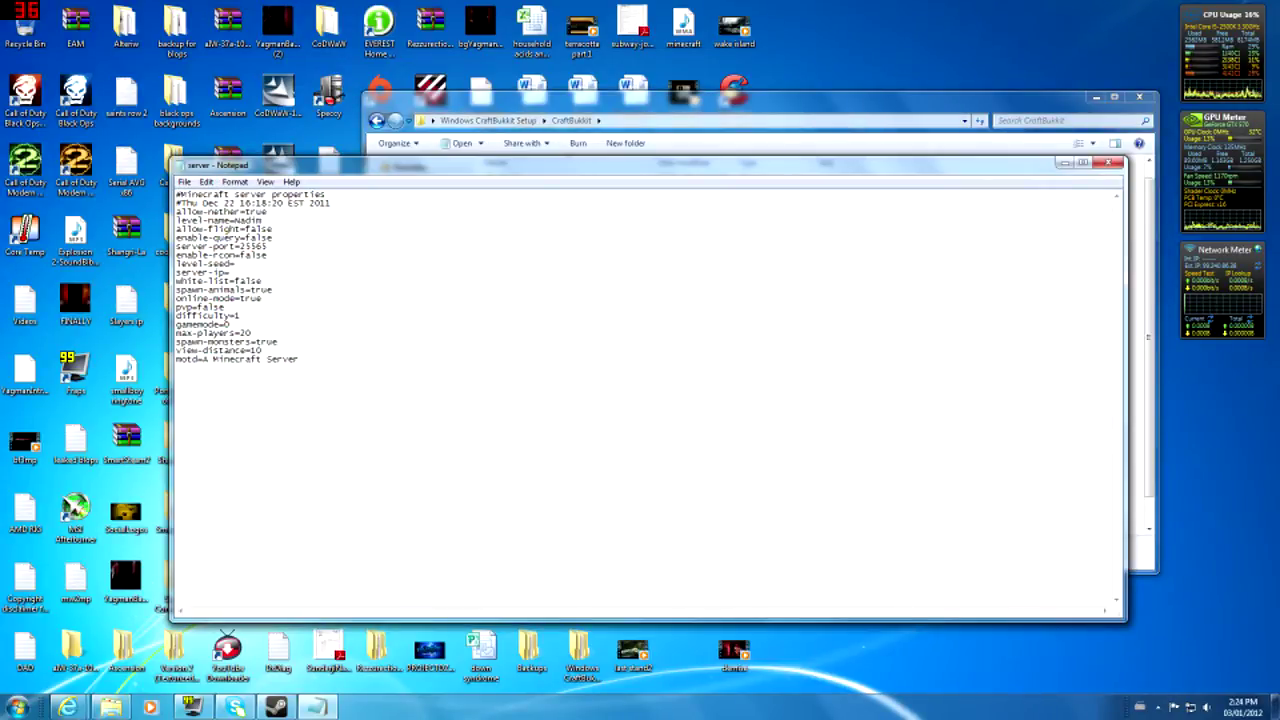
text(Nadim)
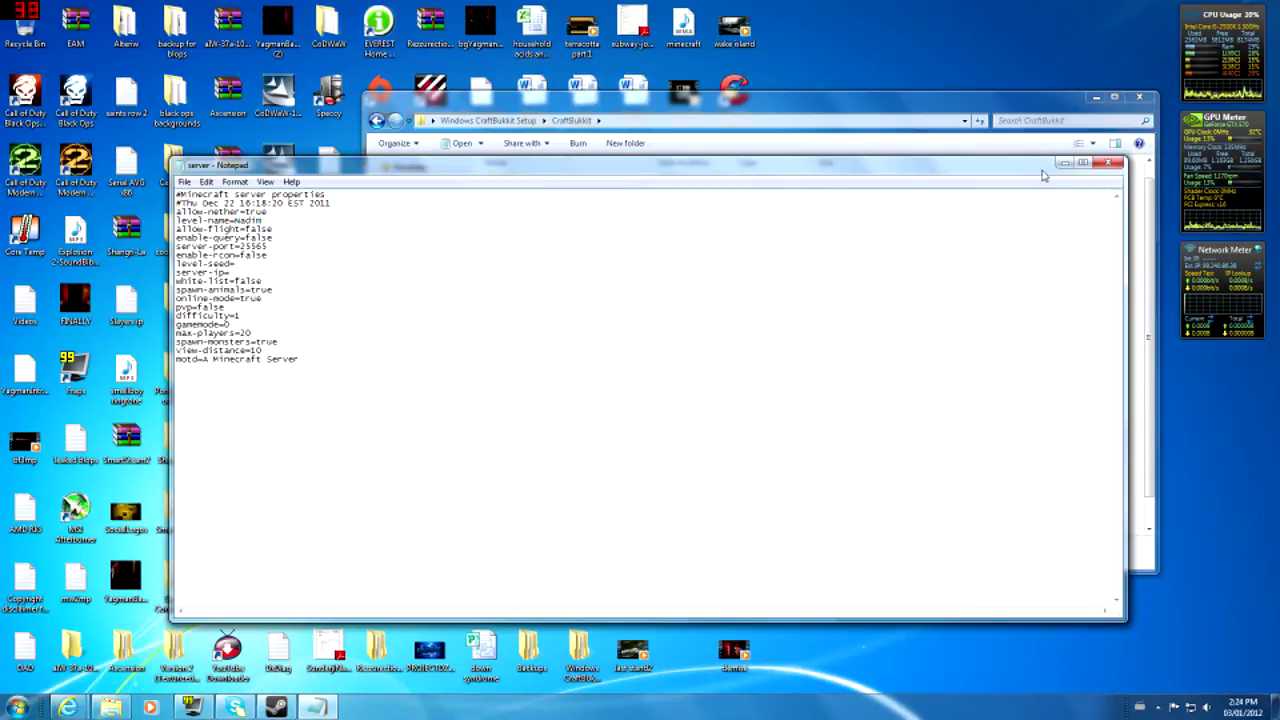
click(1108, 163)
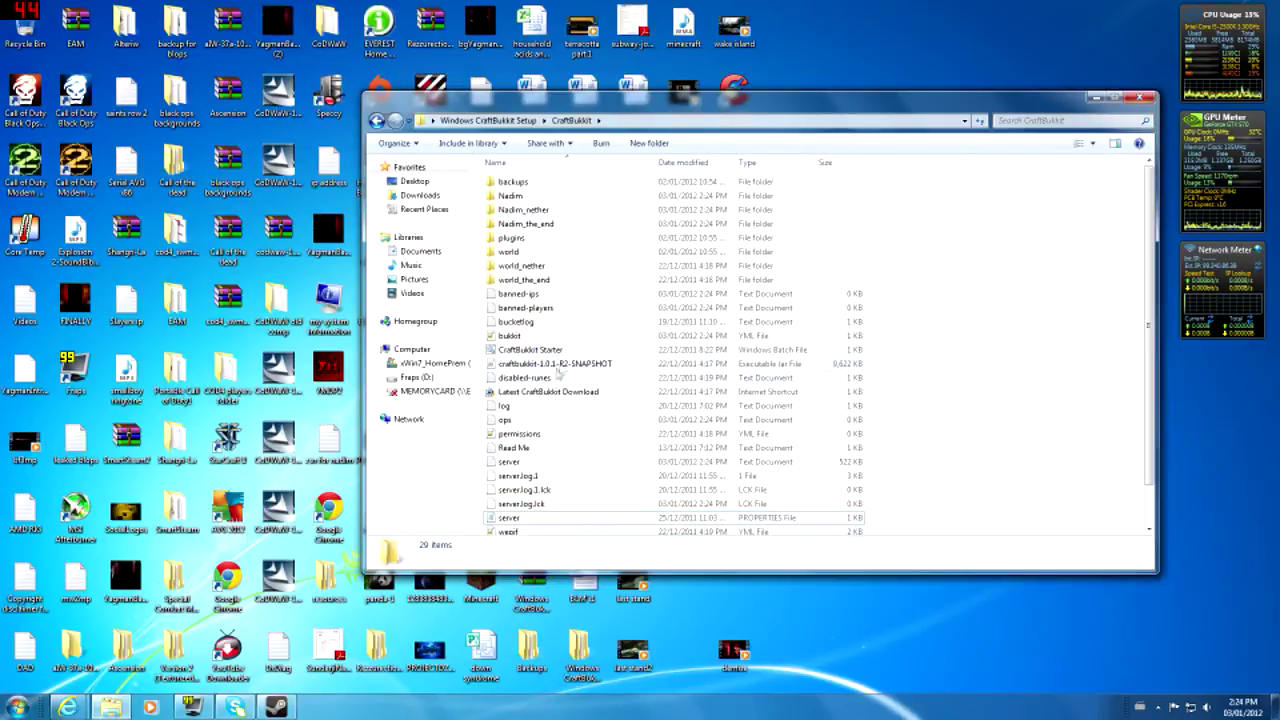
click(1140, 97)
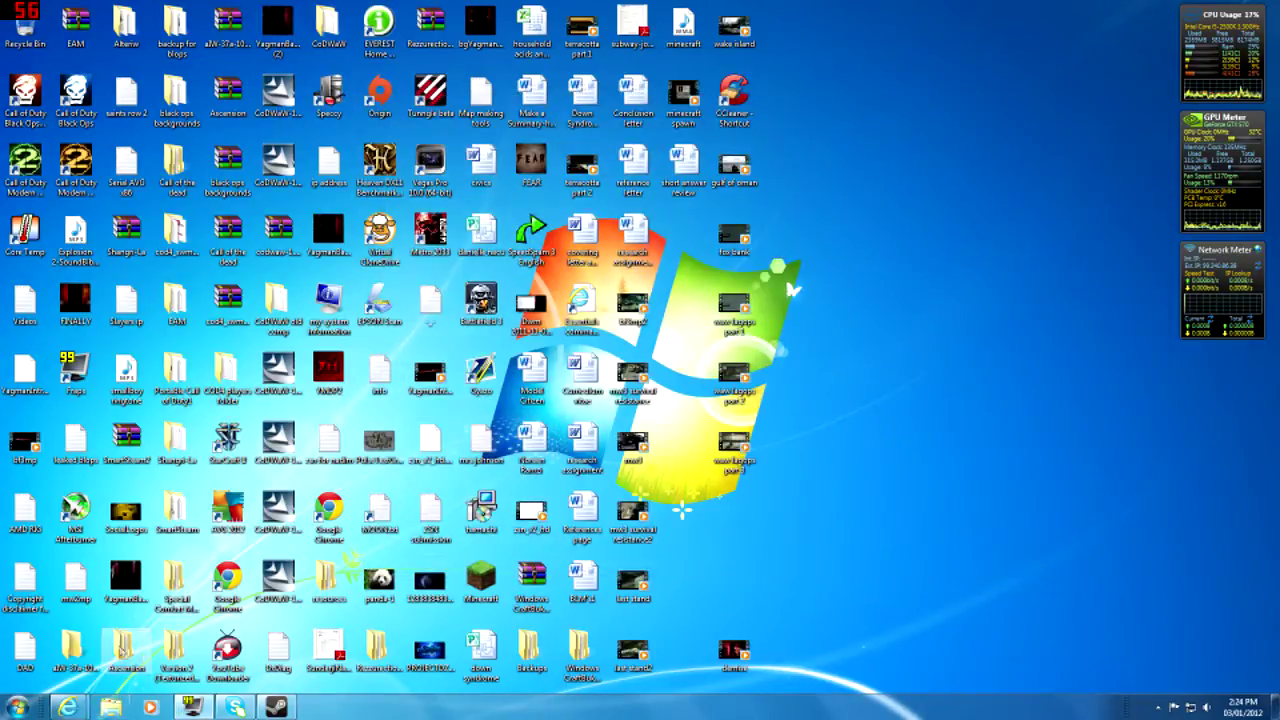
mouse_move(67, 707)
click(212, 645)
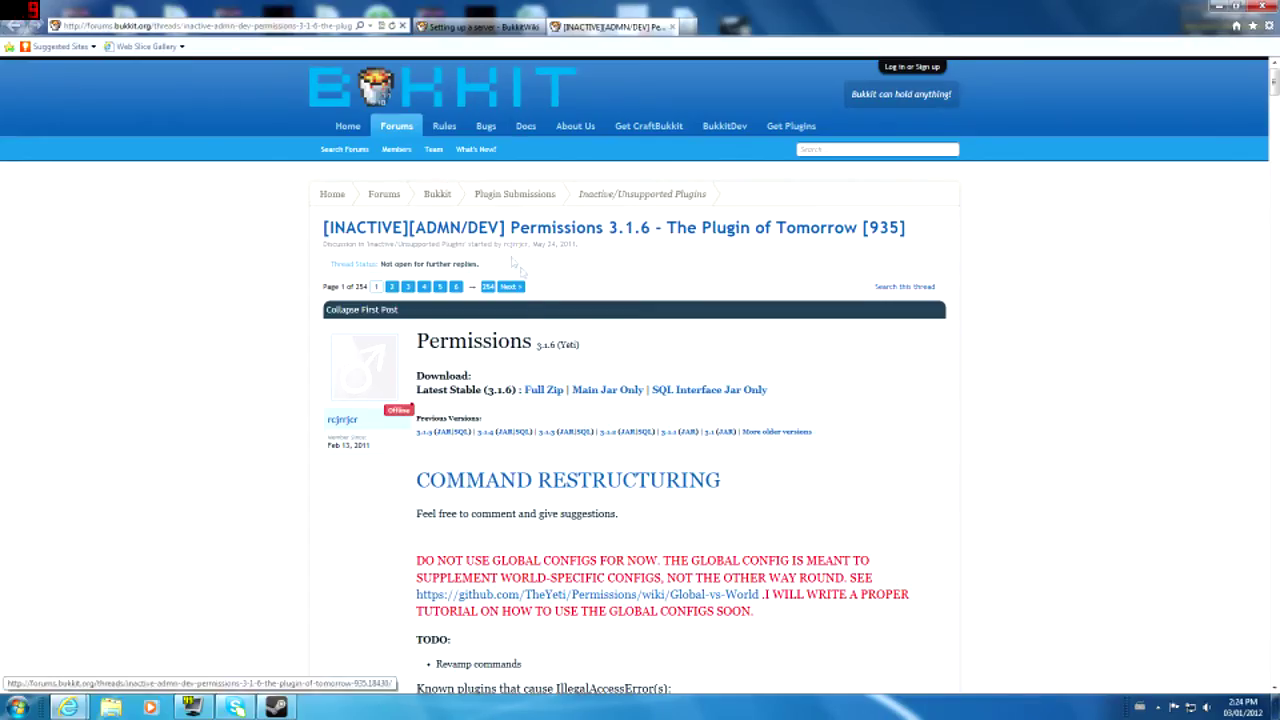
drag(312, 240, 1026, 254)
click(1026, 254)
scroll(956, 363, down, 1)
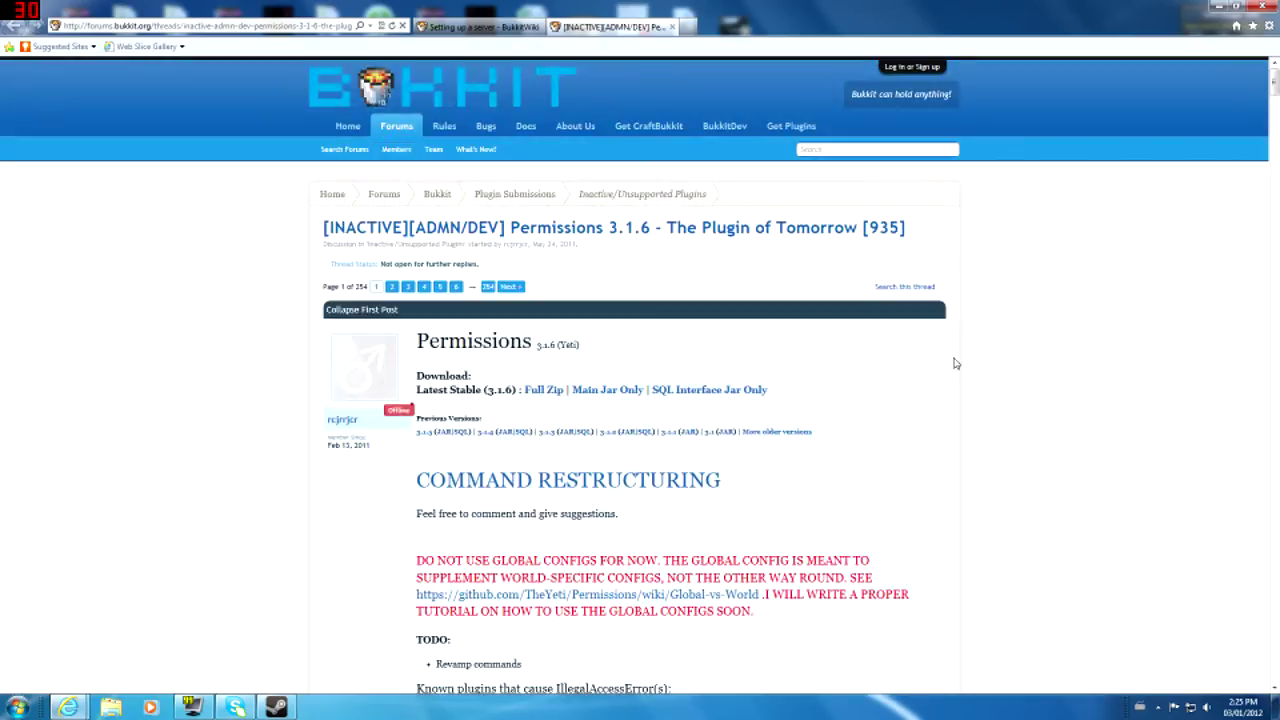
drag(858, 379, 918, 550)
click(918, 550)
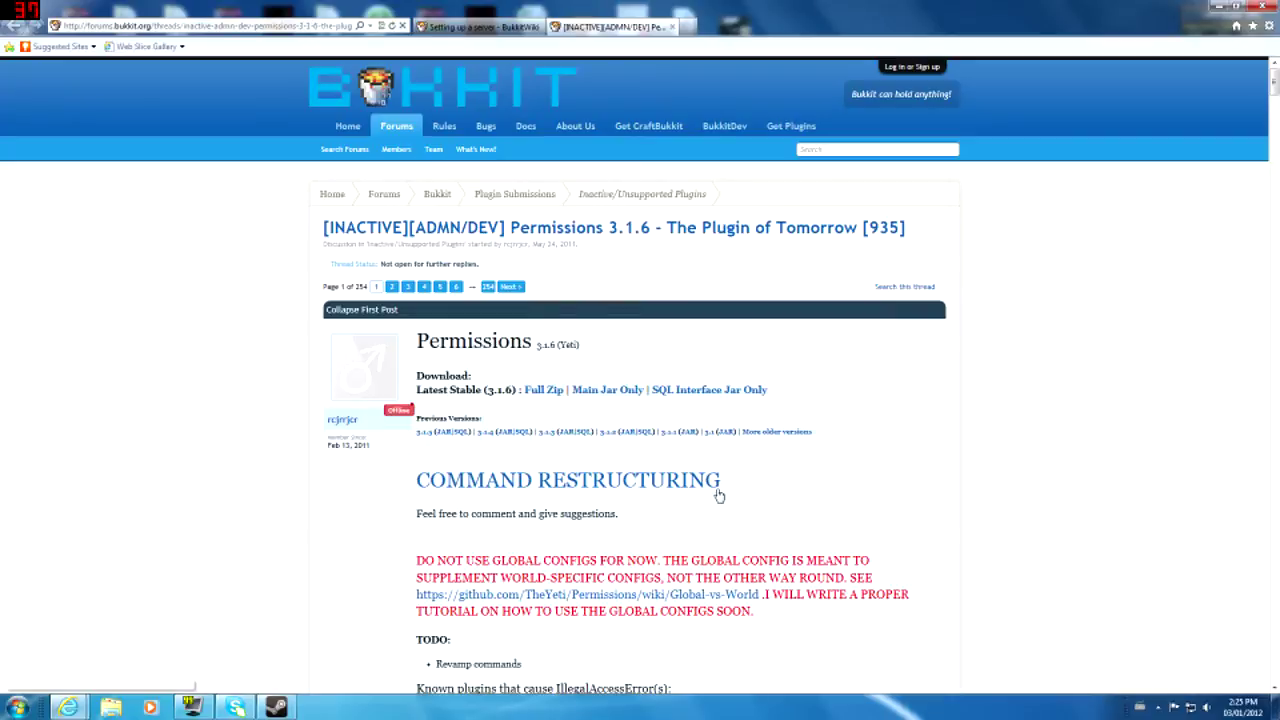
drag(416, 560, 754, 612)
click(908, 619)
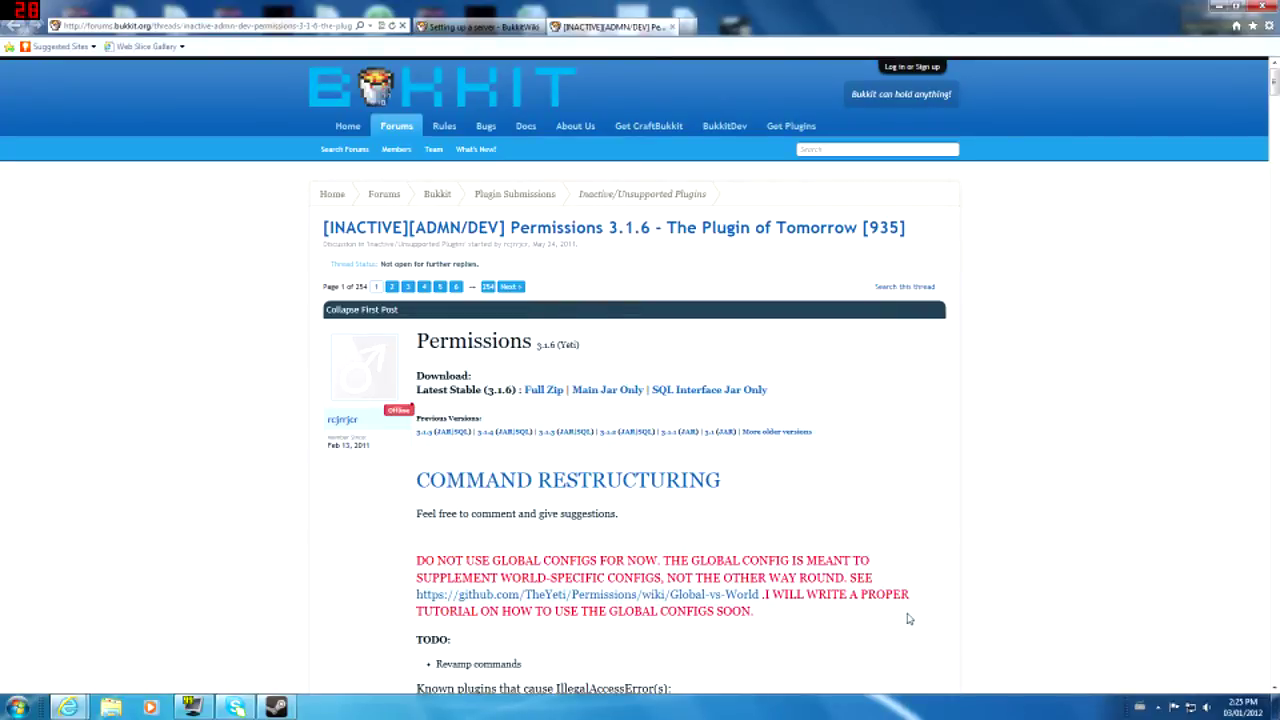
drag(885, 594, 754, 612)
click(754, 614)
scroll(757, 556, down, 3)
scroll(757, 556, up, 3)
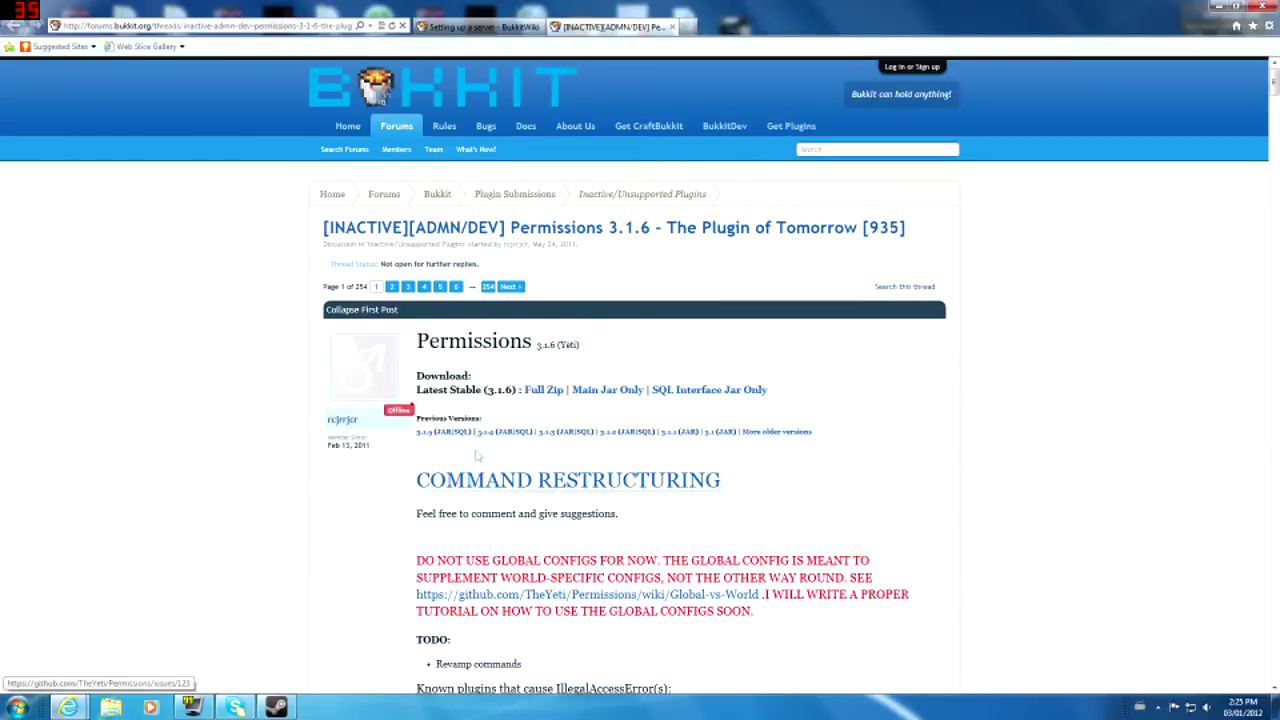
drag(630, 409, 602, 393)
click(603, 396)
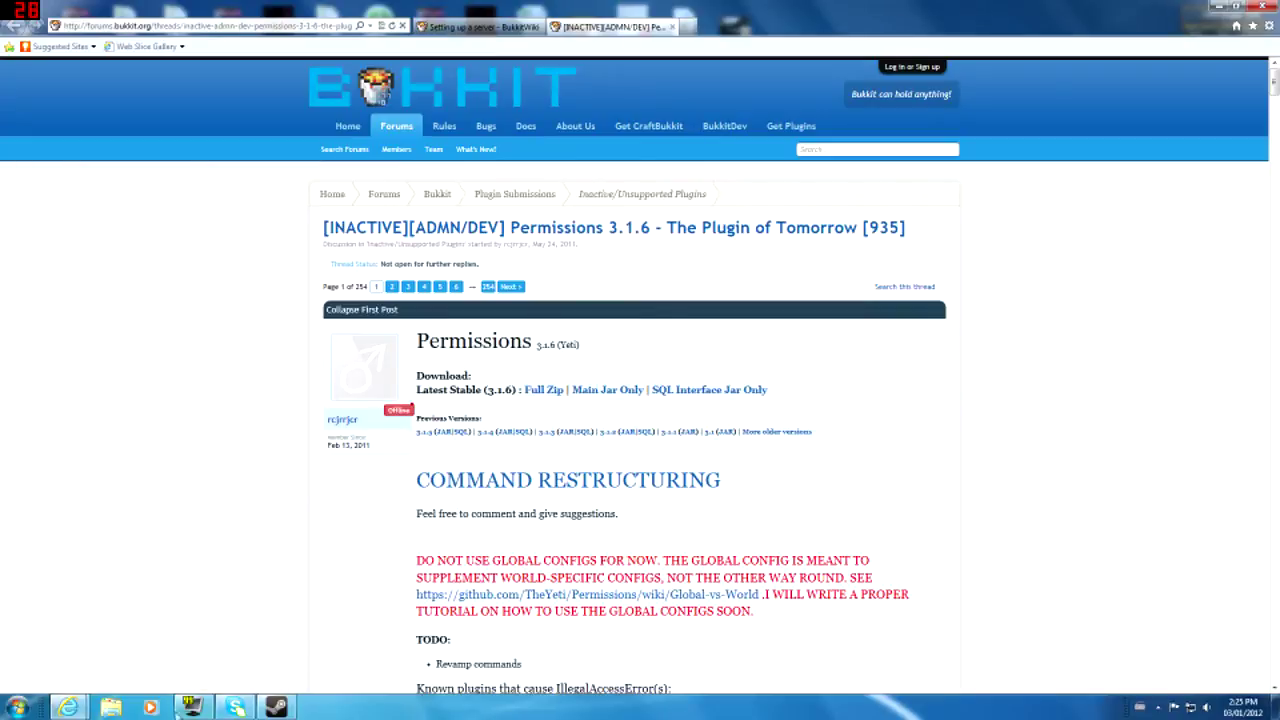
key(super+d)
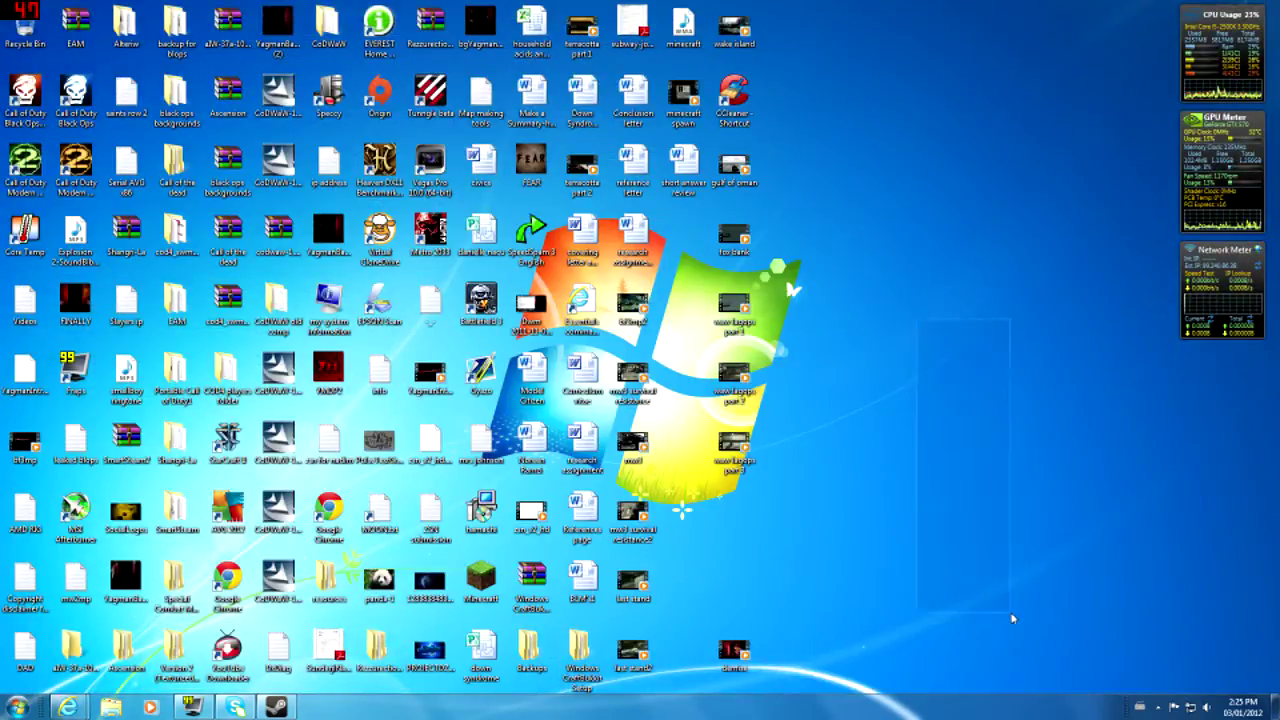
- Open Windows CraftBukkit Setup > CraftBukkit > plugins and move the window to the top-left
double_click(580, 652)
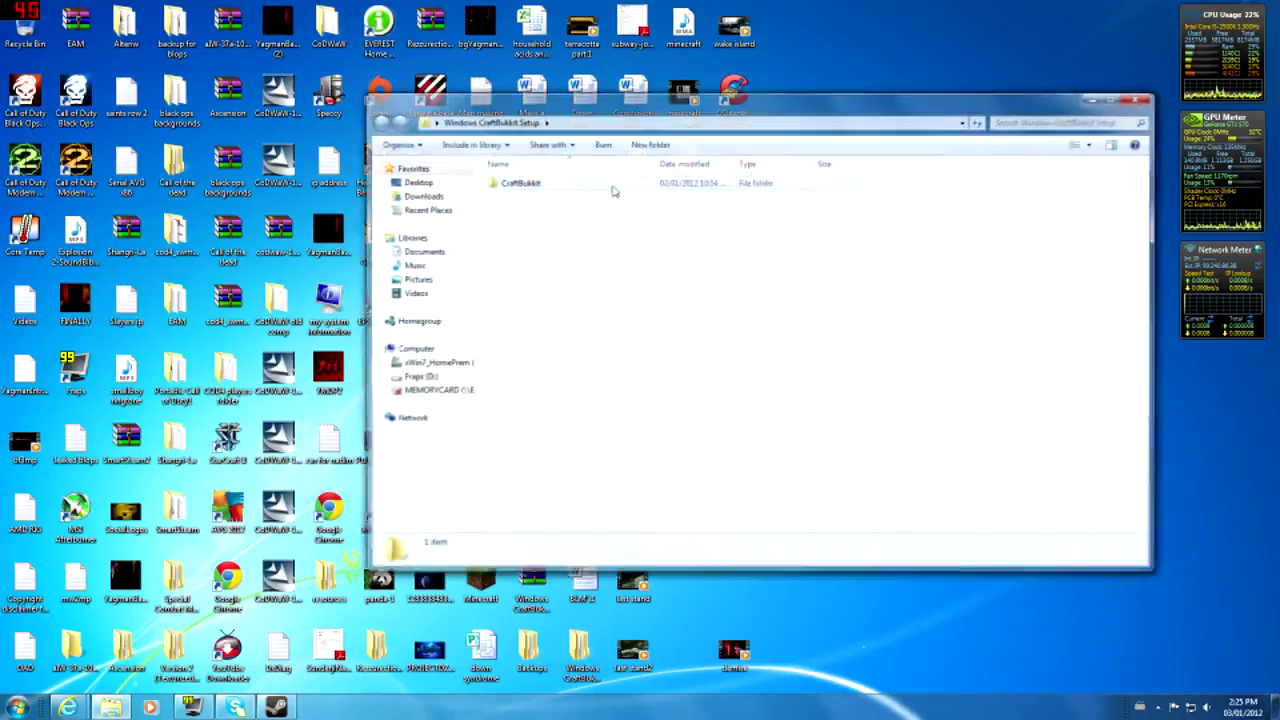
double_click(556, 183)
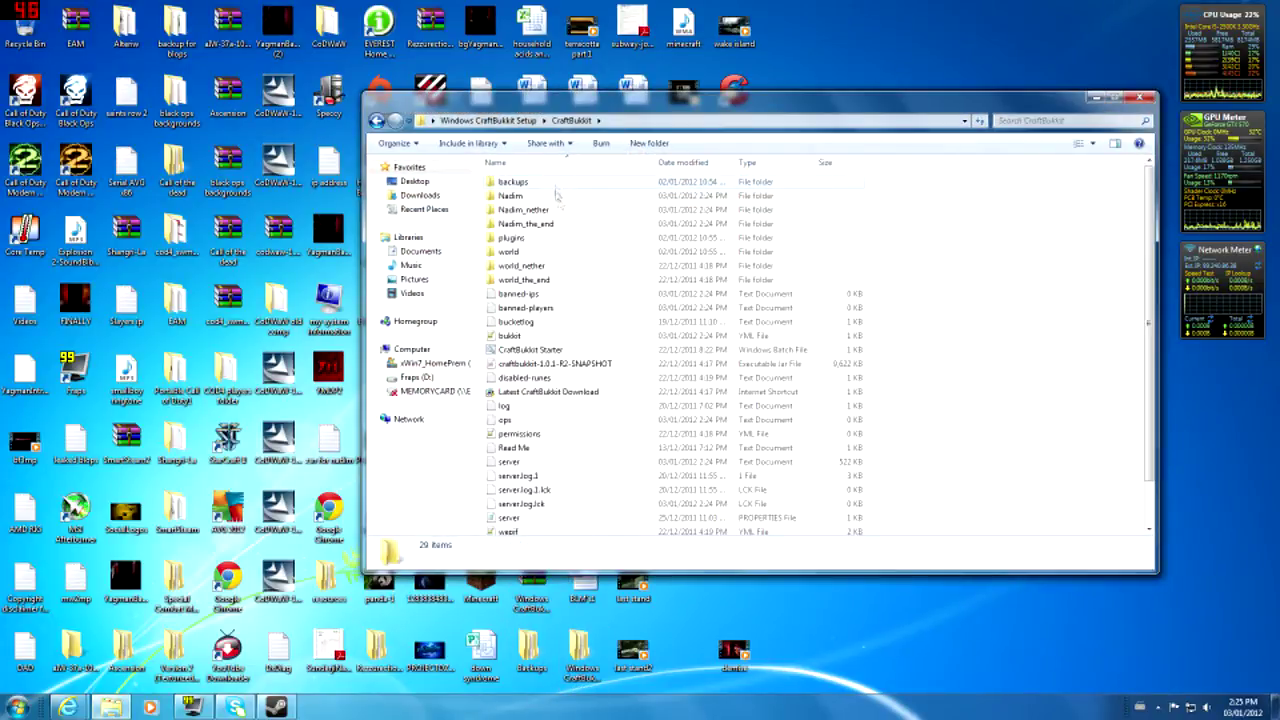
double_click(590, 244)
drag(620, 96, 402, 38)
- Look over the 24 plugin items, including LWC and the Permissions jar and folder, then return to CraftBukkit
drag(646, 125, 256, 455)
click(608, 379)
drag(761, 118, 300, 453)
click(779, 282)
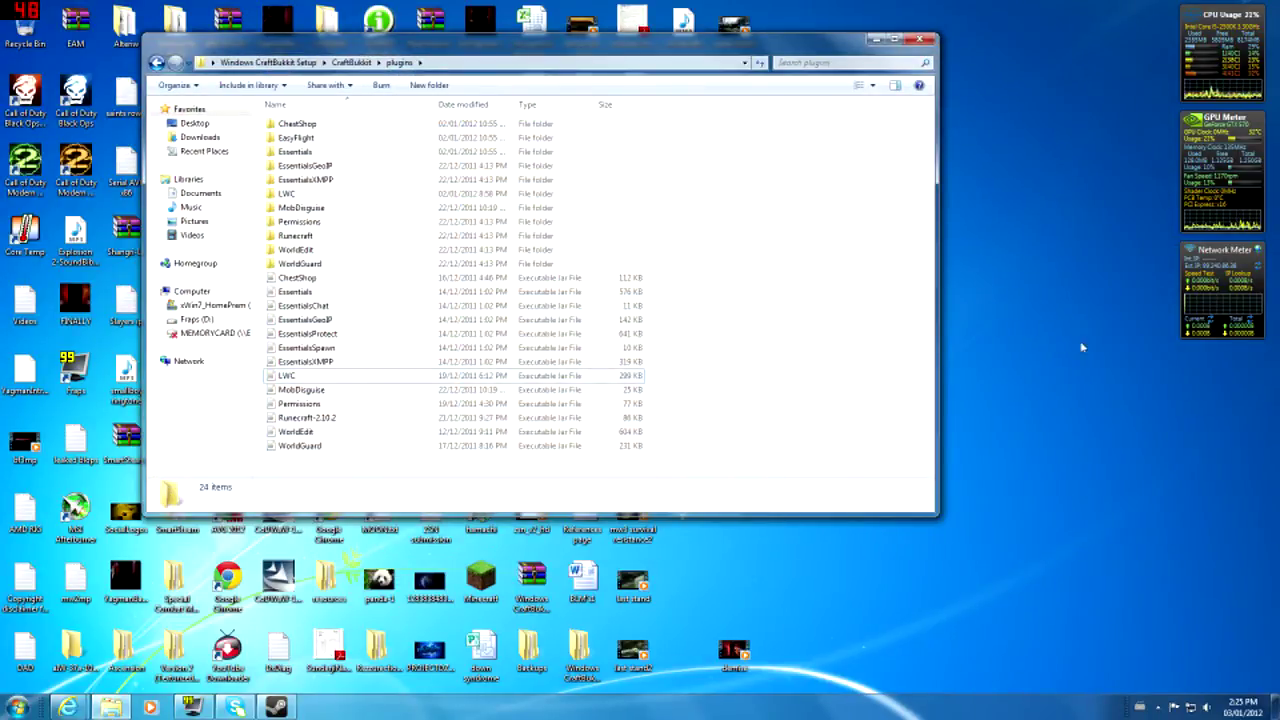
drag(843, 301, 775, 375)
drag(794, 272, 694, 460)
click(440, 404)
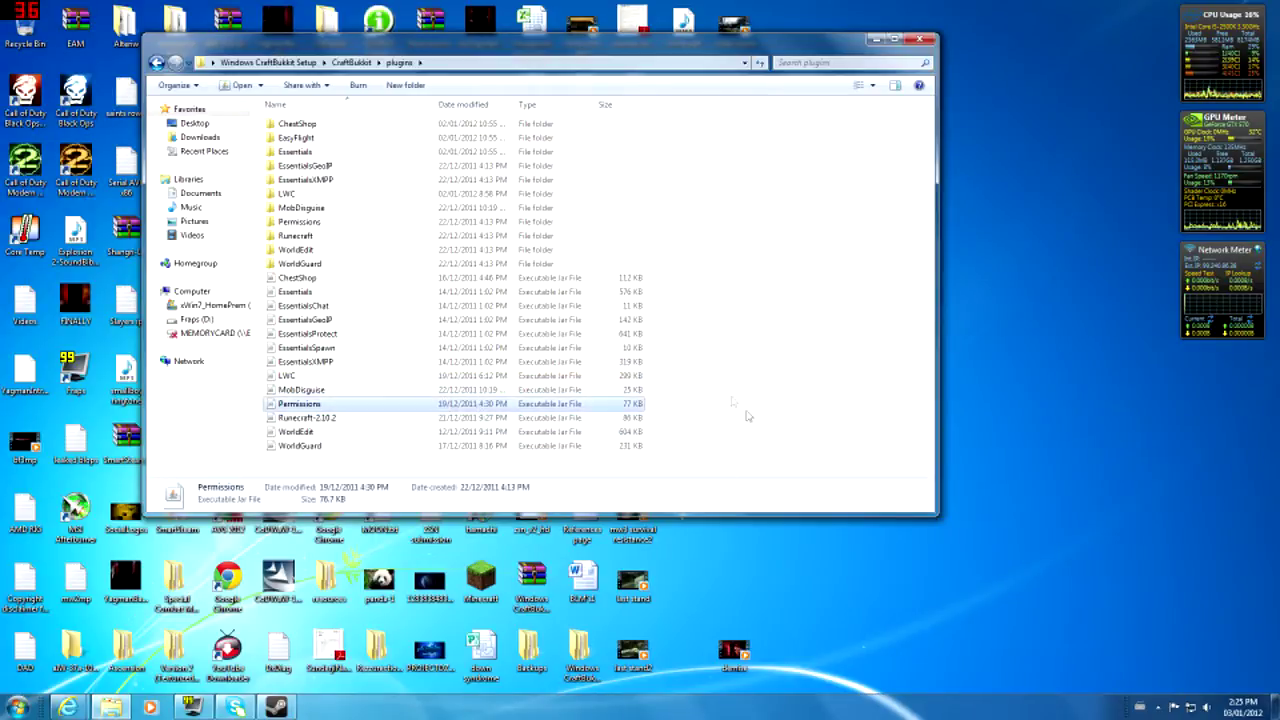
click(825, 395)
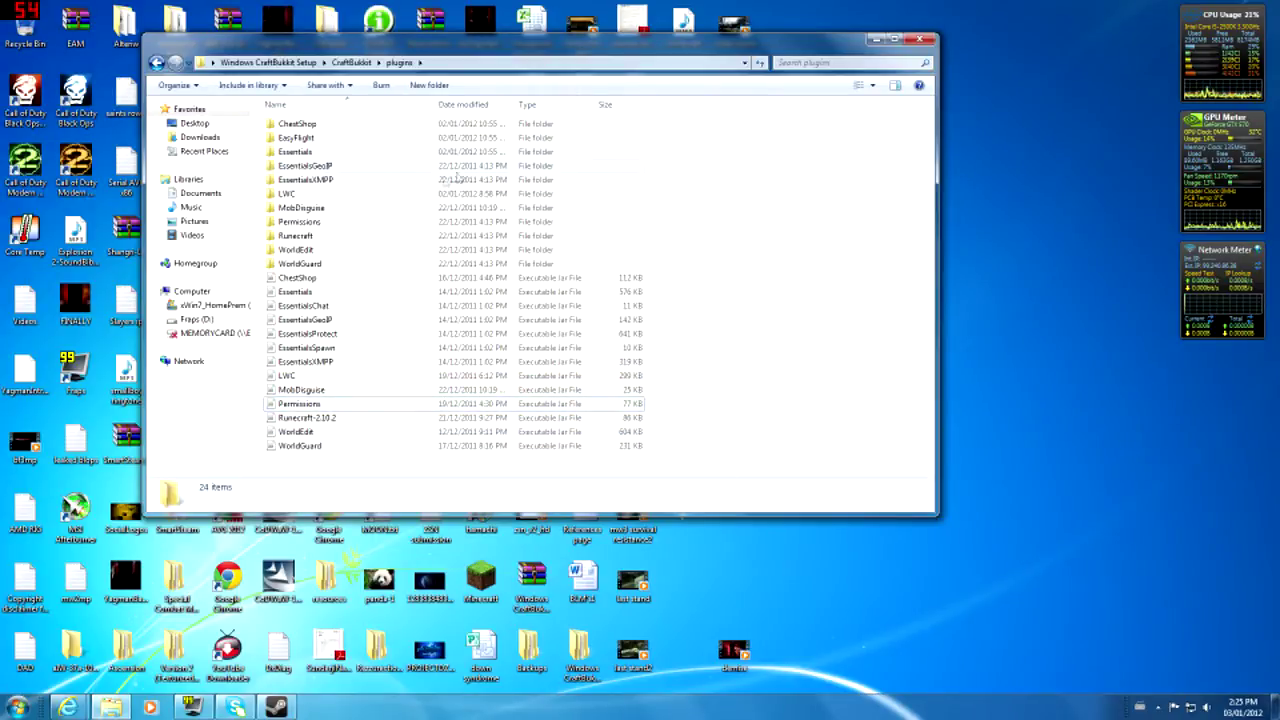
click(406, 220)
click(751, 266)
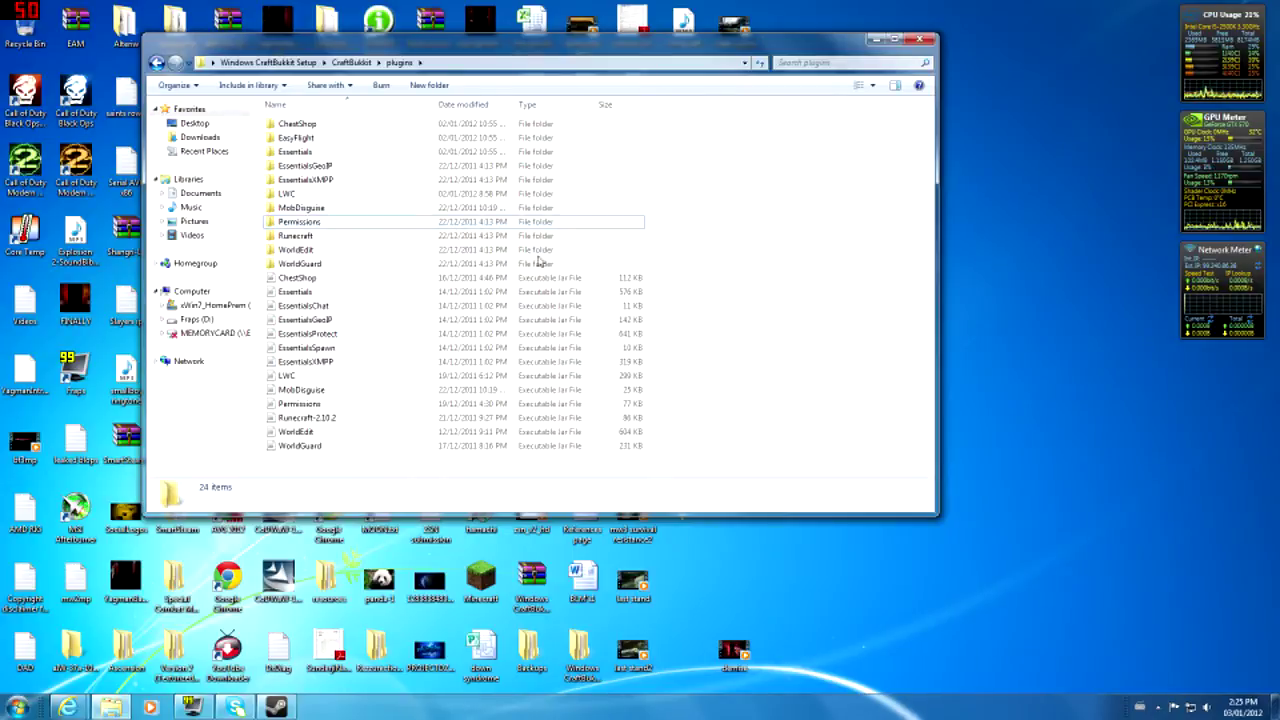
click(156, 62)
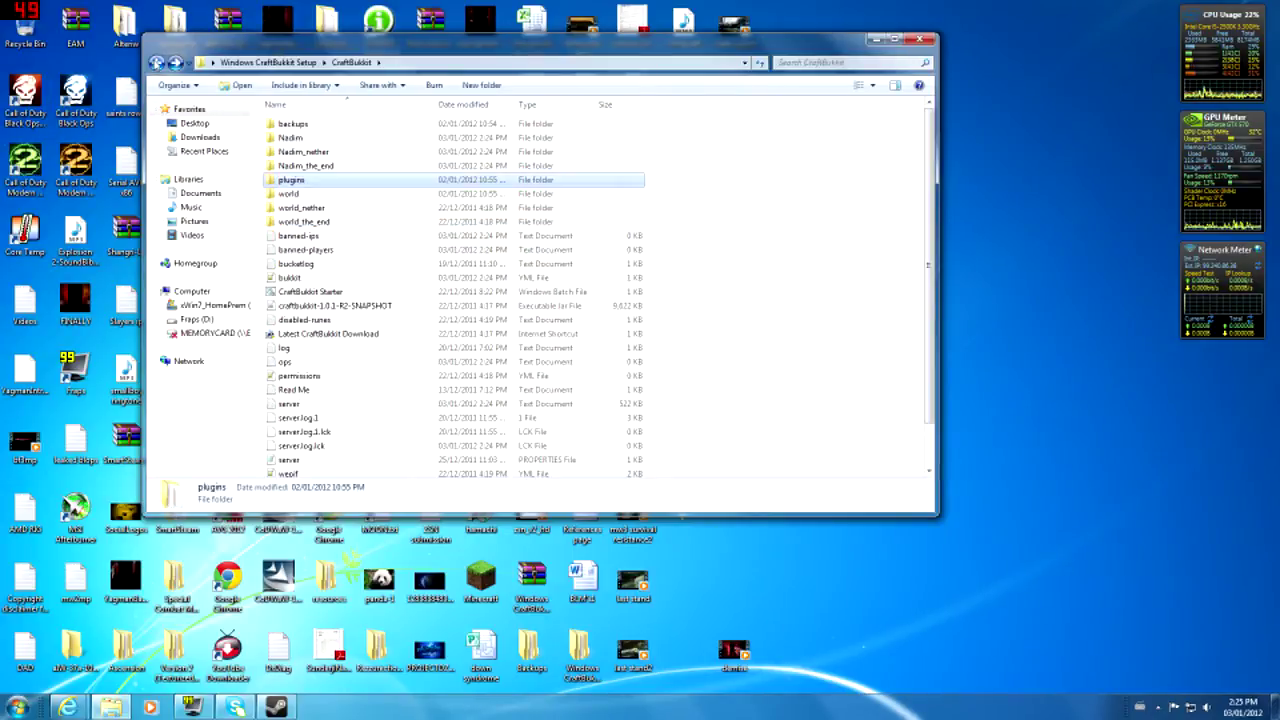
- Launch CraftBukkit Starter and scroll the log as Permissions 3.1.6, WorldGuard, LWC and Essentials load
double_click(606, 293)
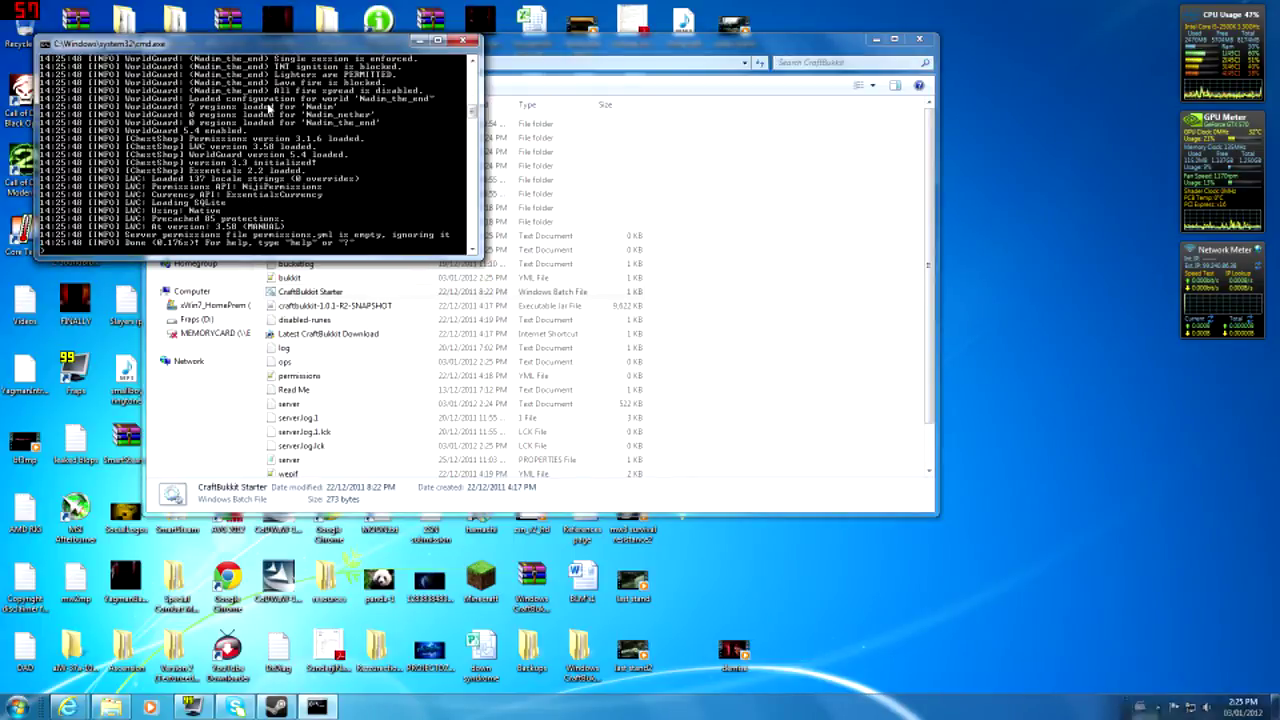
scroll(266, 122, up, 10)
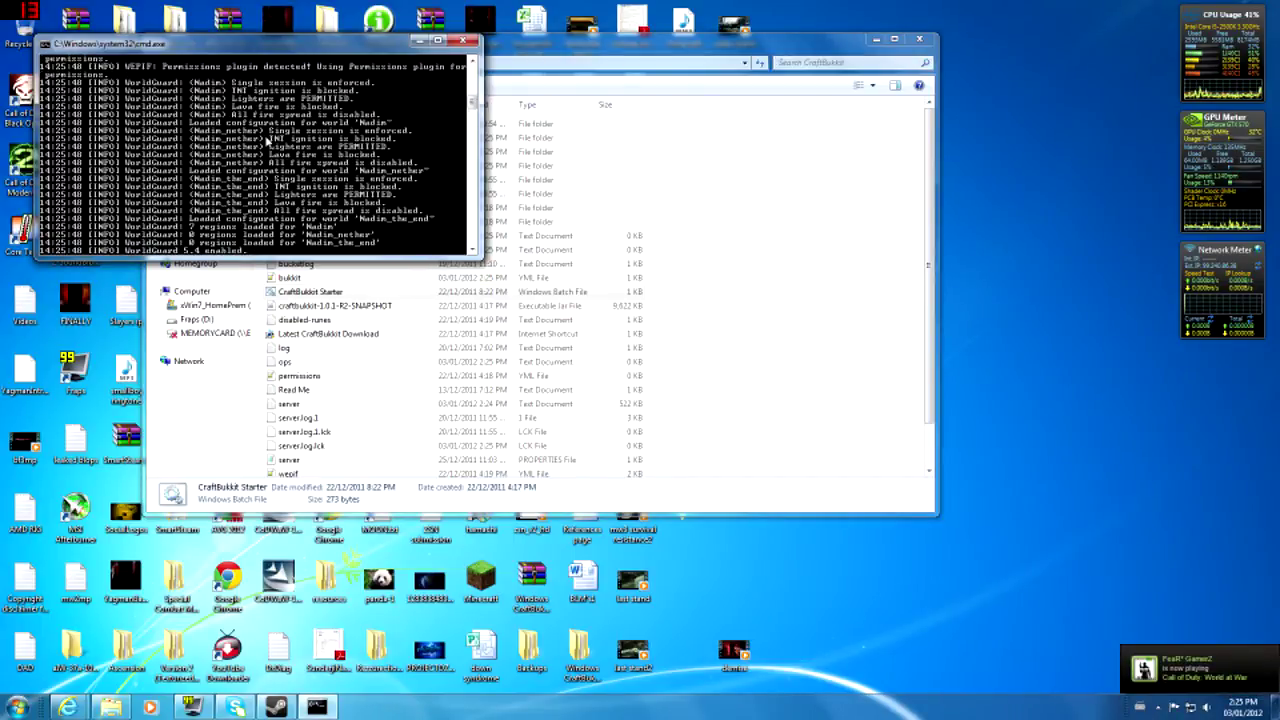
scroll(268, 142, down, 10)
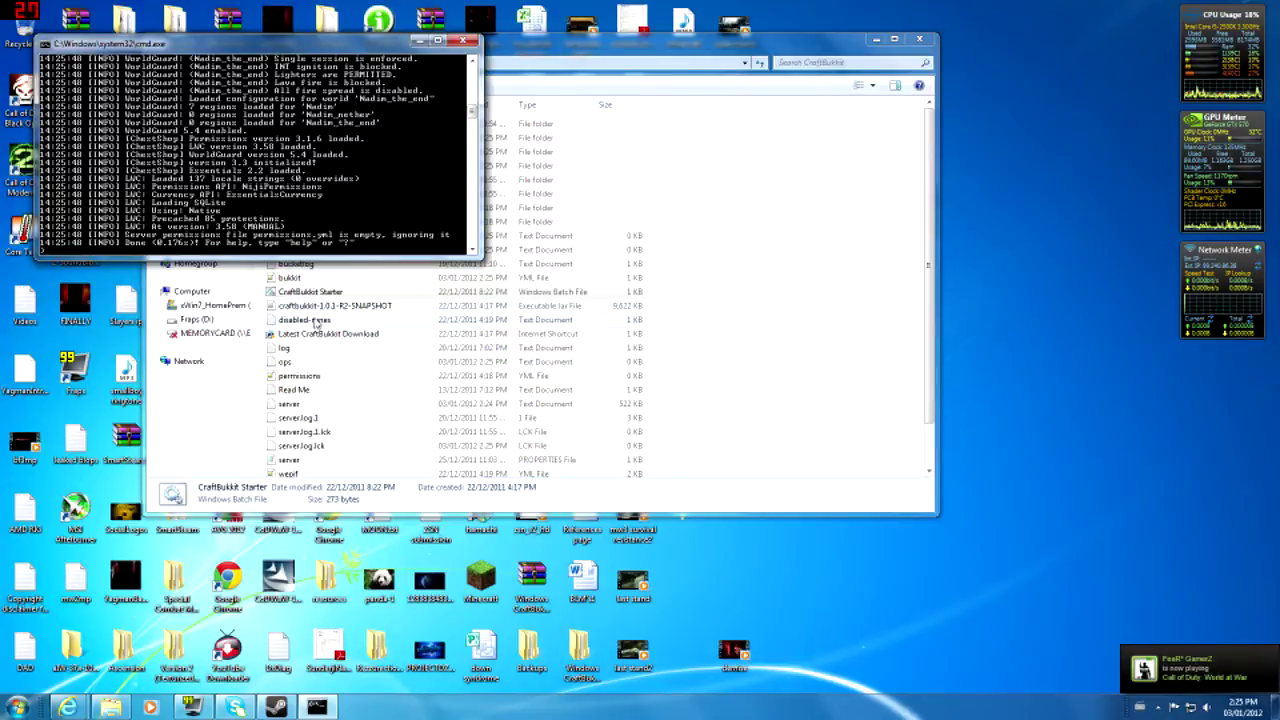
- Close the server console and open plugins > Permissions
click(620, 209)
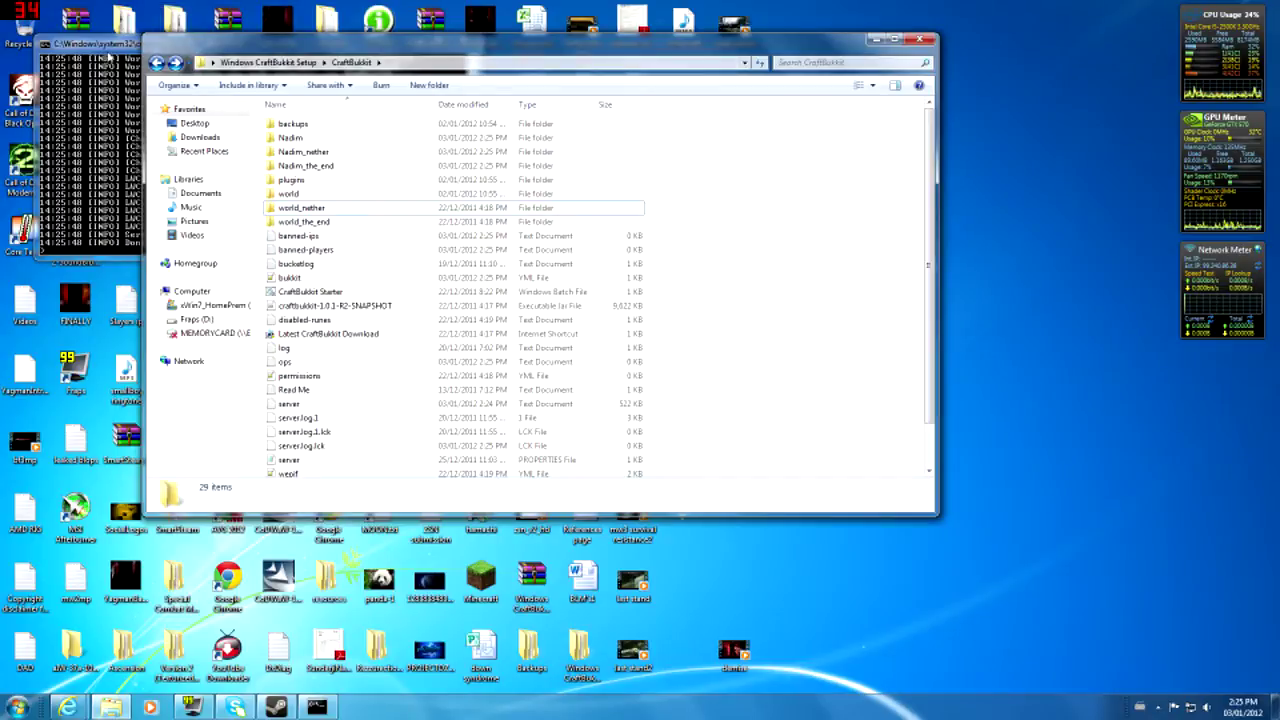
click(108, 58)
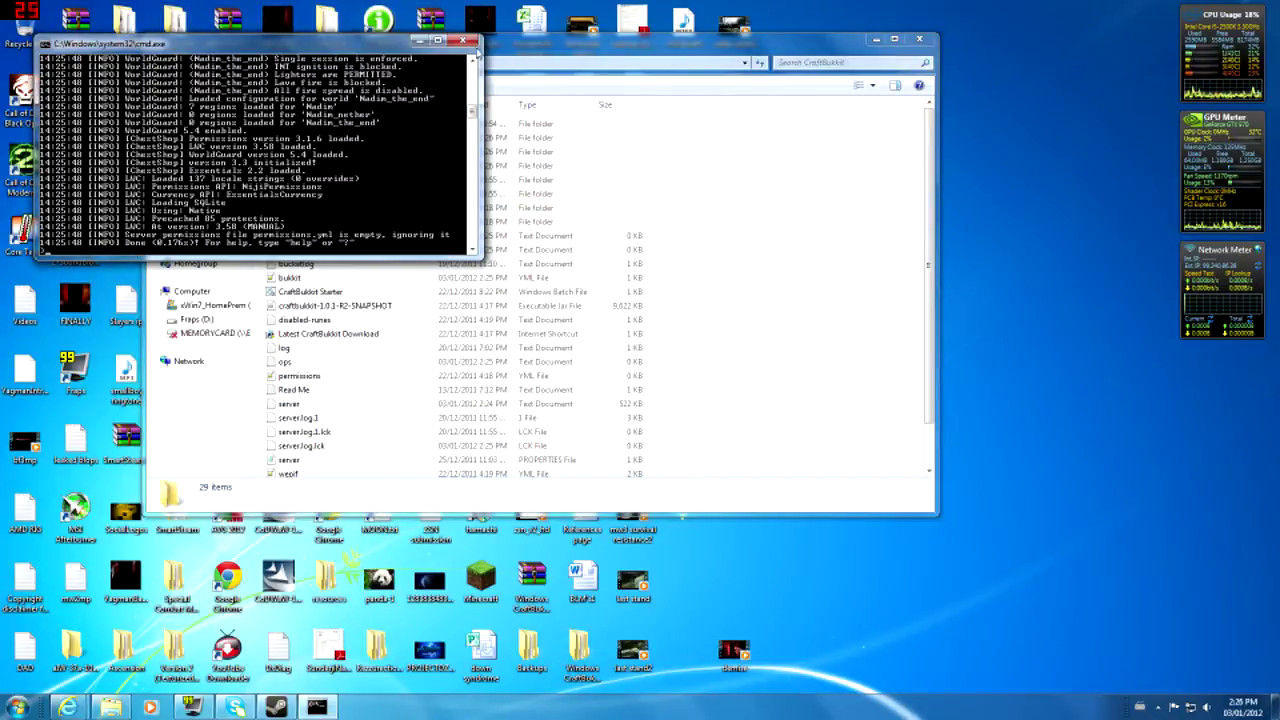
click(462, 40)
double_click(398, 183)
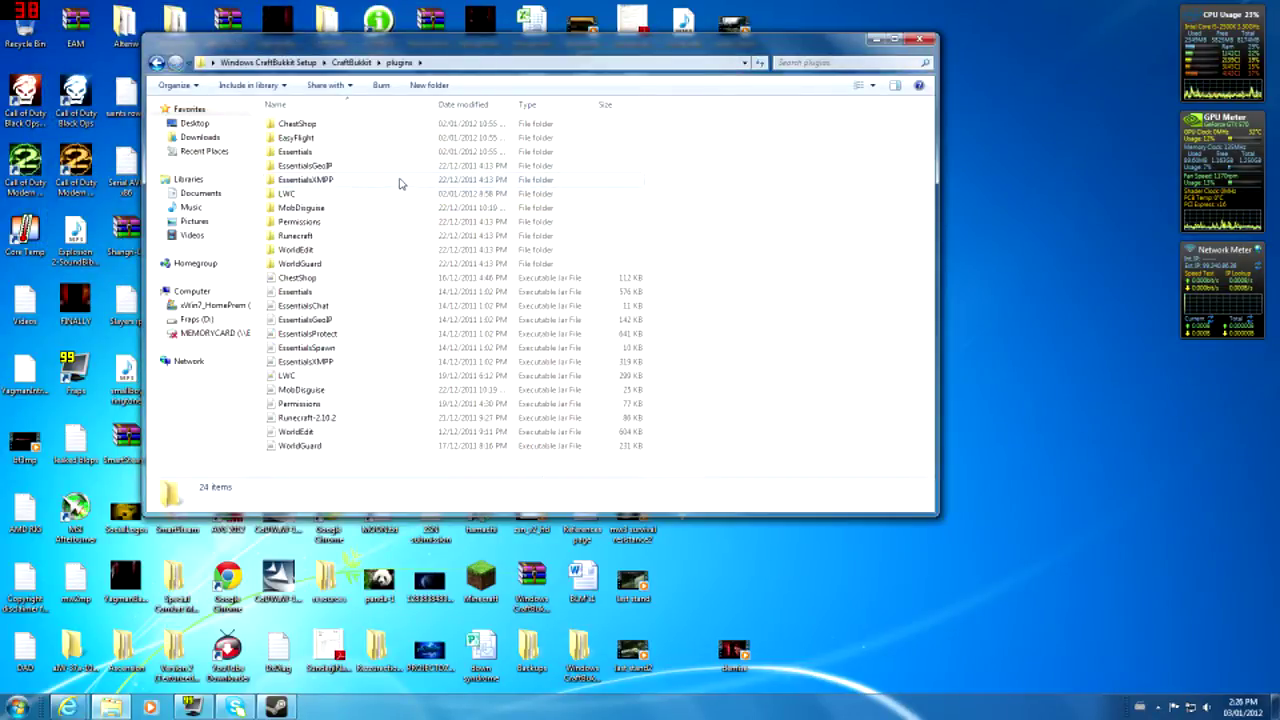
double_click(382, 222)
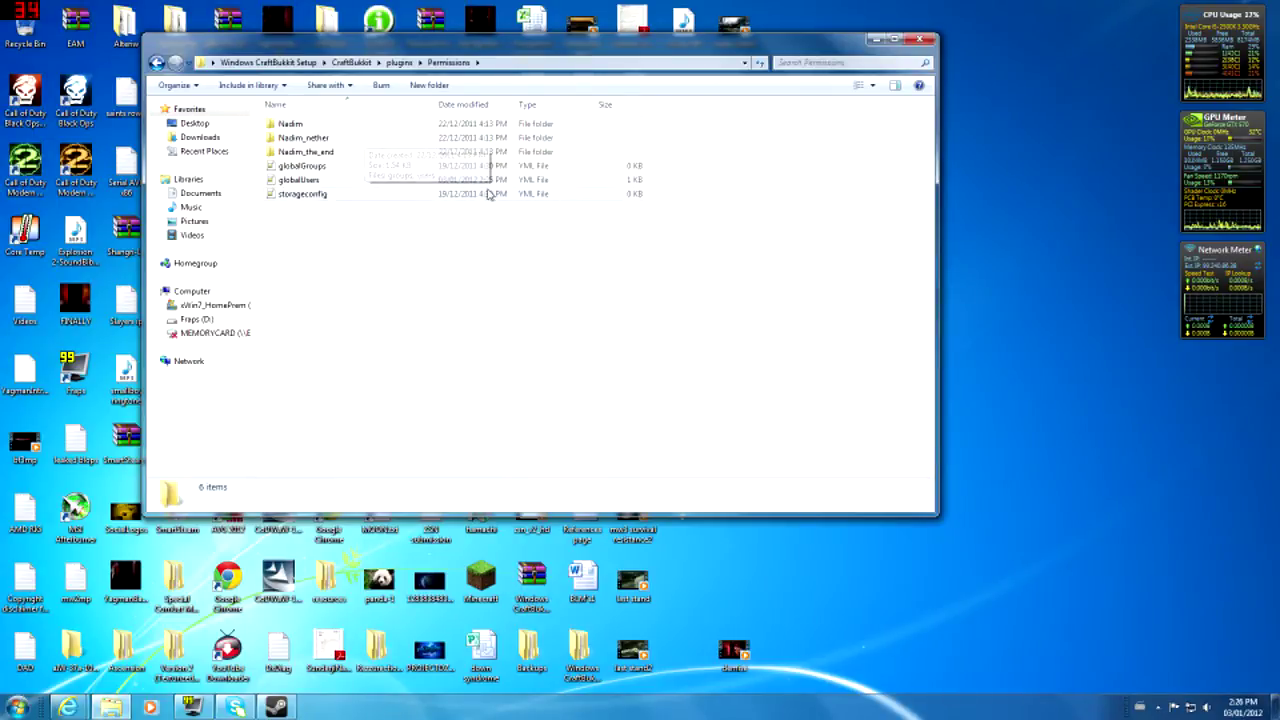
- Look over the Permissions folder's six items, including the Nadim world folders and globalUsers
drag(378, 408, 288, 168)
click(380, 340)
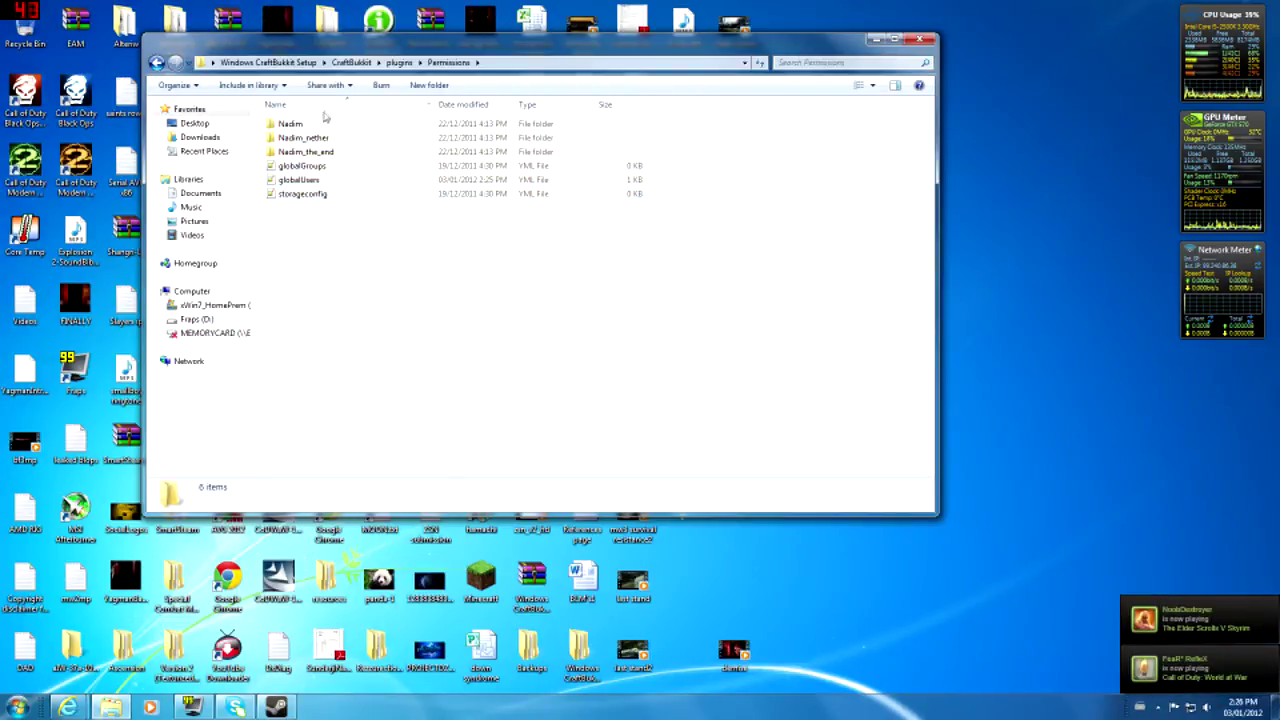
click(322, 123)
click(341, 153)
drag(508, 295, 300, 107)
click(509, 304)
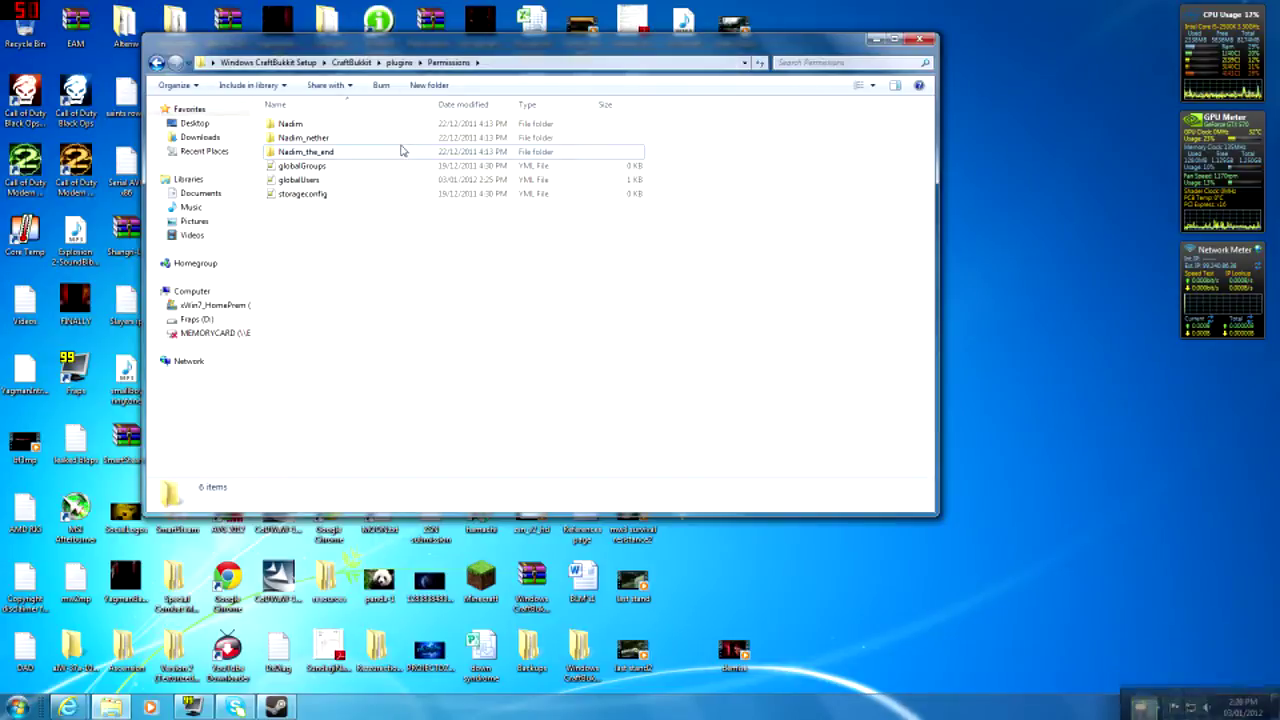
drag(451, 230, 323, 114)
click(419, 237)
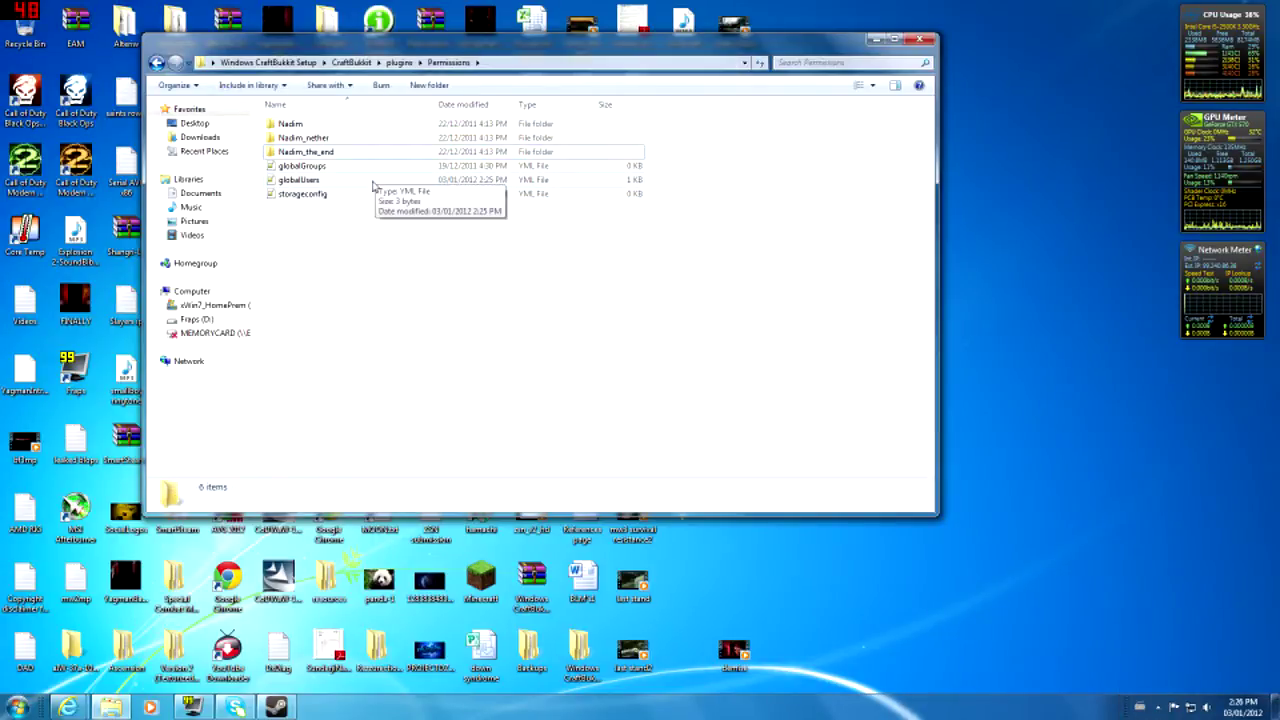
click(366, 183)
click(365, 225)
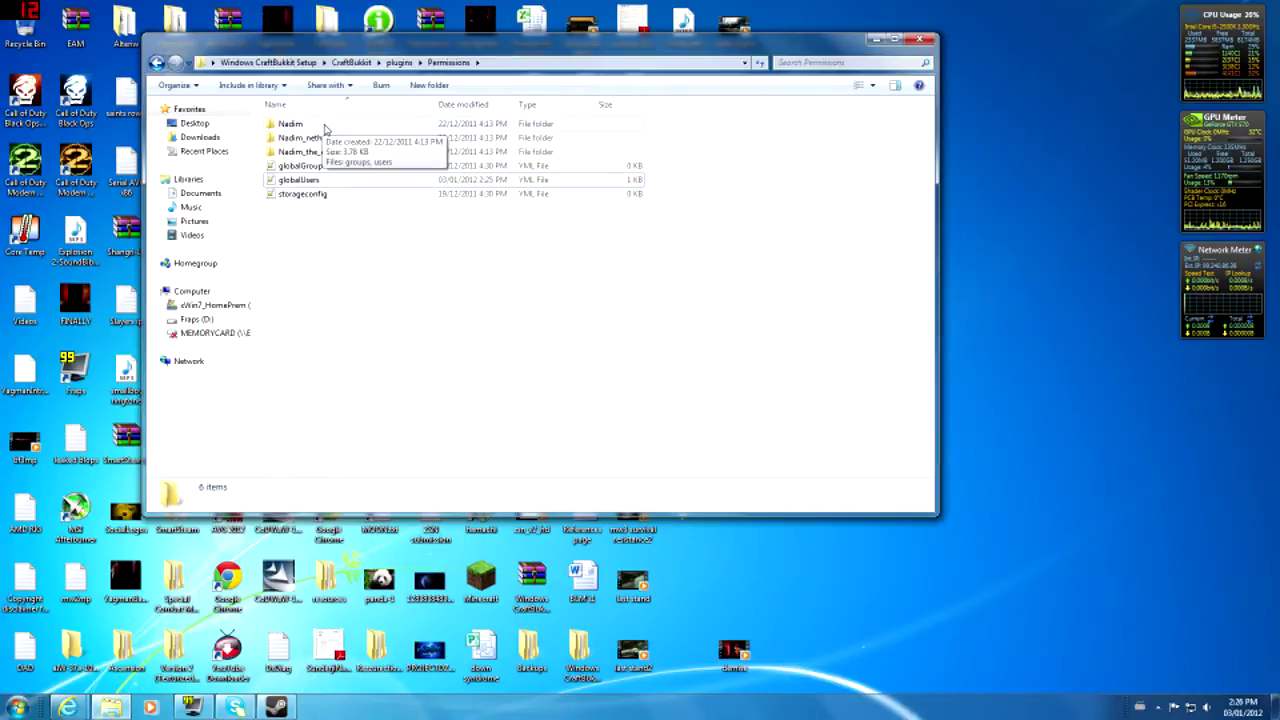
- Open the Nadim world folder to reveal its groups and users files
click(323, 128)
click(337, 139)
click(343, 150)
click(346, 136)
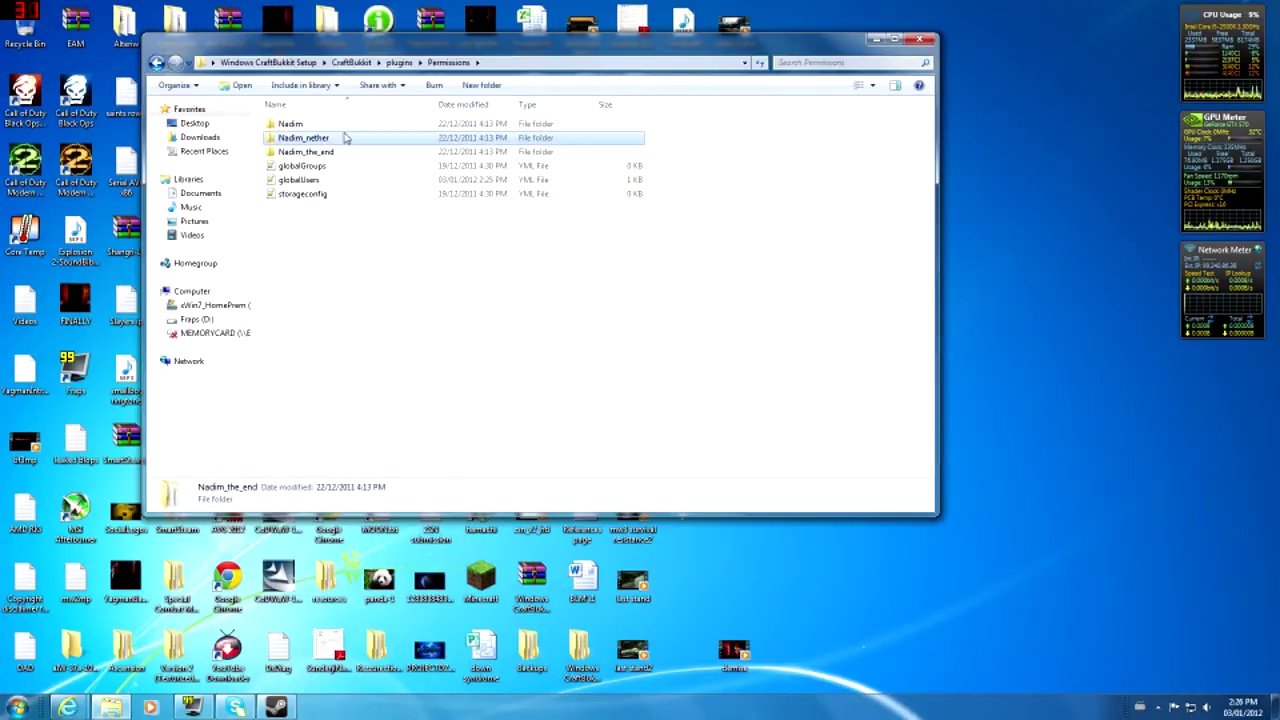
click(351, 124)
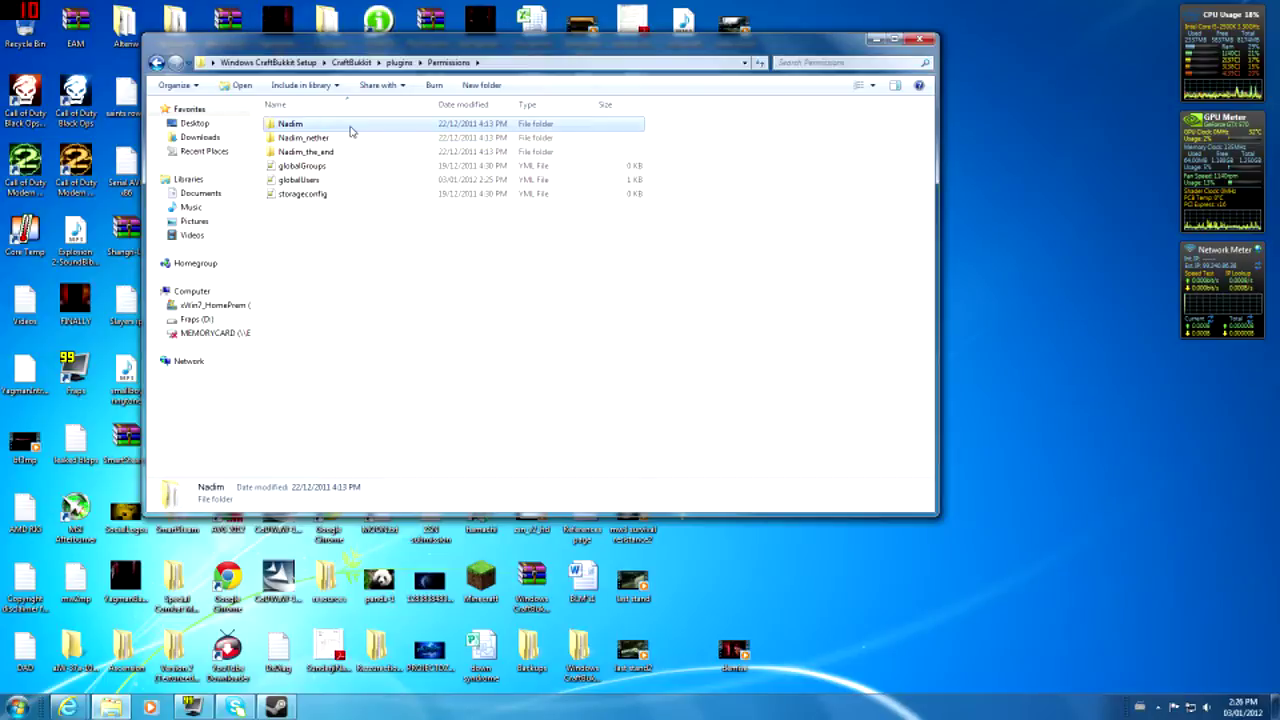
double_click(351, 124)
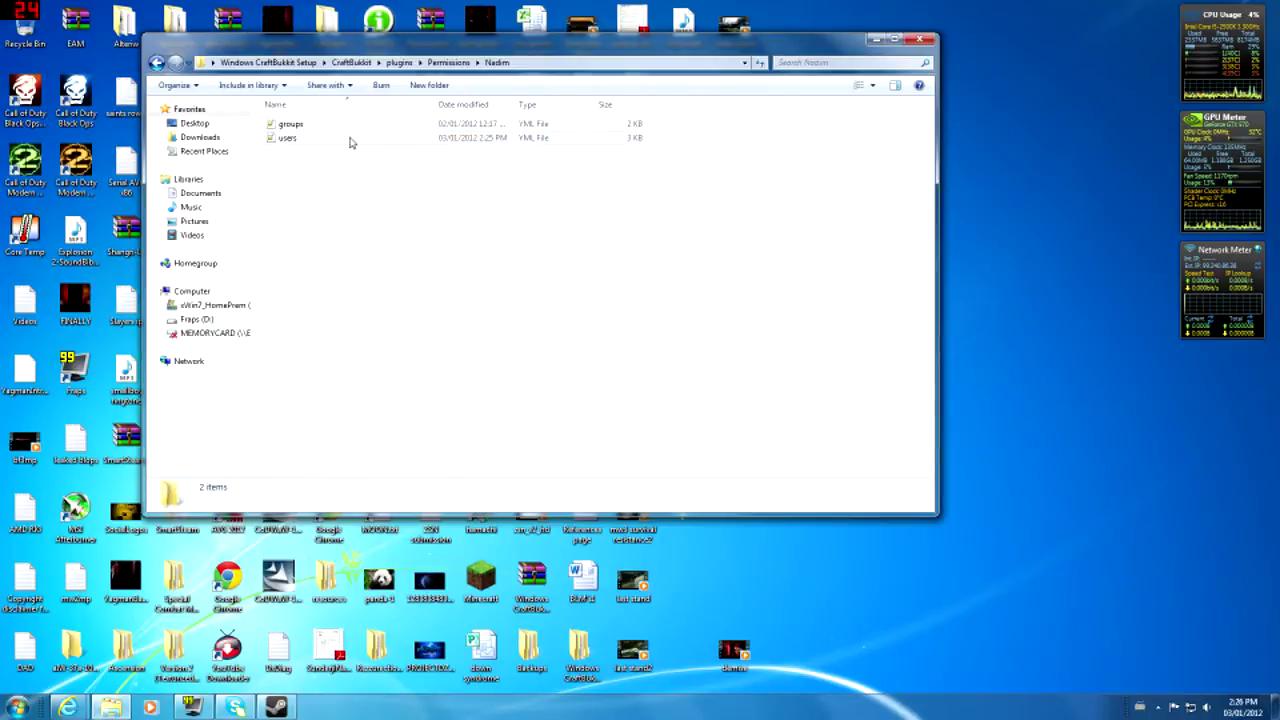
drag(586, 256, 470, 130)
click(515, 220)
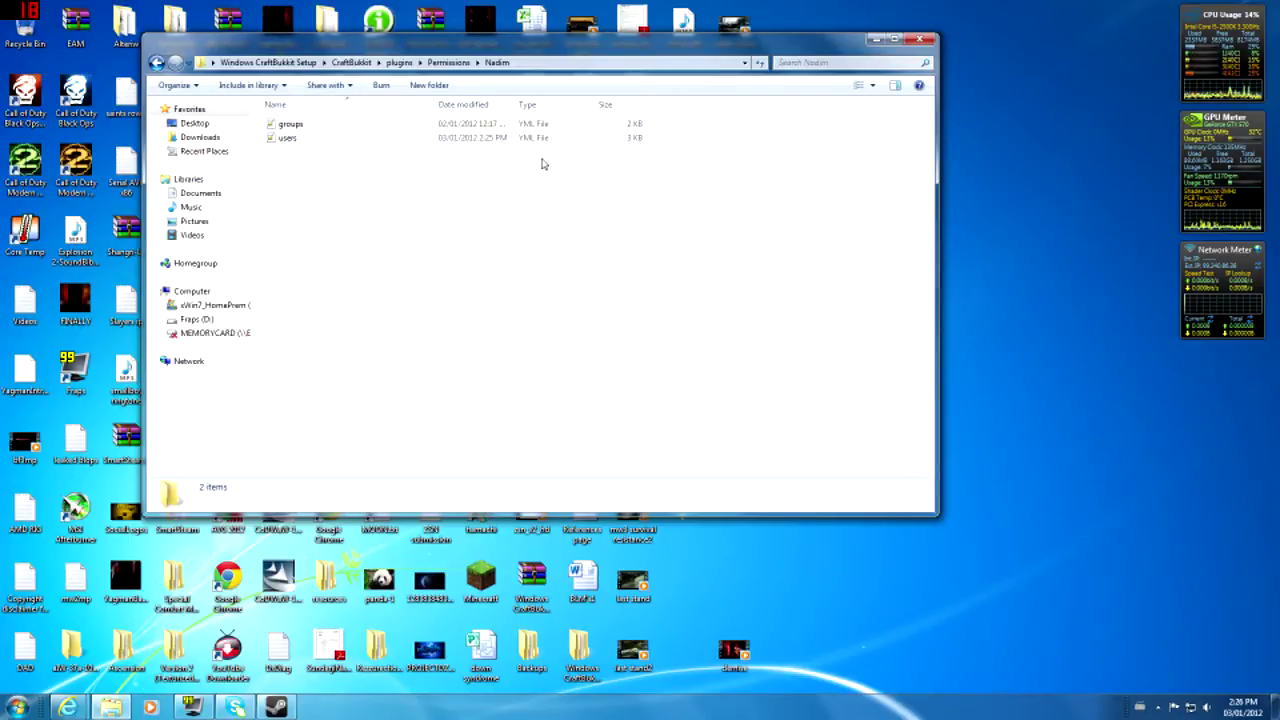
- Open groups.yml in Notepad++ and scroll through its contents
double_click(404, 122)
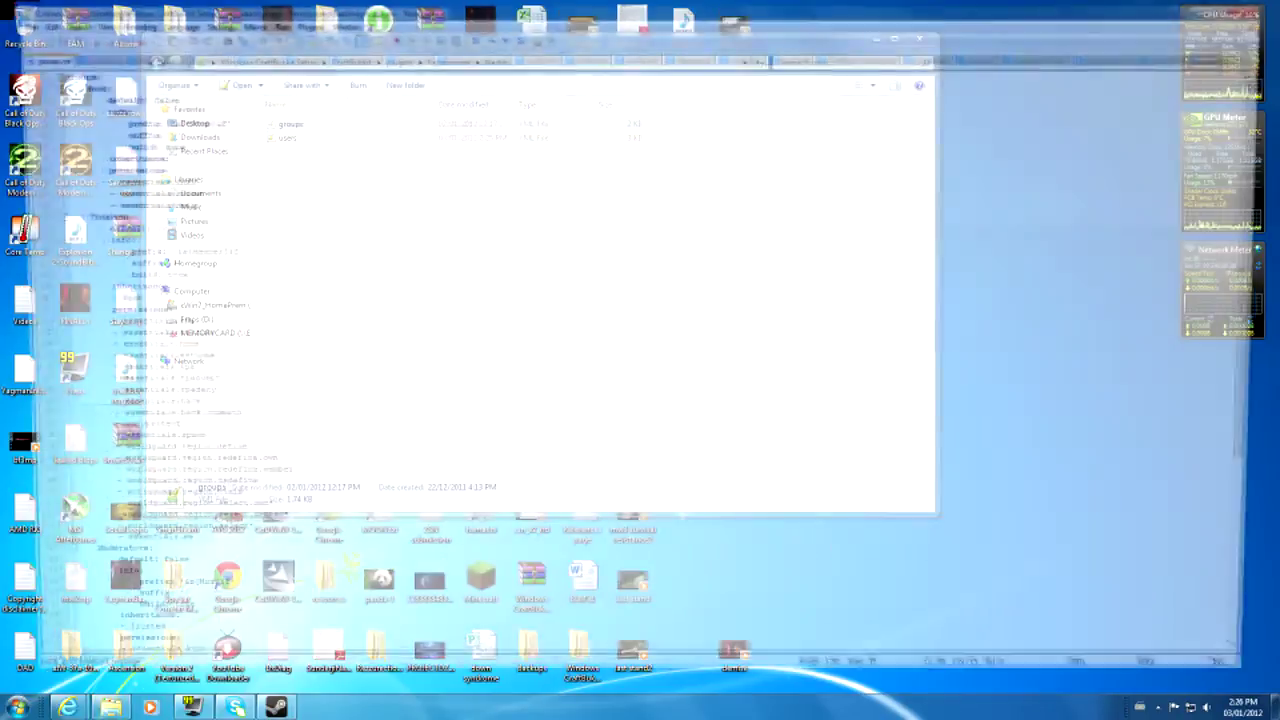
scroll(640, 360, down, 8)
scroll(640, 360, up, 9)
scroll(640, 360, down, 2)
scroll(640, 373, up, 2)
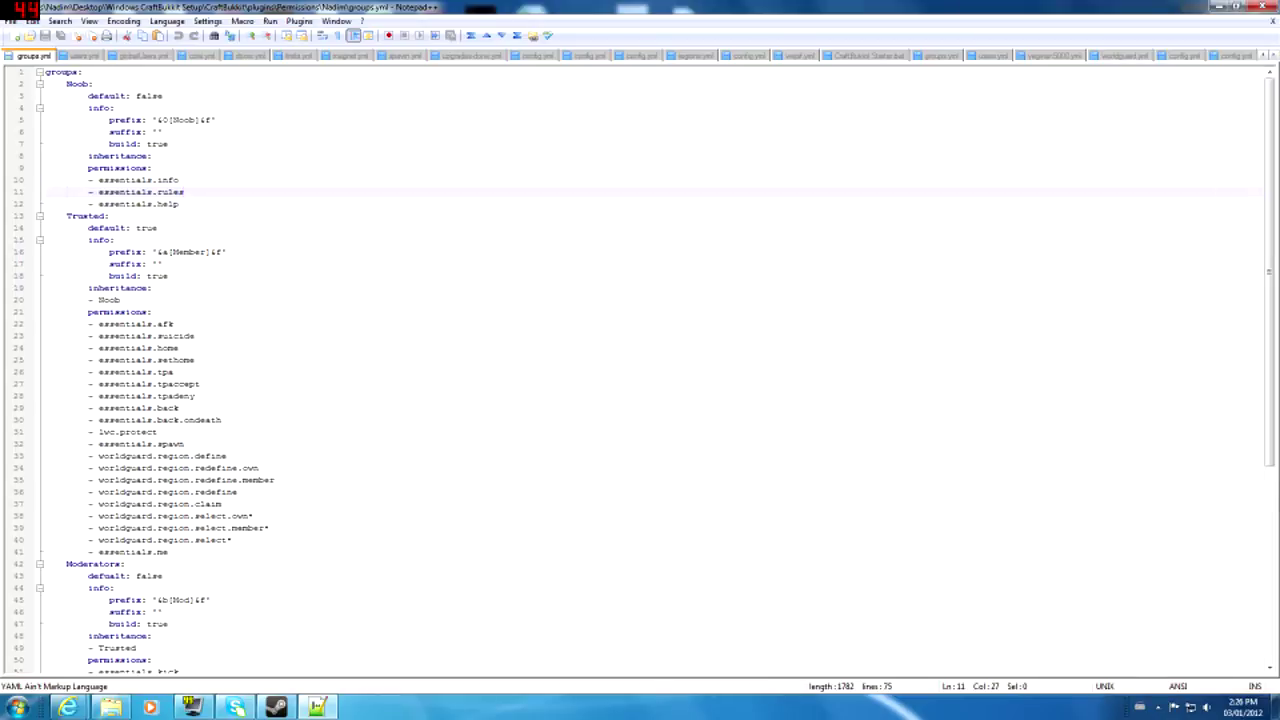
drag(46, 204, 103, 216)
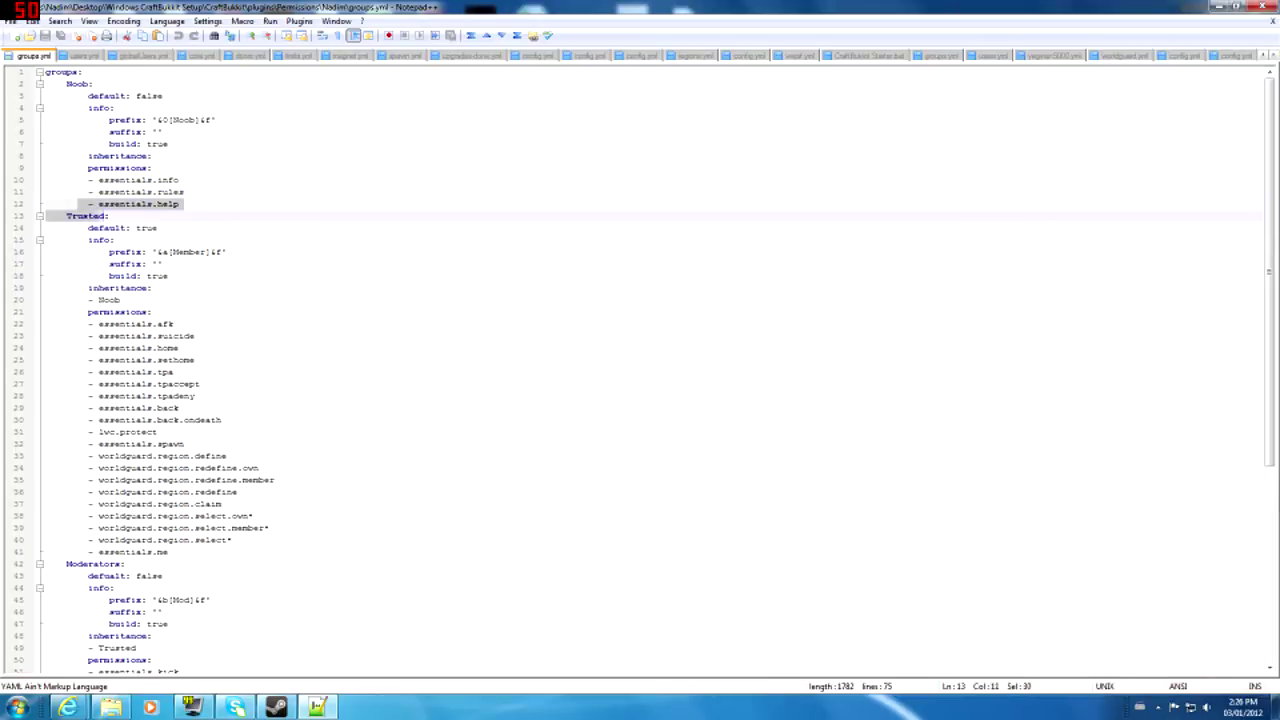
scroll(103, 216, down, 3)
- Point out the Moderators group's info line and the lines in the lower groups
click(116, 480)
scroll(116, 480, down, 4)
click(164, 504)
click(164, 540)
click(154, 564)
scroll(154, 564, up, 7)
scroll(640, 370, down, 8)
scroll(640, 370, up, 3)
scroll(640, 370, down, 5)
scroll(640, 370, up, 9)
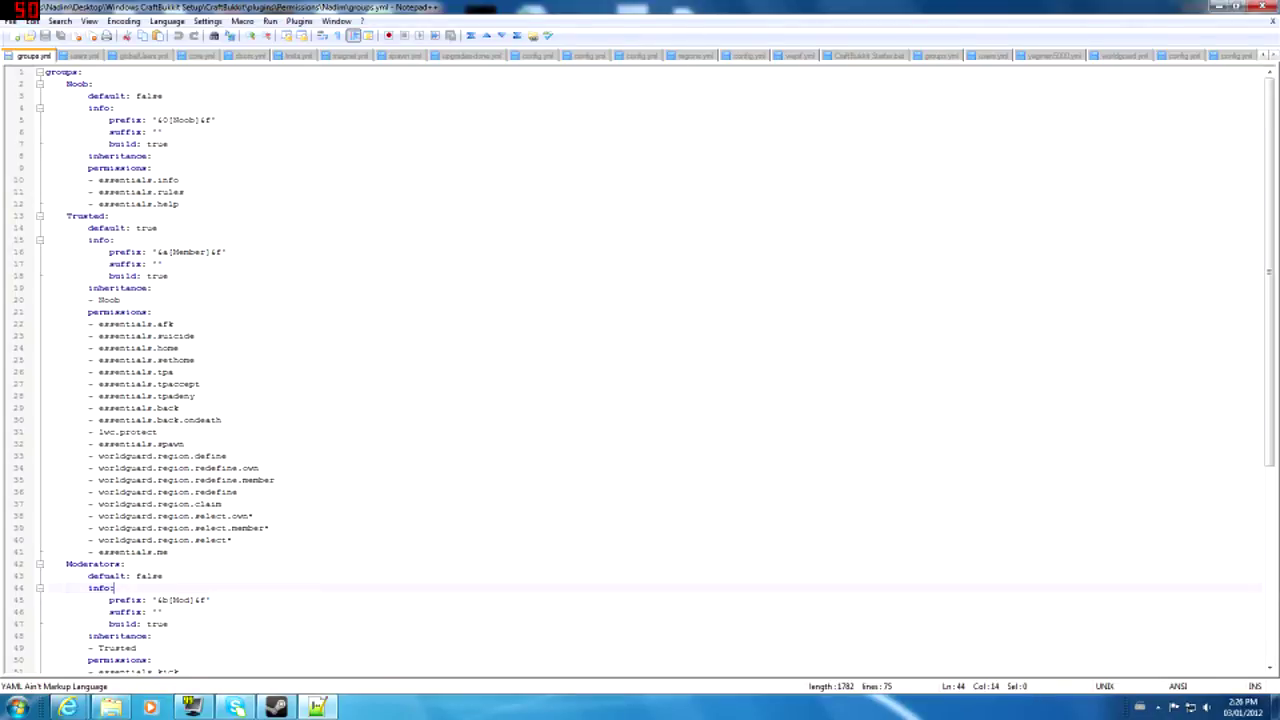
- Review the worldguard redefine lines and Trusted permissions such as essentials.home, essentials.back and essentials.suicide
drag(416, 481, 416, 470)
click(414, 348)
scroll(655, 370, down, 8)
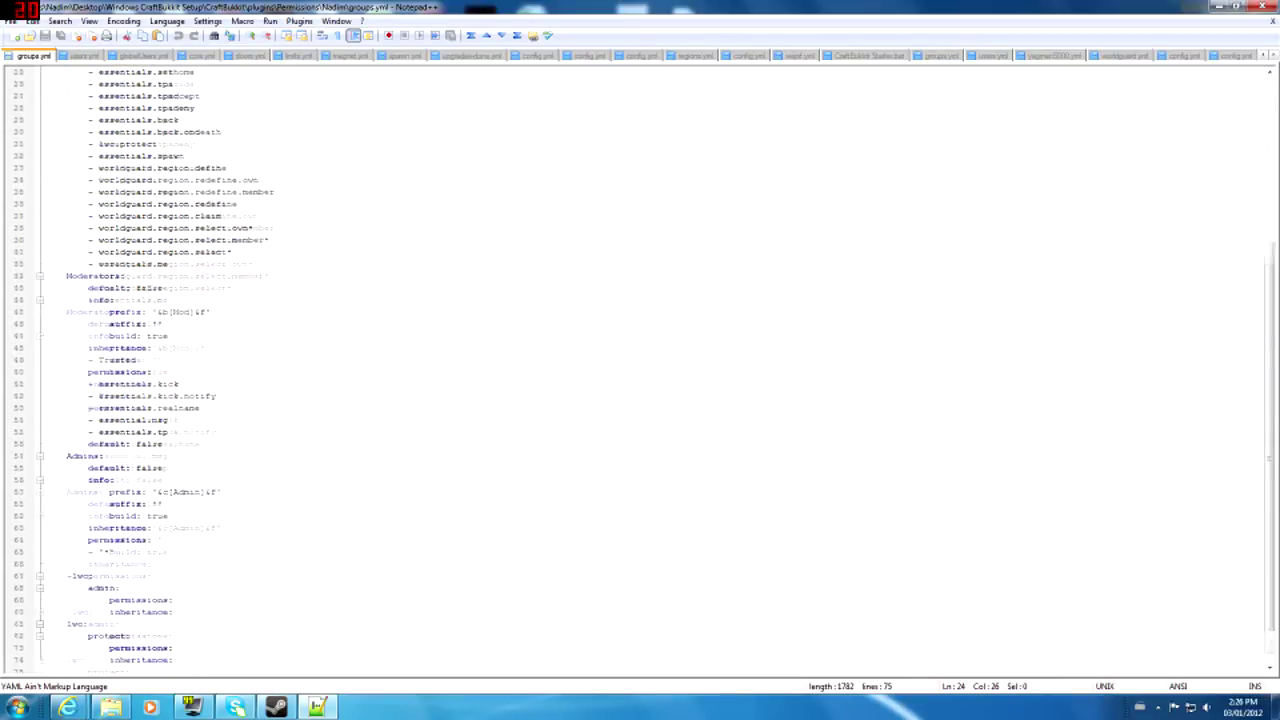
scroll(655, 370, up, 8)
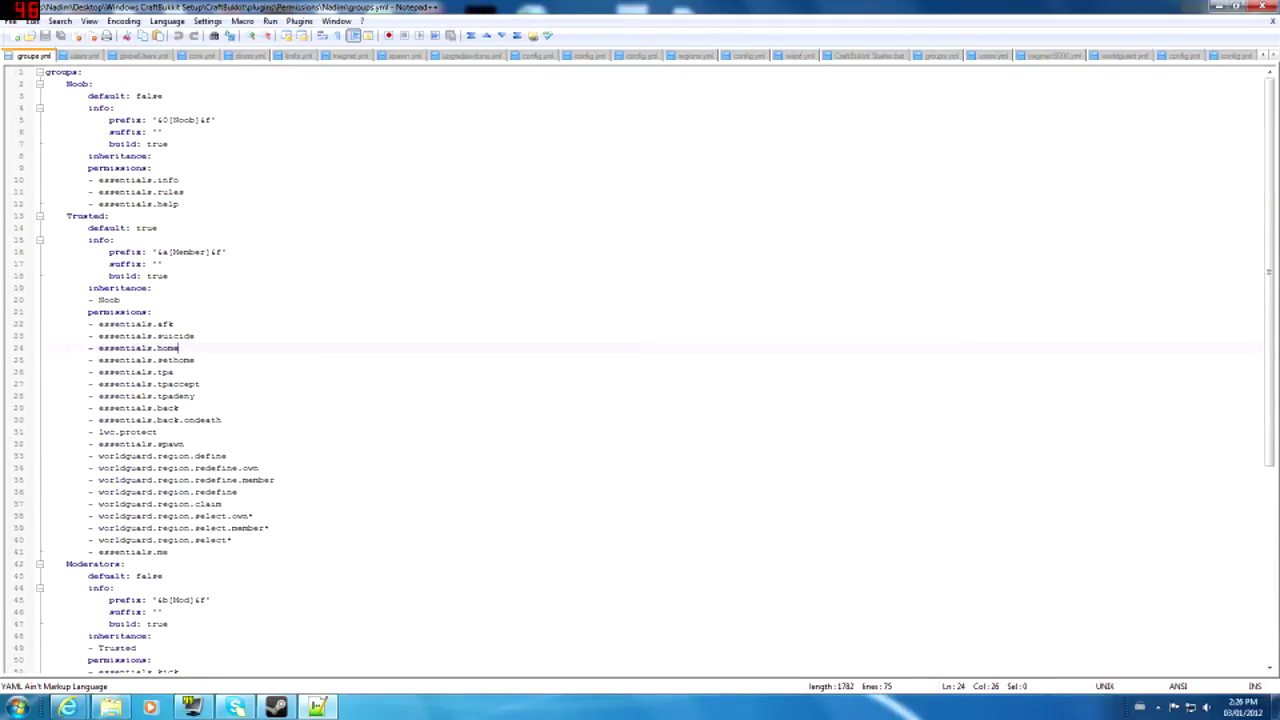
click(152, 312)
click(178, 408)
click(195, 336)
- Walk through the Noob group's name, default, prefix, suffix, build setting and permissions like essentials.rules
click(153, 168)
click(216, 120)
click(163, 96)
click(93, 84)
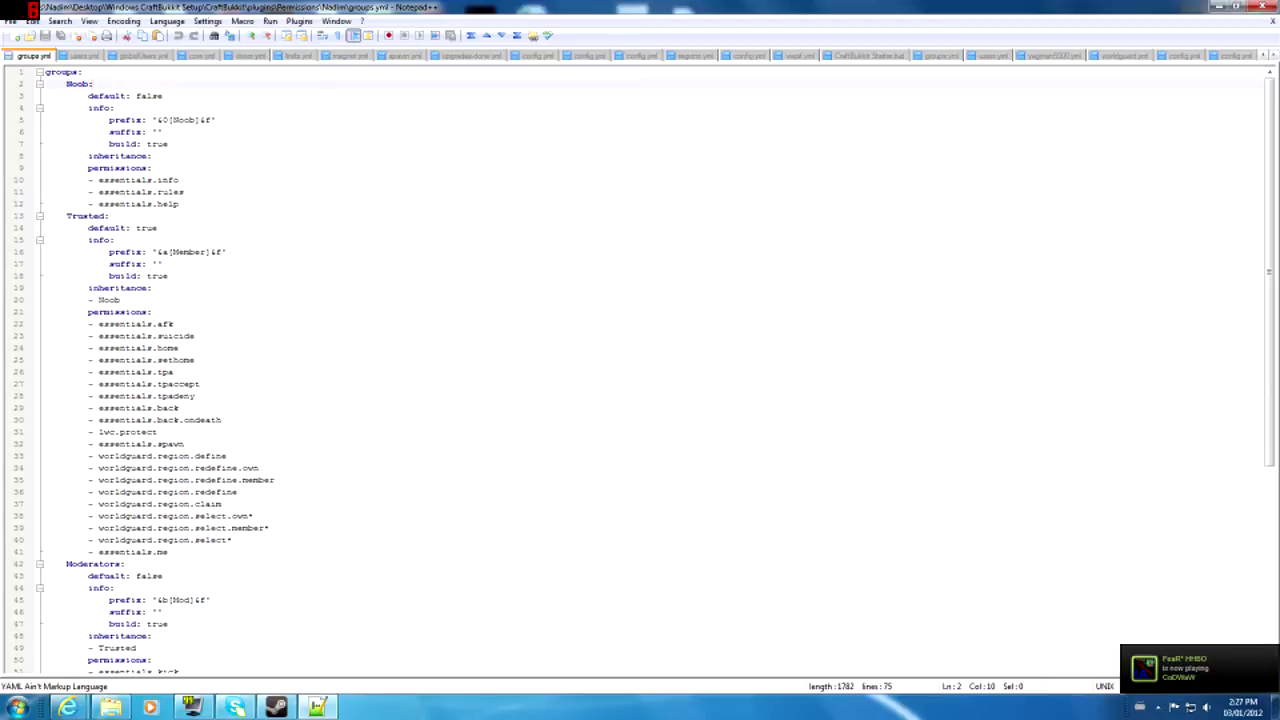
click(83, 72)
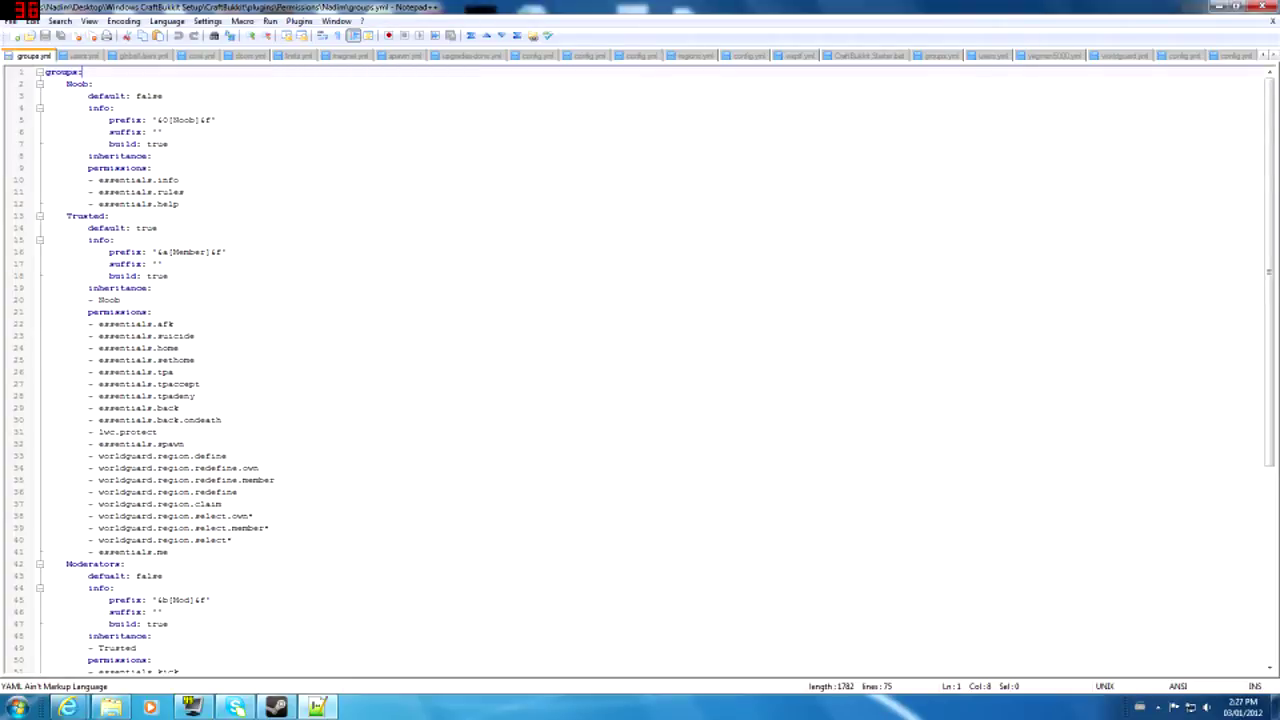
click(115, 432)
click(67, 132)
click(168, 144)
click(184, 192)
click(172, 348)
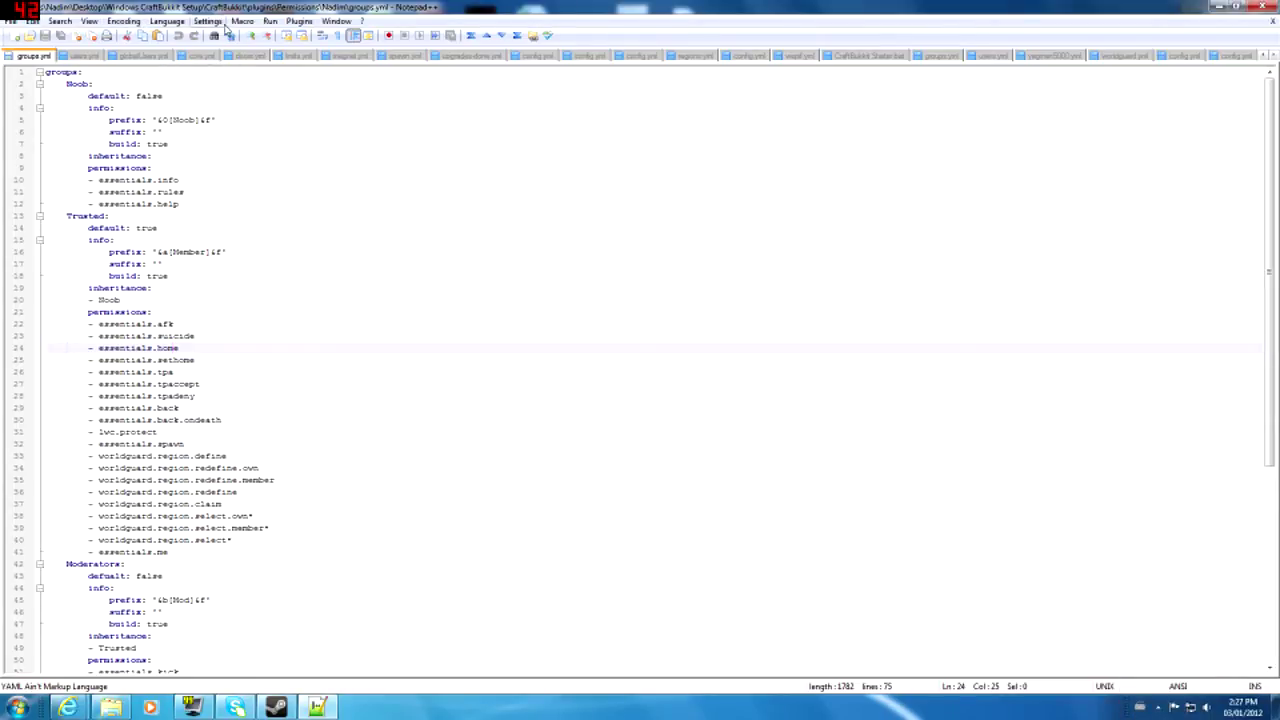
click(215, 24)
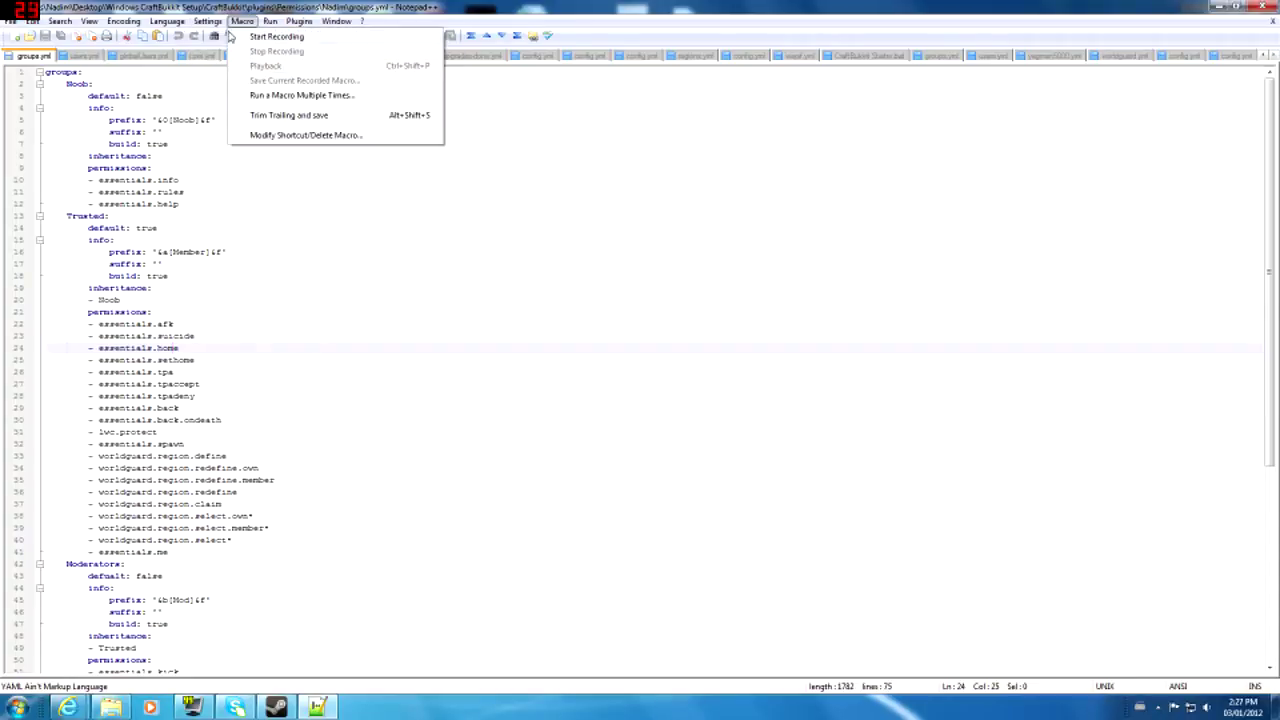
click(222, 37)
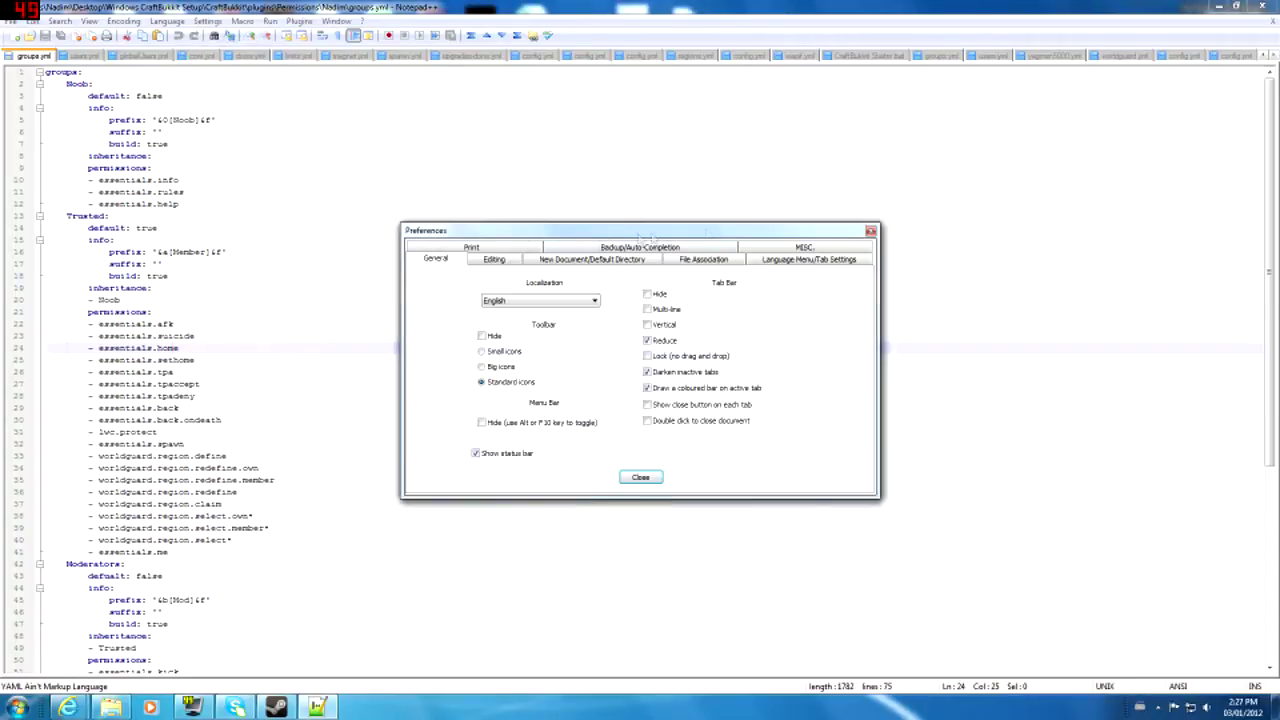
click(846, 265)
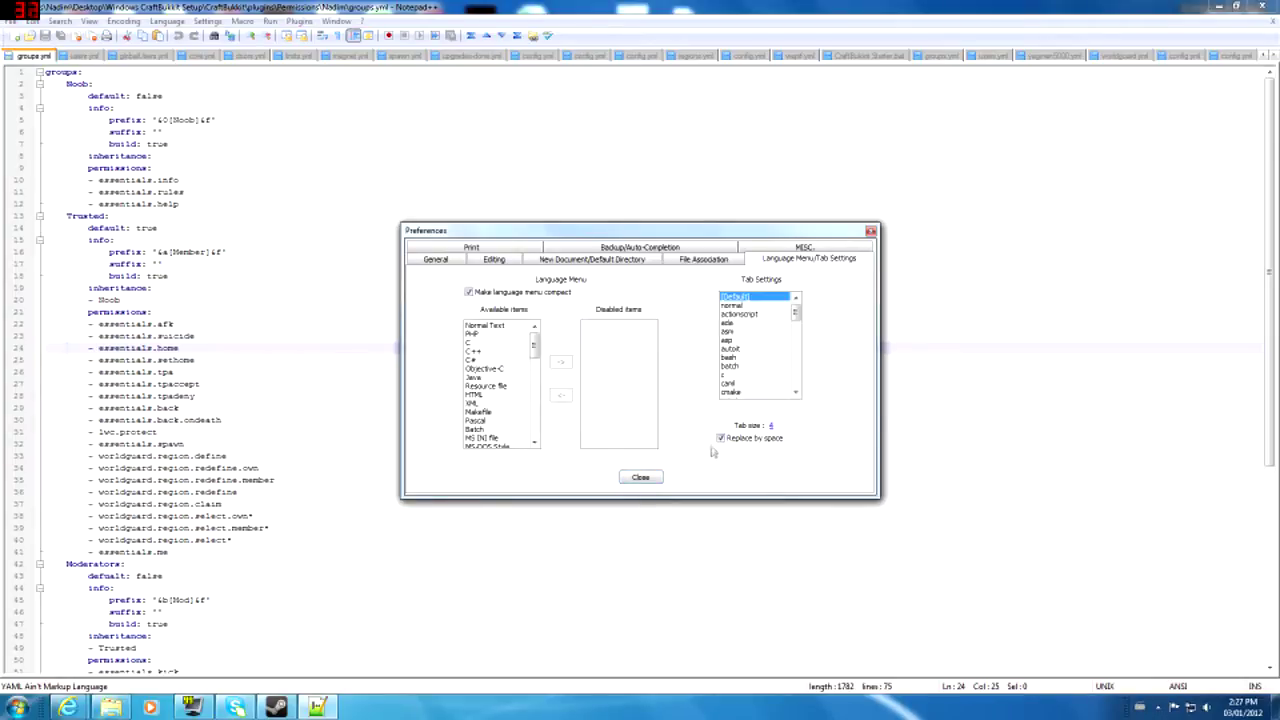
click(642, 478)
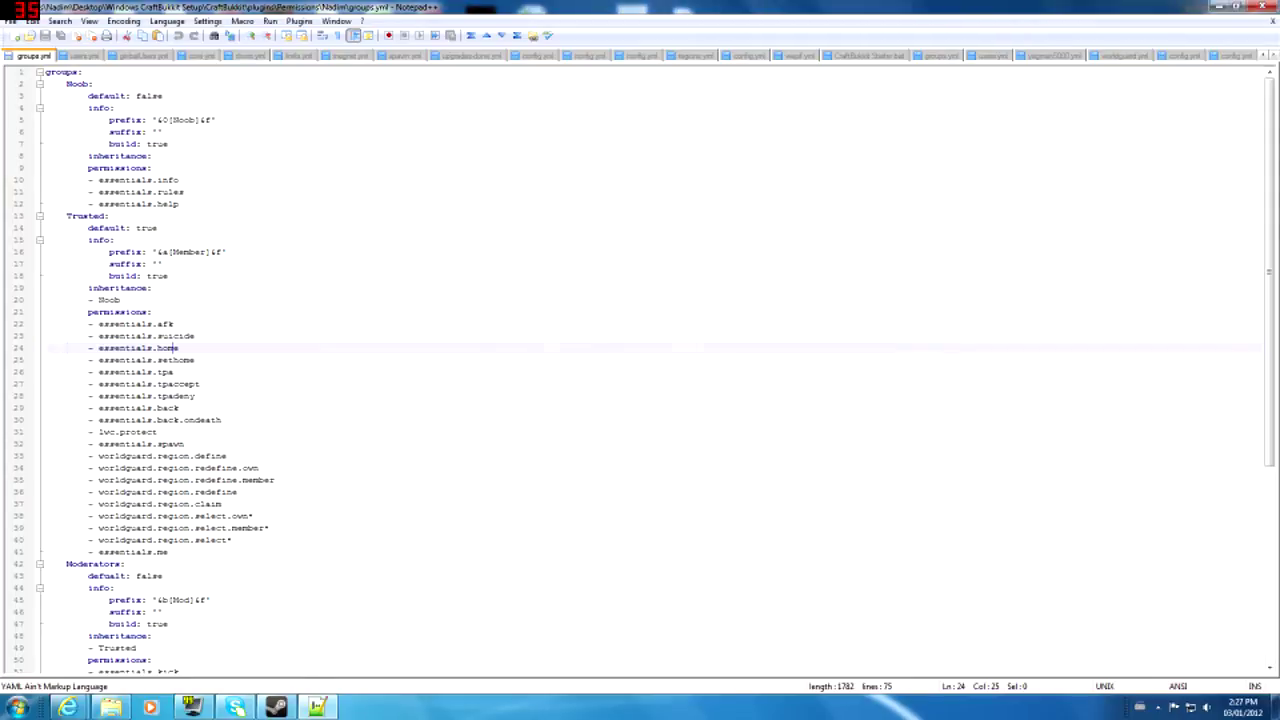
key(Up)
key(Up)
key(Up)
key(Up)
key(Up)
key(Up)
key(Up)
key(Up)
key(Up)
key(Up)
key(Up)
key(Up)
key(Up)
key(Up)
key(Up)
key(Up)
key(Up)
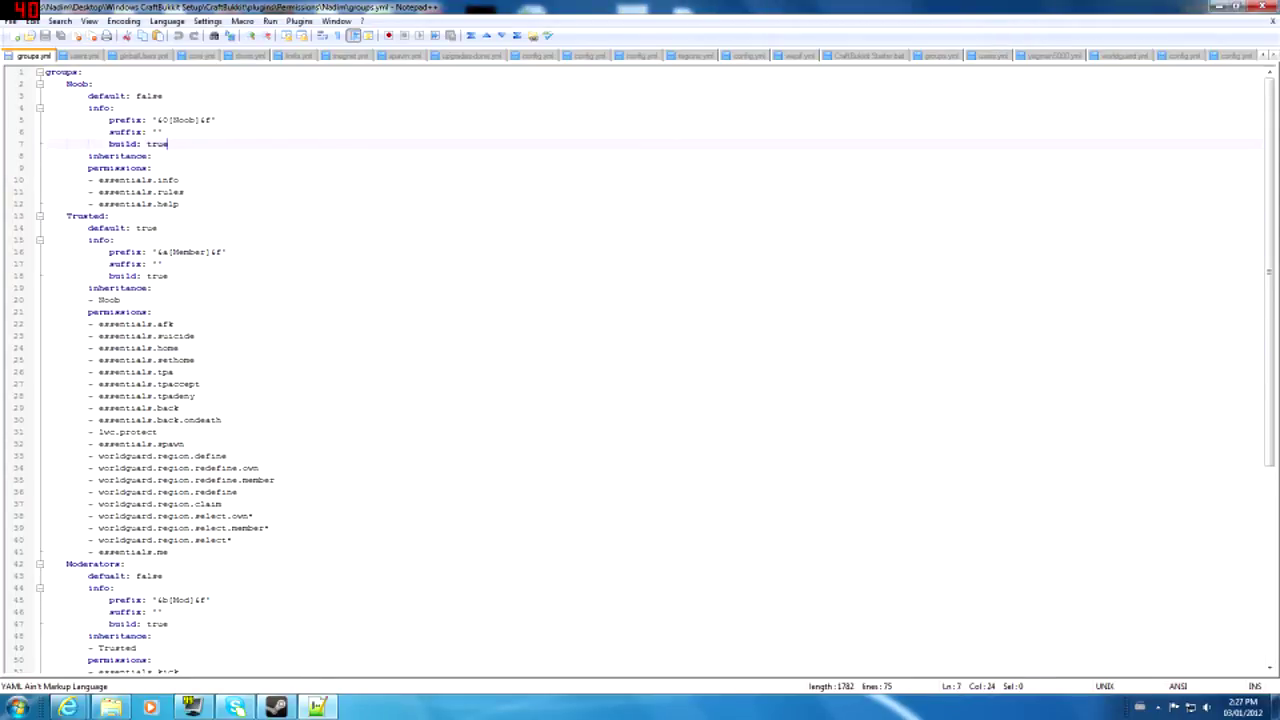
click(216, 120)
click(168, 144)
click(93, 132)
click(76, 120)
click(87, 108)
click(180, 204)
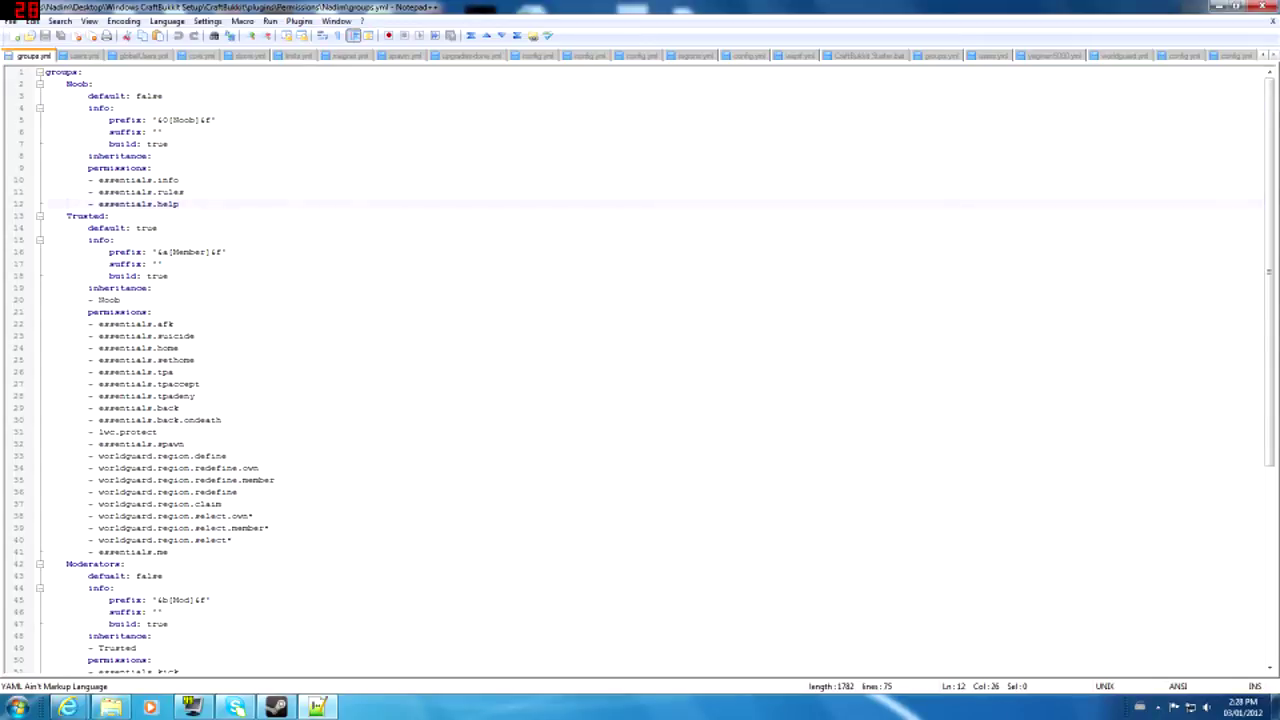
drag(83, 72, 45, 72)
click(72, 84)
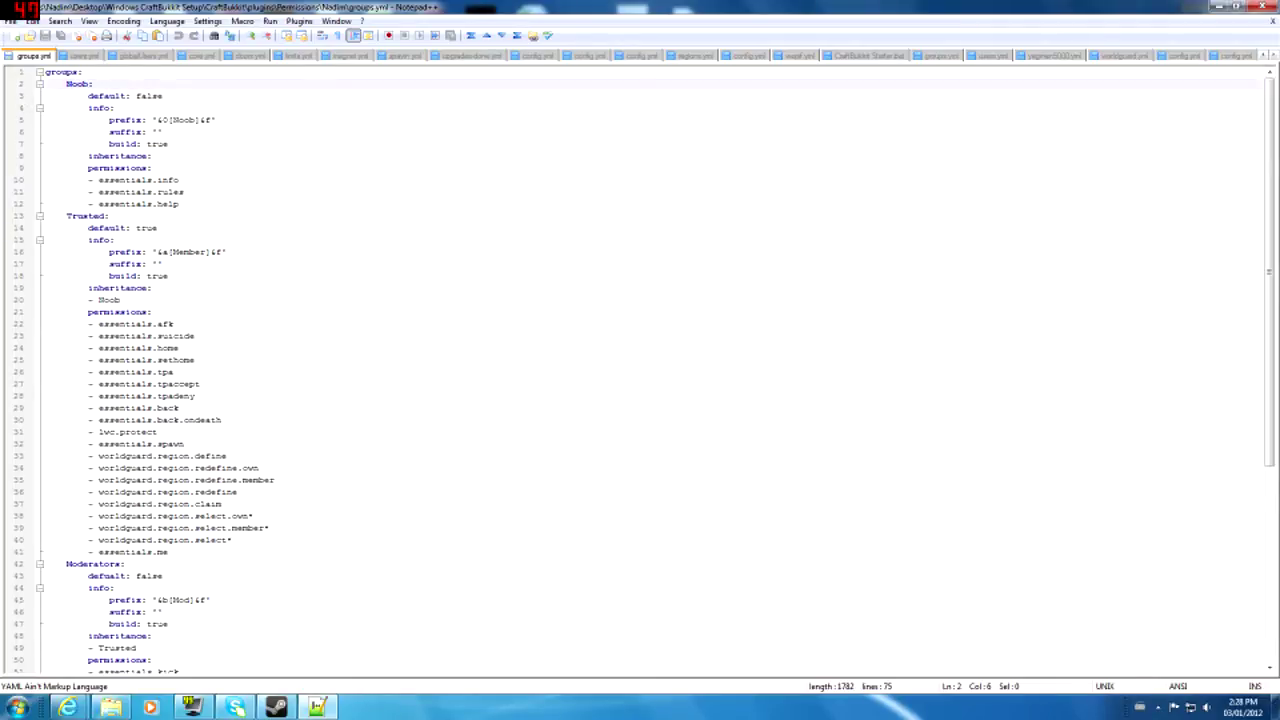
click(99, 216)
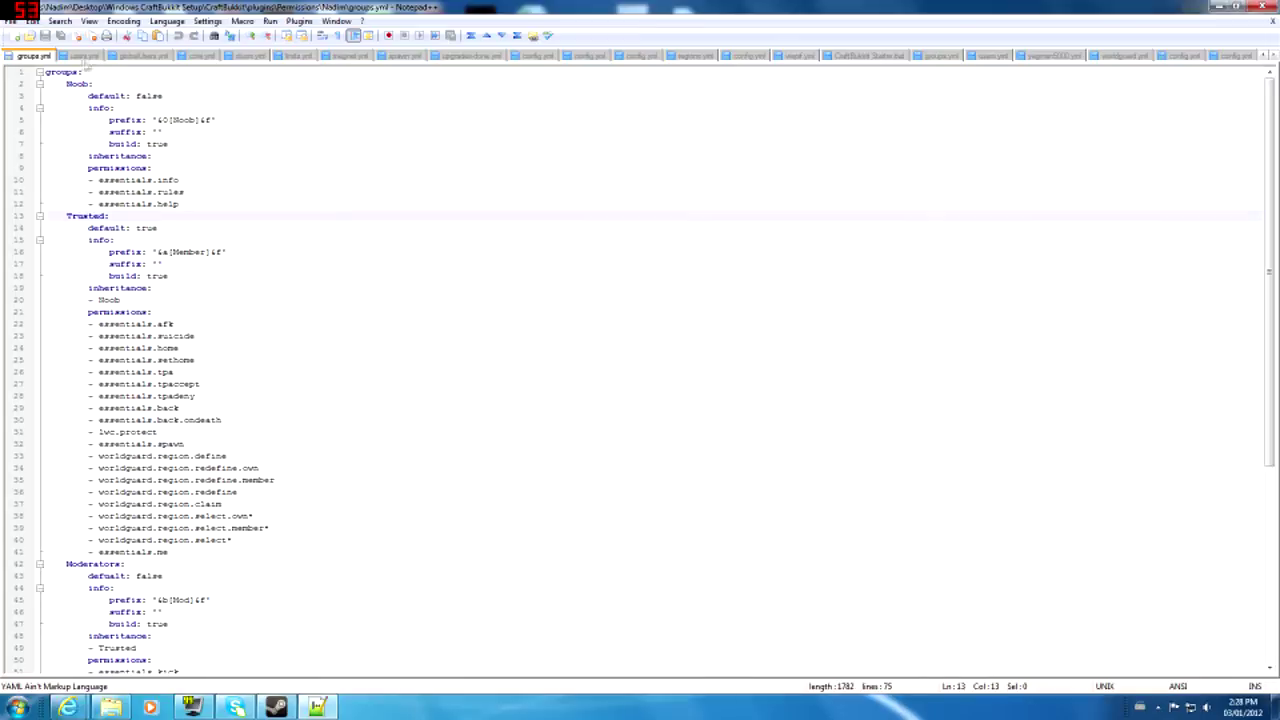
click(77, 84)
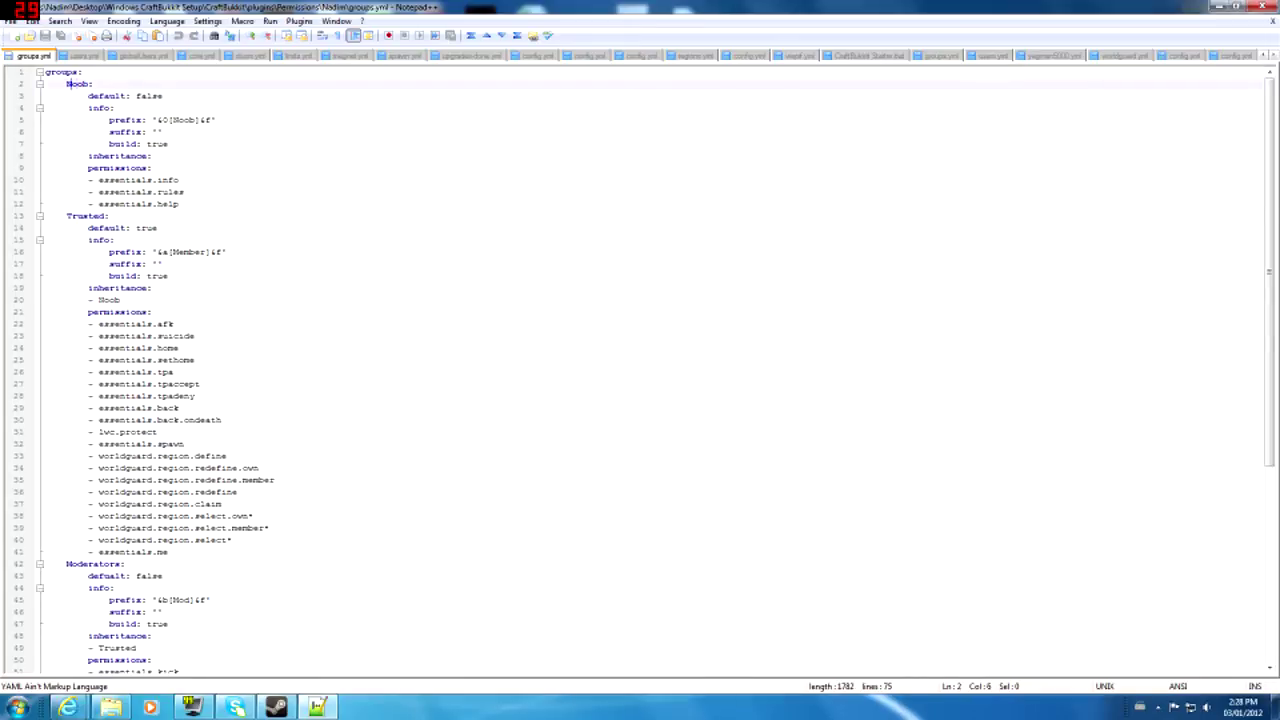
click(93, 84)
click(88, 84)
click(88, 96)
drag(88, 96, 163, 96)
click(99, 96)
drag(104, 96, 130, 96)
triple_click(128, 96)
click(130, 96)
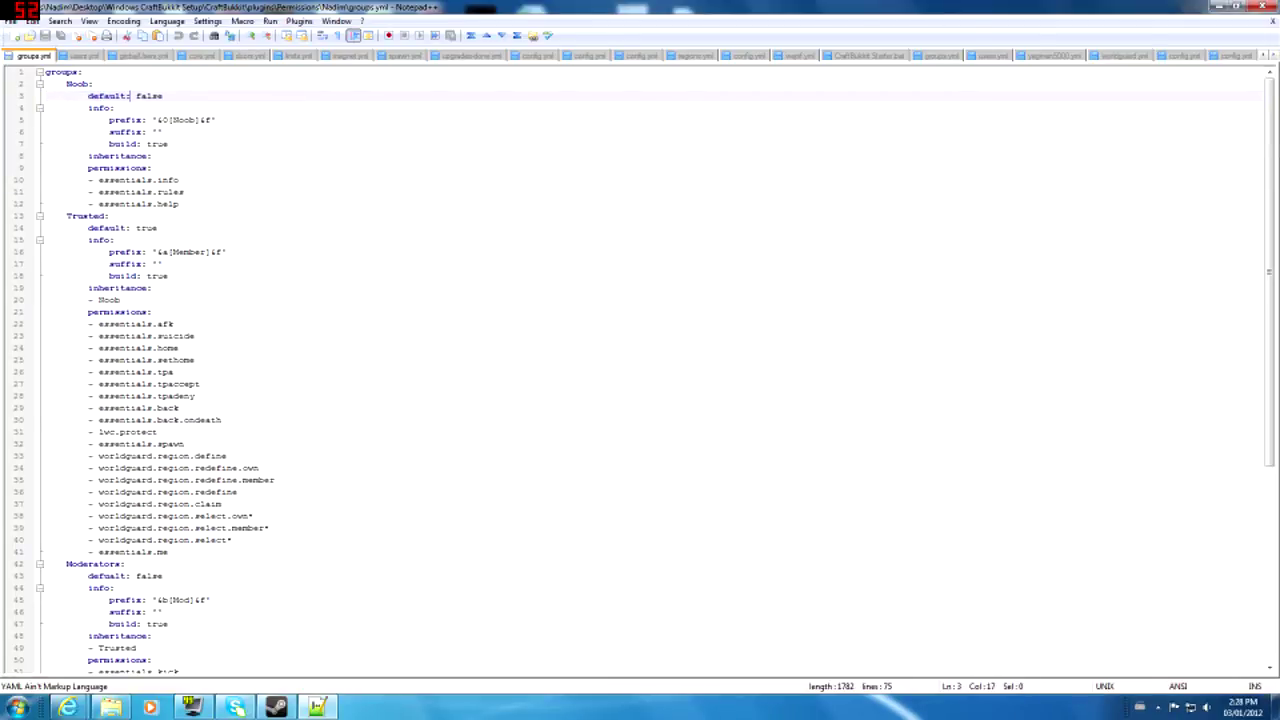
drag(130, 228, 67, 217)
triple_click(133, 228)
click(132, 228)
click(115, 96)
mouse_move(136, 96)
mouse_down()
mouse_move(163, 96)
mouse_move(136, 96)
mouse_up()
click(164, 96)
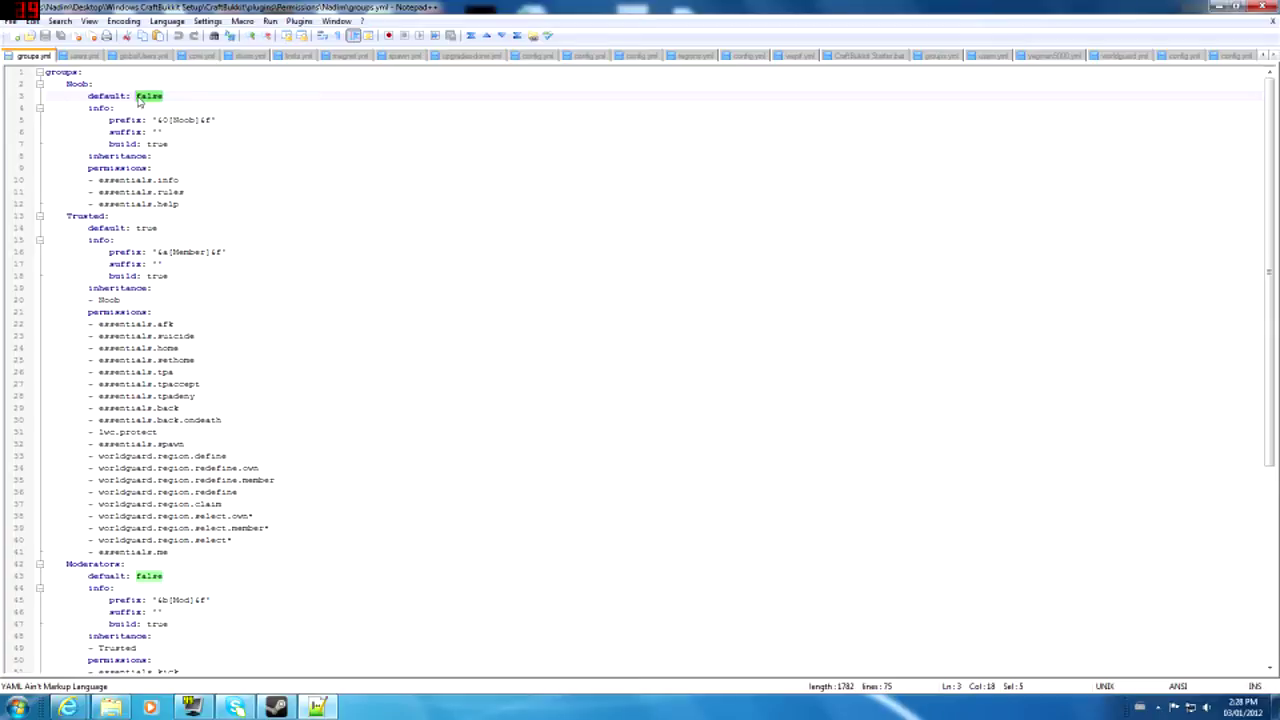
triple_click(140, 100)
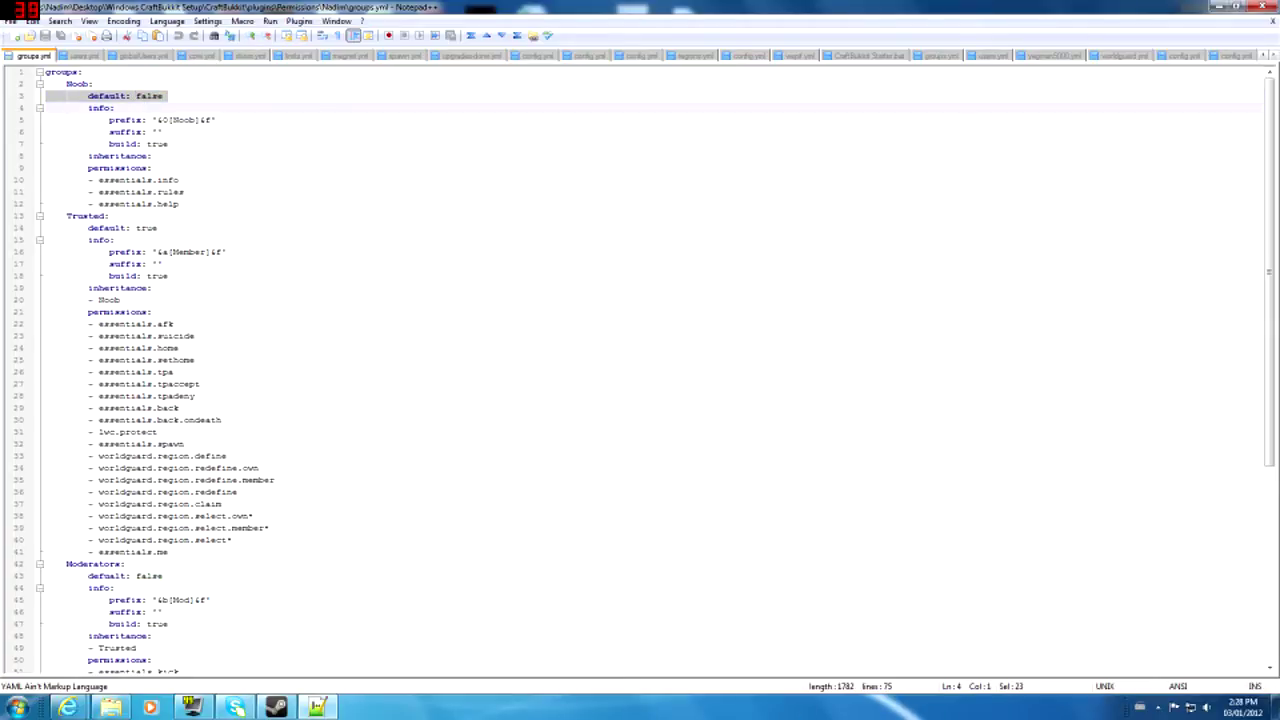
click(139, 97)
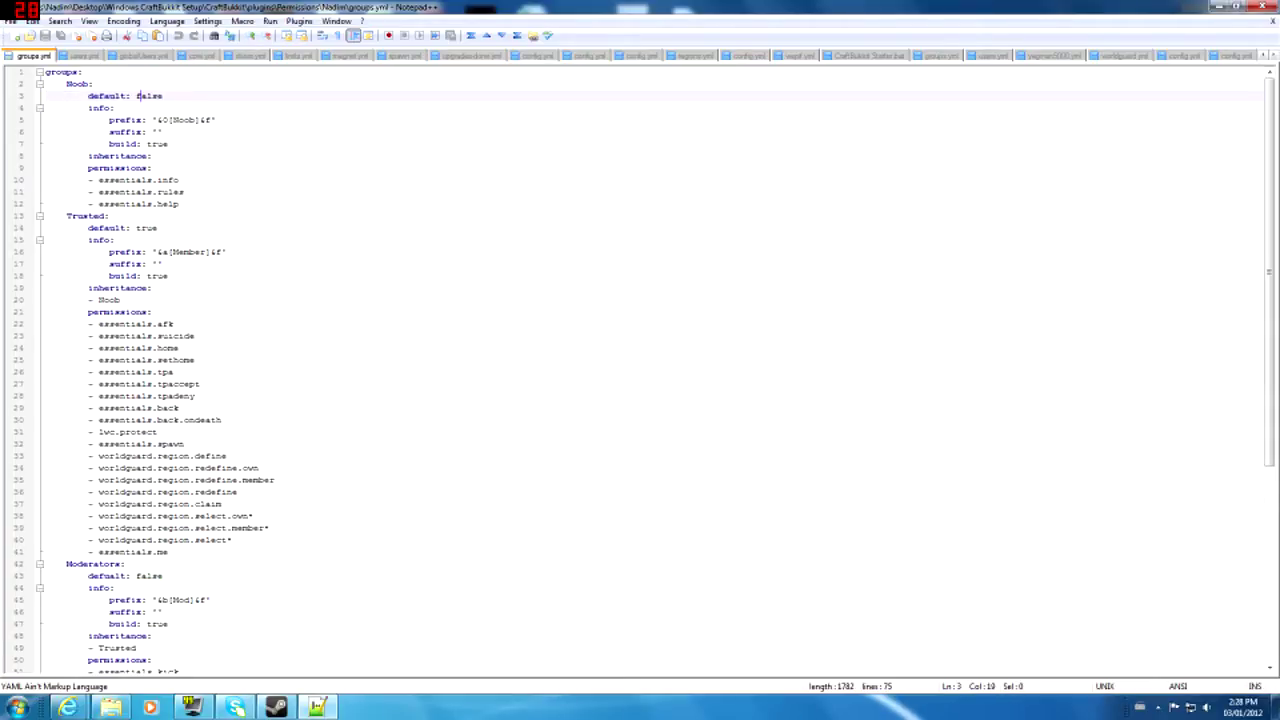
click(168, 144)
scroll(640, 360, down, 6)
scroll(640, 360, down, 2)
scroll(640, 360, up, 8)
click(98, 108)
key(Right)
key(Right)
key(Right)
click(125, 156)
click(125, 132)
click(125, 120)
click(125, 132)
click(126, 120)
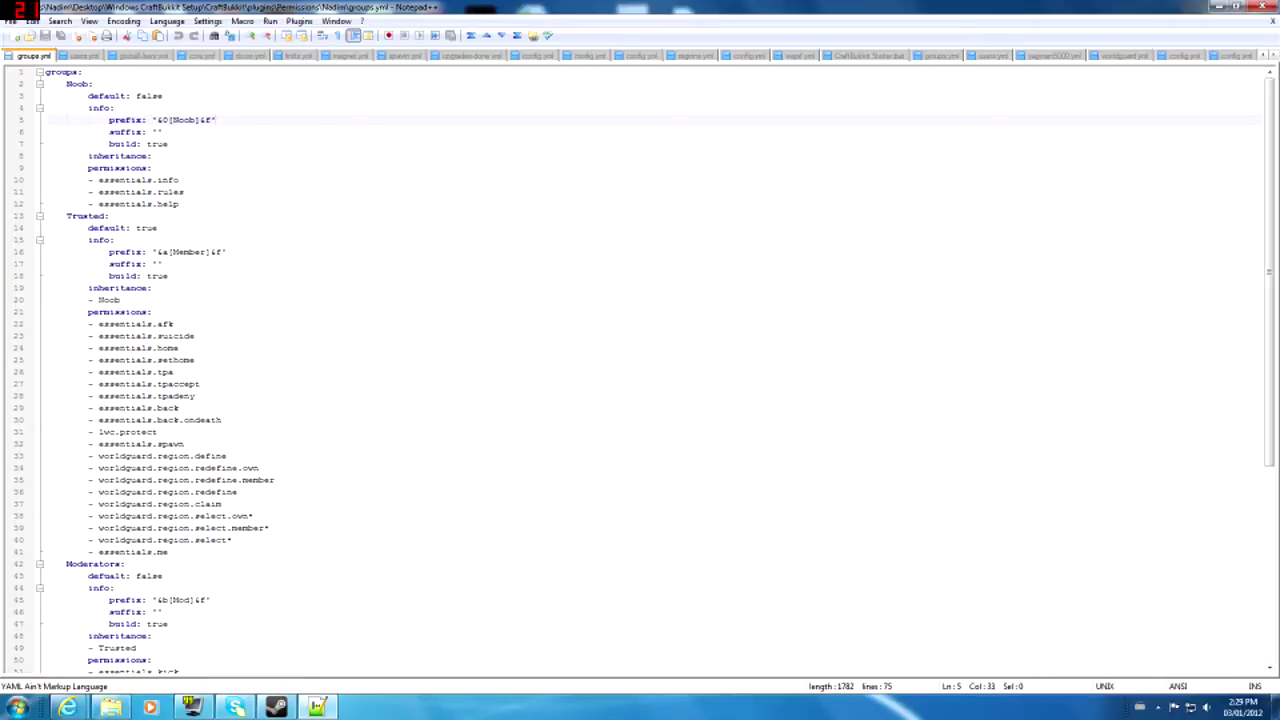
- Leave a trailing space after the Noob prefix on line 5, deleting the stray quote
text(")
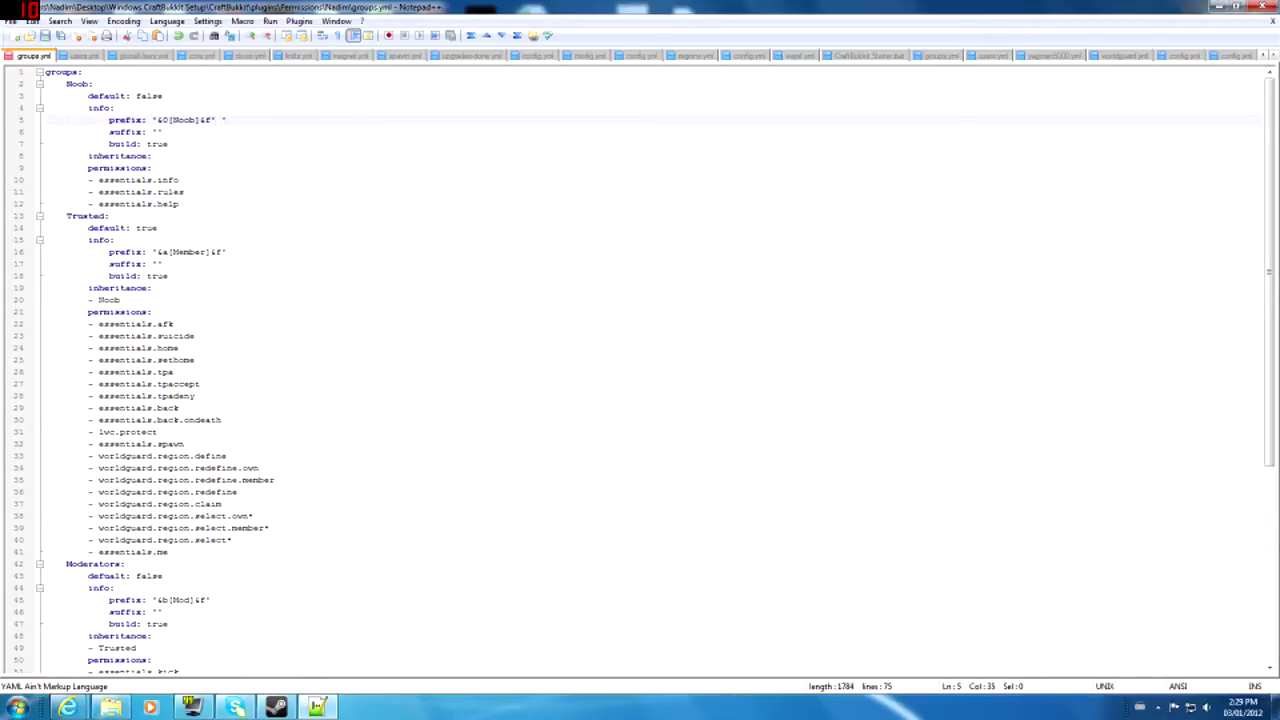
key(BackSpace)
drag(151, 120, 209, 120)
click(184, 120)
click(169, 120)
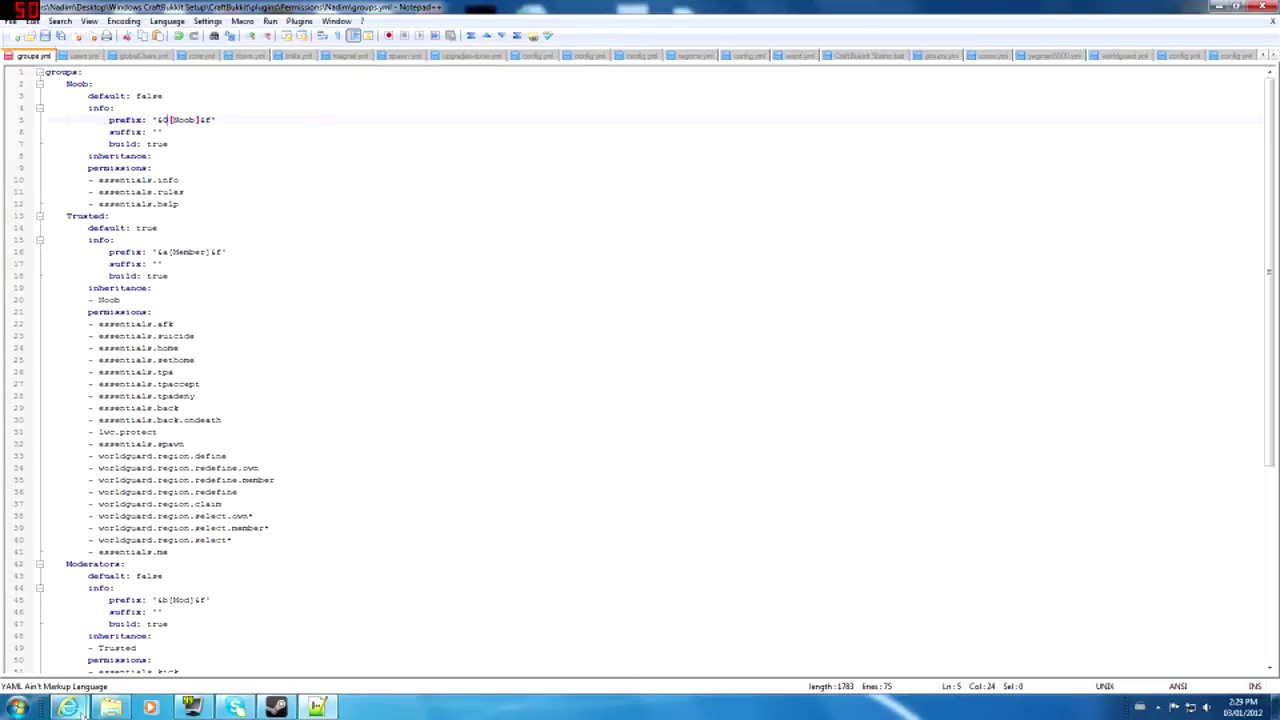
- Google 'minecraft color codes' in a new tab and open the Classic server protocol wiki page
mouse_move(67, 707)
click(235, 640)
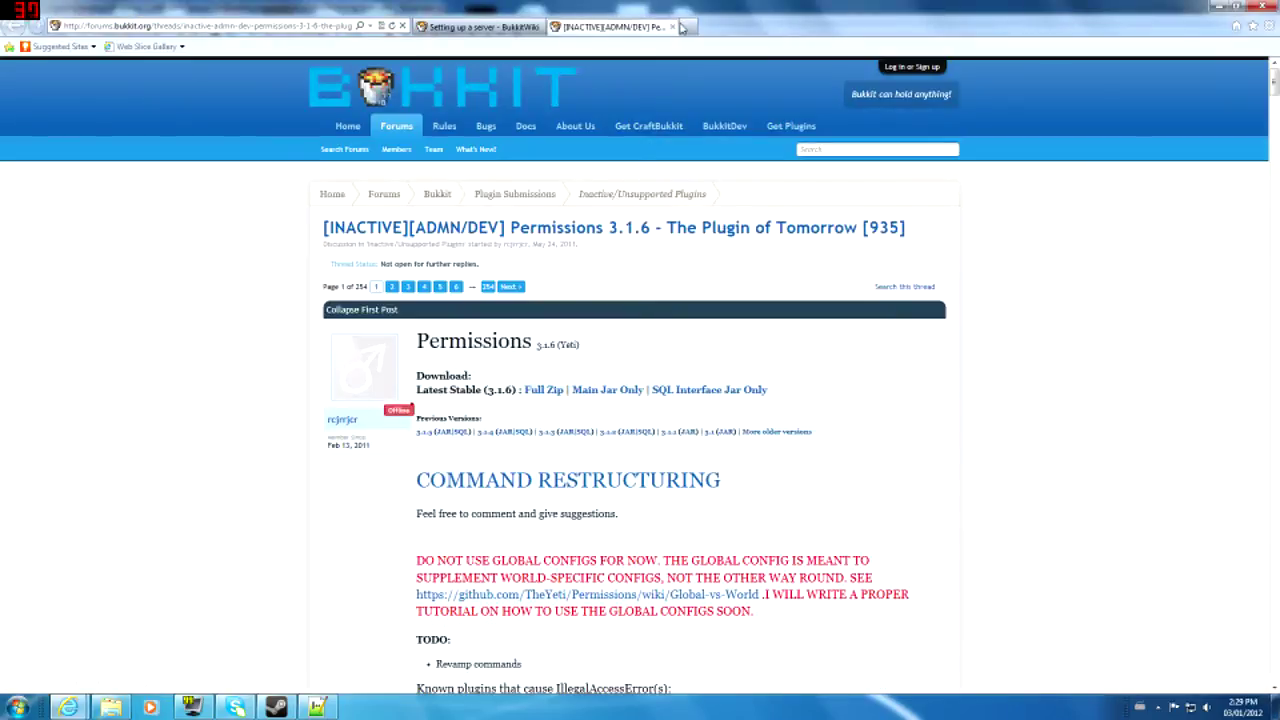
click(690, 26)
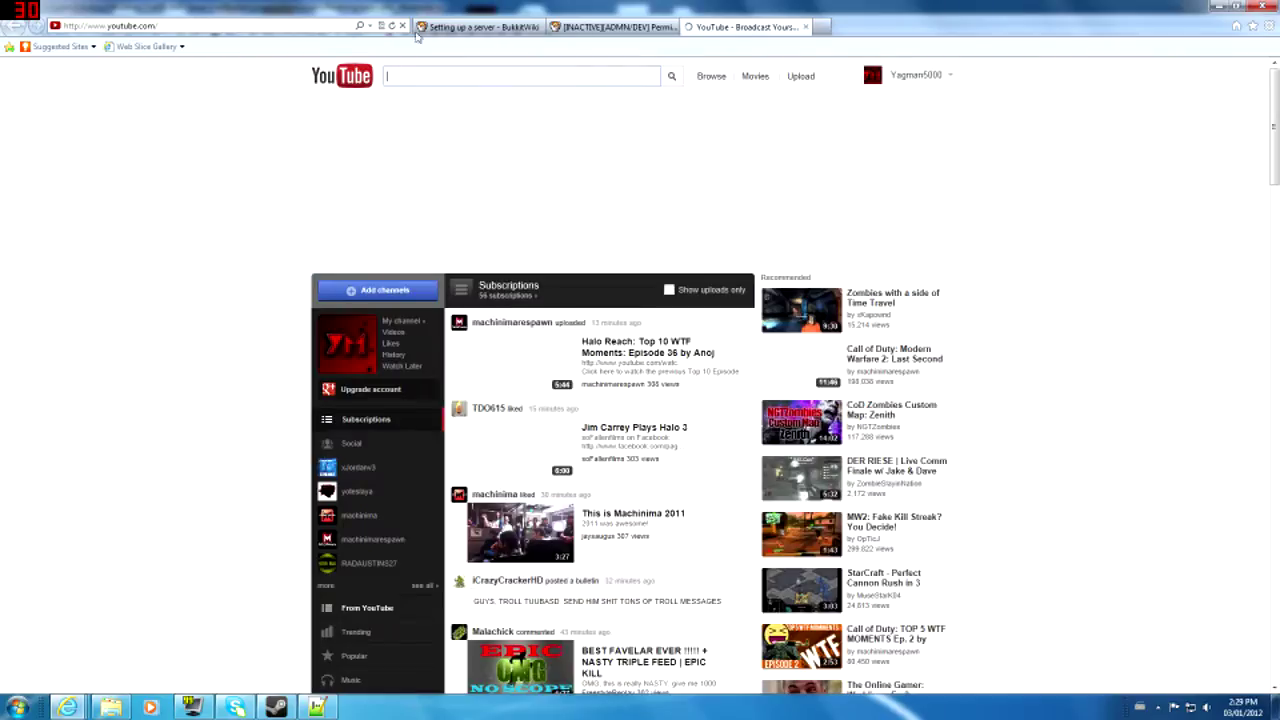
click(189, 26)
text(google)
key(Return)
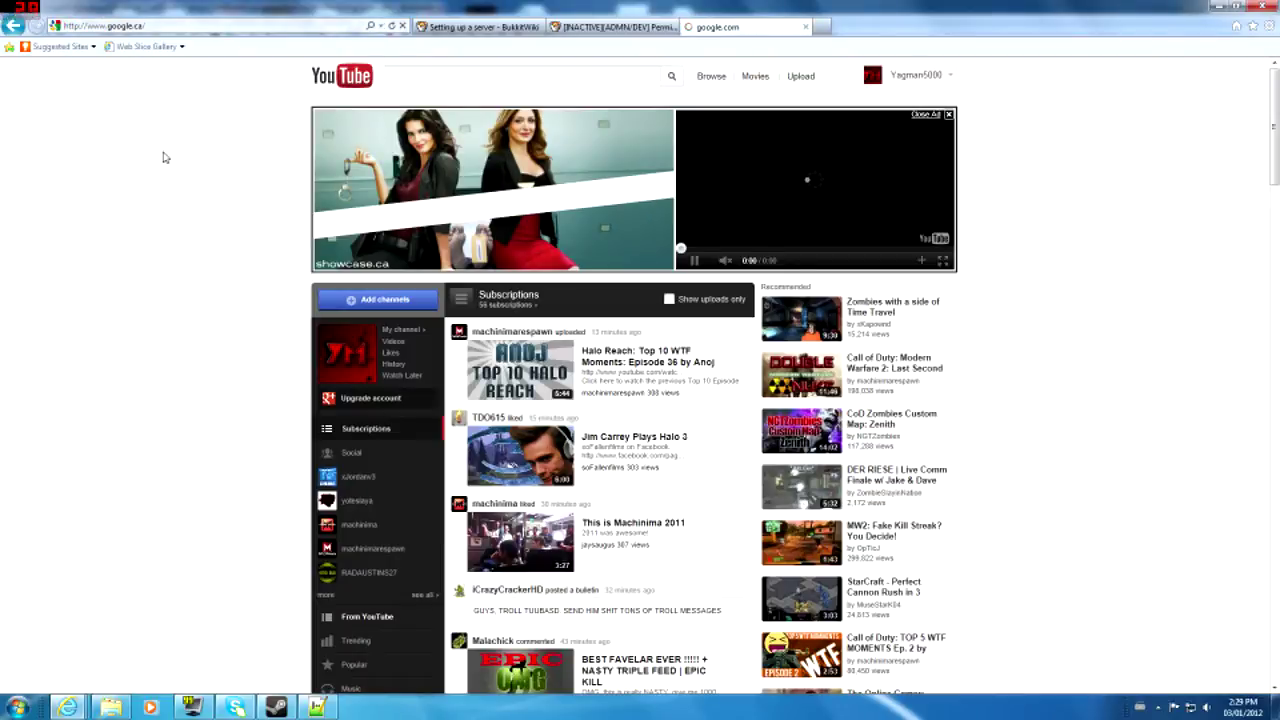
text(minecraft color odes)
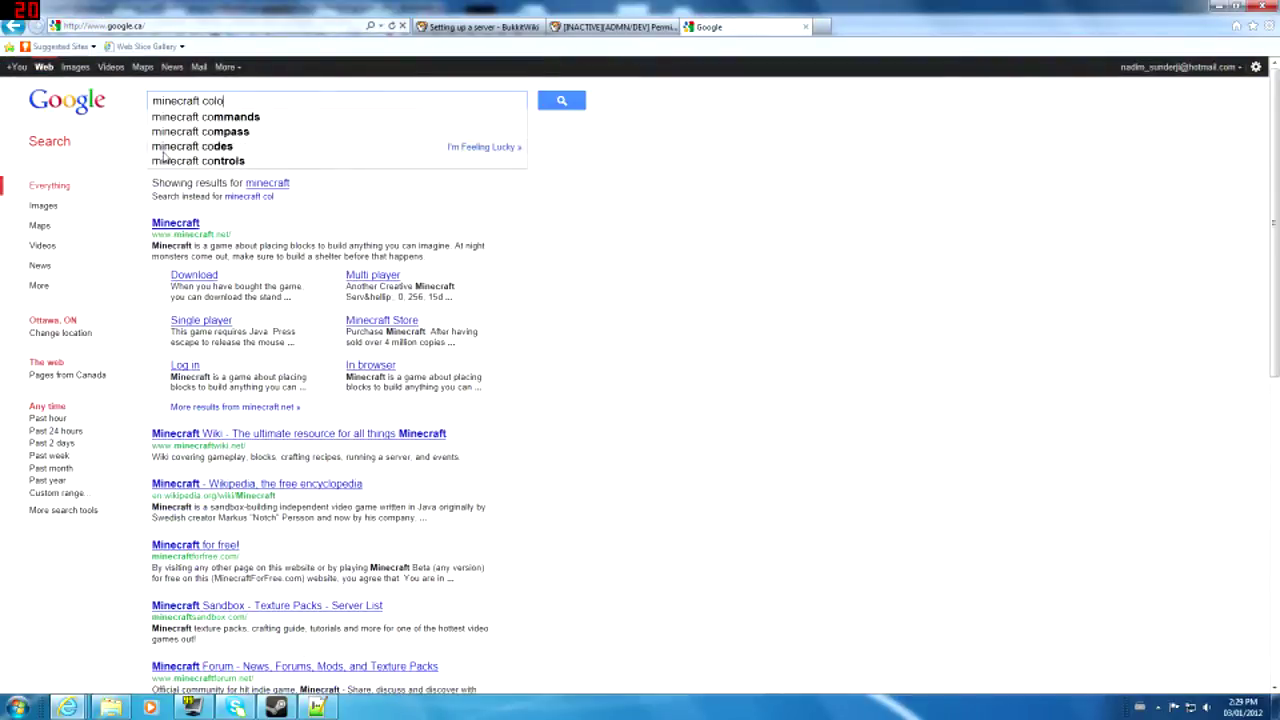
key(Return)
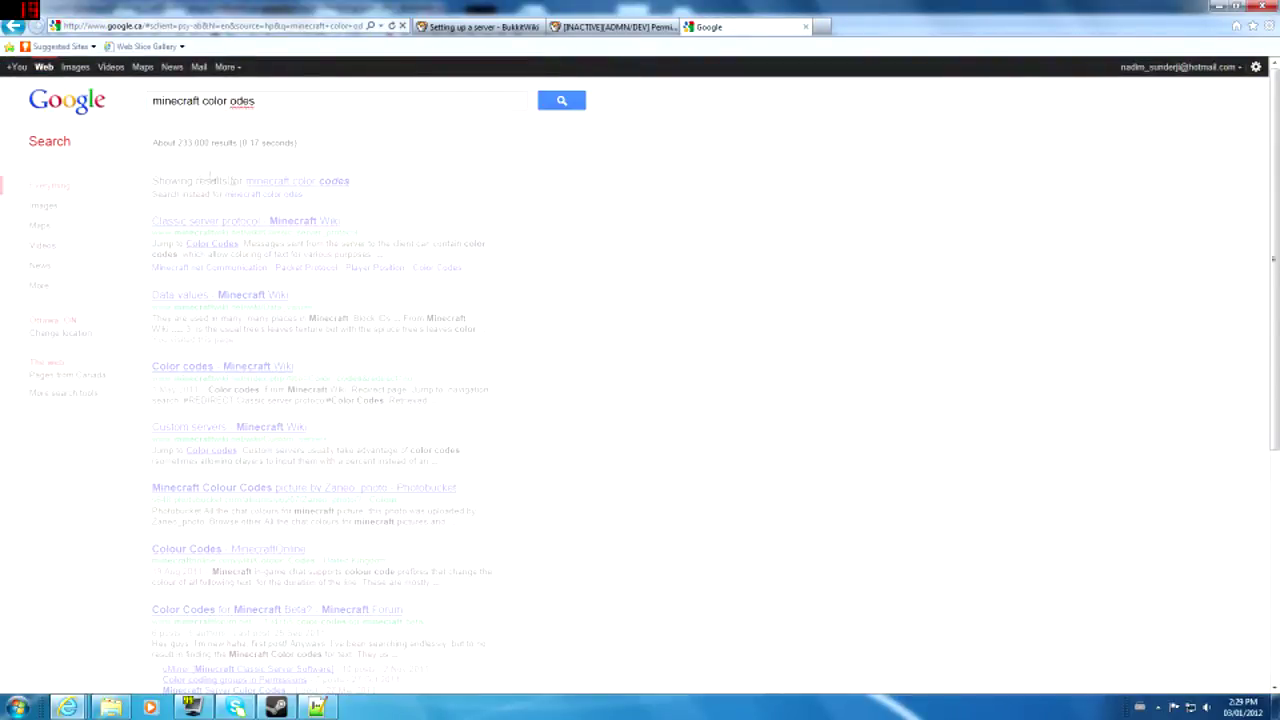
click(280, 236)
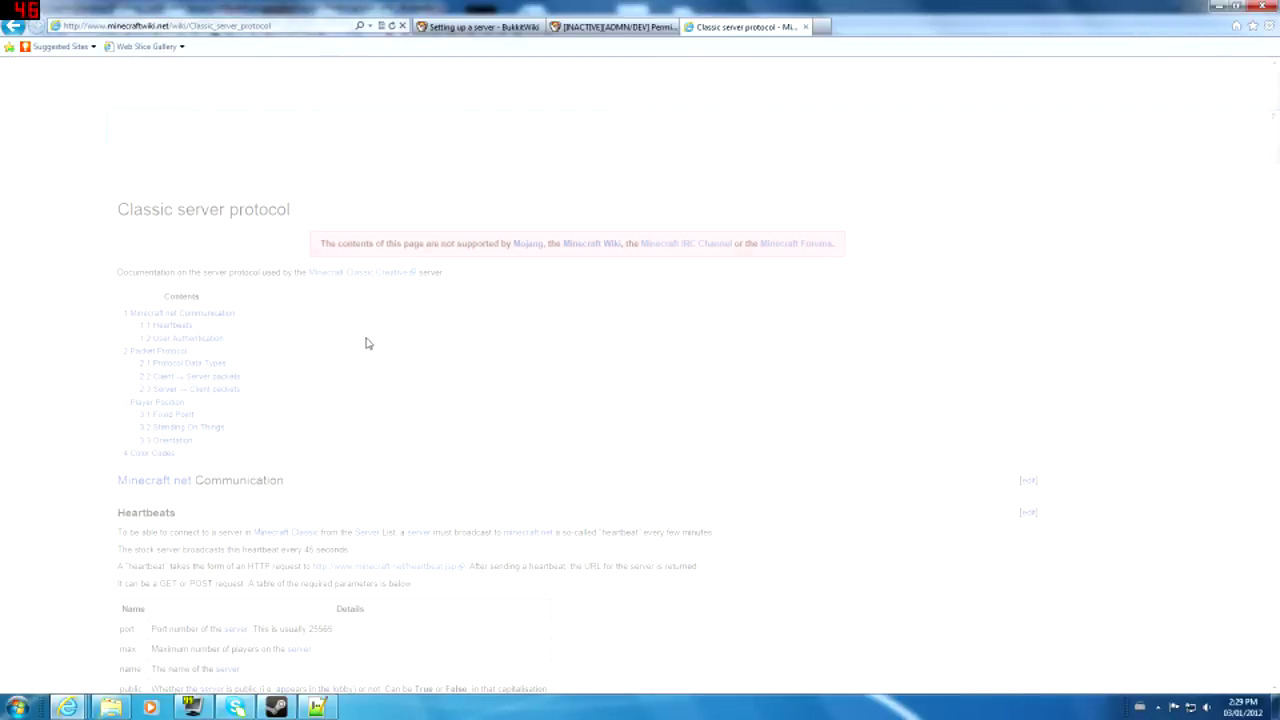
- Scroll to the Color Codes table and examine the White and &k random-characters rows
scroll(370, 340, down, 10)
scroll(365, 355, down, 15)
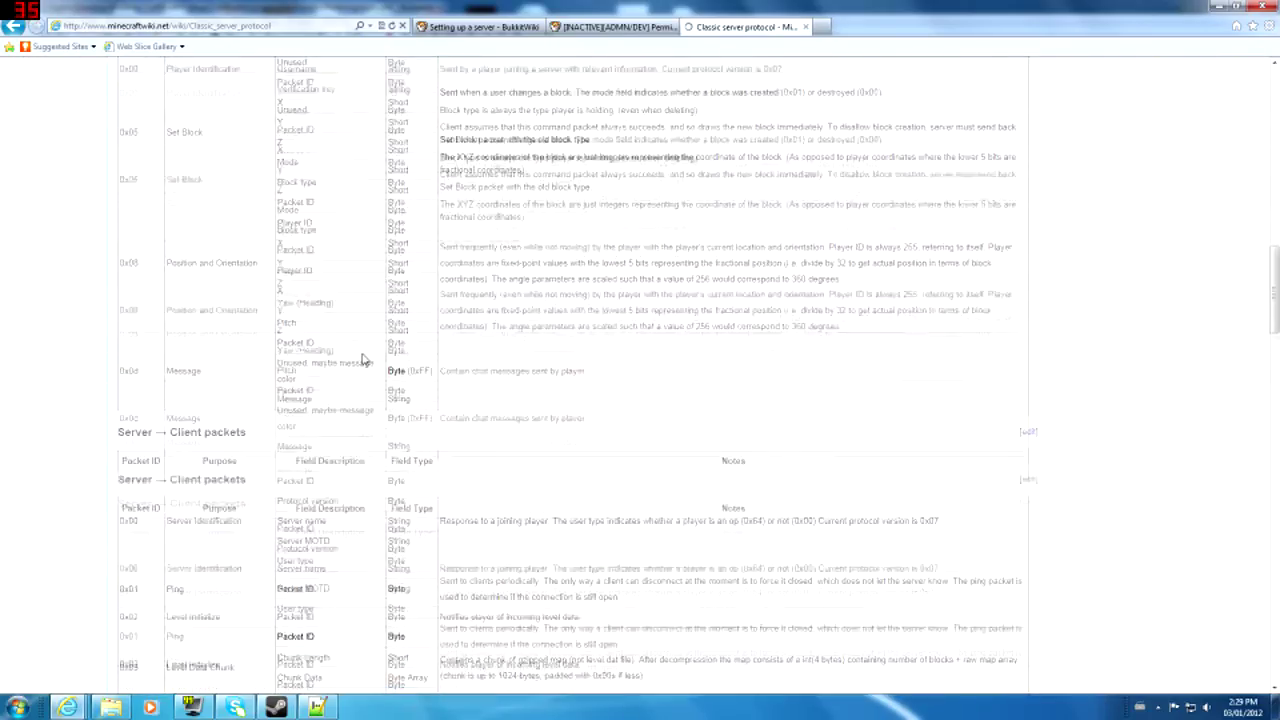
scroll(363, 358, down, 3)
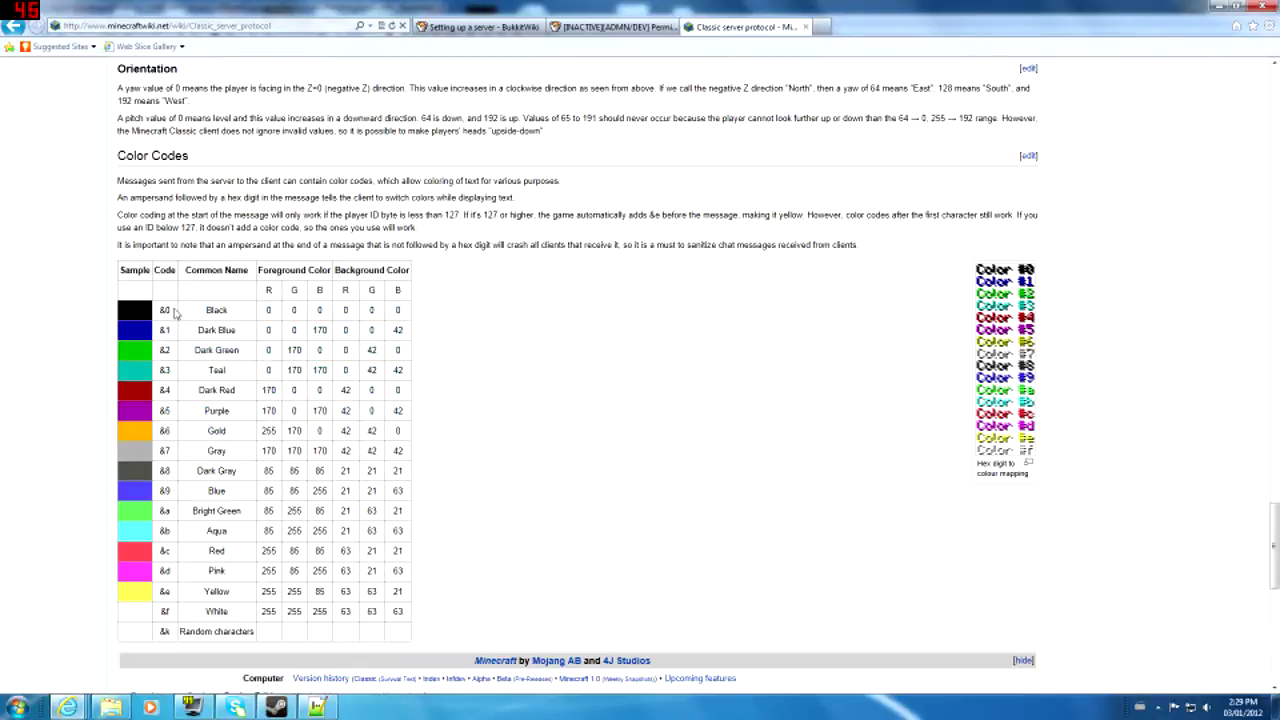
drag(188, 337, 254, 631)
click(249, 629)
drag(158, 636, 176, 636)
click(176, 634)
drag(199, 615, 218, 628)
click(218, 626)
mouse_move(67, 707)
- Back in groups.yml, edit line 5's Noob prefix, removing a stray brace after the colour digit
click(318, 707)
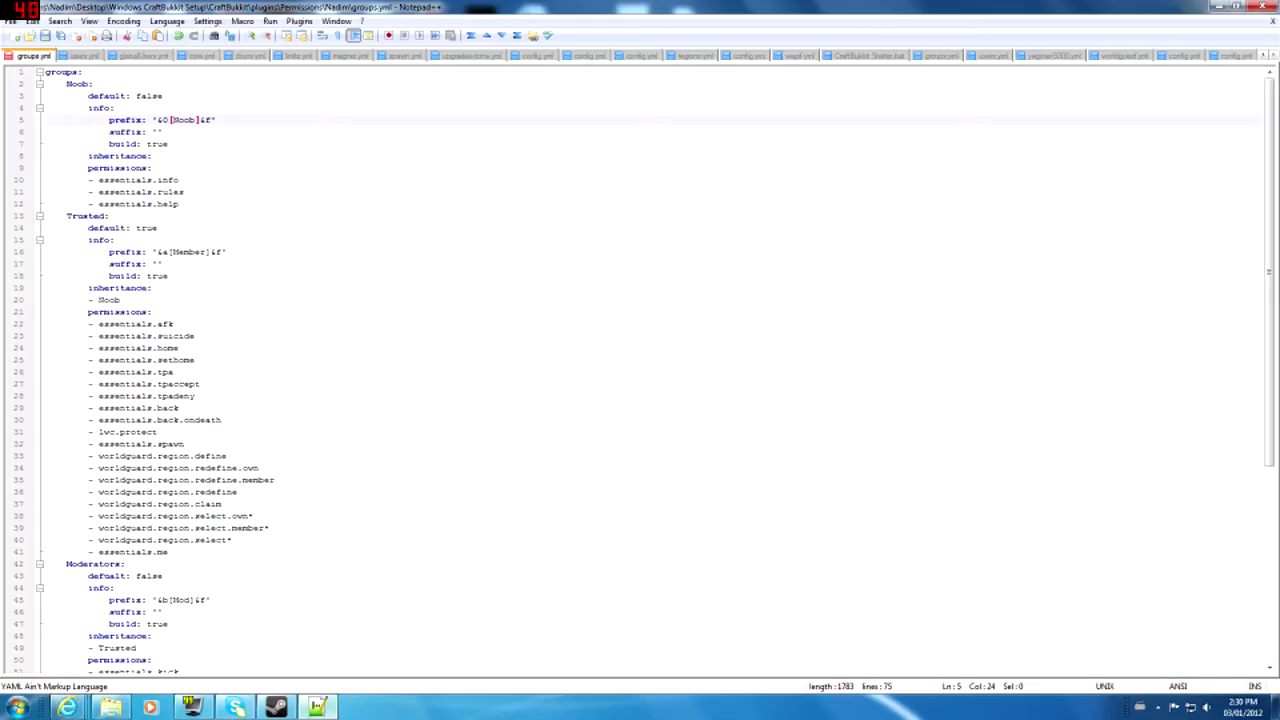
key(Right)
text({)
key(BackSpace)
click(172, 120)
drag(168, 120, 203, 120)
mouse_move(67, 707)
click(205, 640)
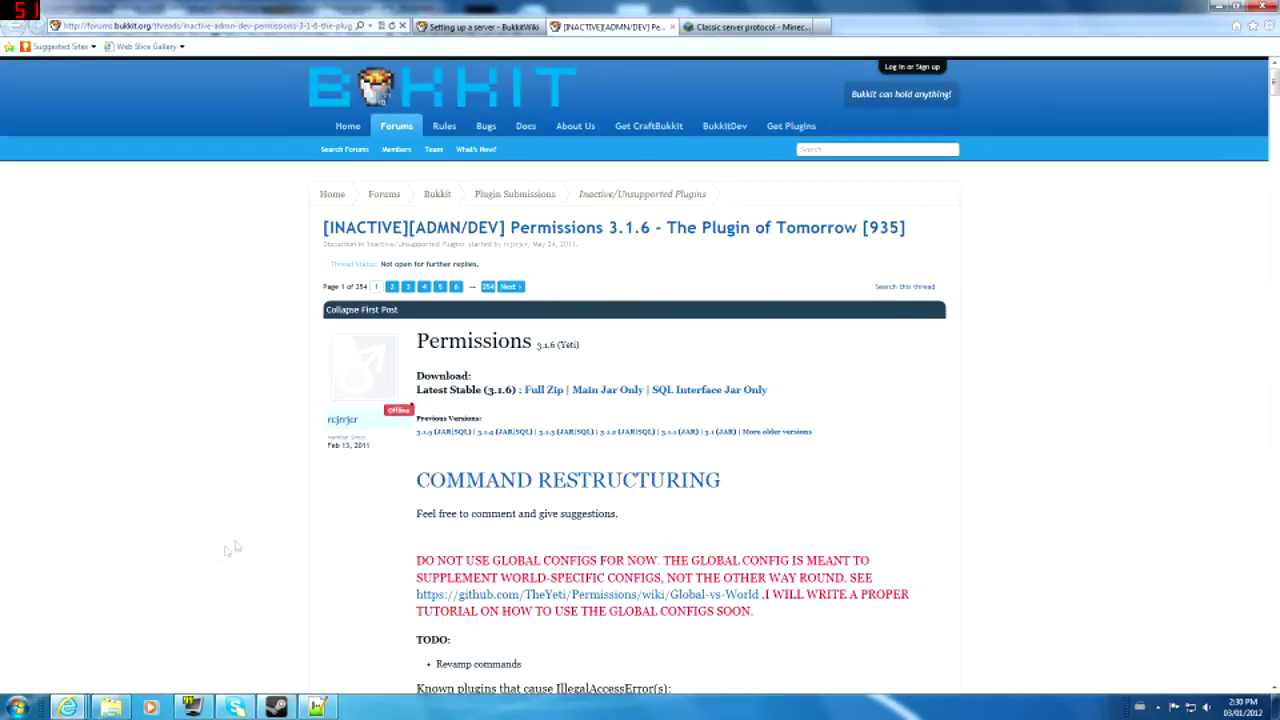
click(750, 26)
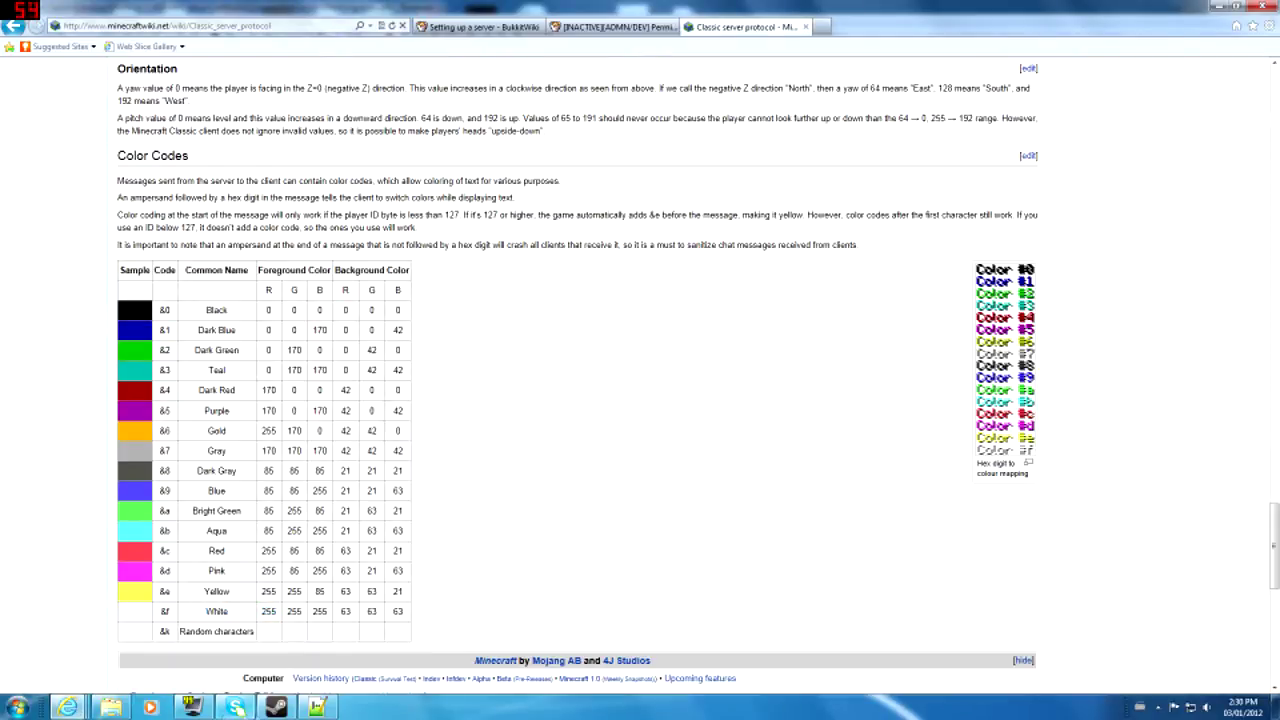
click(318, 708)
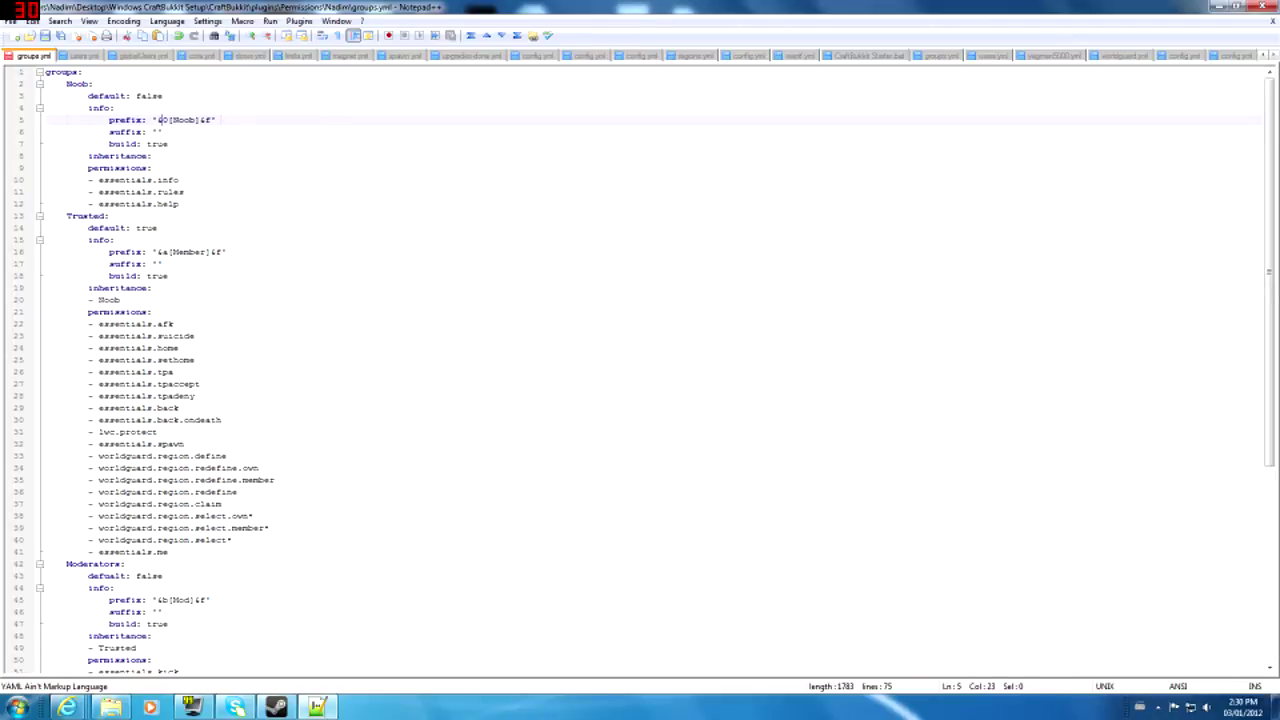
click(211, 120)
mouse_move(67, 707)
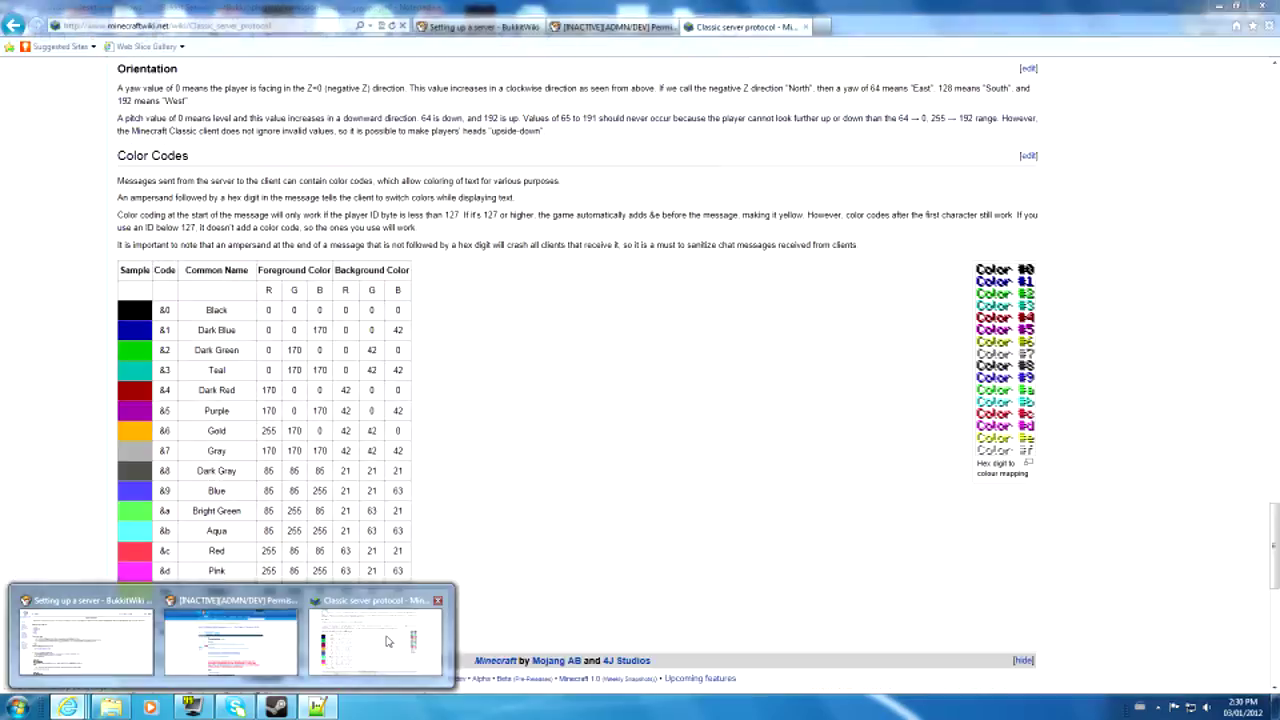
click(375, 640)
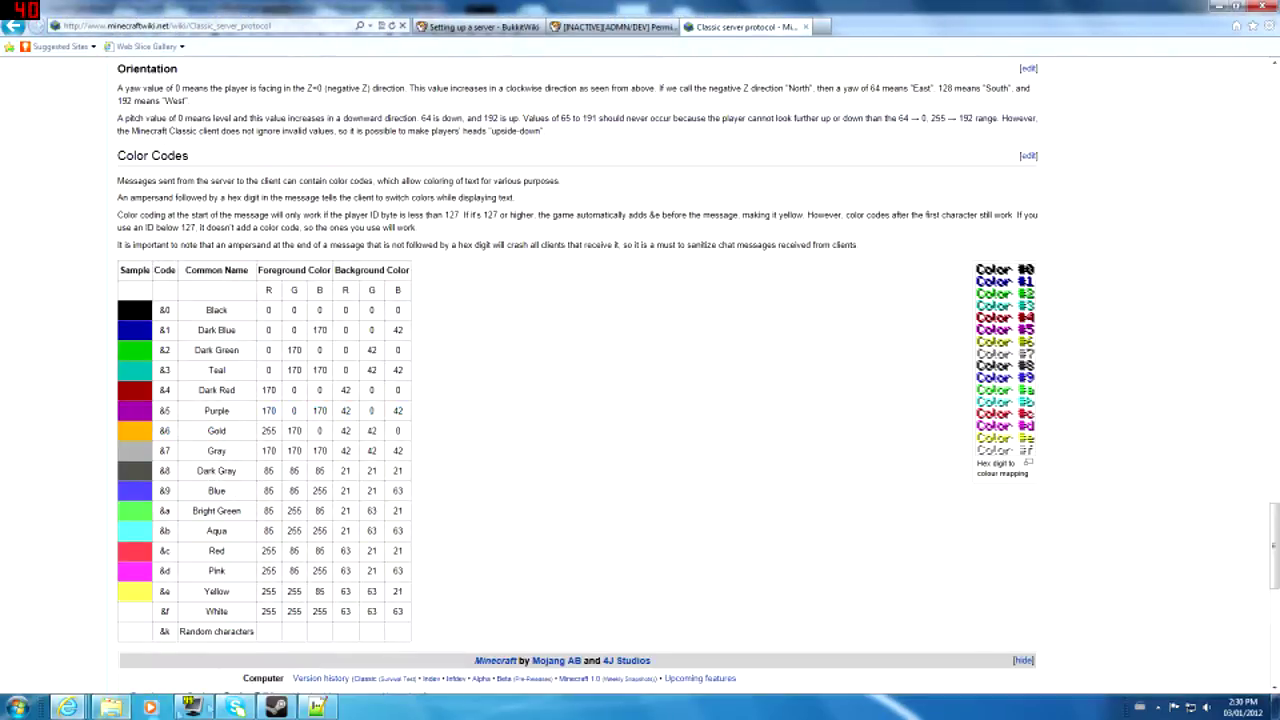
click(317, 707)
key(Down)
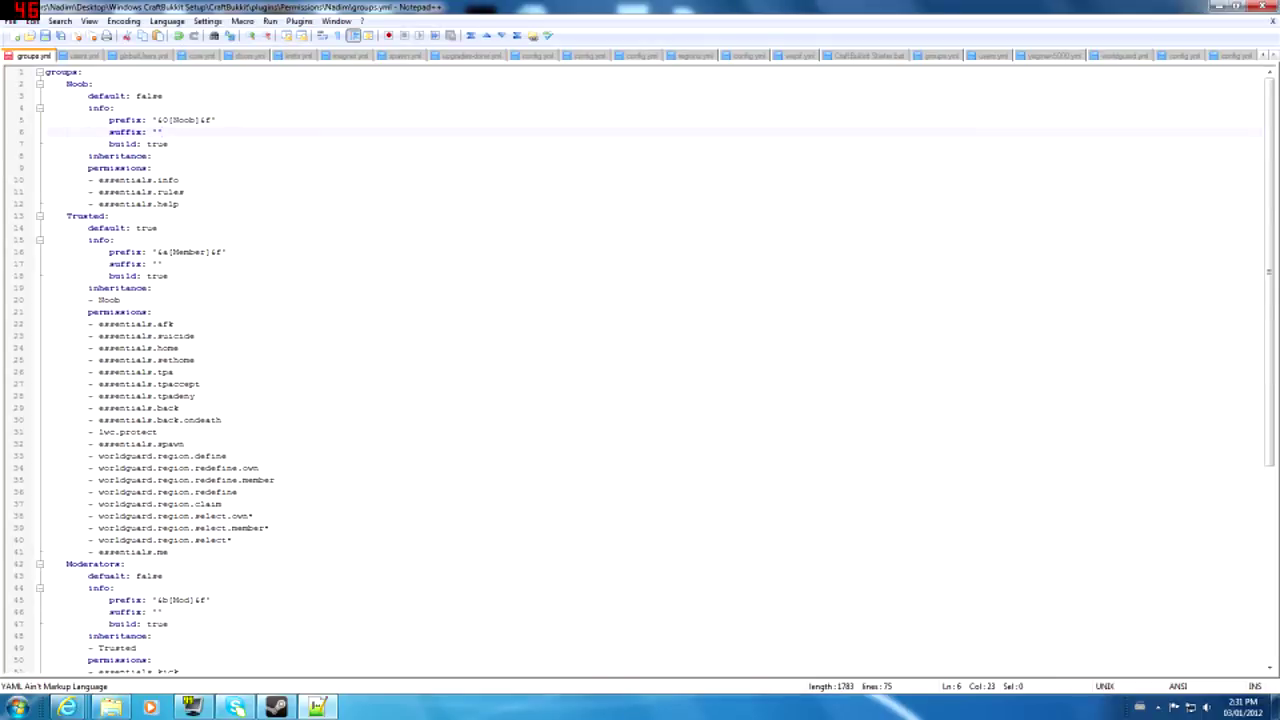
click(178, 120)
click(152, 132)
click(161, 120)
click(157, 132)
click(157, 132)
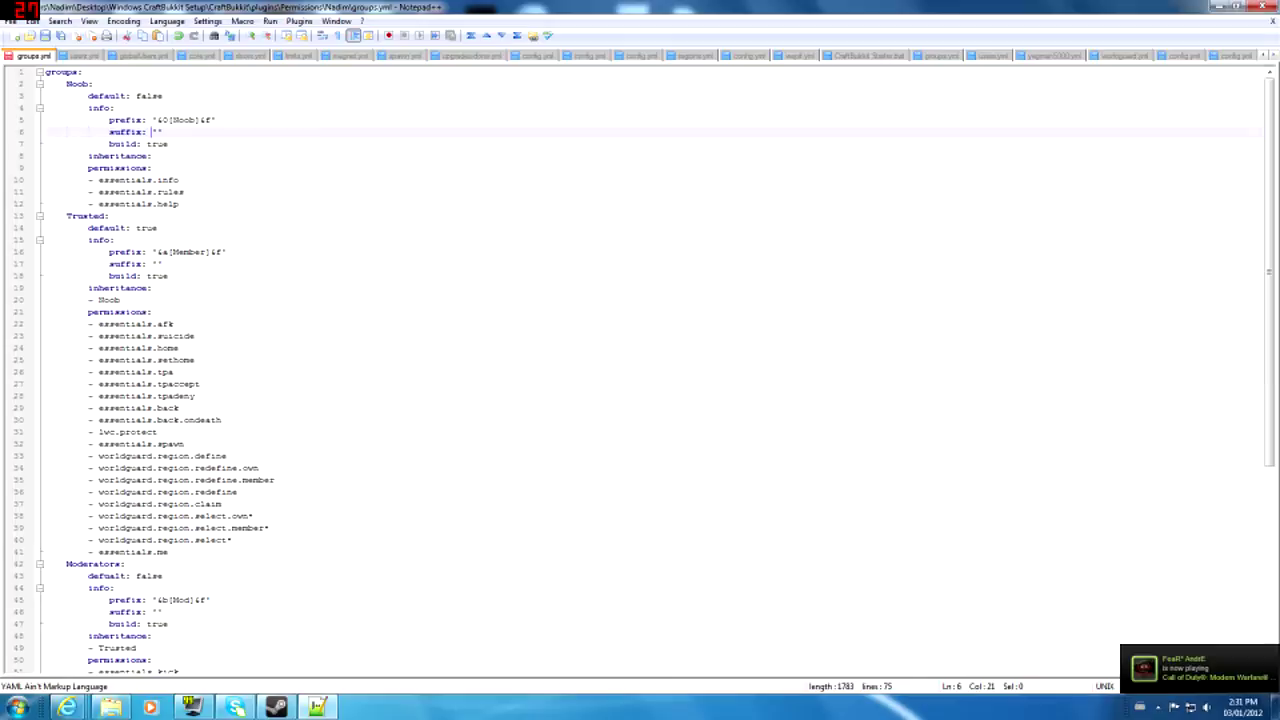
click(221, 120)
click(162, 132)
click(112, 143)
double_click(157, 144)
click(150, 148)
double_click(157, 144)
click(147, 144)
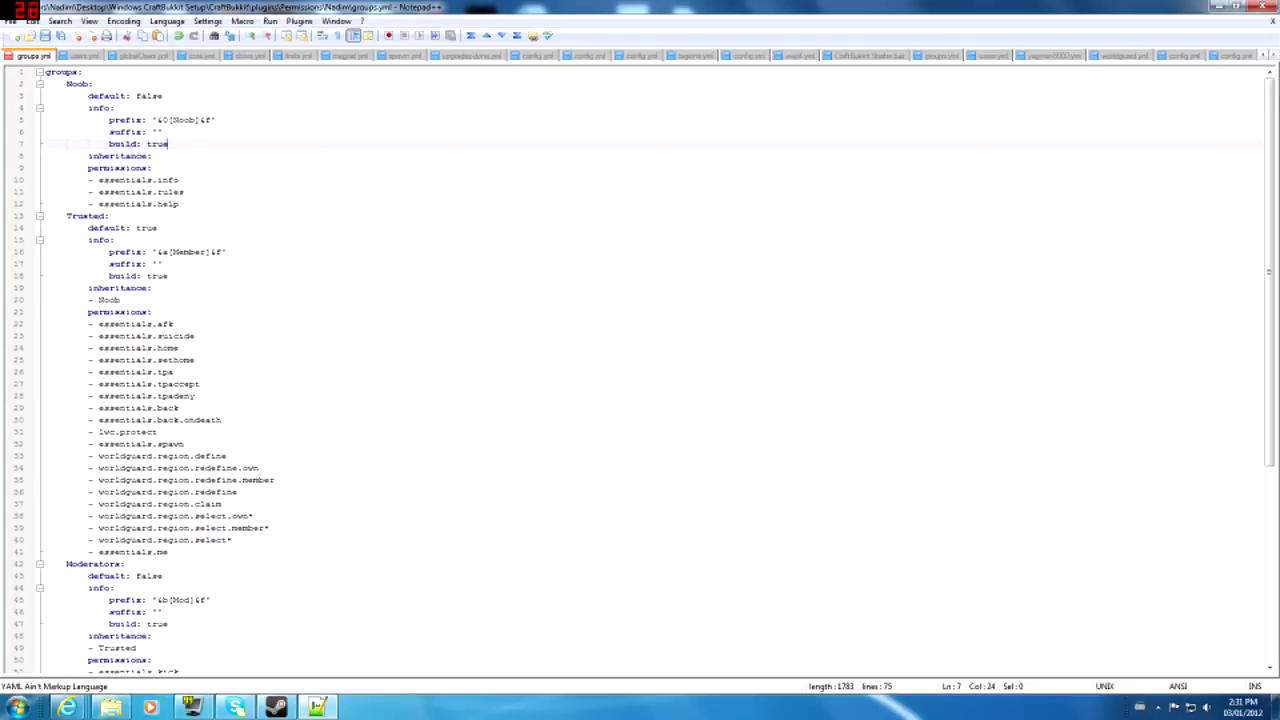
key(Down)
key(Up)
key(Up)
key(Down)
click(218, 121)
click(218, 147)
triple_click(218, 148)
click(218, 149)
key(Down)
key(Down)
key(Down)
key(Down)
key(Down)
key(Down)
key(Down)
scroll(220, 153, down, 9)
scroll(640, 370, up, 9)
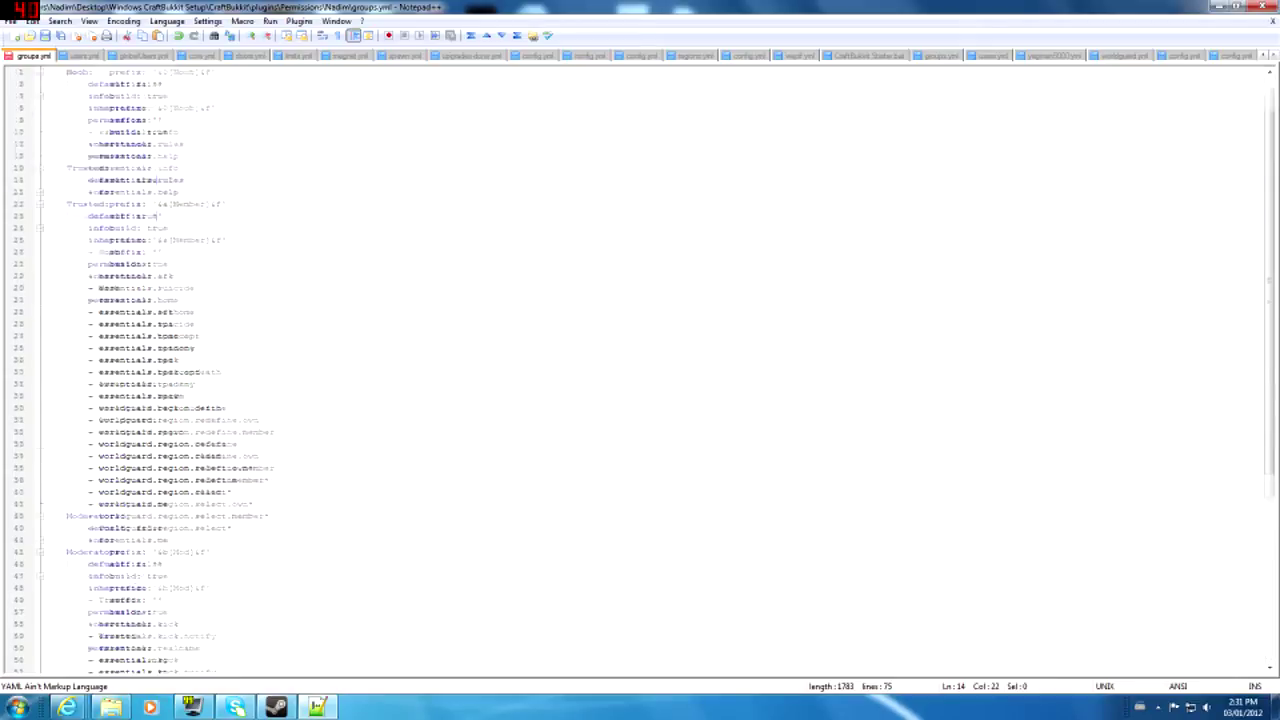
key(Up)
key(Up)
key(Up)
key(Up)
key(Up)
key(Up)
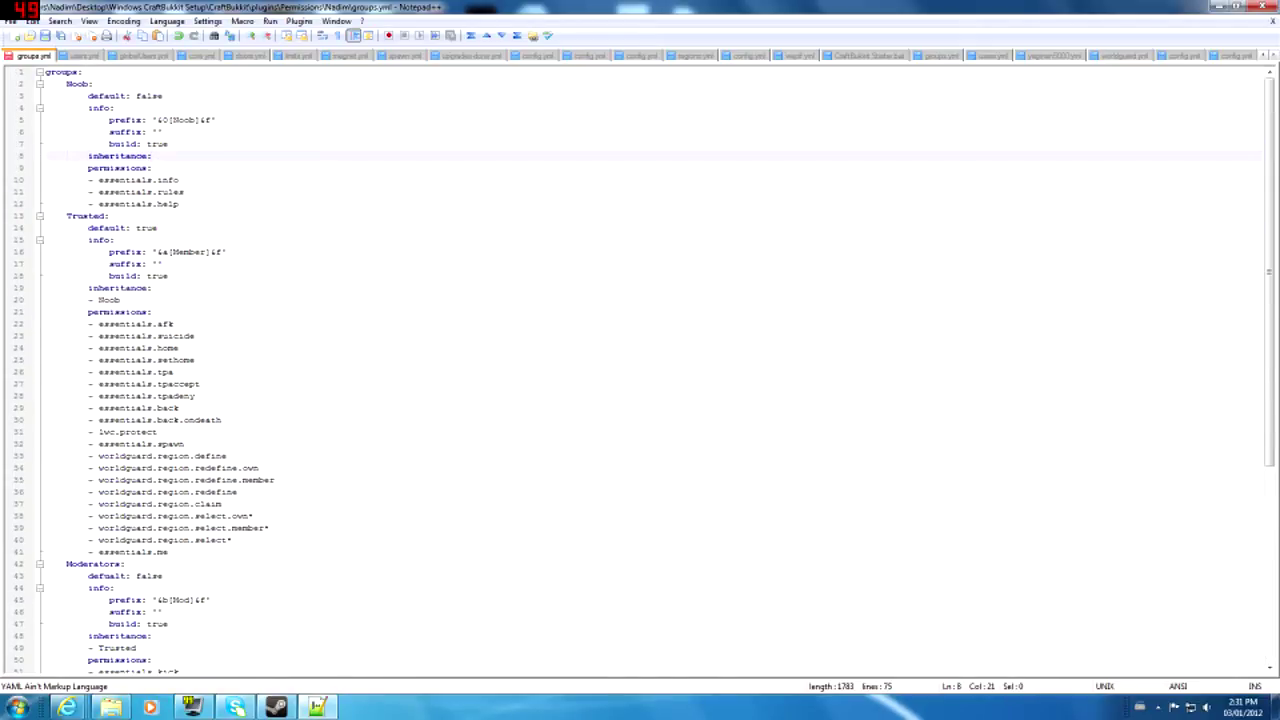
key(Left)
key(Left)
key(Left)
key(Left)
key(Left)
key(Left)
key(Left)
key(Left)
key(Left)
key(Left)
key(Left)
key(Left)
click(157, 144)
click(154, 156)
scroll(640, 370, down, 3)
click(122, 192)
scroll(122, 192, up, 3)
scroll(640, 370, down, 8)
scroll(640, 370, up, 8)
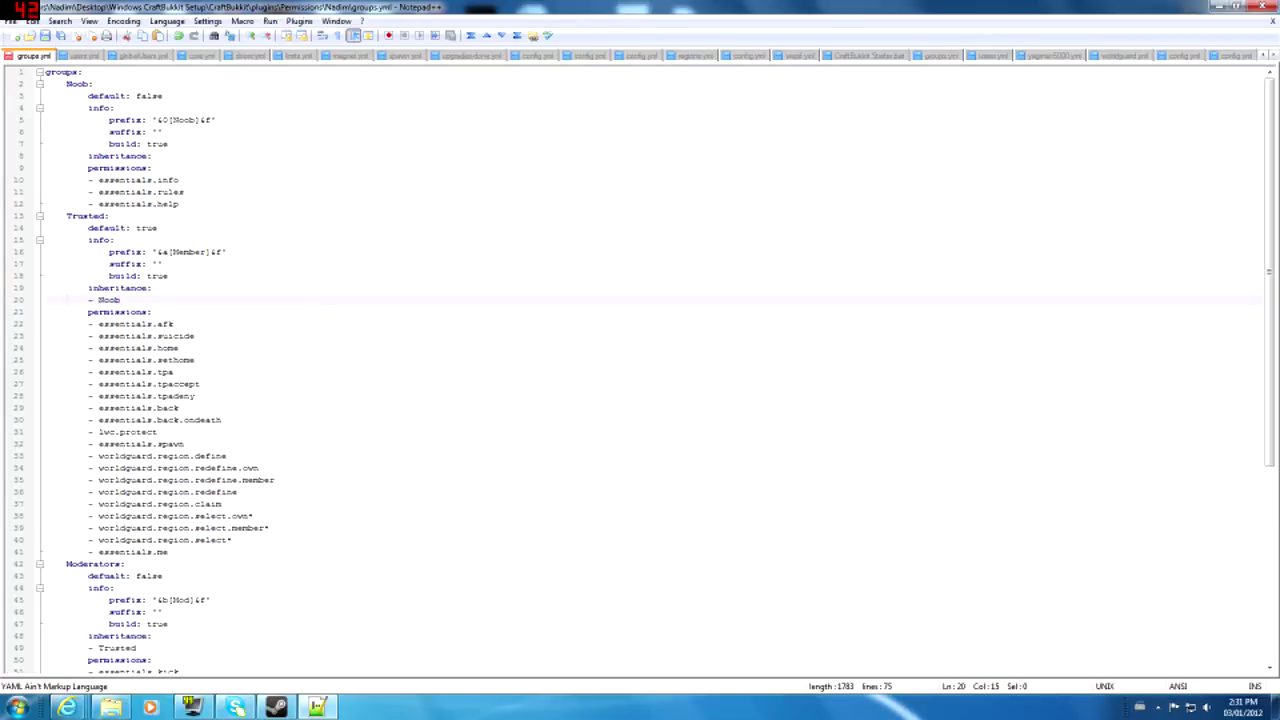
click(147, 180)
click(136, 168)
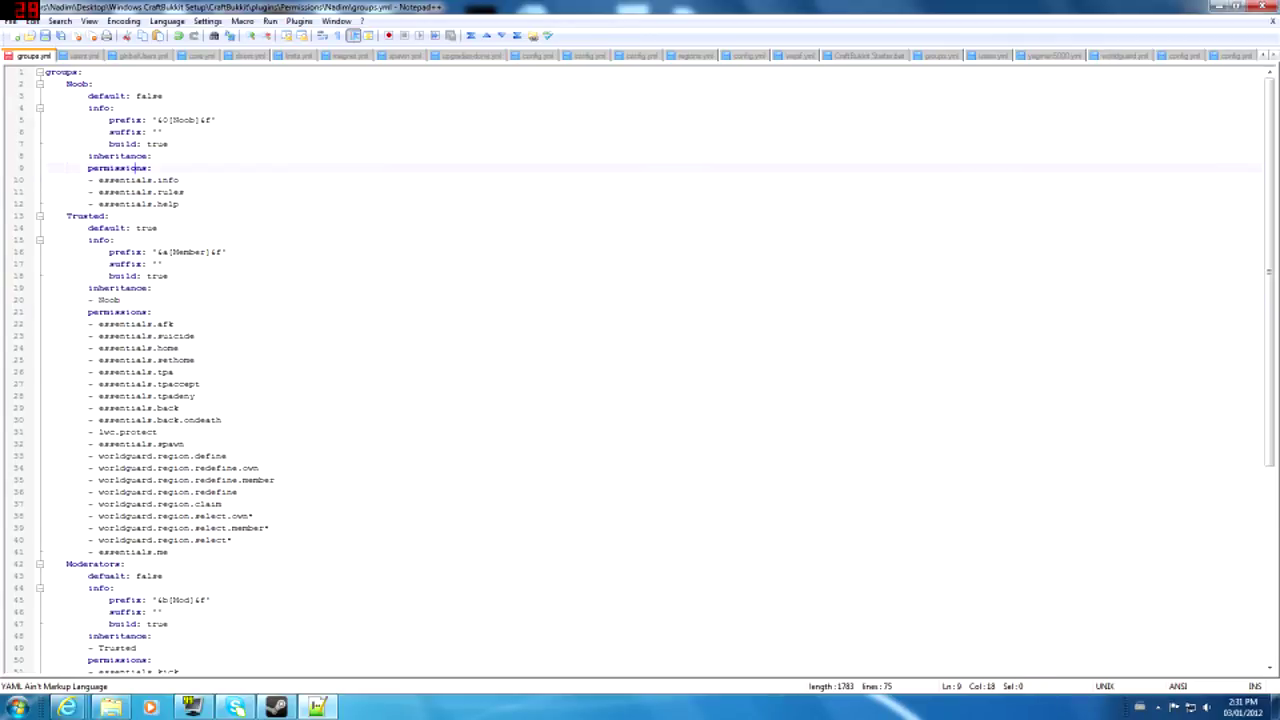
click(136, 180)
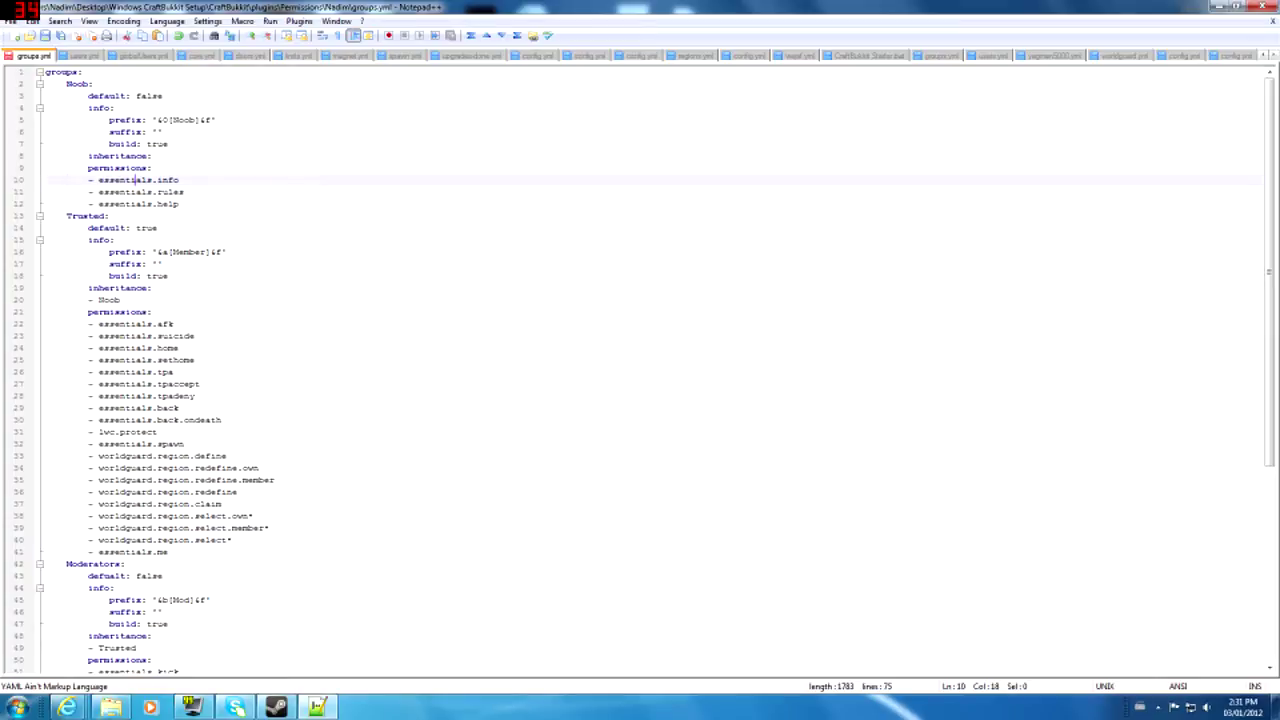
drag(88, 156, 104, 176)
click(104, 168)
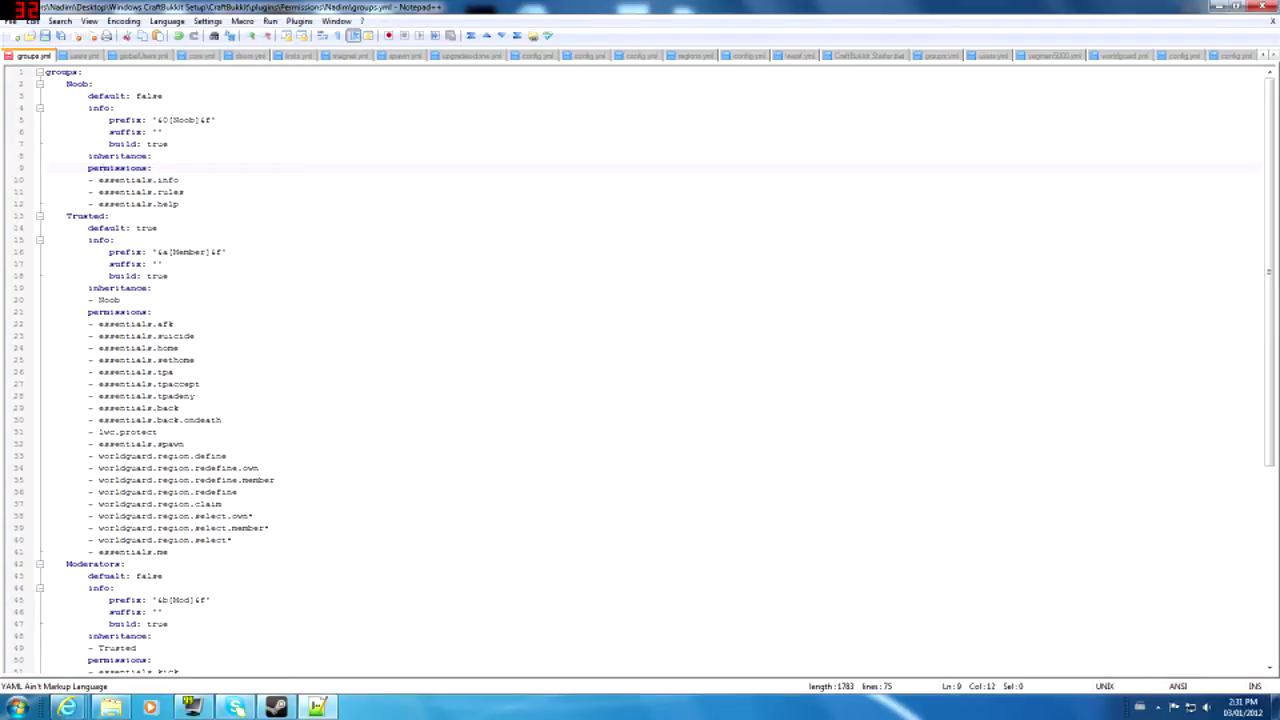
drag(88, 96, 130, 180)
click(146, 168)
click(146, 191)
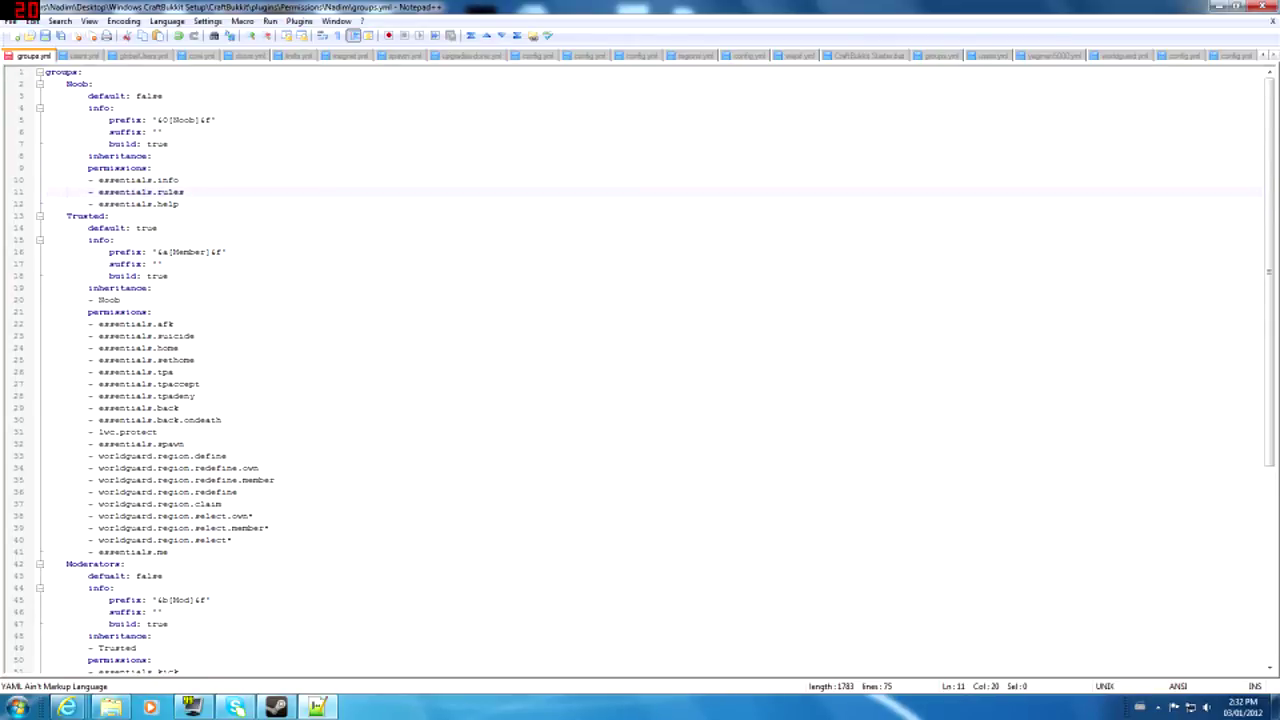
click(101, 180)
click(113, 191)
click(330, 707)
click(330, 707)
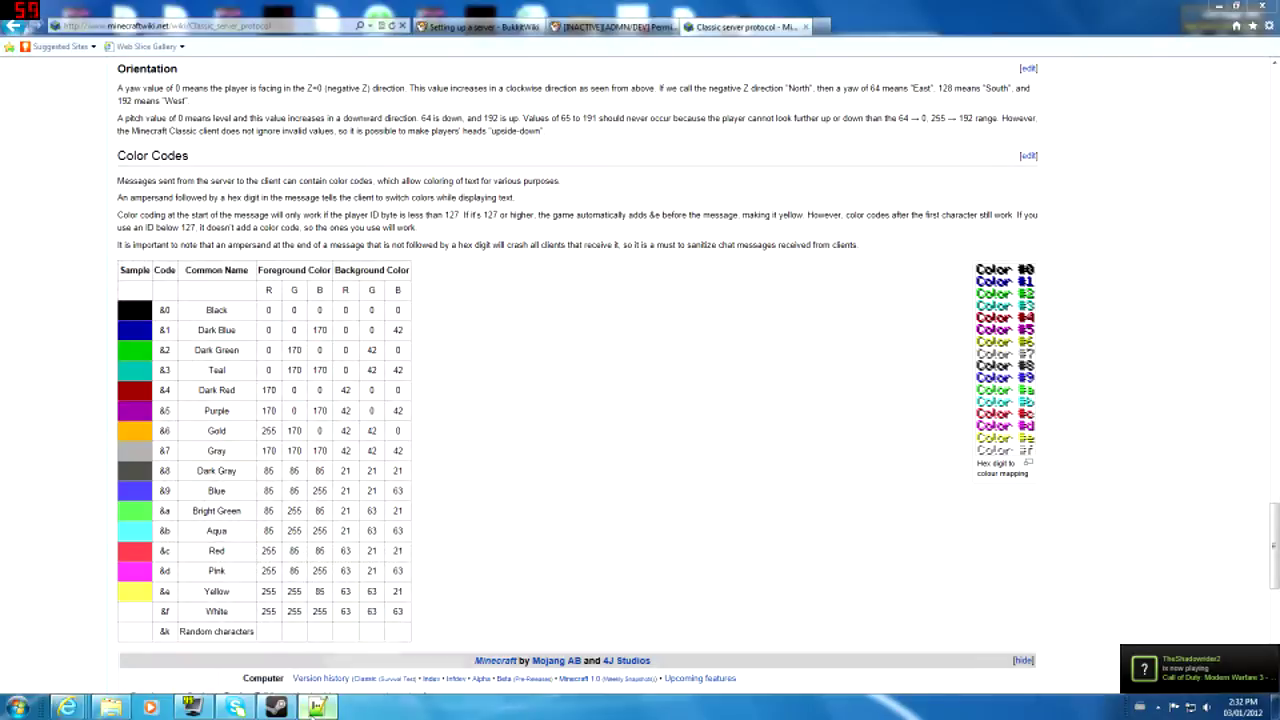
drag(163, 372, 161, 384)
click(160, 432)
click(163, 372)
click(160, 432)
click(163, 336)
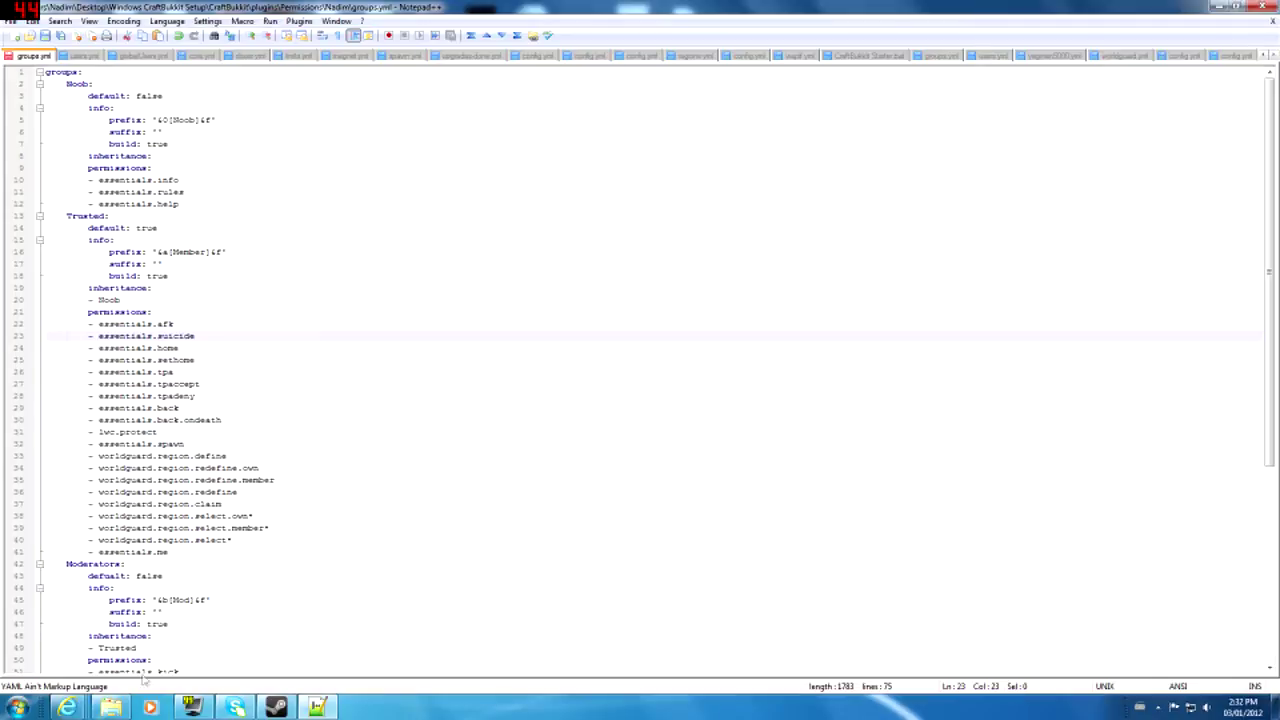
- Open Explorer at the Permissions folder and go back up to the plugins folder
click(110, 707)
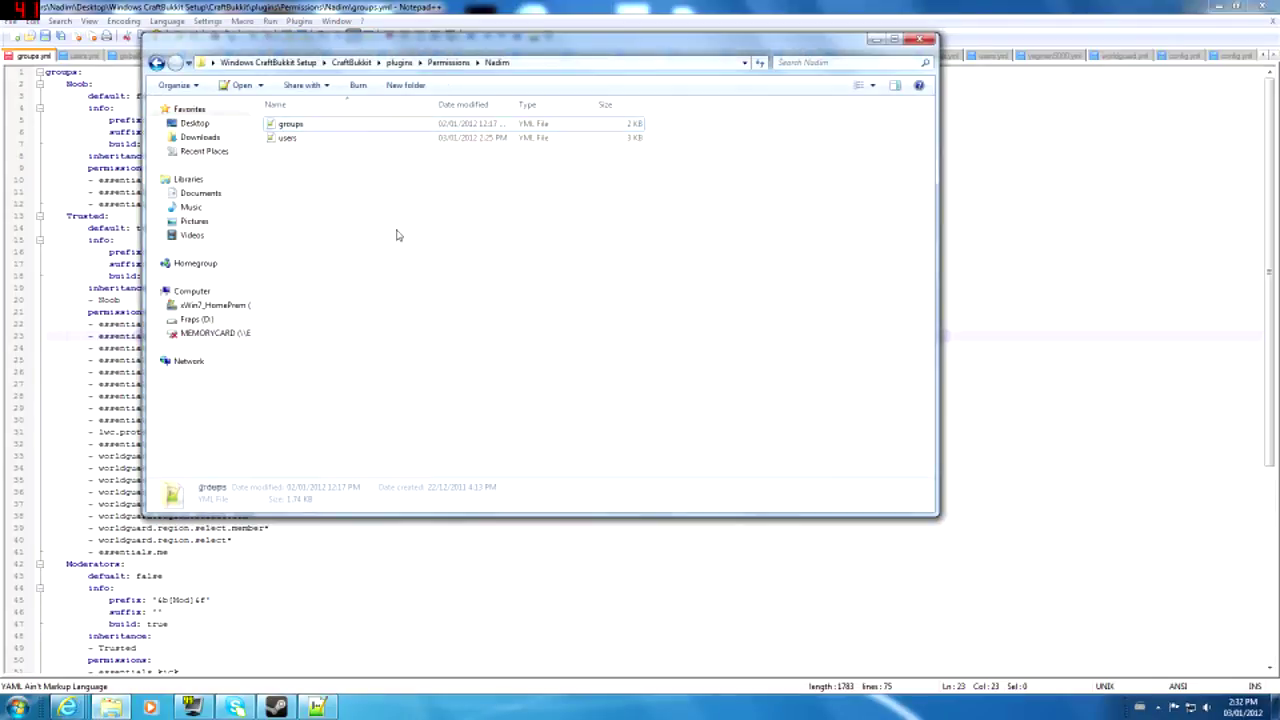
drag(487, 45, 700, 222)
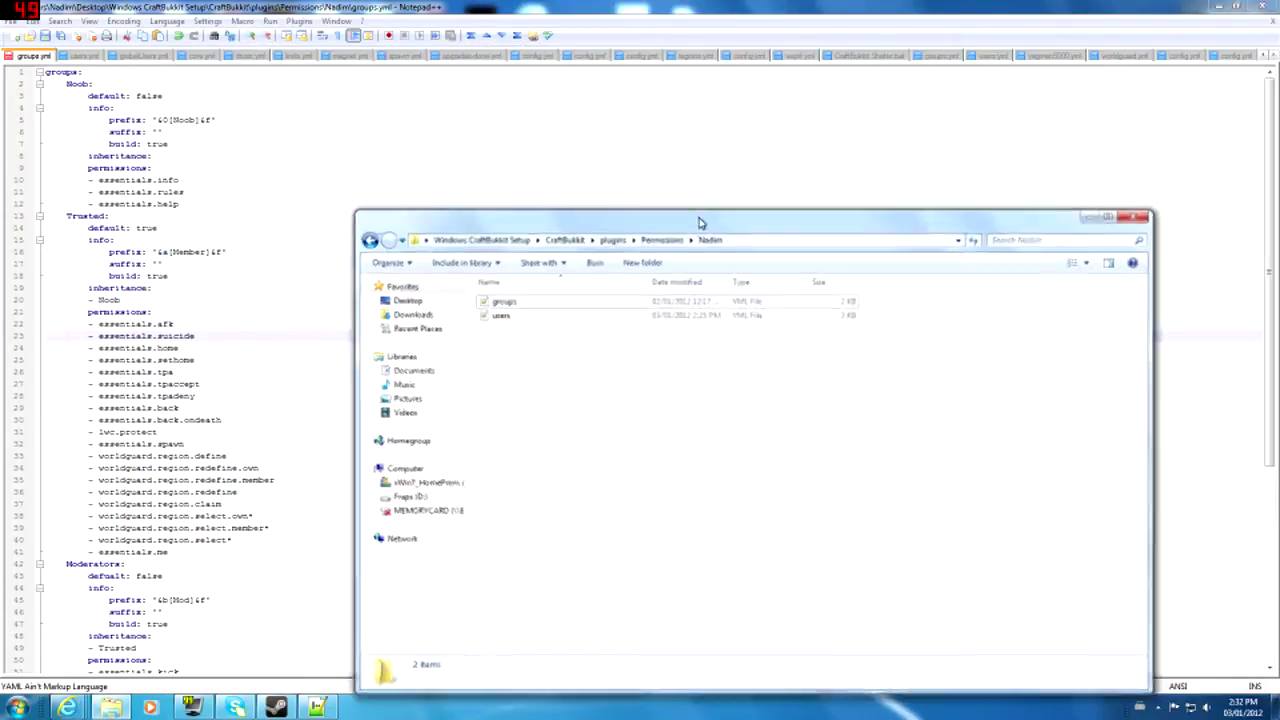
click(369, 241)
click(369, 241)
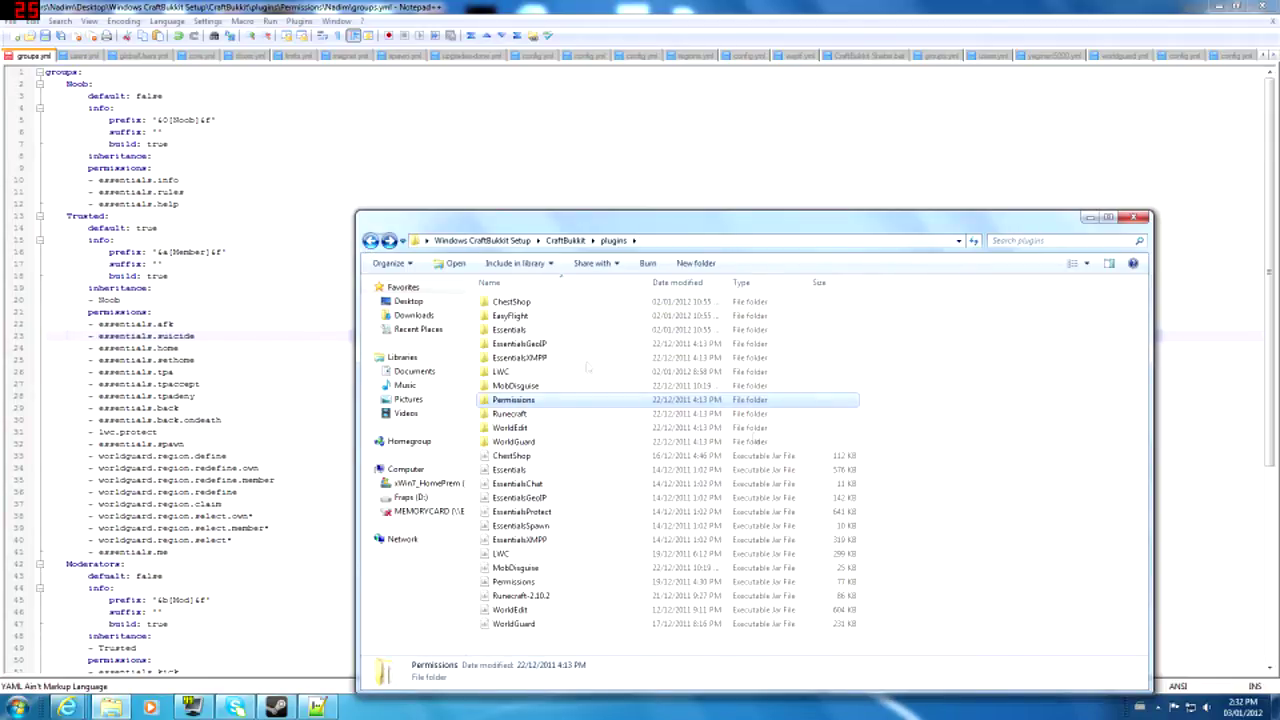
- Browse the plugin jars: ChestShop, Essentials, EssentialsChat, GeoIP, Protect and Spawn
drag(924, 431, 801, 645)
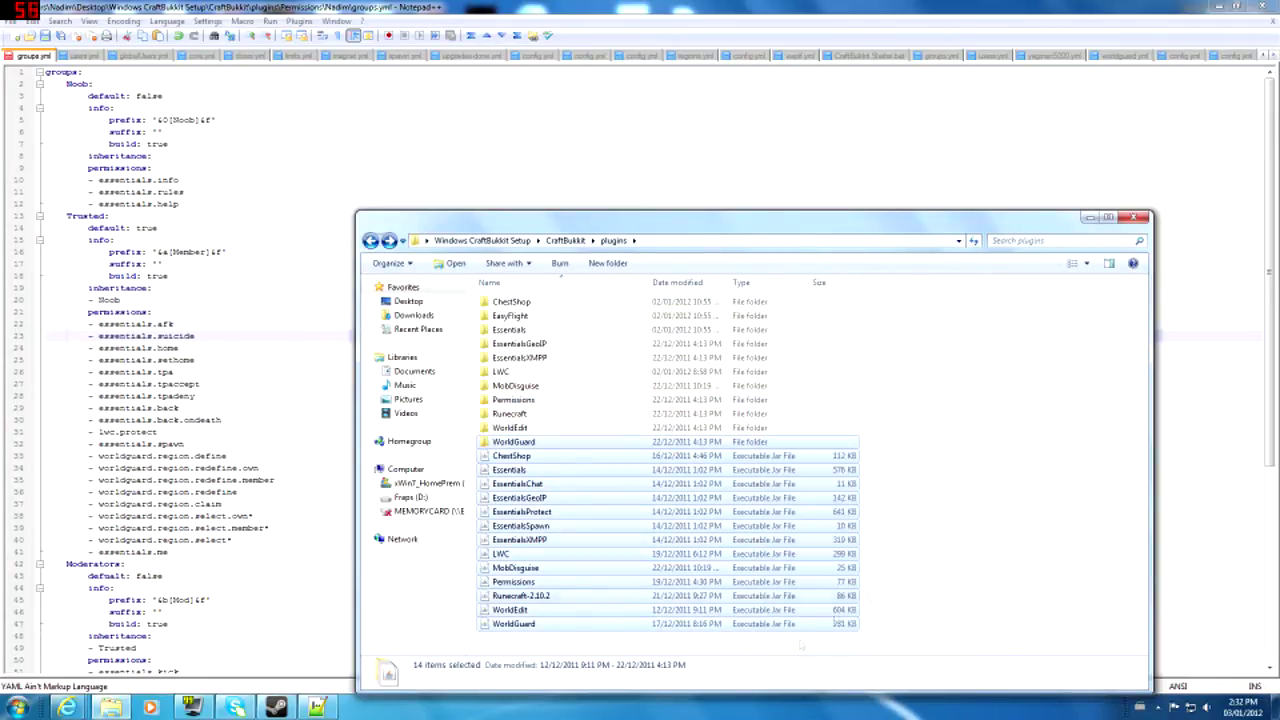
click(983, 512)
click(620, 461)
click(621, 484)
click(614, 471)
click(607, 485)
click(606, 499)
click(606, 512)
click(597, 525)
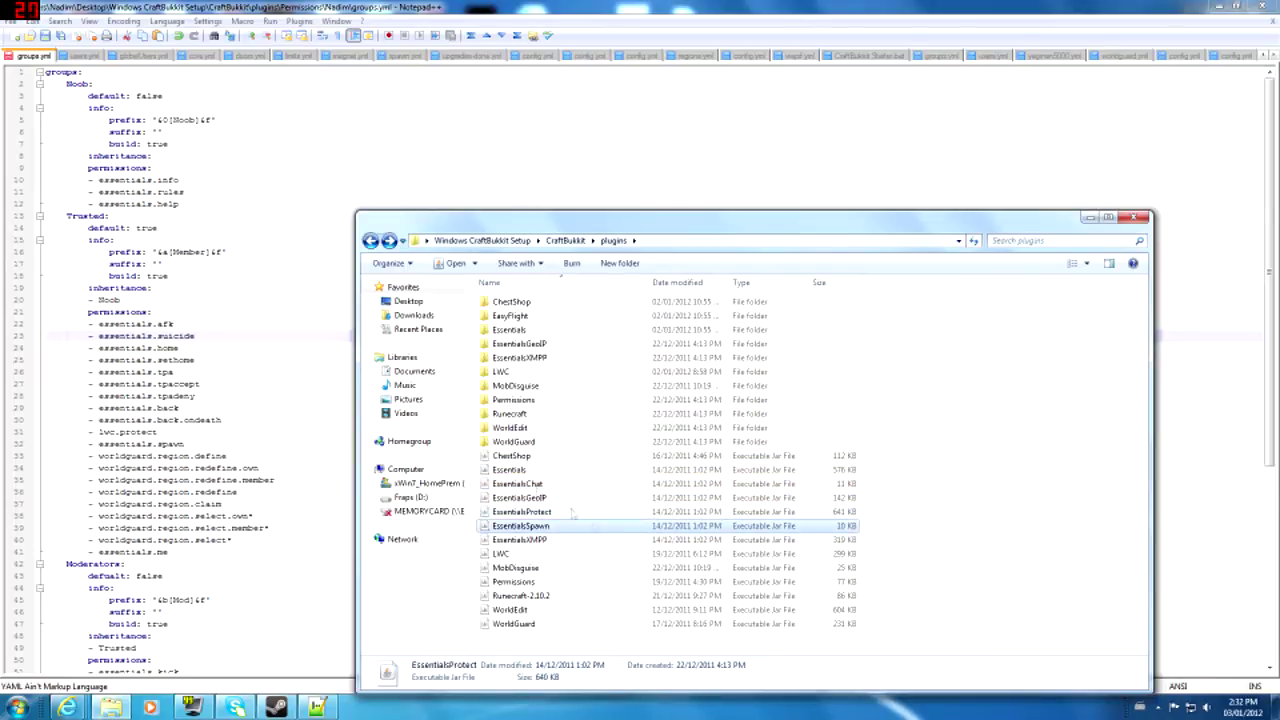
- Review Trusted's permission lines 25–37 in groups.yml, then show the desktop
click(162, 396)
drag(158, 372, 222, 502)
click(194, 434)
drag(110, 360, 181, 408)
click(162, 384)
key(super+d)
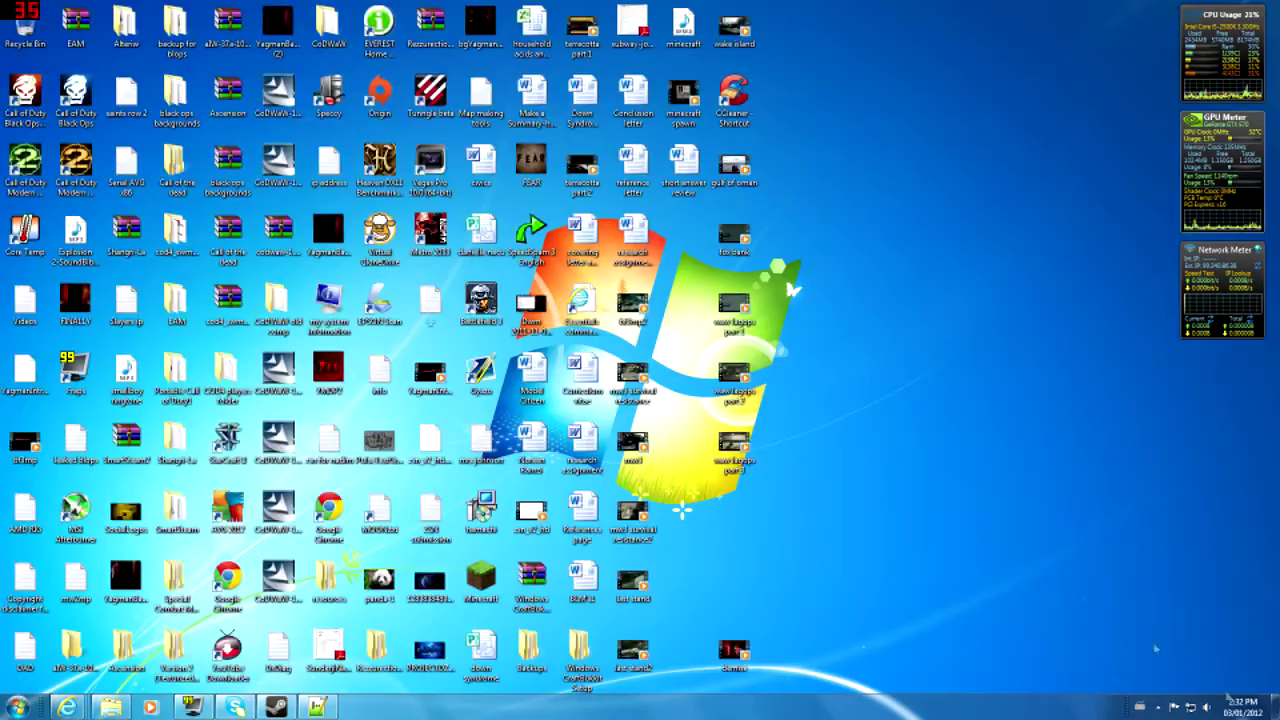
- In the Essentials Command Reference, inspect the tree command's essentials.tree node and the depth command's permissions
double_click(573, 312)
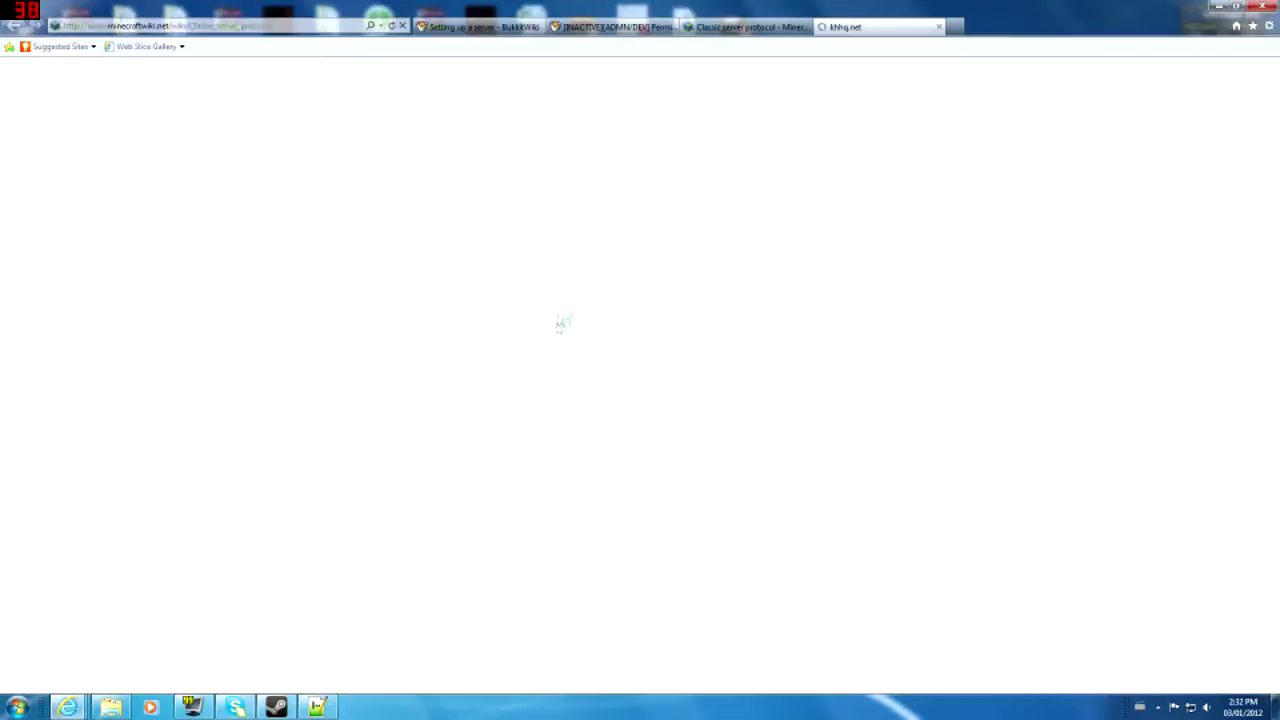
scroll(421, 427, down, 5)
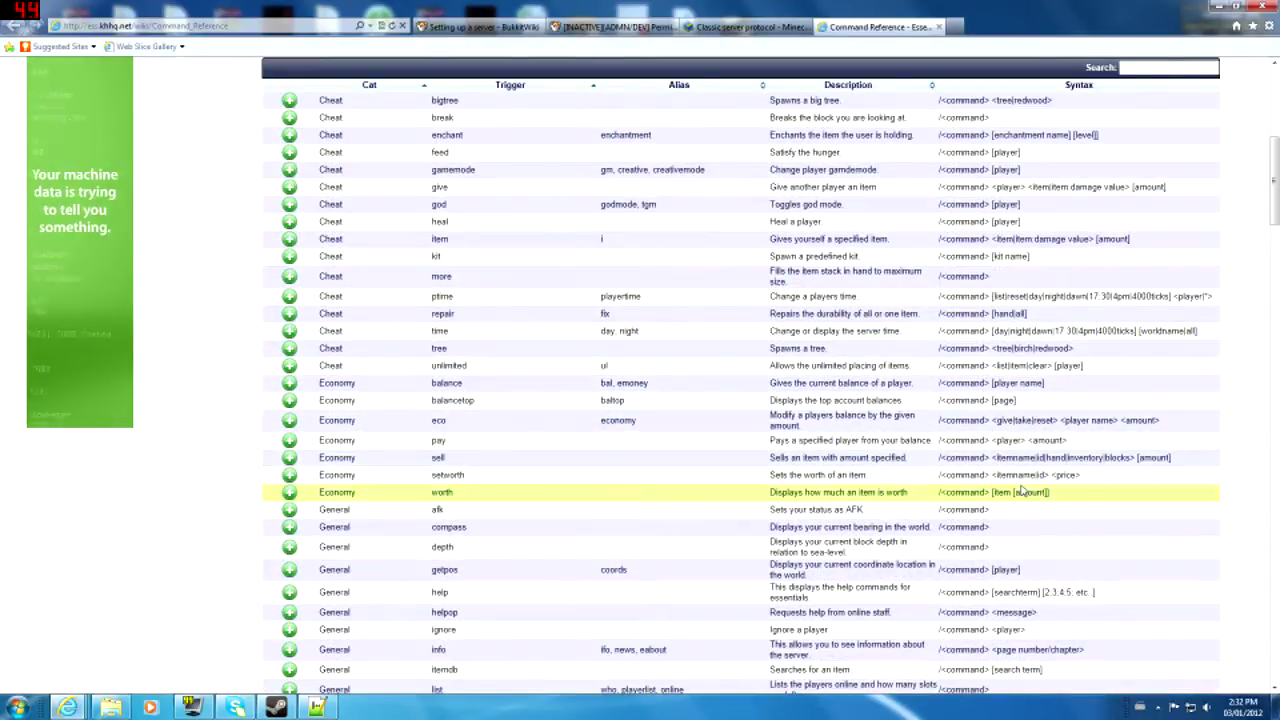
click(289, 348)
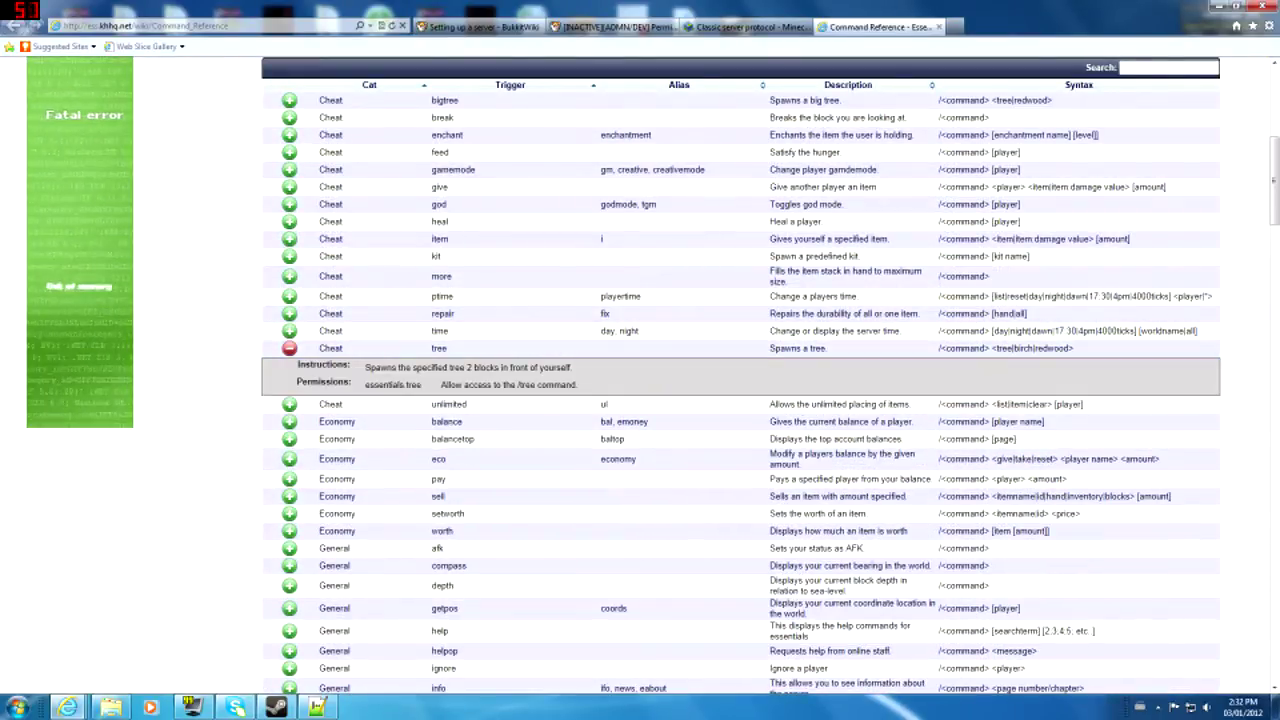
drag(365, 385, 422, 386)
click(427, 389)
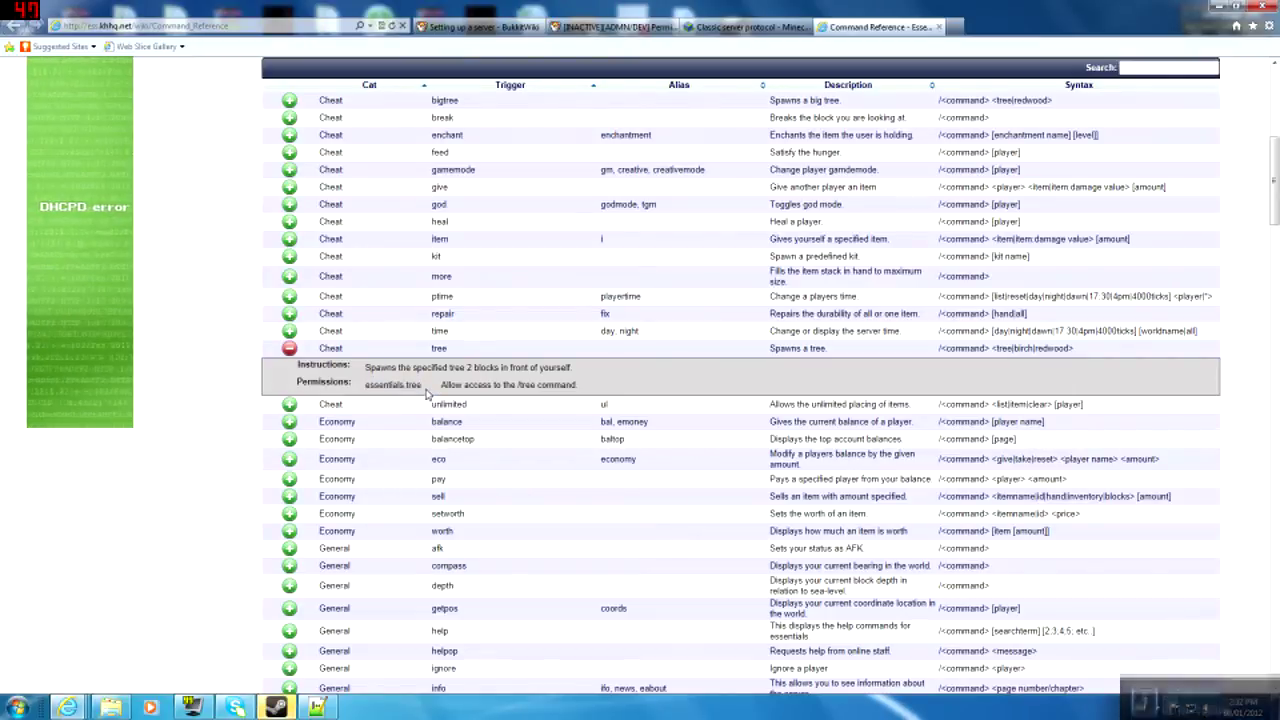
click(500, 352)
click(615, 547)
scroll(654, 346, up, 6)
scroll(702, 543, down, 2)
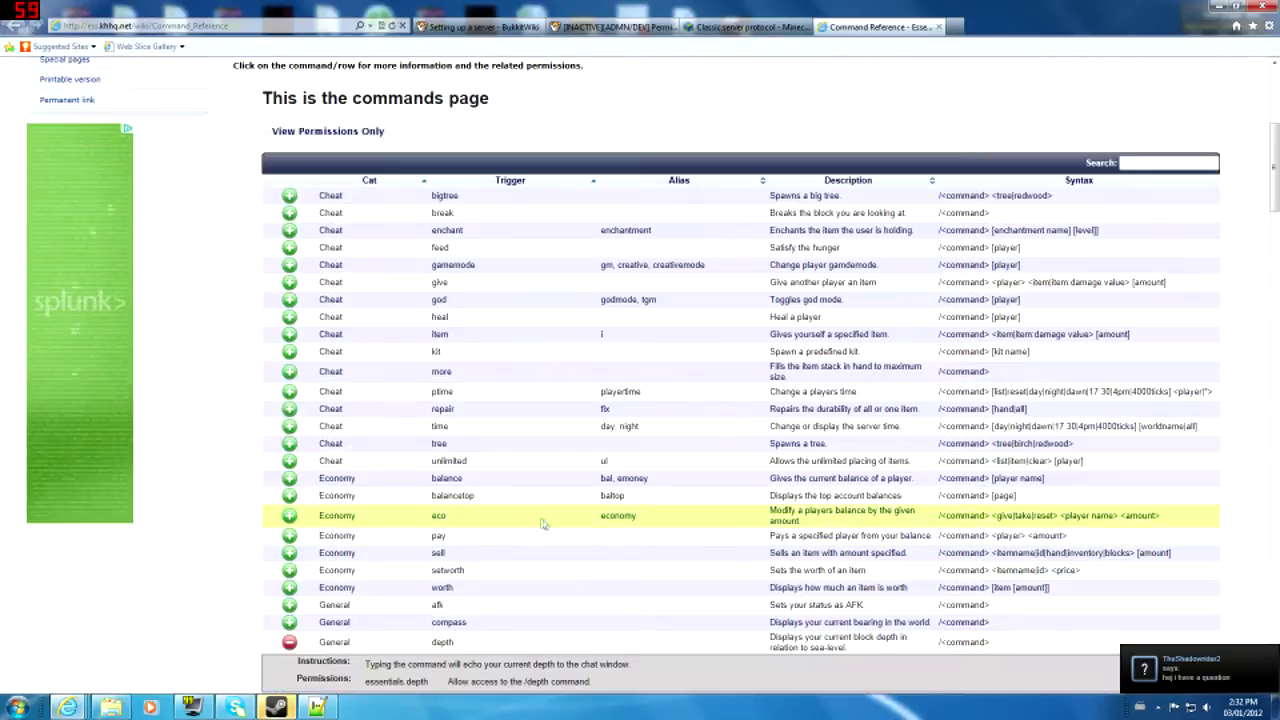
scroll(702, 543, down, 3)
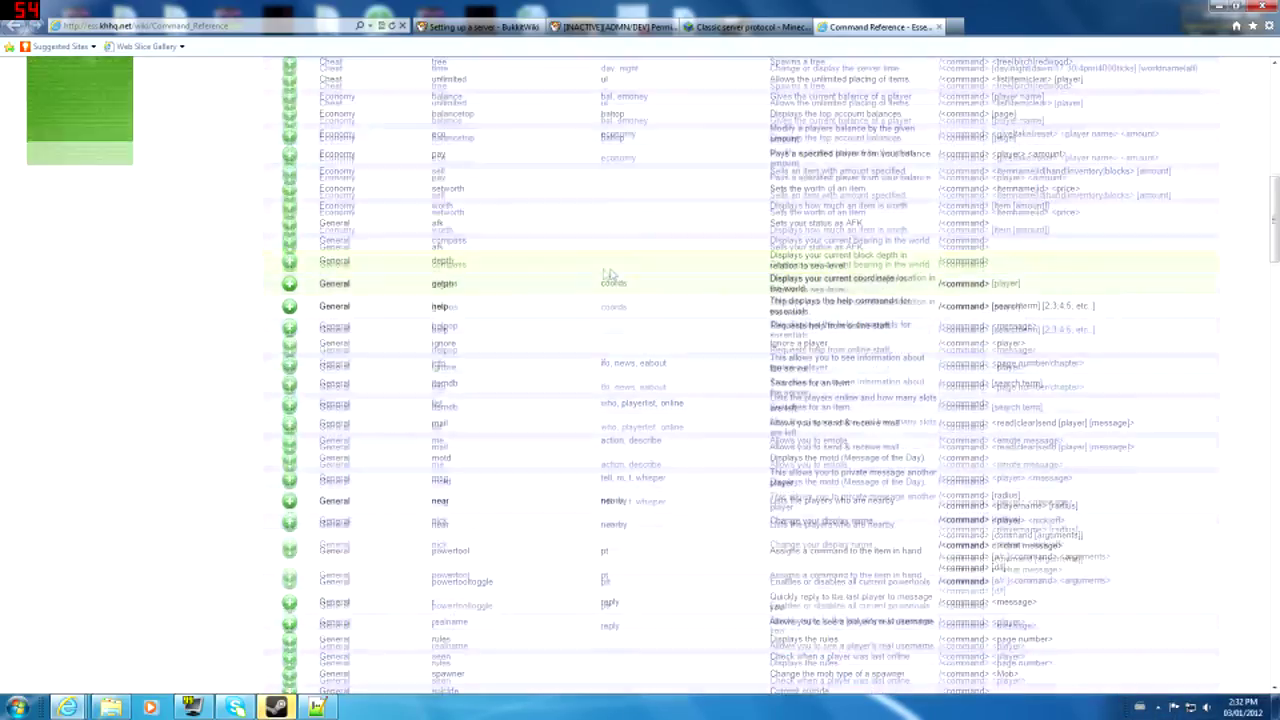
scroll(1027, 125, up, 10)
- Enter bukkit.org in the address bar
click(187, 26)
text(bu)
key(Return)
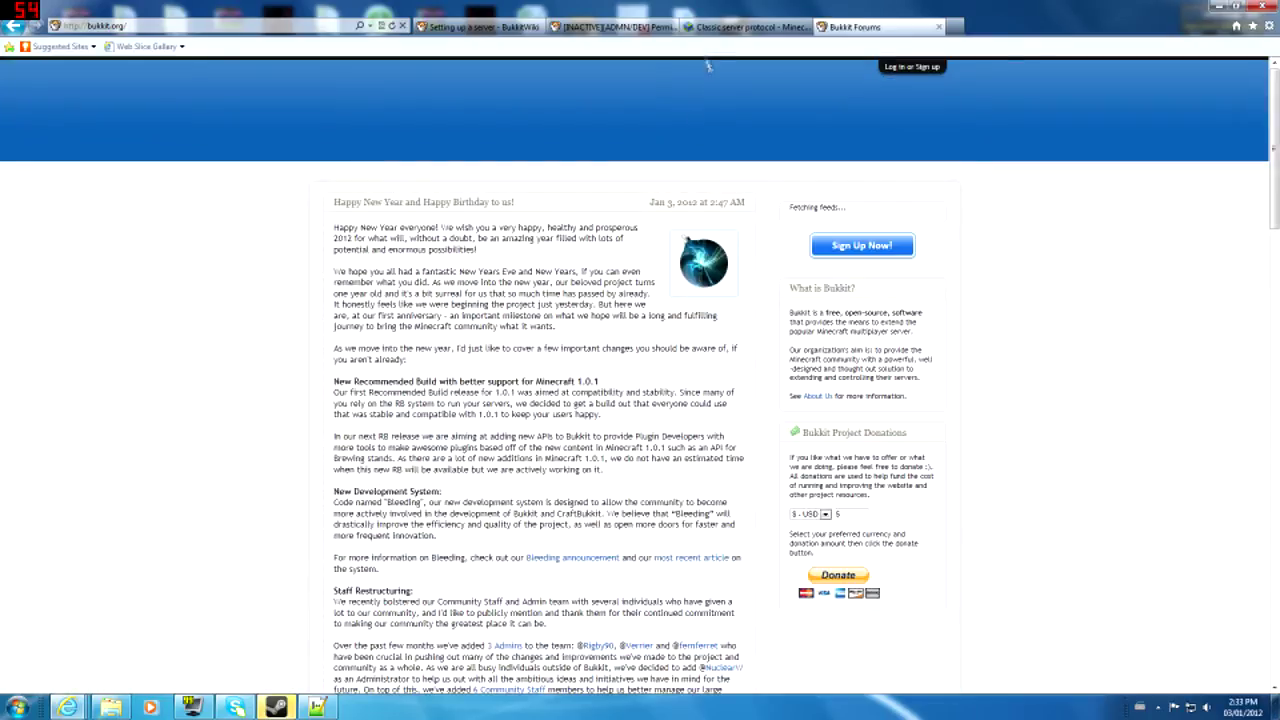
- Return to the Bukkit Forums tab and abandon a forum search
click(714, 28)
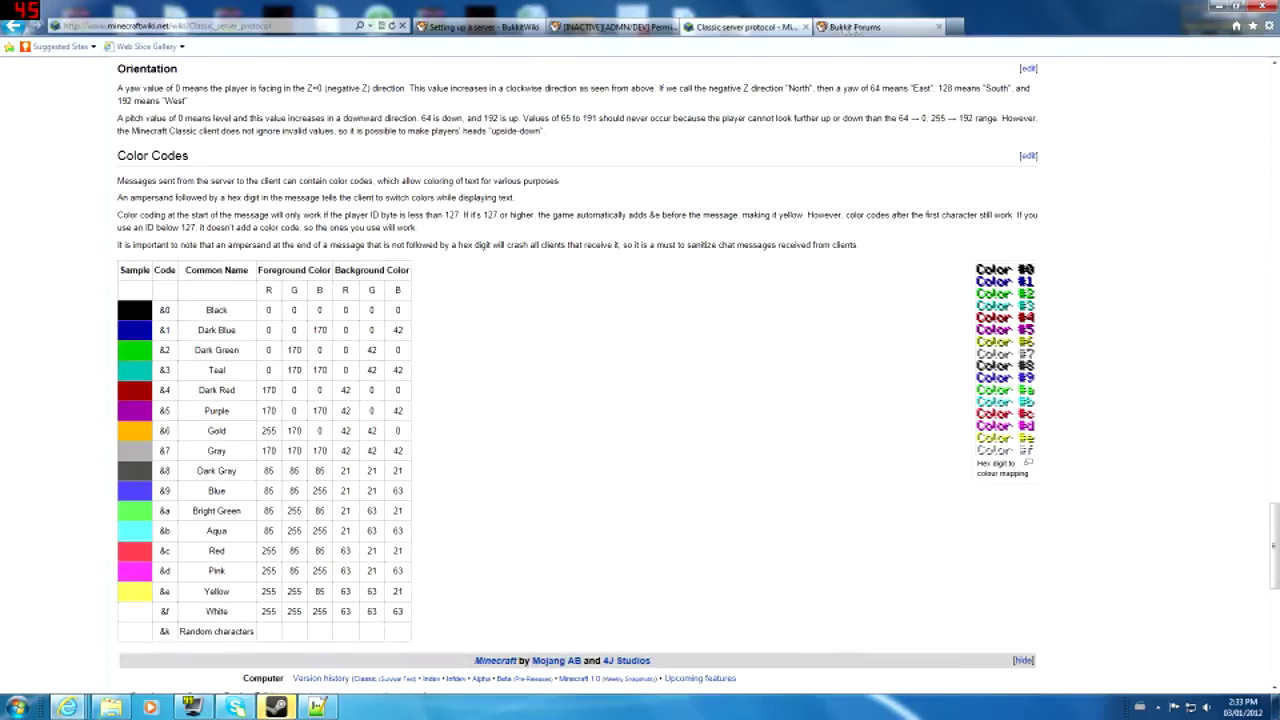
click(855, 27)
click(800, 148)
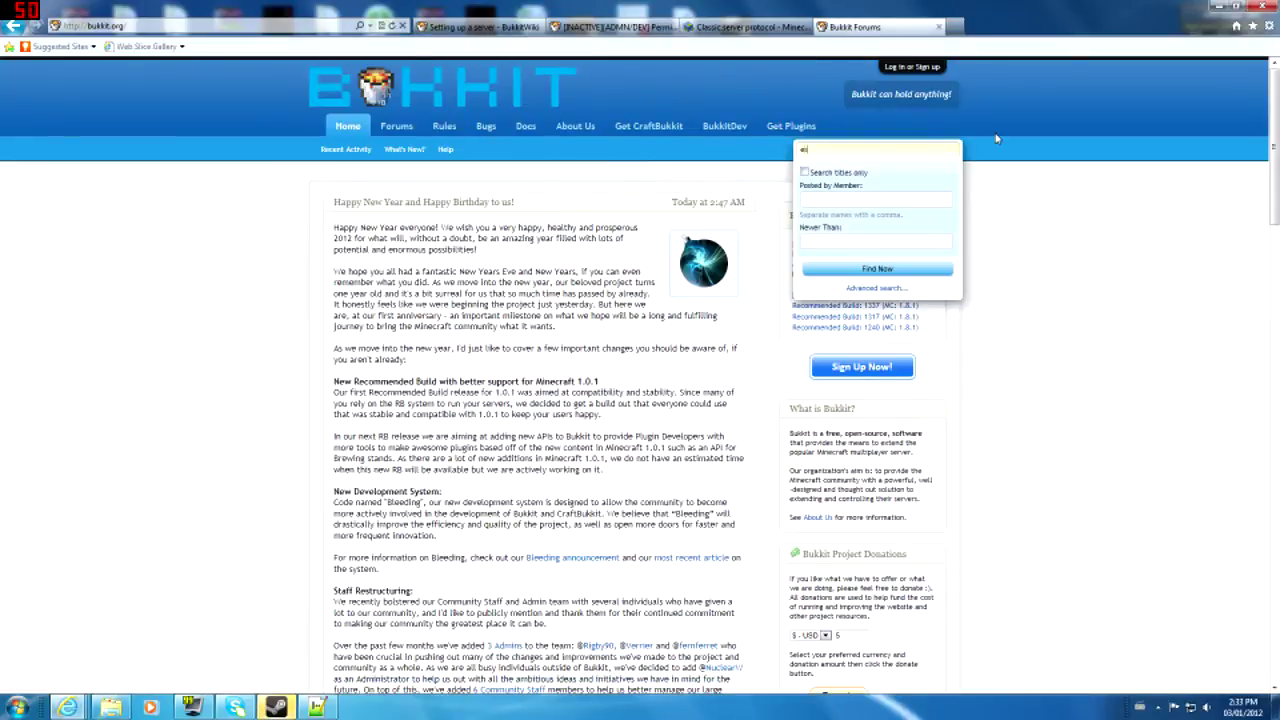
key(BackSpace)
key(BackSpace)
key(BackSpace)
key(BackSpace)
click(996, 139)
- Search the plugin list for 'essentials' and open the Essentials v2.7.2 thread's download links
click(778, 128)
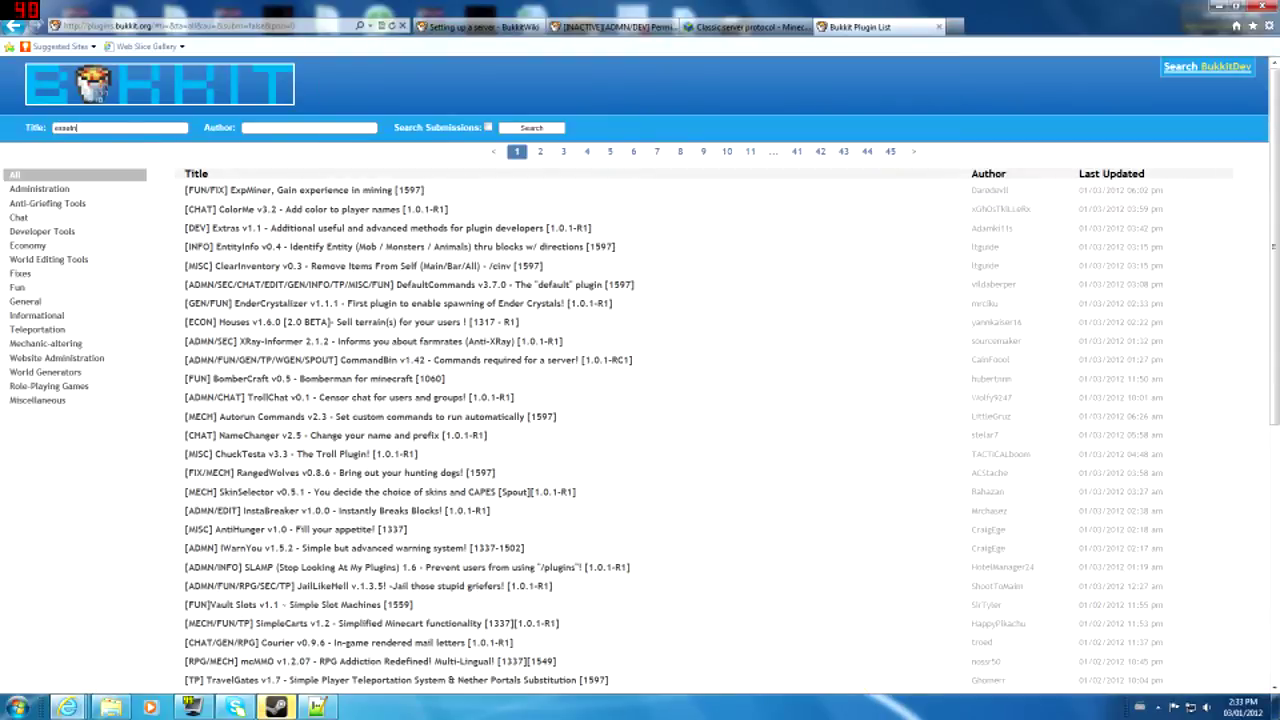
text(essentials)
key(Return)
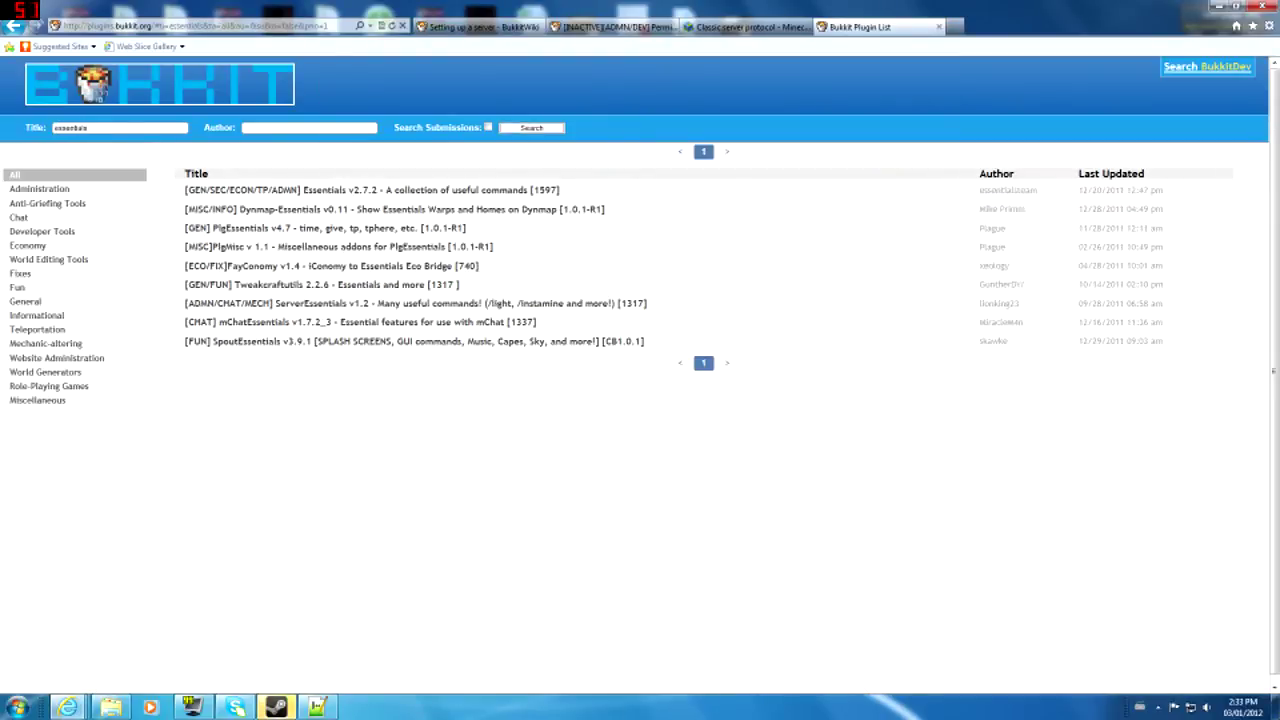
click(365, 192)
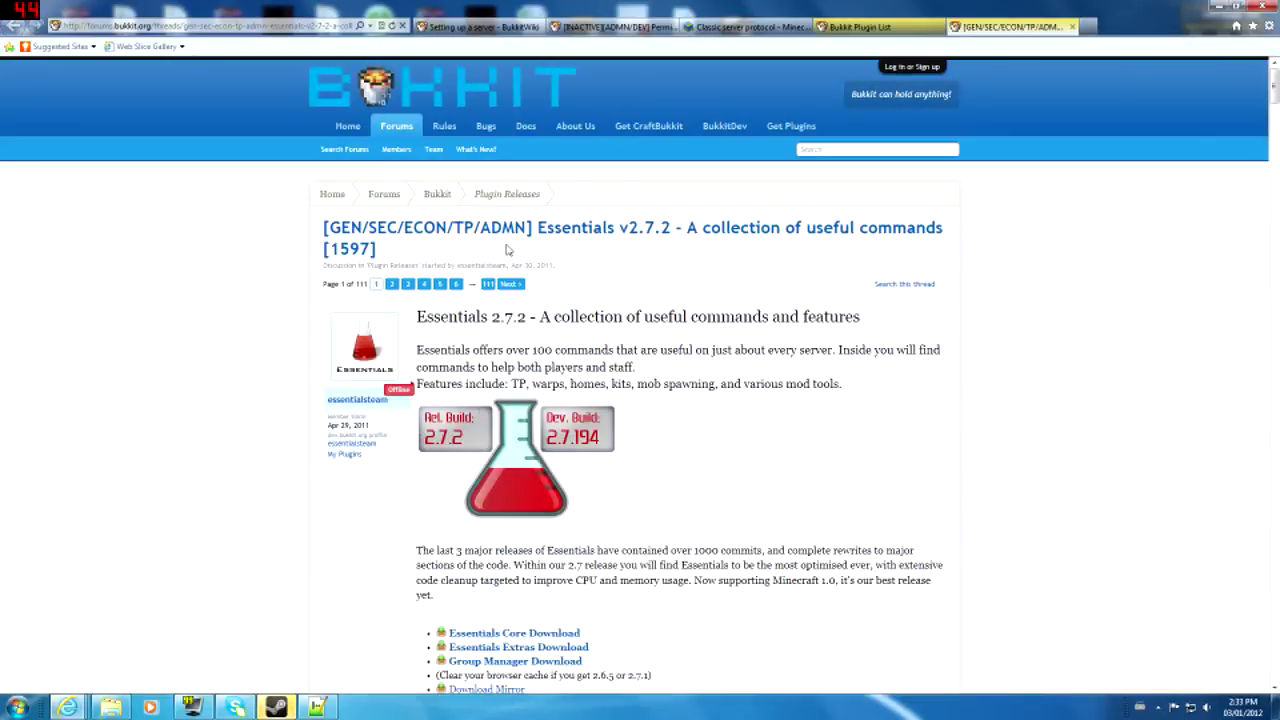
scroll(603, 360, down, 10)
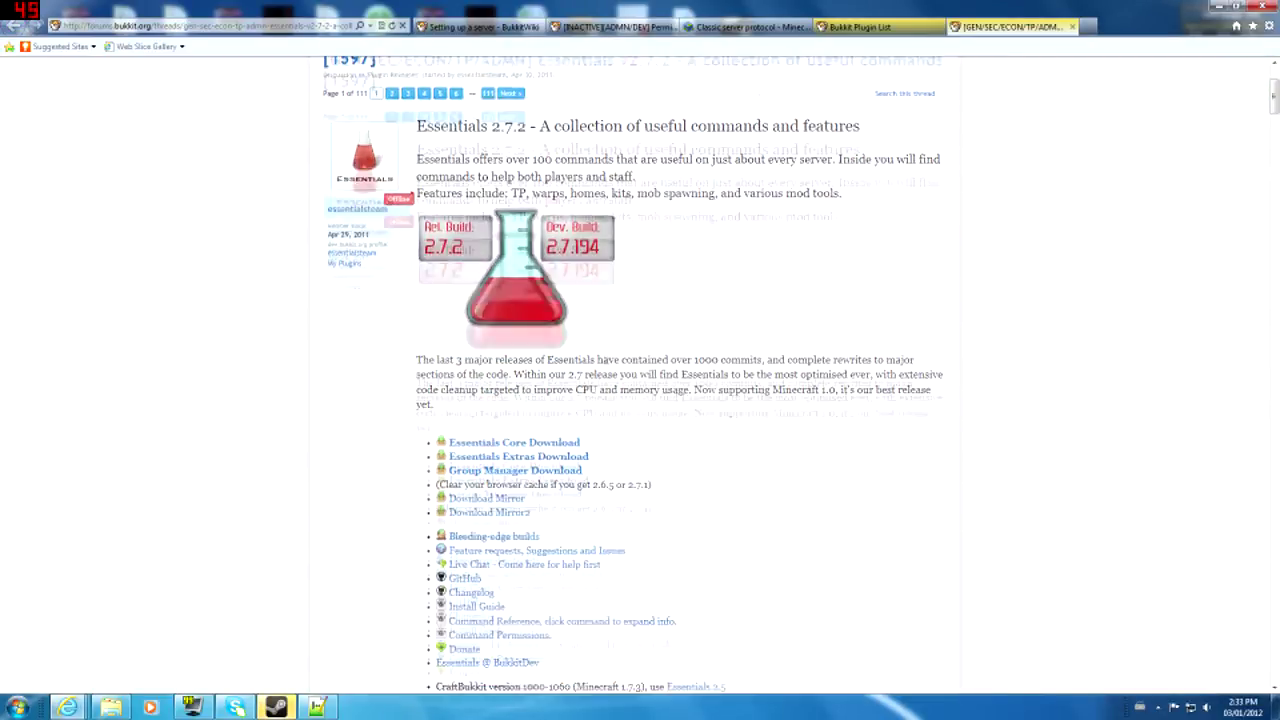
scroll(636, 346, up, 2)
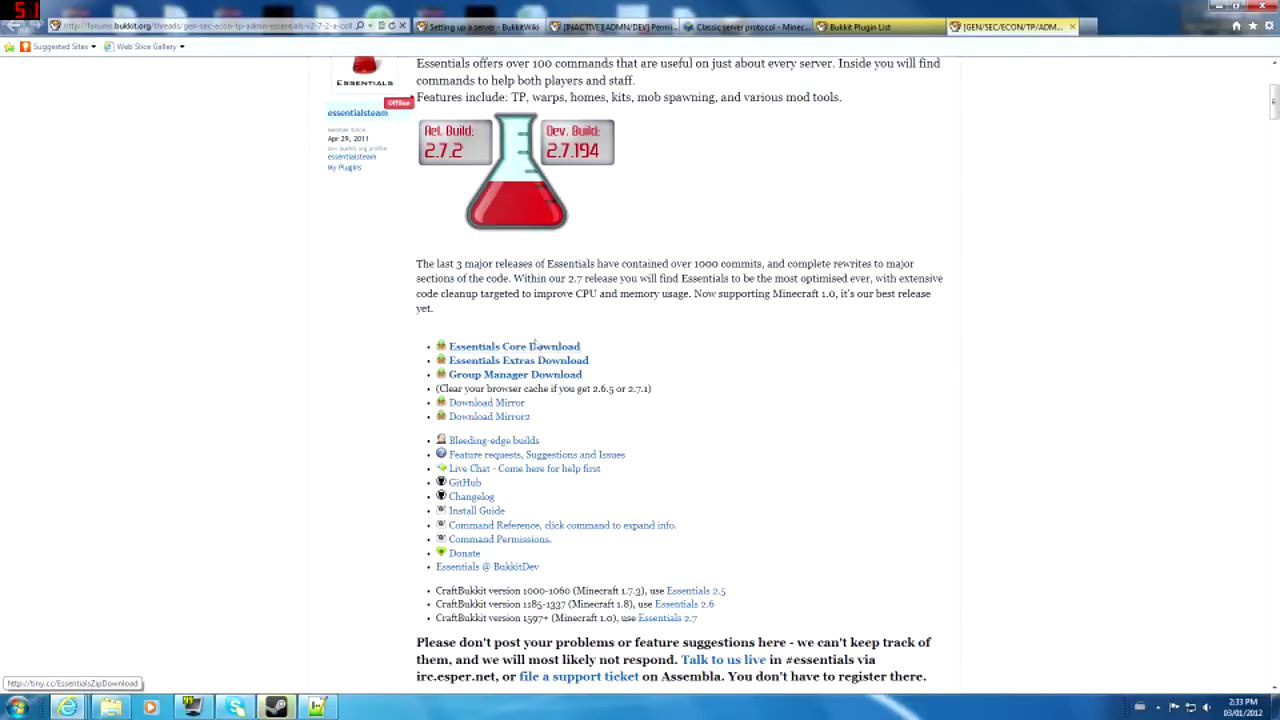
scroll(532, 358, up, 2)
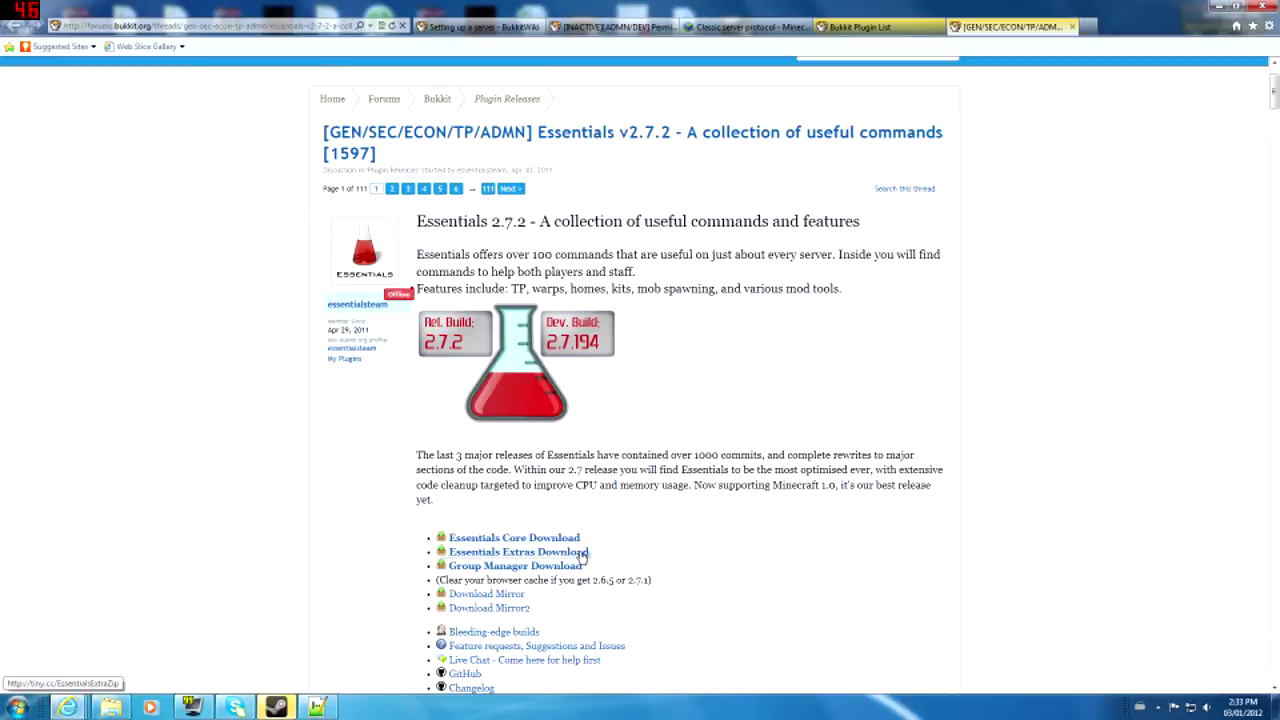
scroll(606, 550, down, 1)
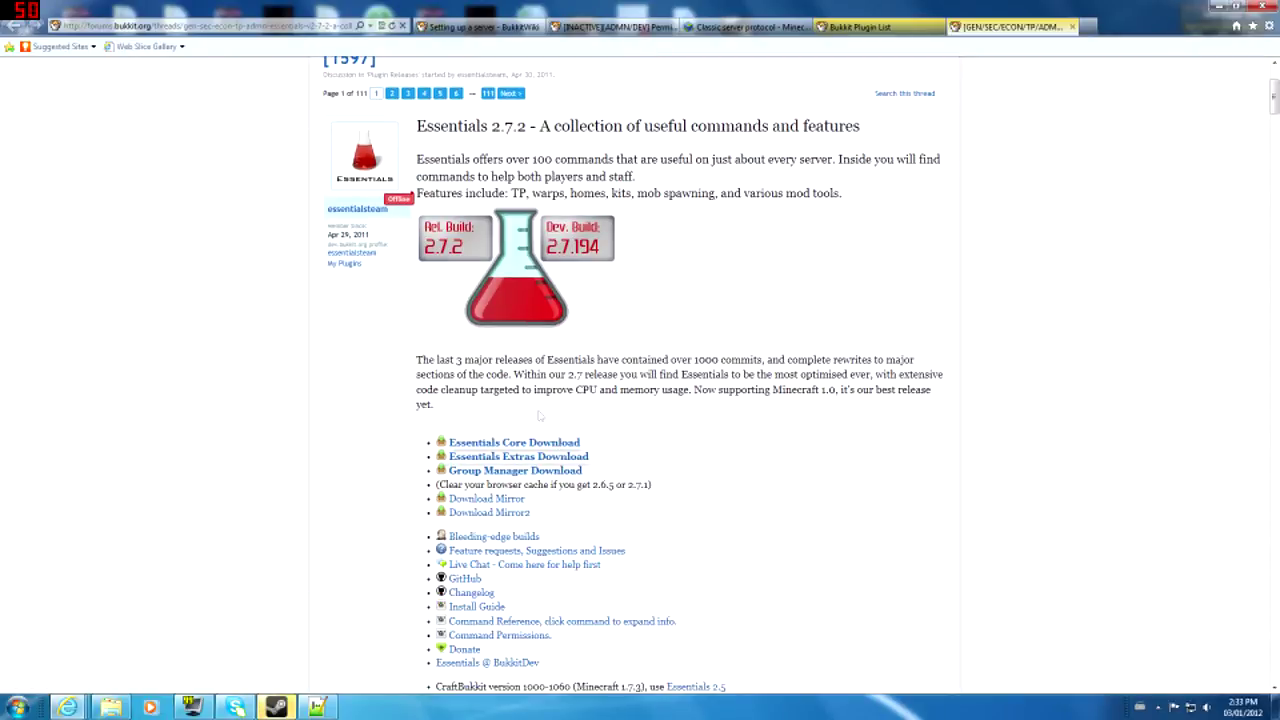
scroll(577, 451, down, 2)
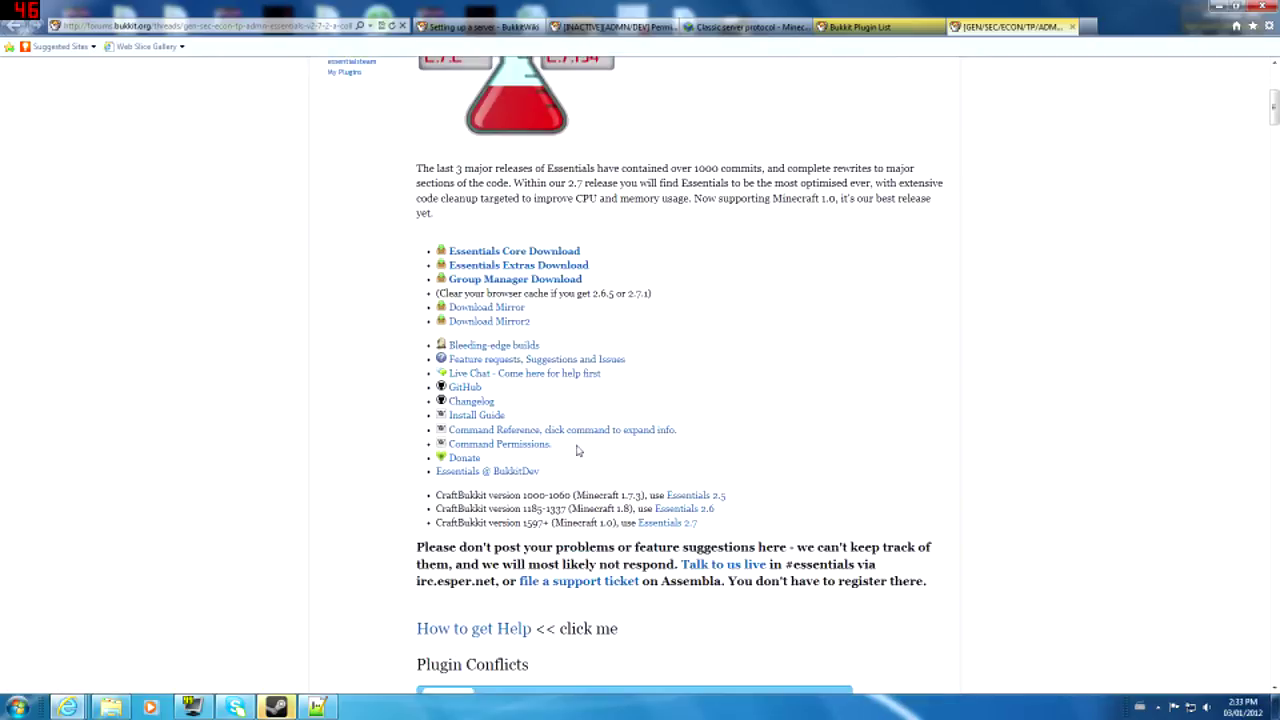
- In the plugins folder, review the six Essentials jars, including Chat, GeoIP, Protect, Spawn and XMPP
click(112, 707)
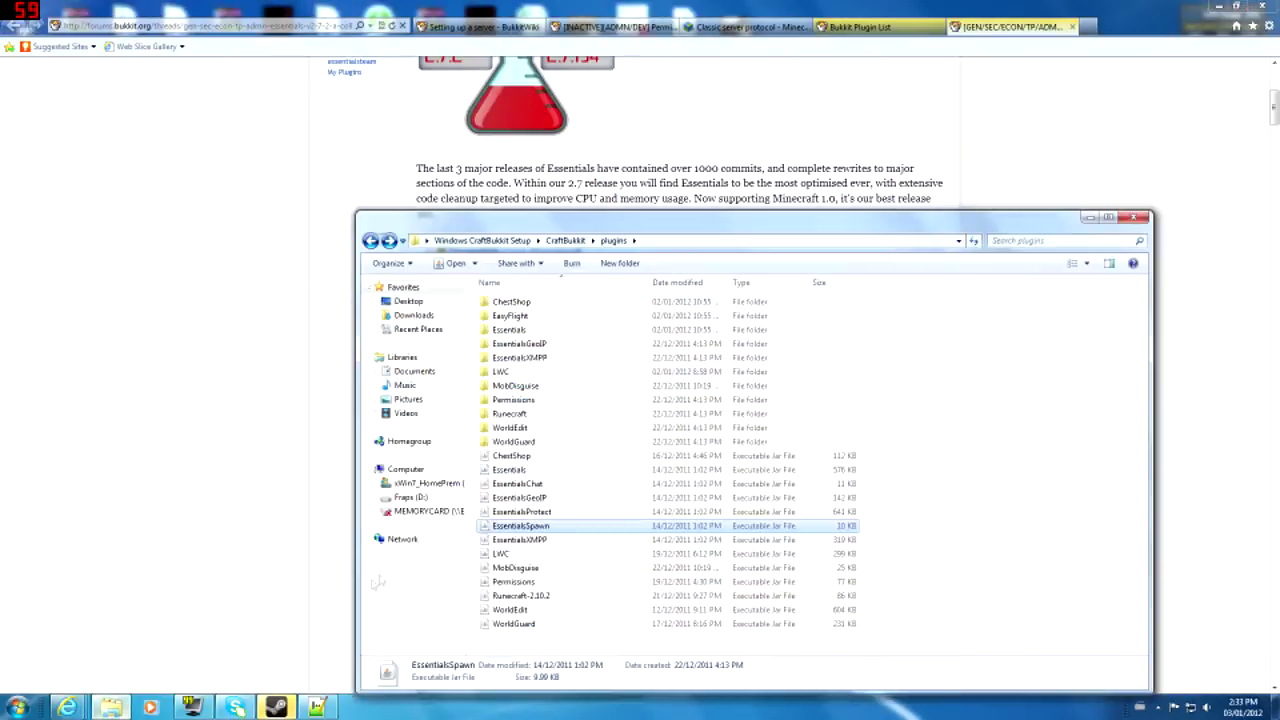
click(557, 470)
click(557, 485)
click(563, 497)
click(562, 511)
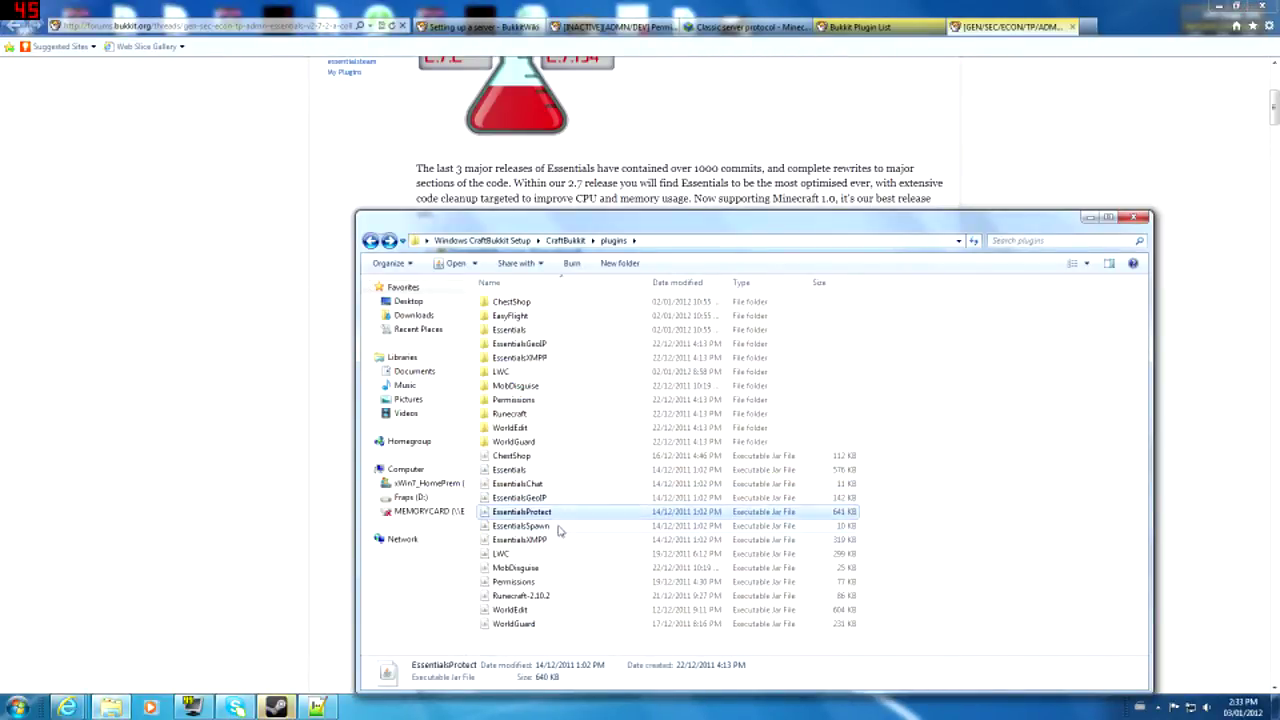
click(560, 527)
click(569, 540)
click(960, 503)
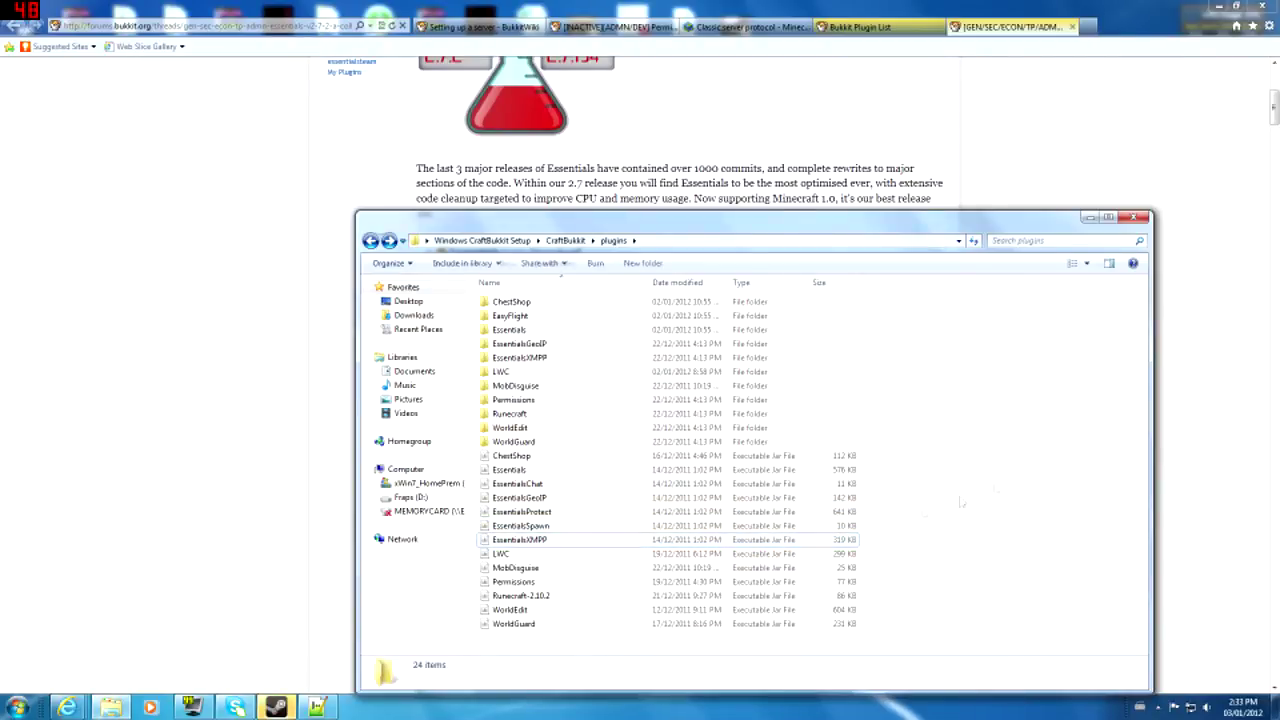
drag(930, 470, 816, 550)
click(1029, 480)
- Open the Permissions folder's world folder holding groups and users, then minimize Explorer
double_click(543, 400)
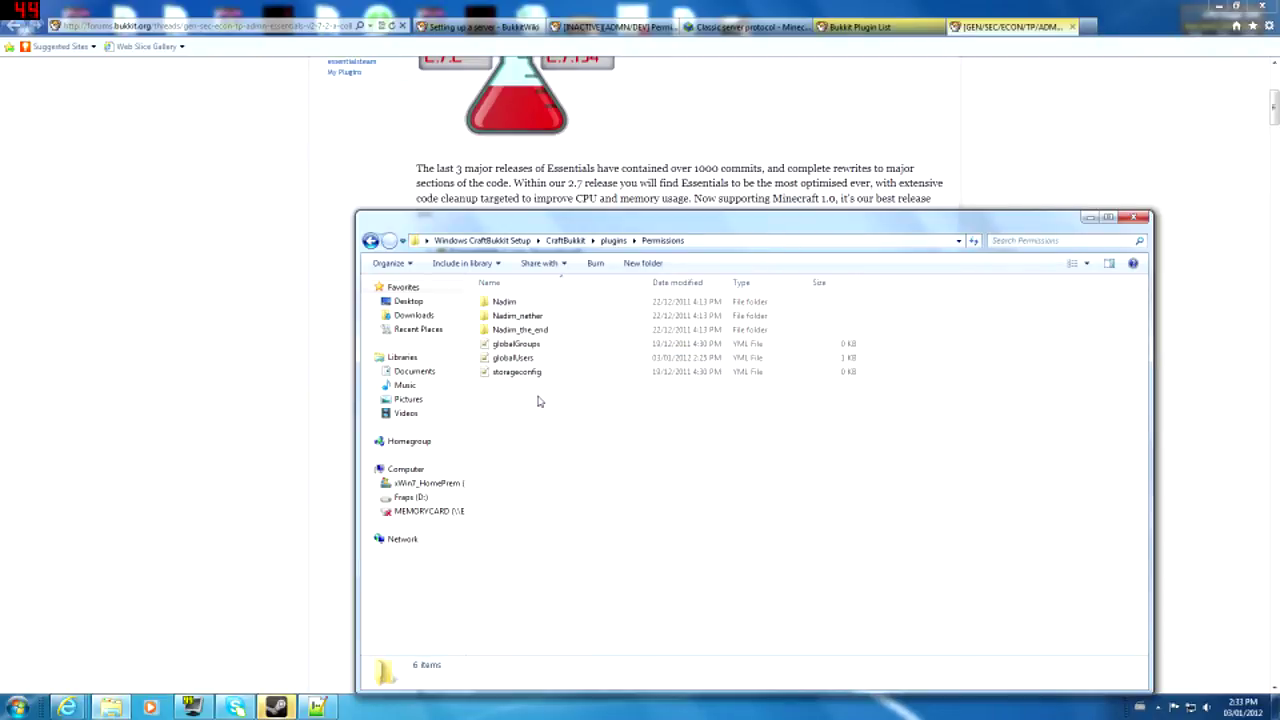
double_click(514, 305)
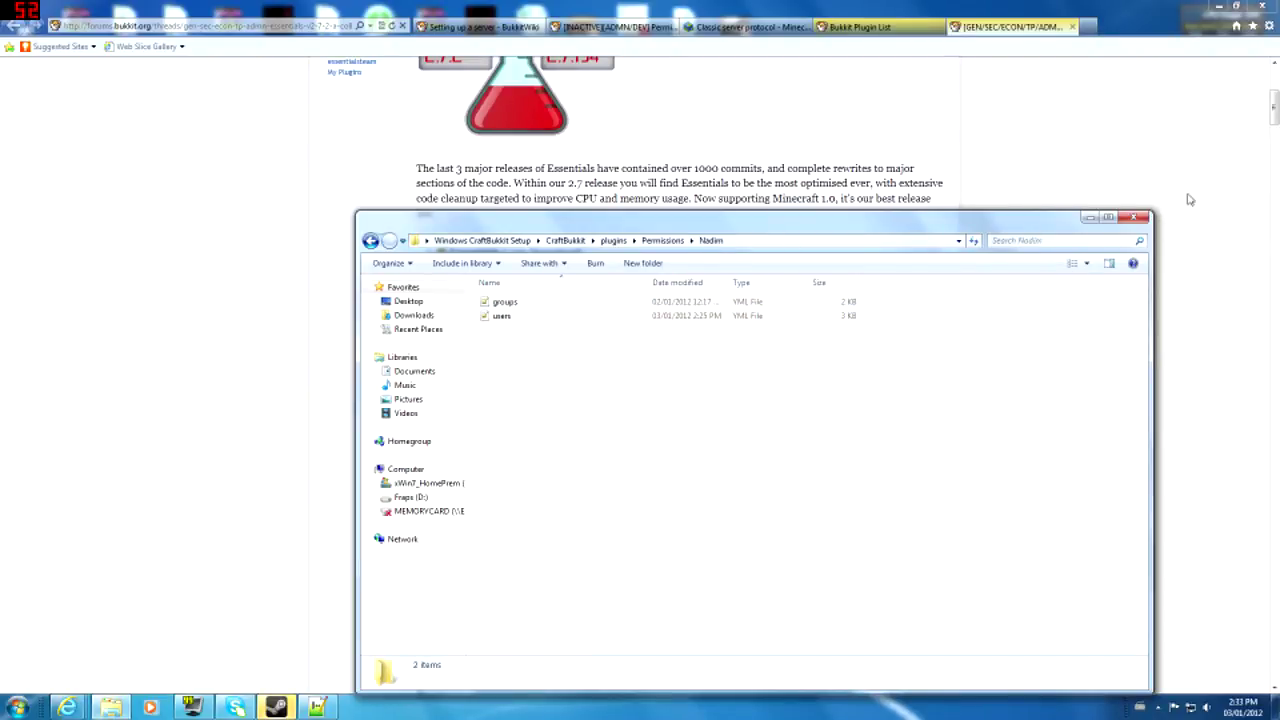
click(1089, 218)
scroll(1066, 232, up, 4)
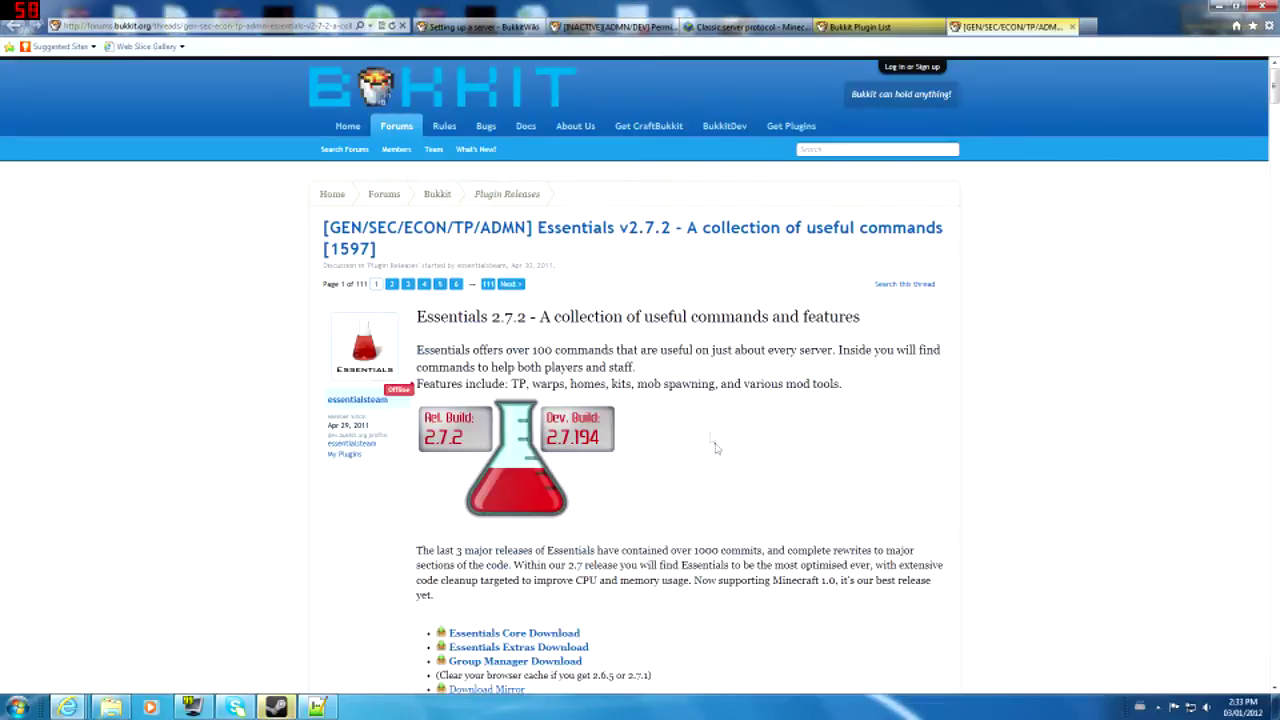
- Close the Bukkit plugin search results tab, leaving the Essentials thread
drag(728, 437, 532, 350)
click(540, 345)
click(877, 27)
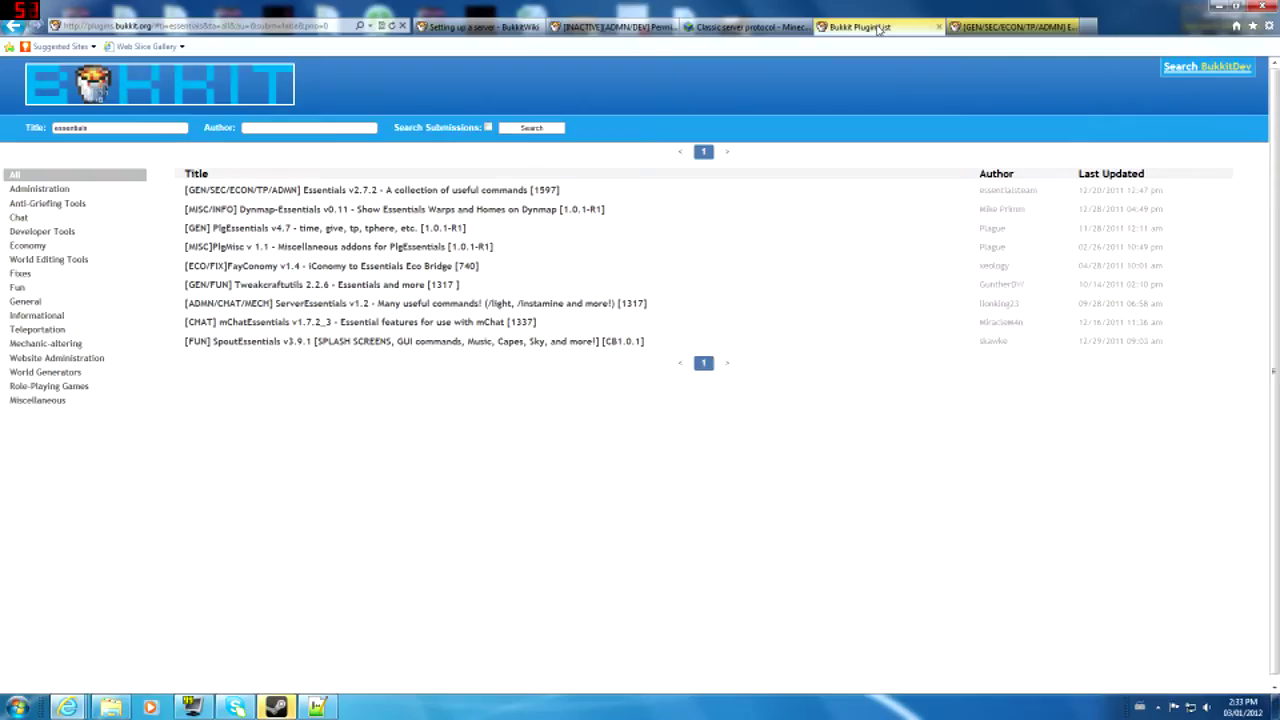
click(938, 27)
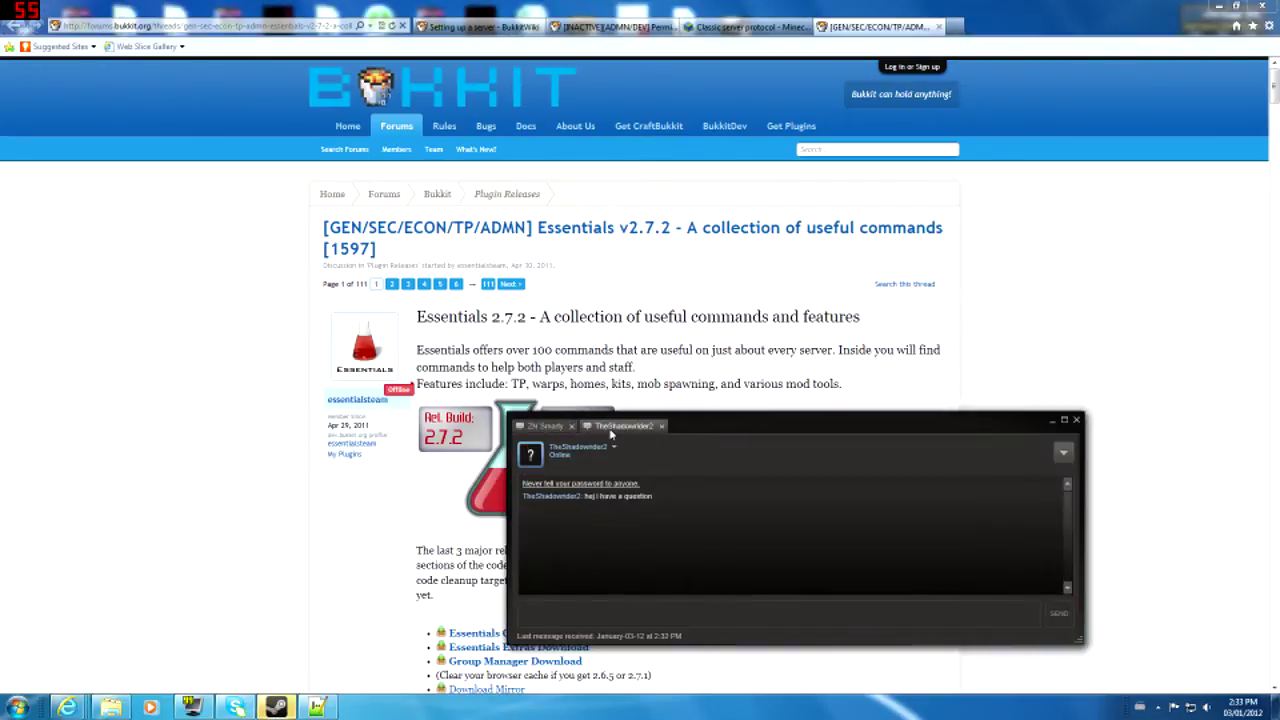
- Reply 'yea wat' in the chat and dismiss the chat window
text(yea wat)
key(Return)
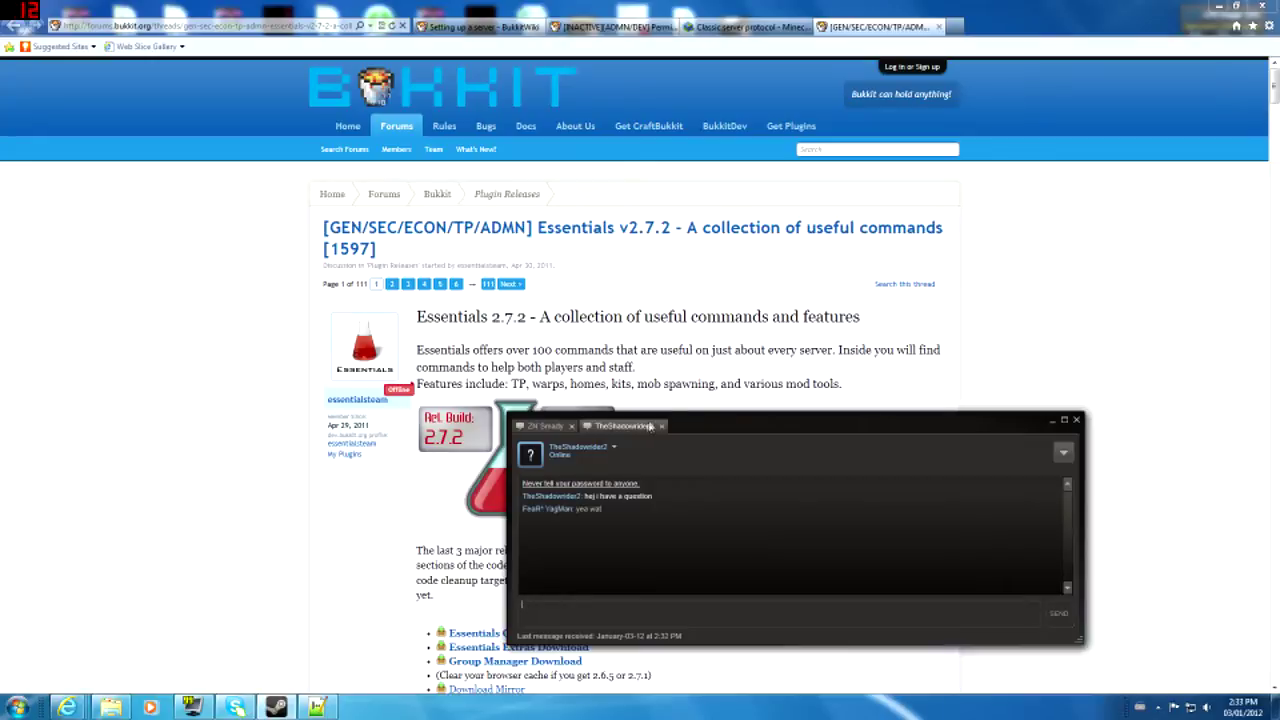
click(284, 707)
click(318, 707)
click(197, 336)
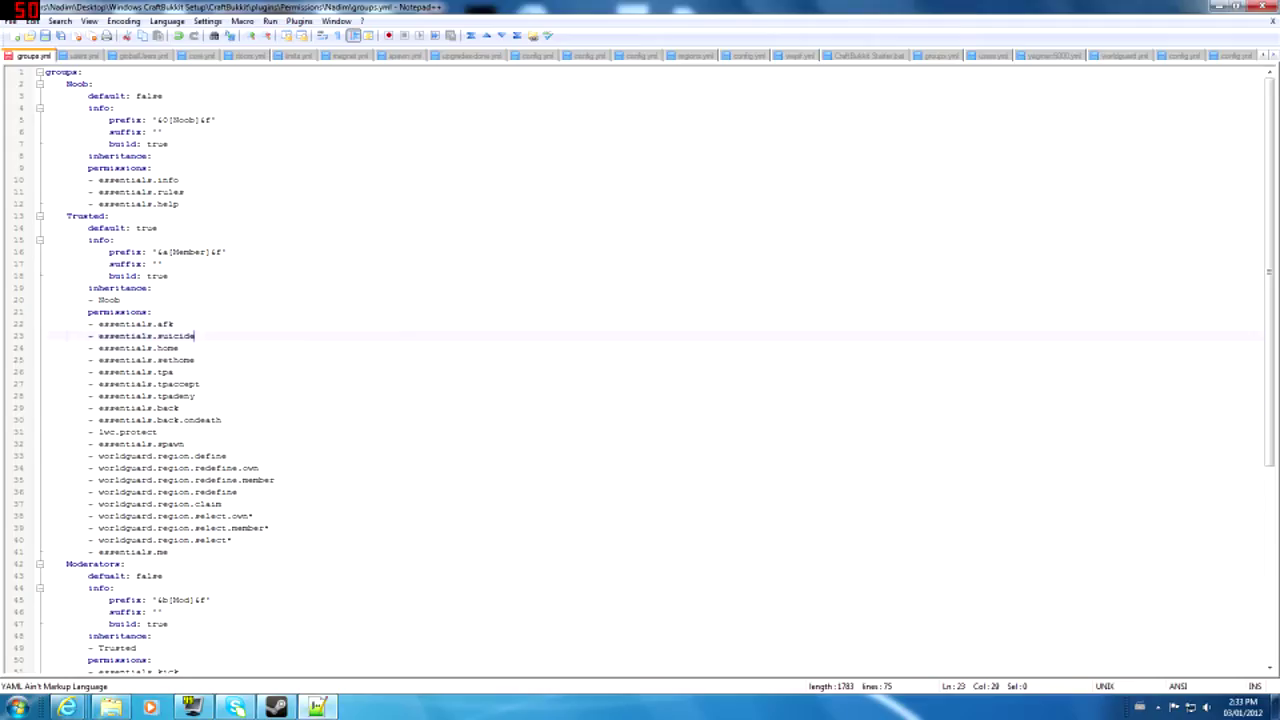
click(158, 432)
click(174, 324)
click(121, 300)
drag(115, 300, 98, 300)
click(121, 300)
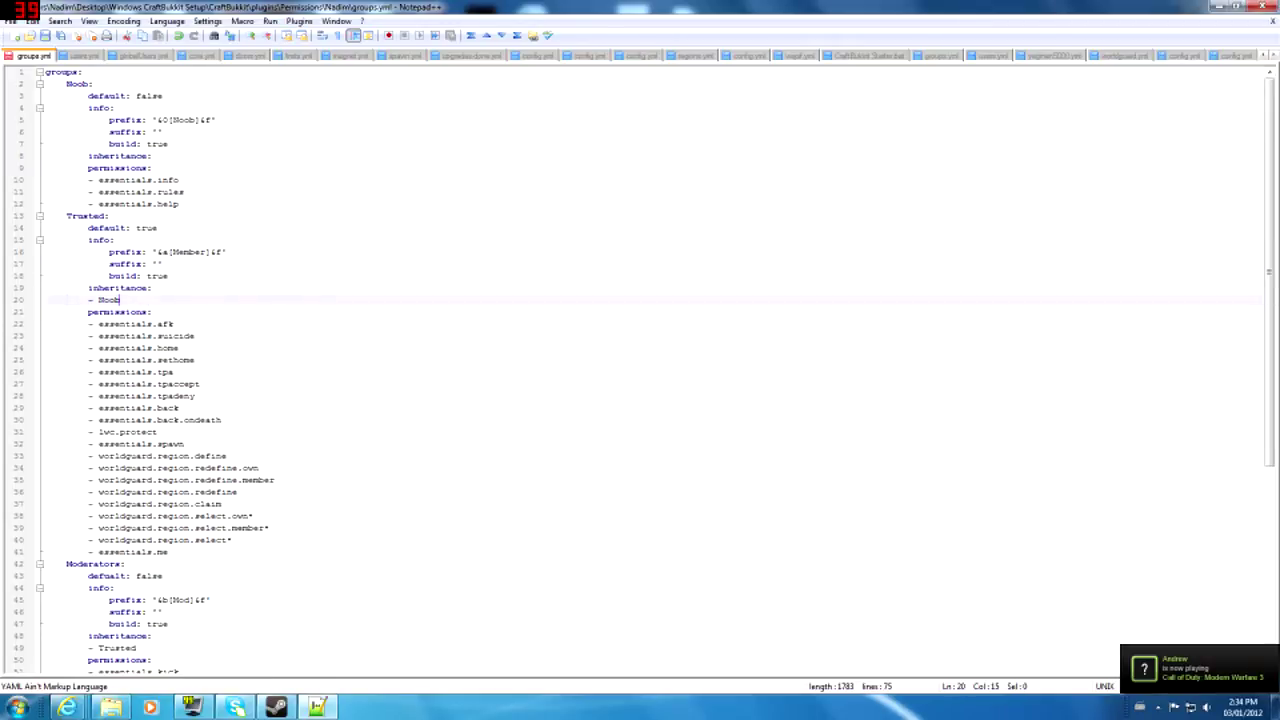
click(94, 84)
click(121, 300)
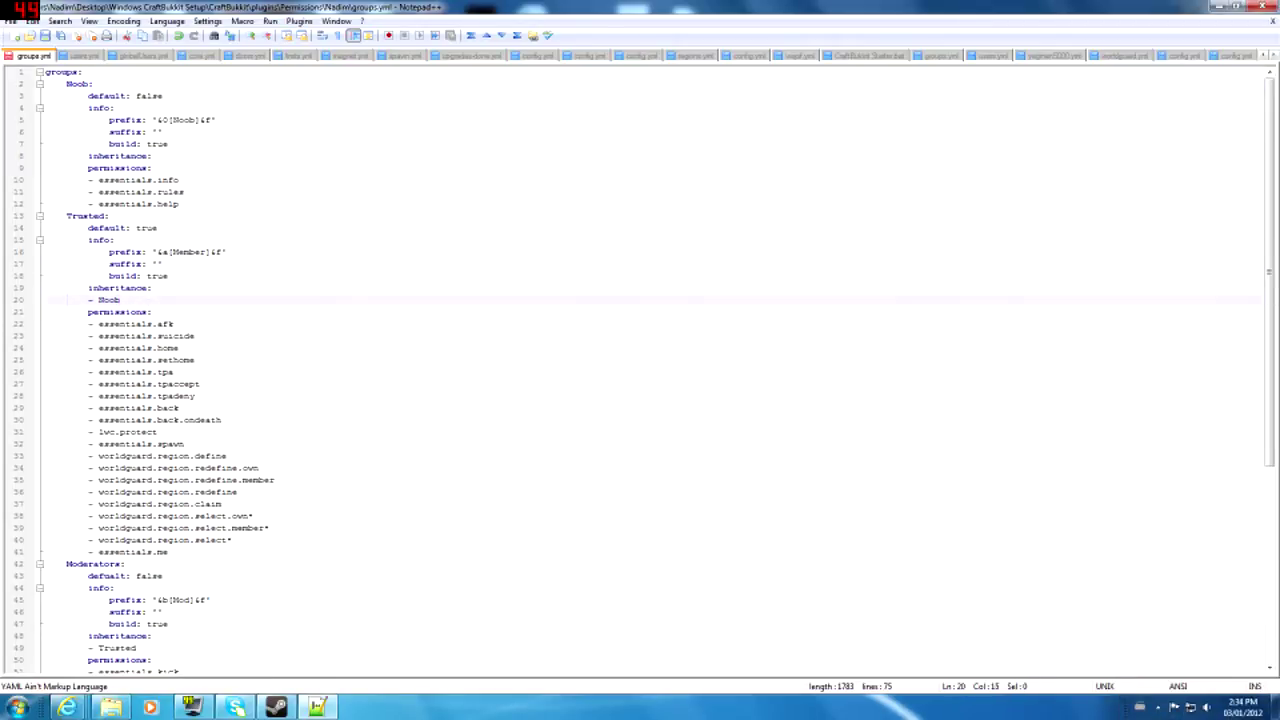
drag(108, 276, 148, 312)
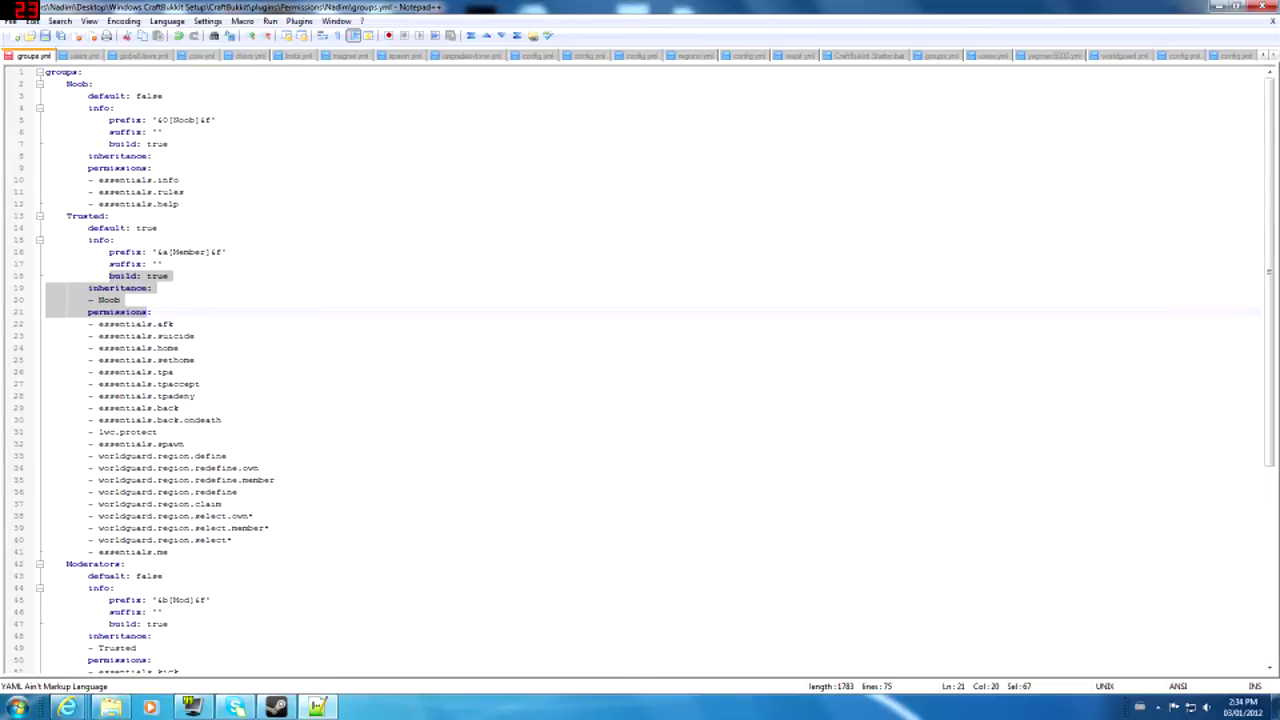
click(131, 302)
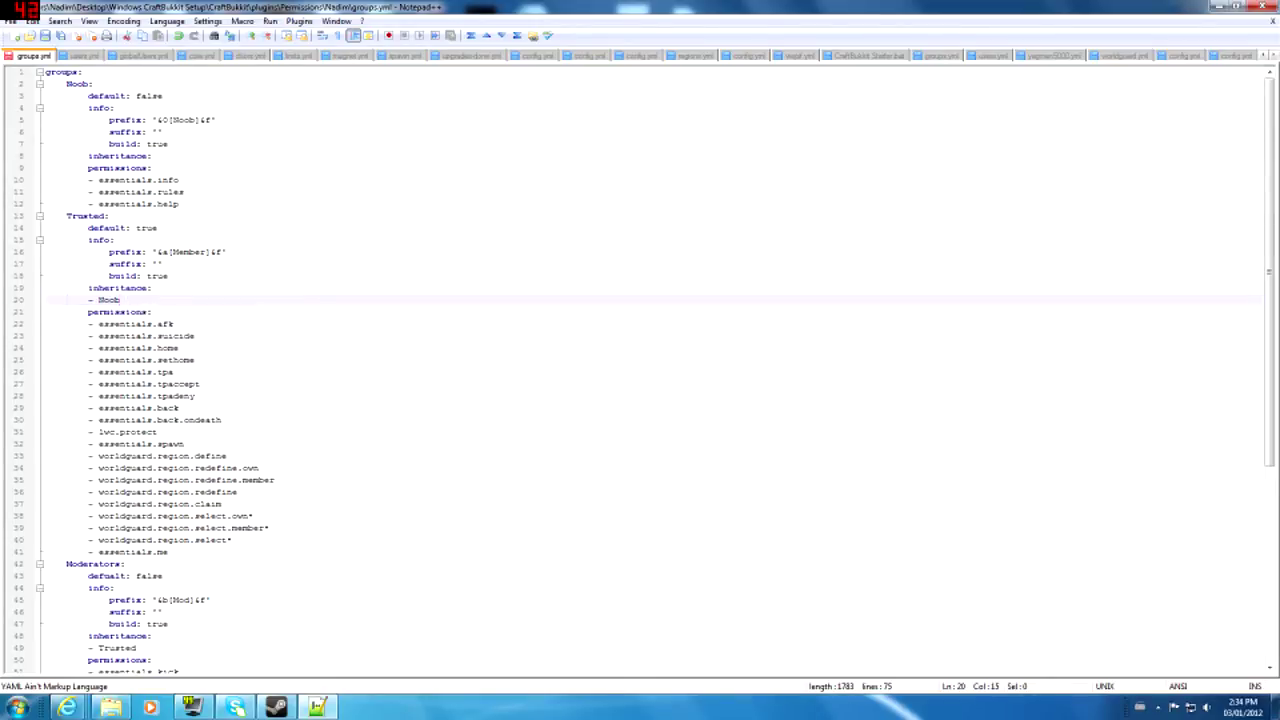
drag(88, 180, 108, 216)
click(203, 528)
click(185, 444)
drag(194, 420, 180, 408)
drag(99, 180, 158, 204)
scroll(158, 204, down, 2)
click(170, 480)
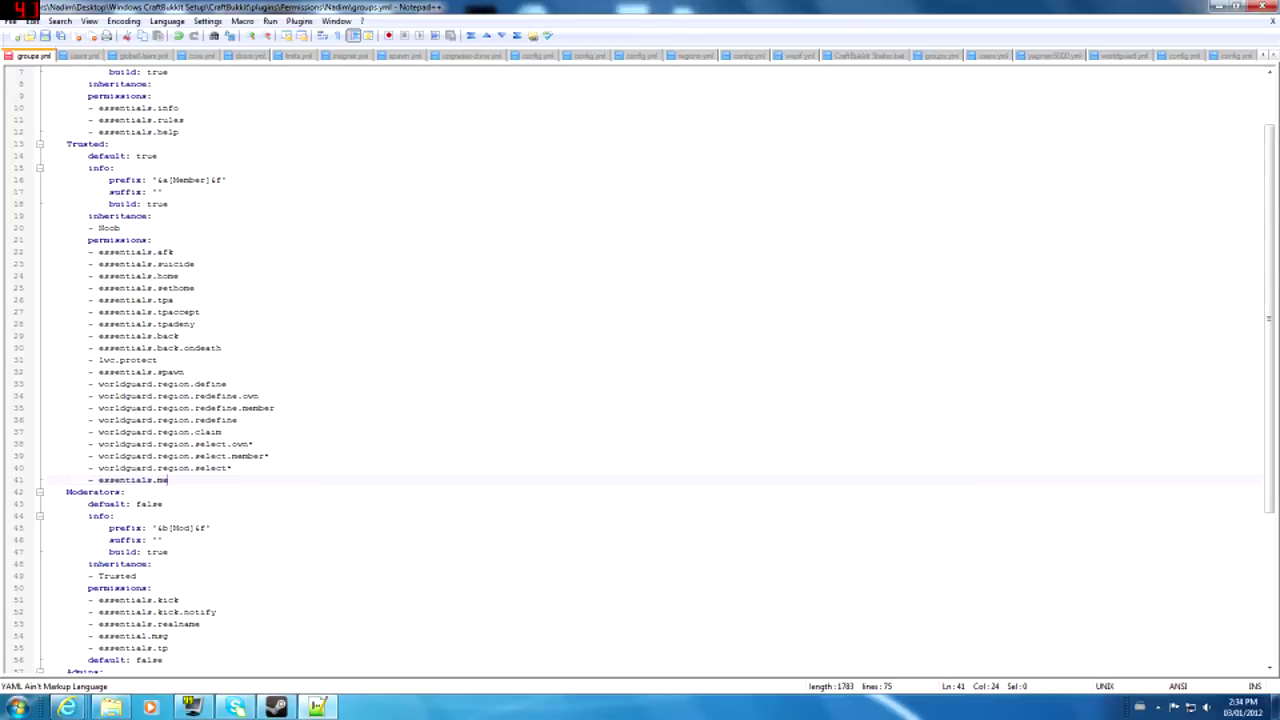
drag(120, 228, 243, 444)
click(242, 456)
scroll(242, 456, down, 2)
drag(109, 516, 199, 576)
click(160, 564)
click(161, 576)
double_click(172, 540)
click(184, 300)
click(180, 264)
scroll(180, 264, up, 4)
scroll(180, 264, down, 4)
scroll(640, 370, down, 2)
scroll(640, 370, up, 6)
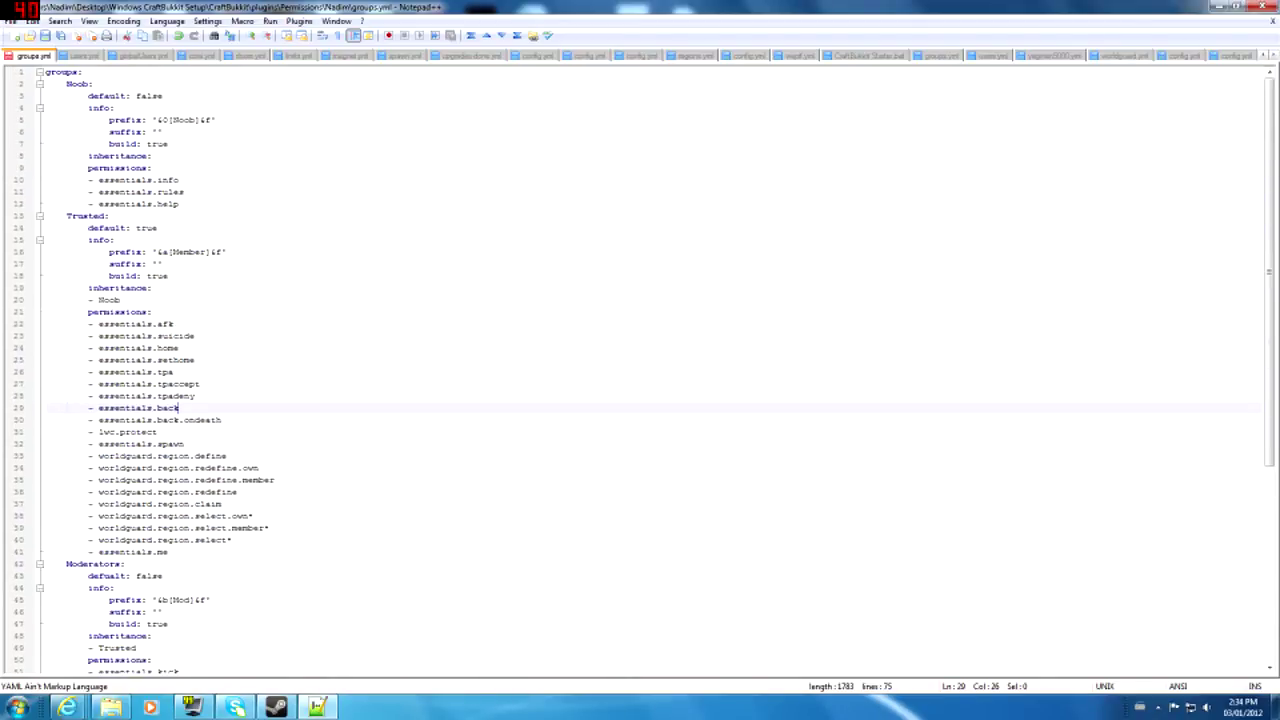
scroll(640, 370, down, 8)
drag(72, 564, 153, 660)
click(118, 612)
click(82, 564)
click(86, 576)
click(77, 564)
click(174, 648)
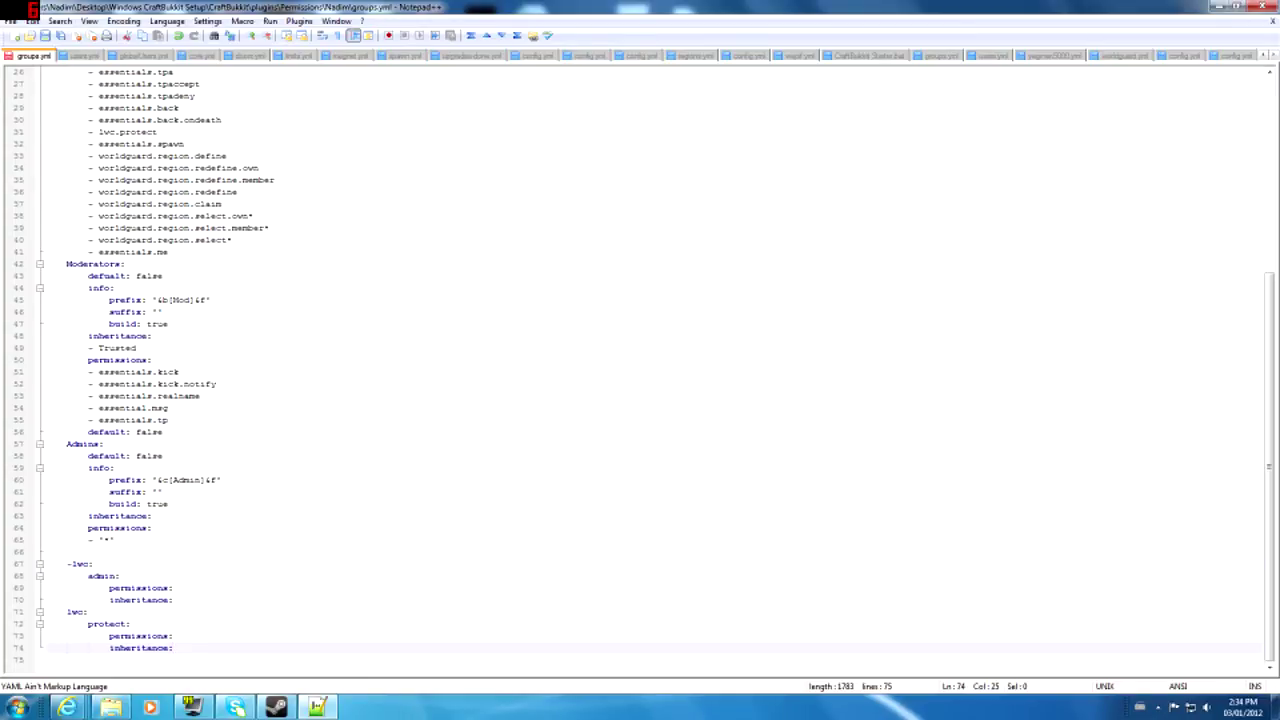
- Add a new 'Buildickers:' group heading after the last line of groups.yml
key(Return)
scroll(640, 370, down, 1)
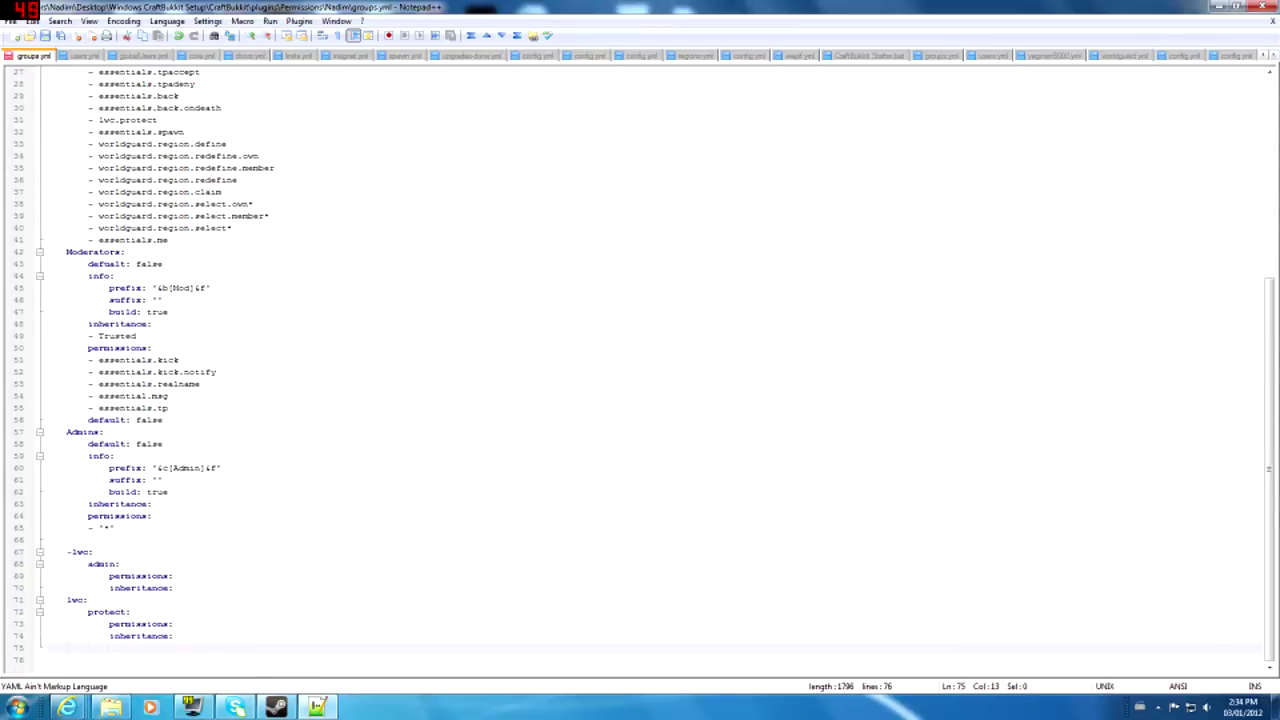
click(67, 648)
text(Build)
text(ickers:)
key(Return)
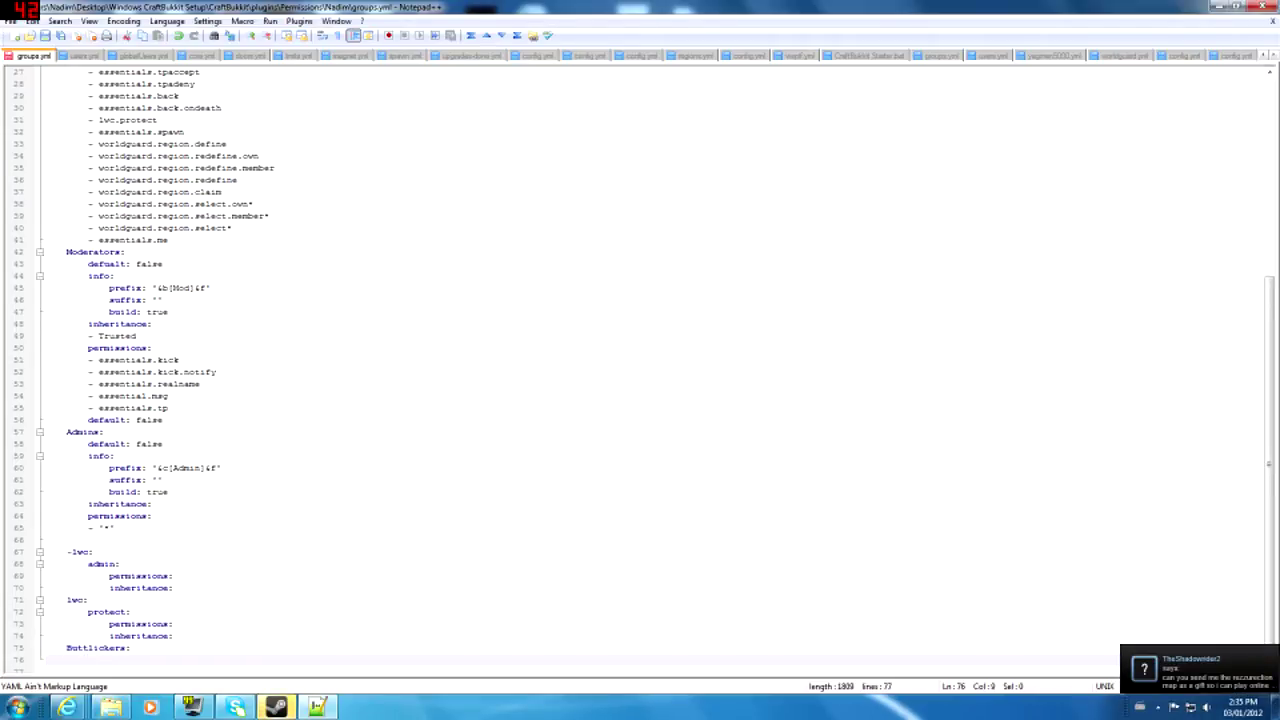
- Matching the Moderators indentation, add 'default: false' under the new group
click(88, 264)
key(ctrl+End)
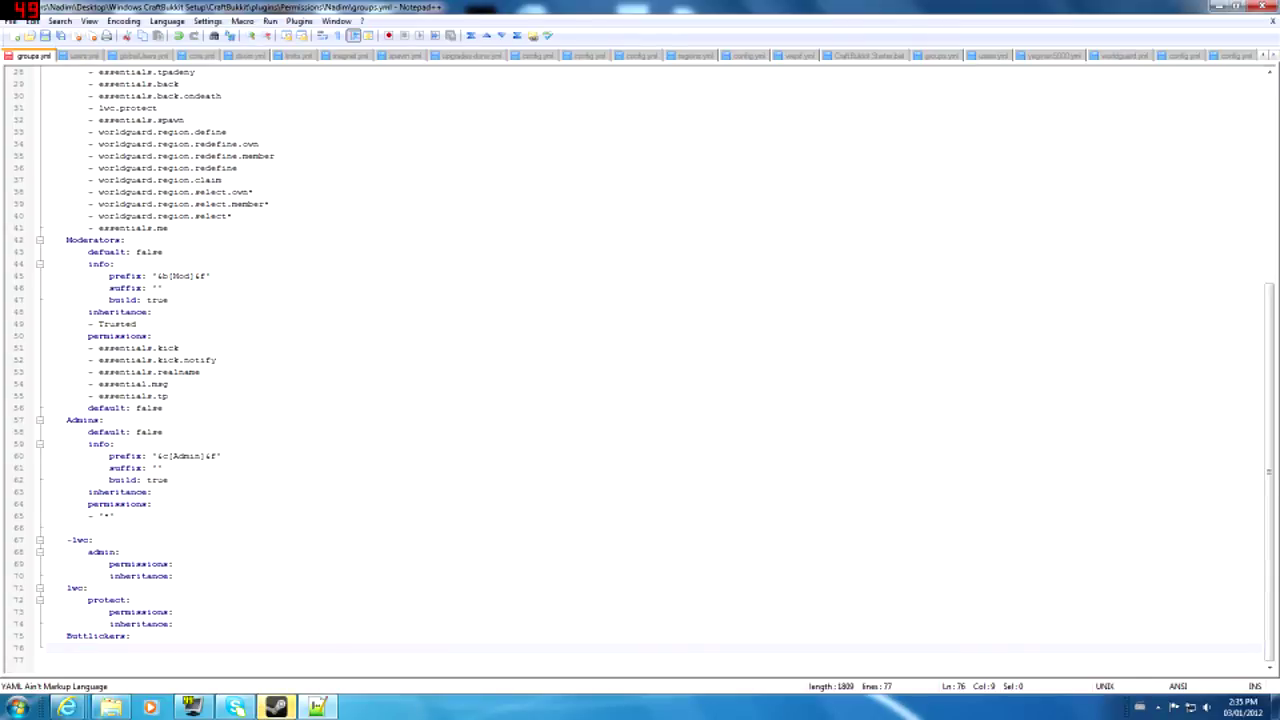
scroll(645, 370, up, 9)
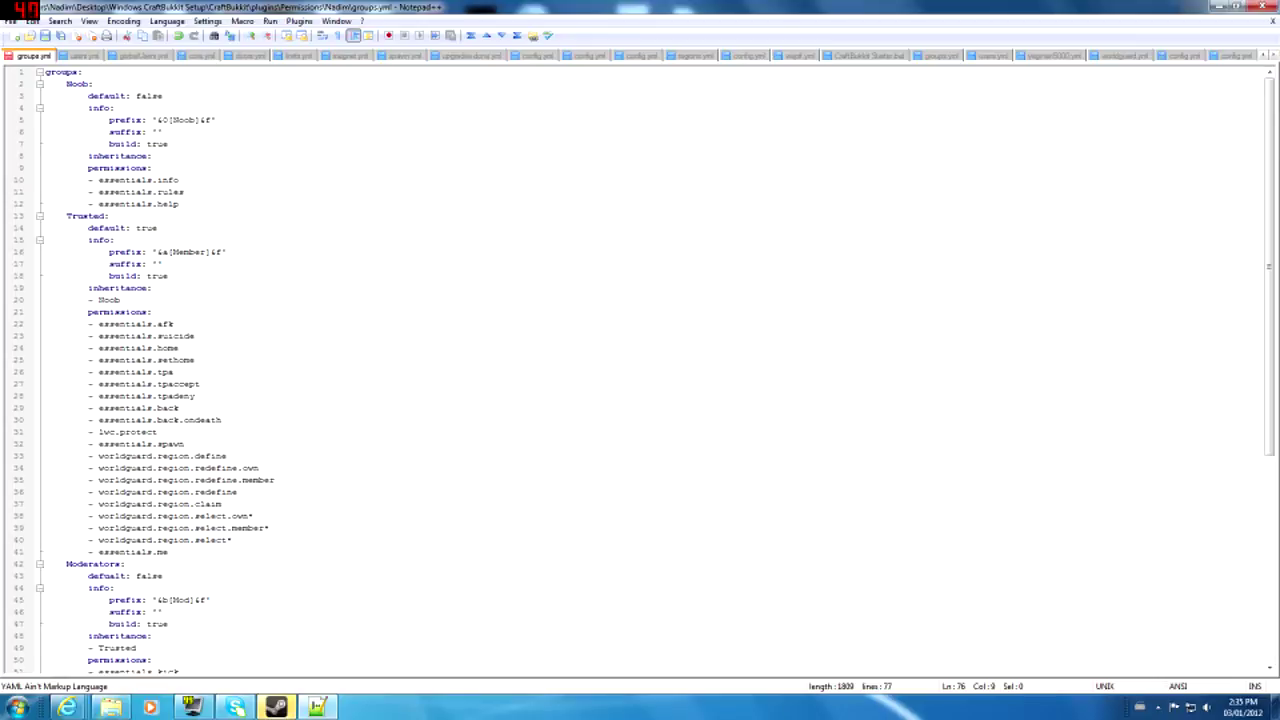
scroll(645, 370, down, 3)
scroll(645, 370, down, 6)
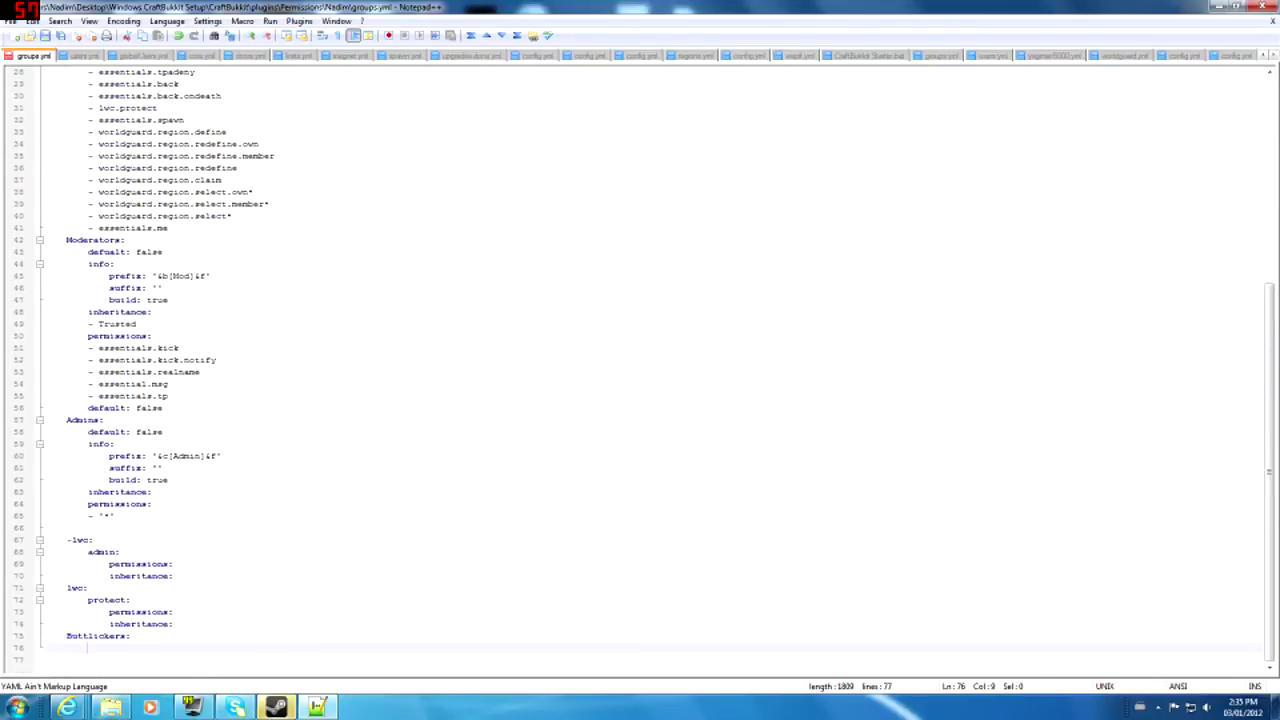
text(default)
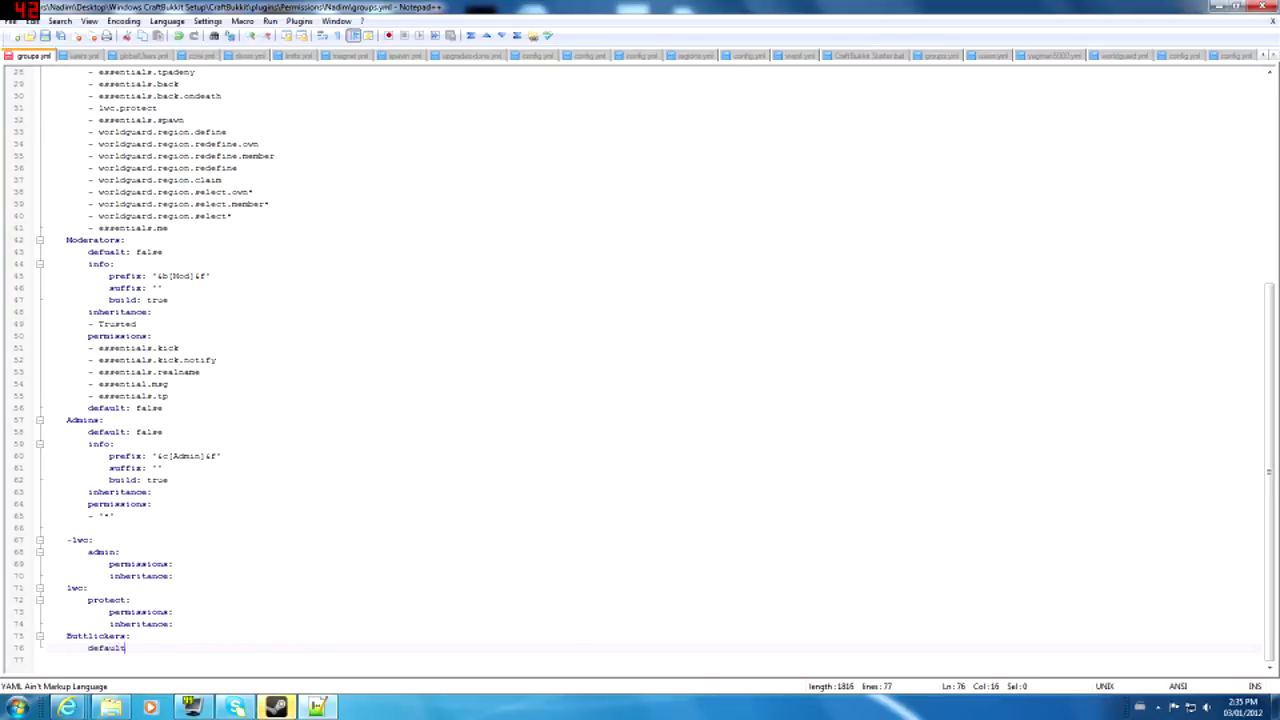
text(: false)
key(Return)
- Add an info: section with an indented prefix '[Buttlicker]'
text(info:)
key(Return)
key(Tab)
text(prefix:)
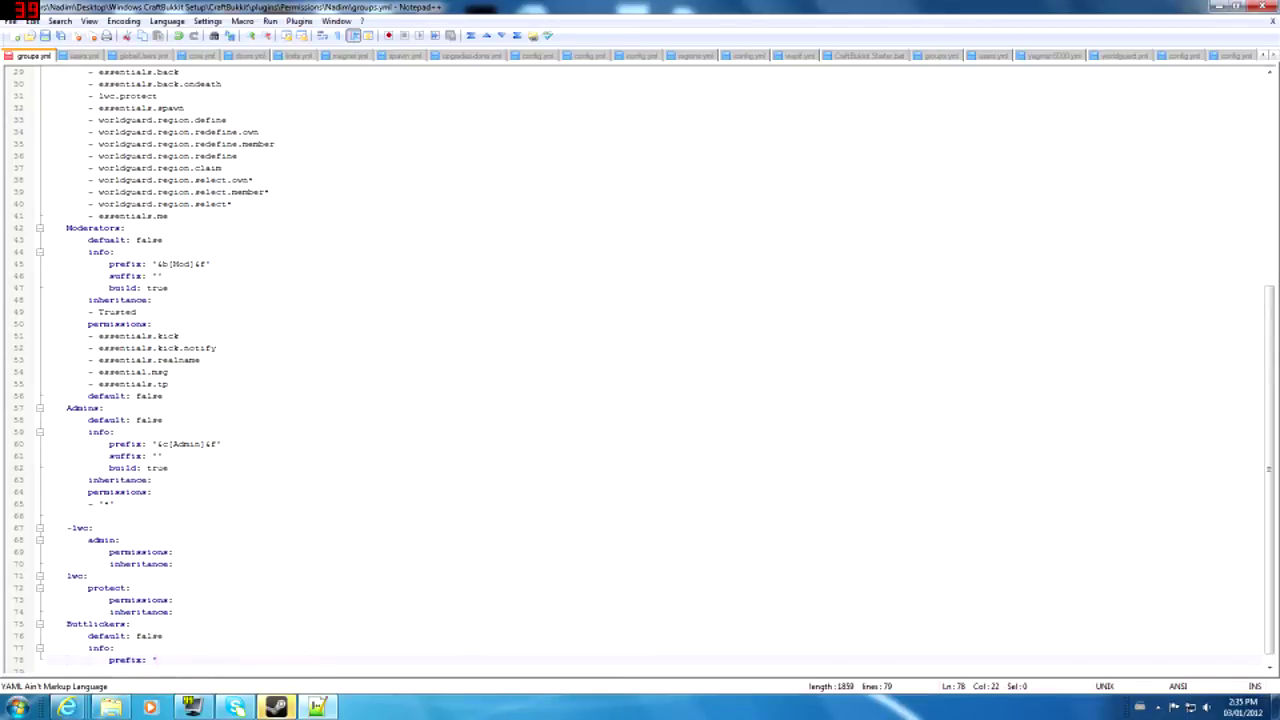
text([Buttlicker])
- Add an empty suffix line and 'build: true' below the prefix
scroll(640, 370, down, 1)
key(Return)
text(suffix:)
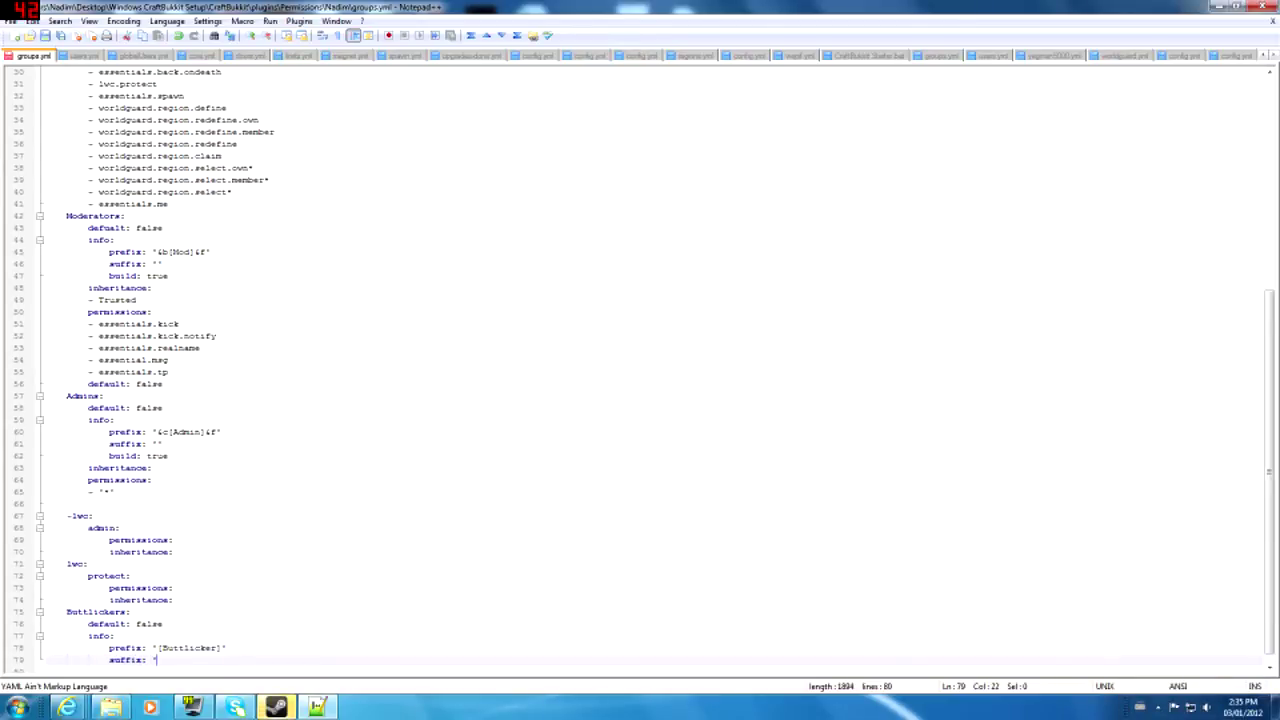
key(Return)
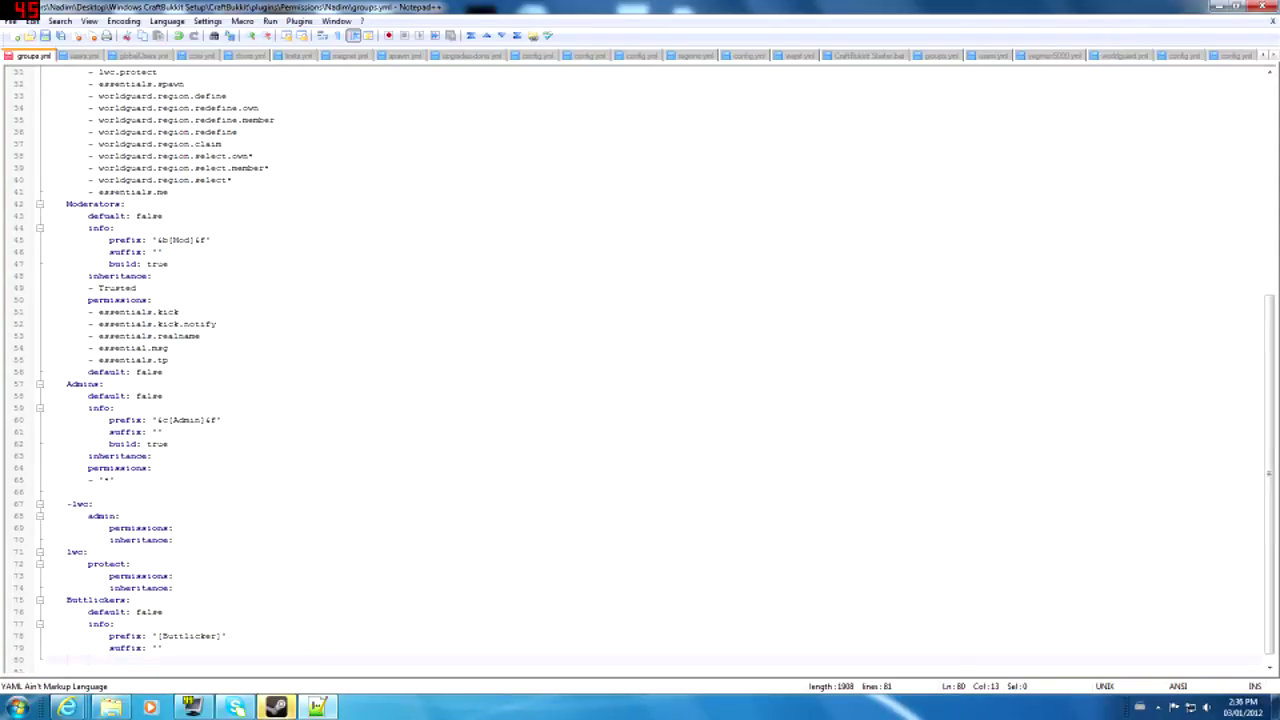
text(build: true)
scroll(640, 368, down, 1)
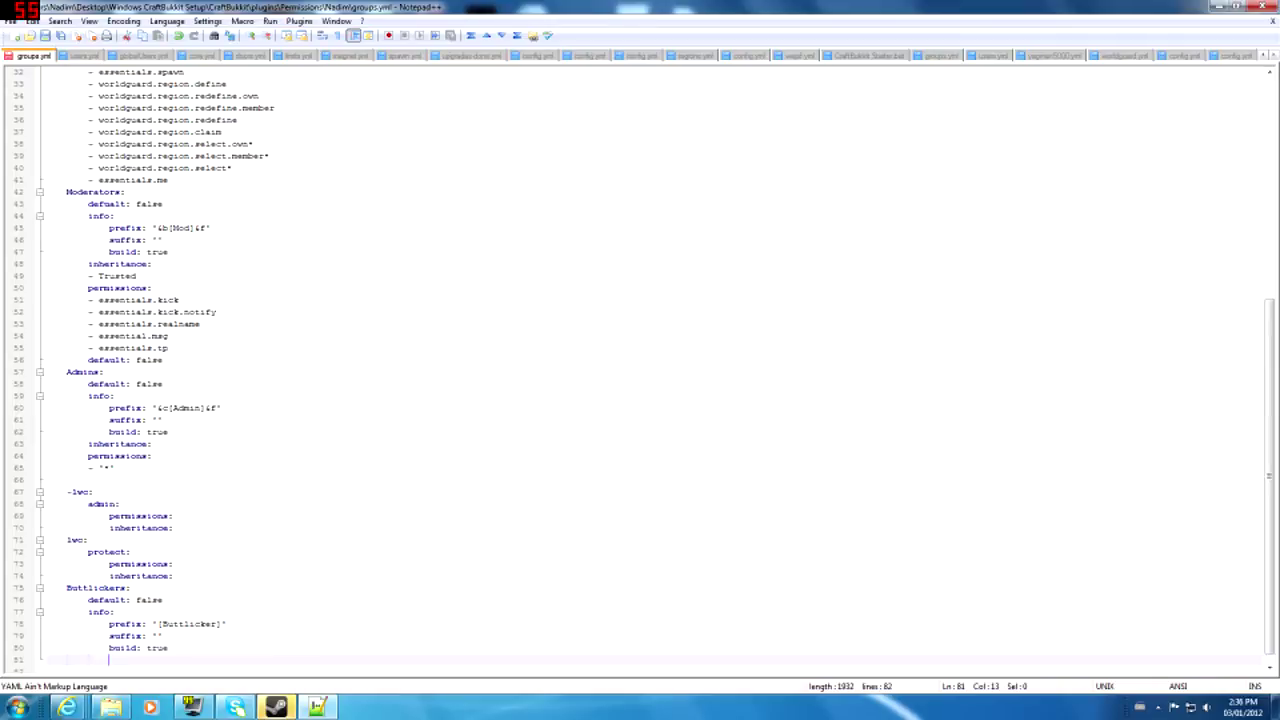
- Add an inheritance: list whose first entry is '- Trusted'
key(Down)
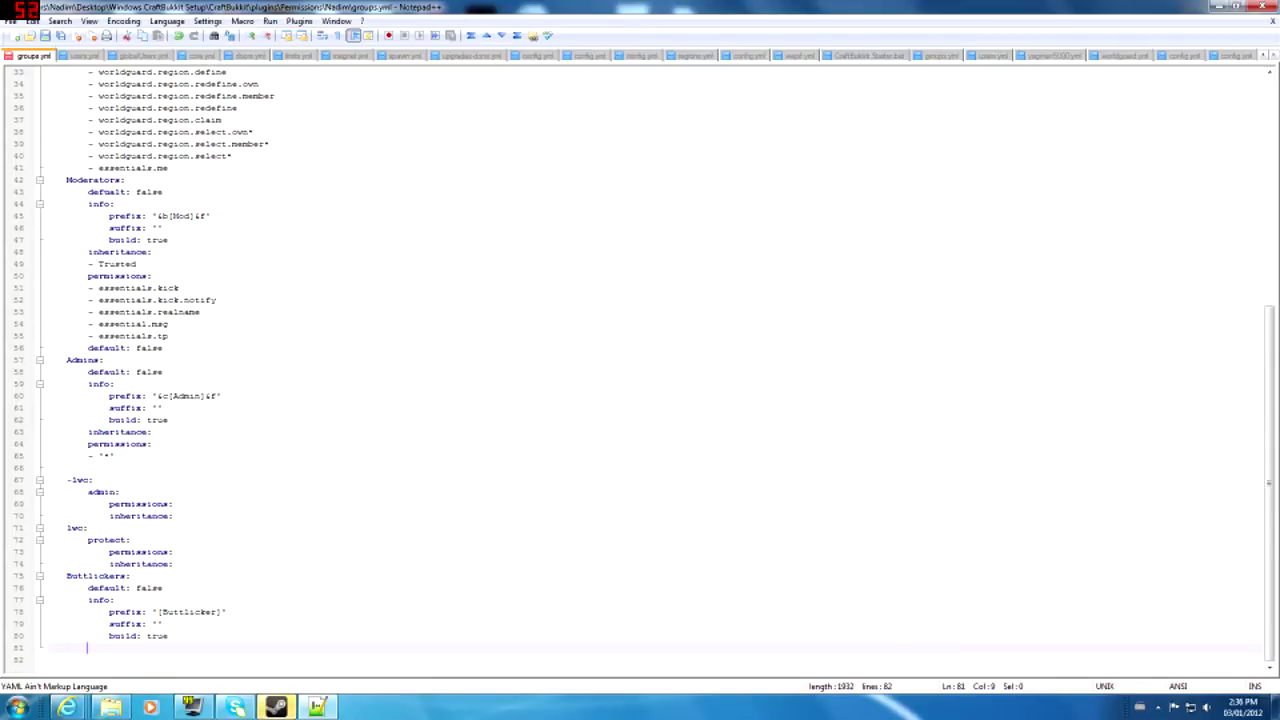
key(BackSpace)
key(BackSpace)
key(BackSpace)
key(BackSpace)
key(BackSpace)
text(inheritance:)
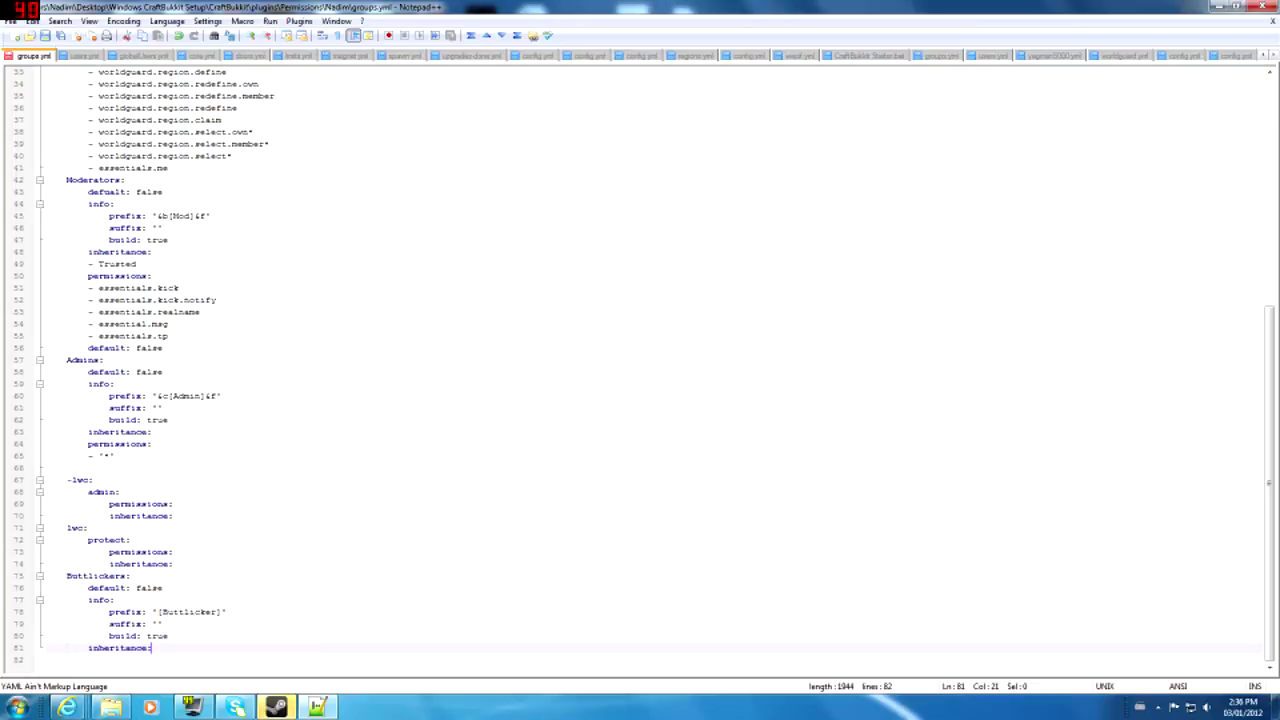
key(Return)
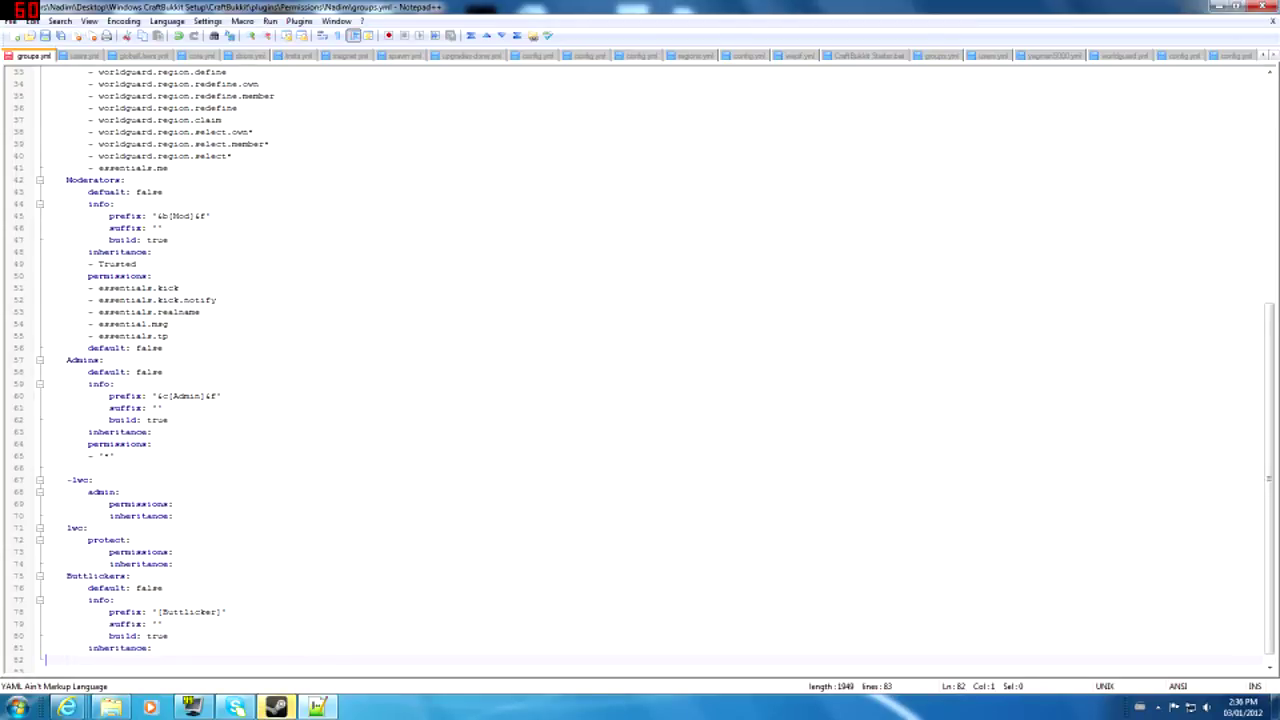
text(- Trusted)
scroll(640, 370, up, 10)
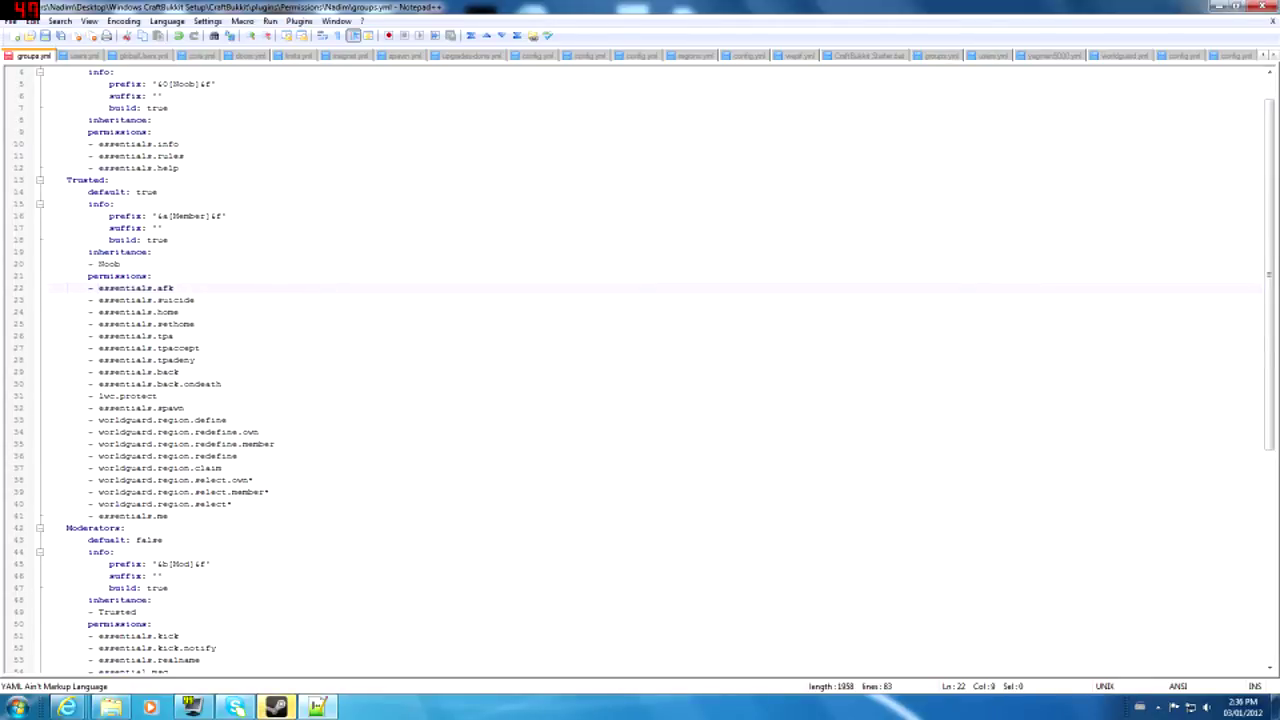
- Add a 'permissions:' heading below '- Trusted' in the Buttlickers group
click(141, 300)
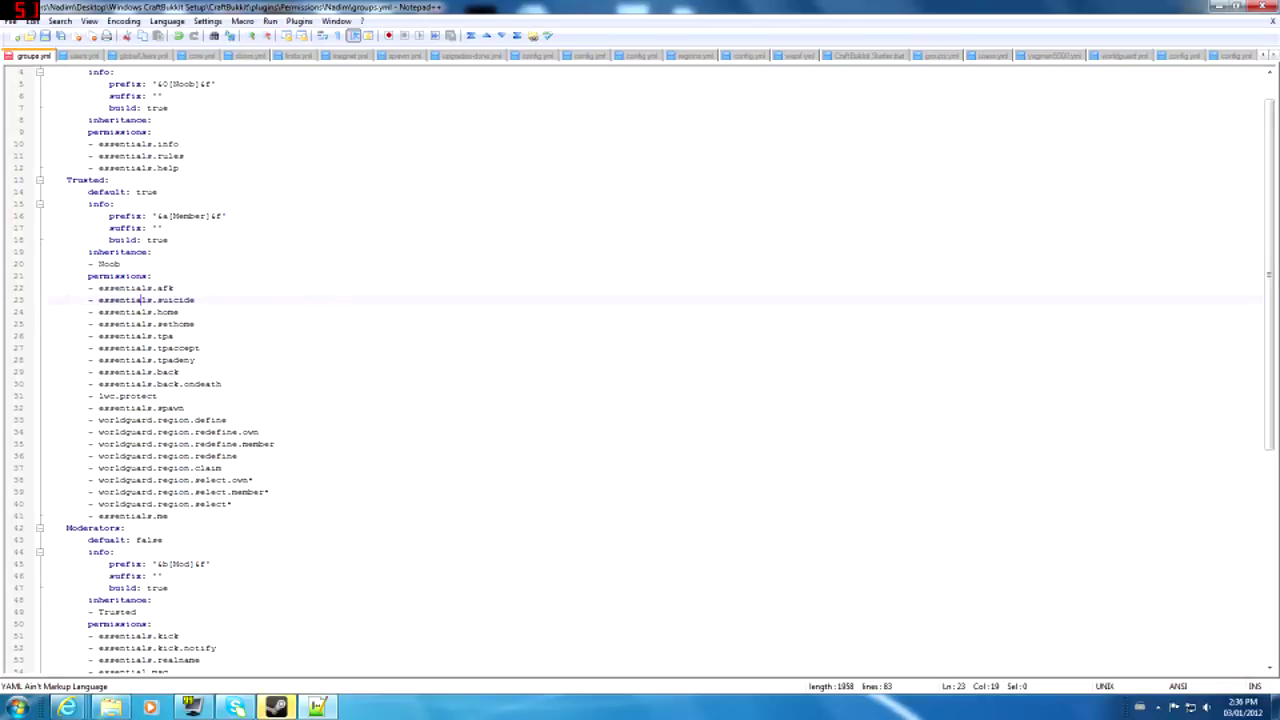
click(174, 336)
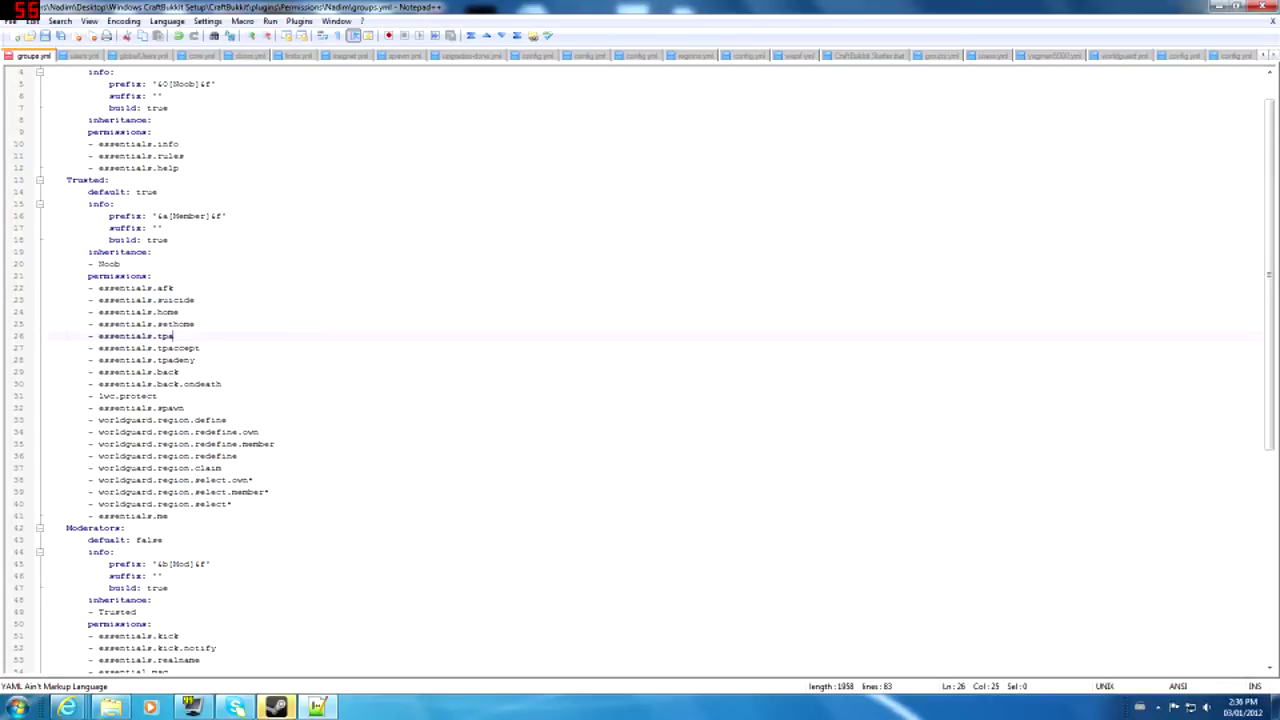
click(98, 396)
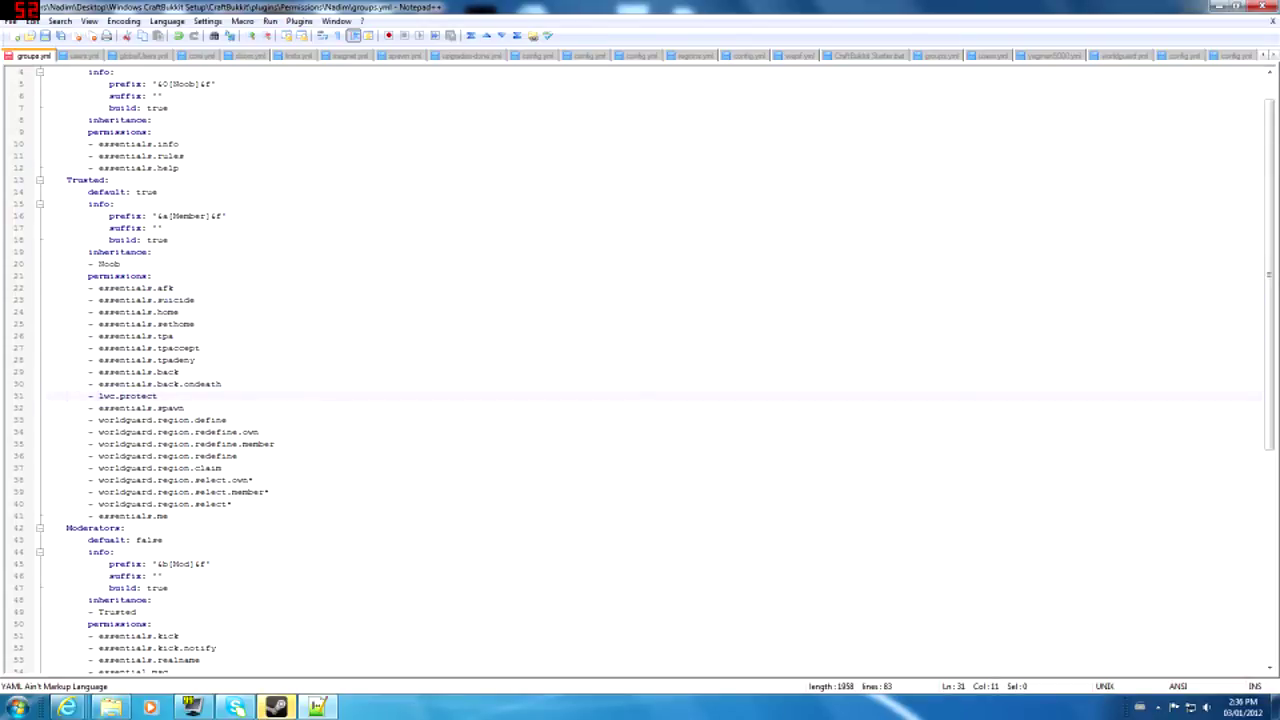
scroll(640, 370, down, 10)
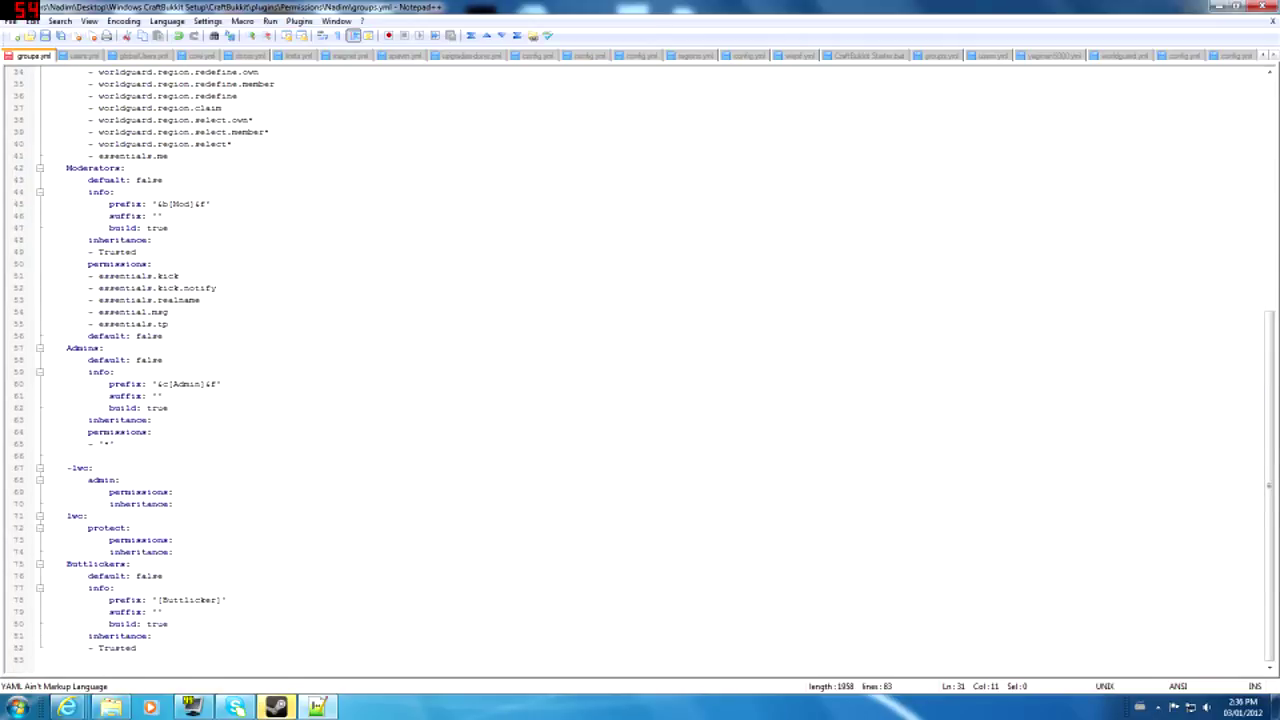
key(End)
key(Return)
key(Return)
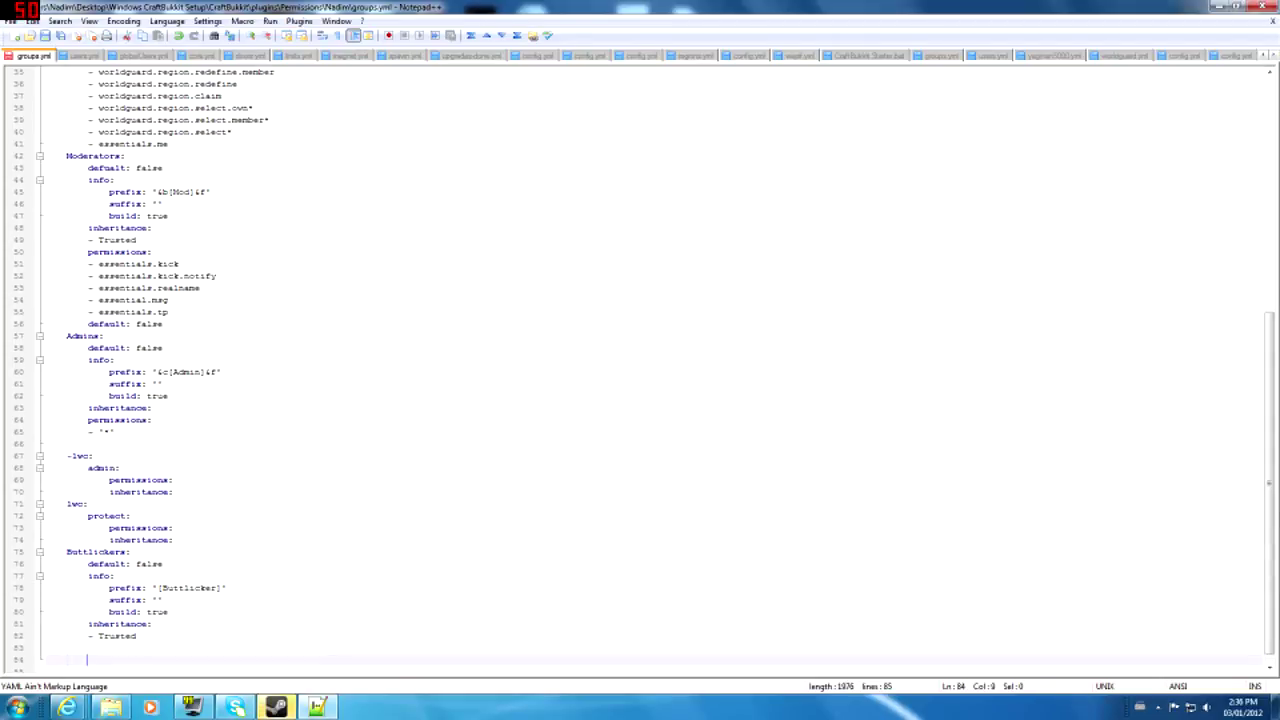
text(permissions:)
key(Return)
- Review the new Buttlickers block and the worldguard.region.select.own* line, then put the chat away
click(199, 588)
scroll(199, 576, down, 1)
drag(66, 528, 152, 624)
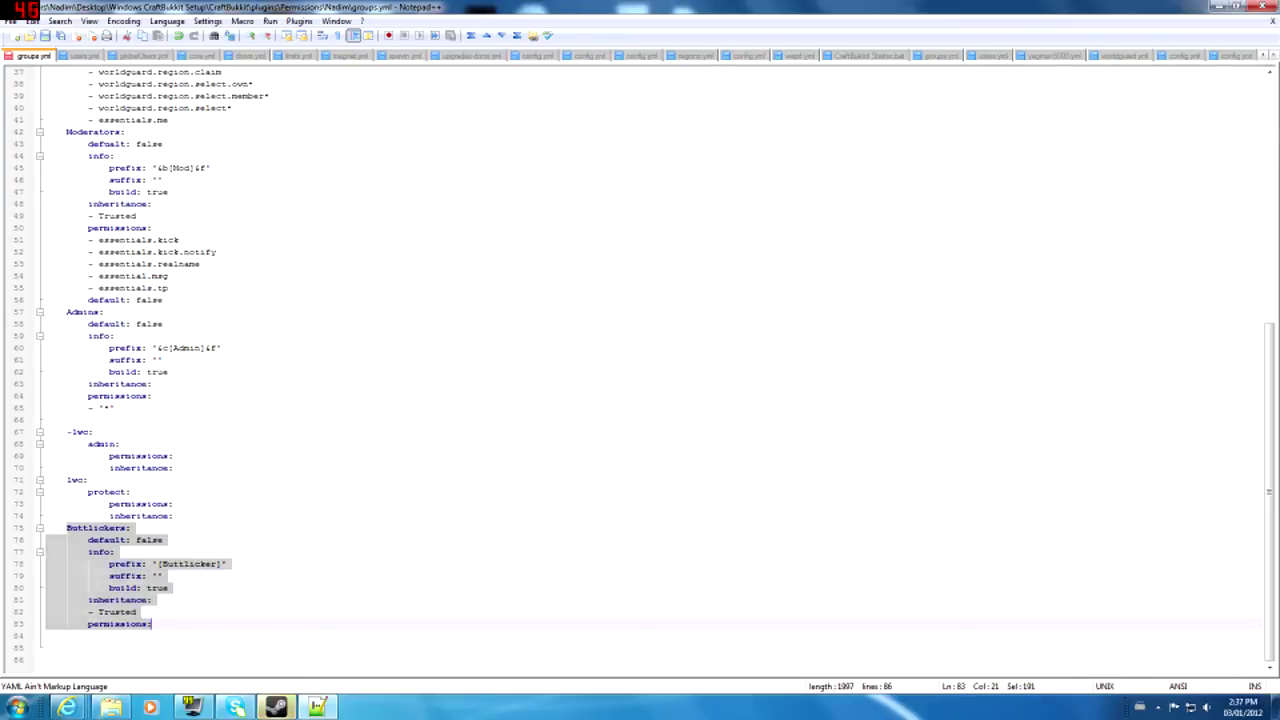
click(152, 624)
scroll(170, 400, up, 9)
drag(157, 312, 222, 396)
triple_click(213, 408)
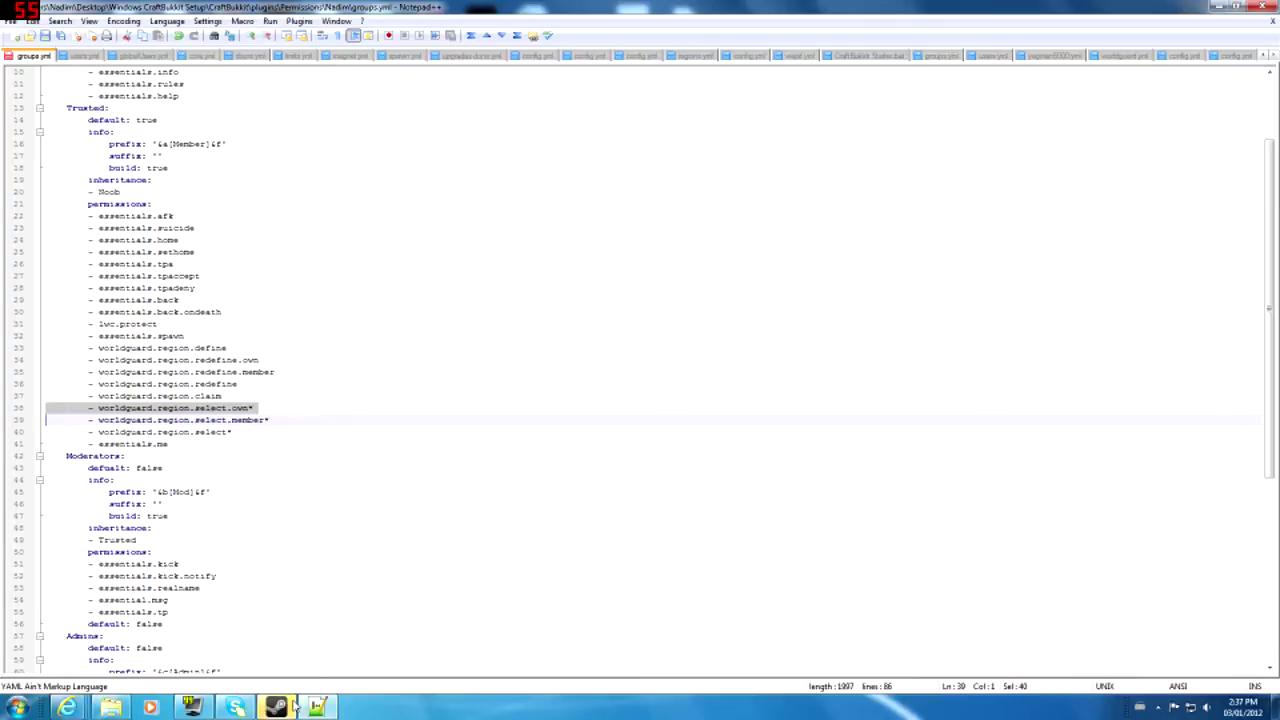
click(278, 707)
click(285, 707)
- Close the YouTube tab and return to the Essentials forum thread
mouse_move(67, 707)
click(267, 629)
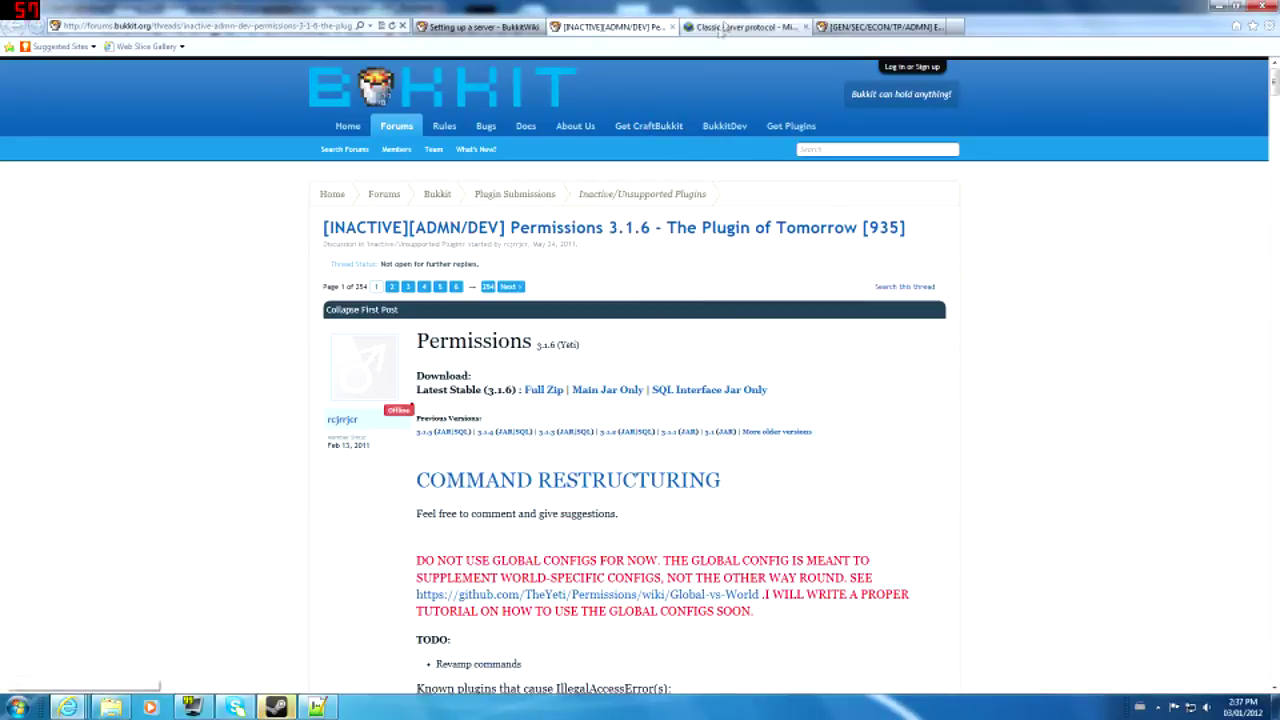
click(956, 27)
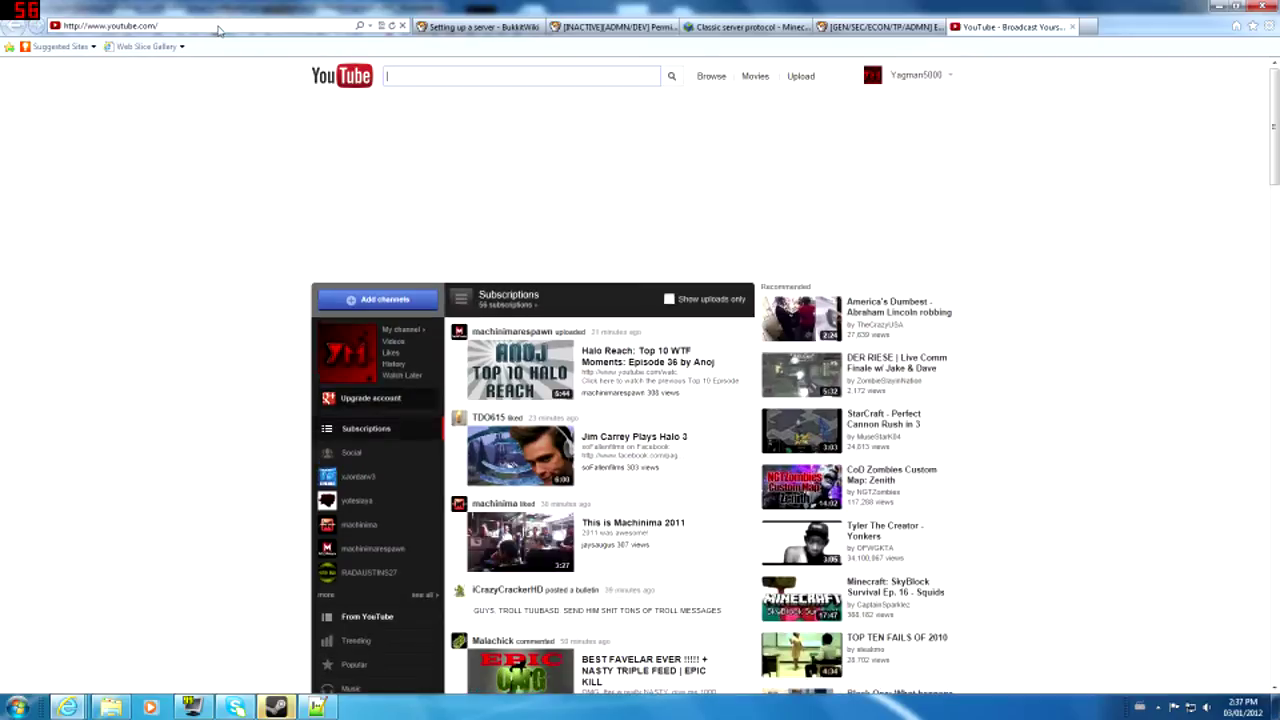
click(1072, 27)
click(750, 27)
click(880, 27)
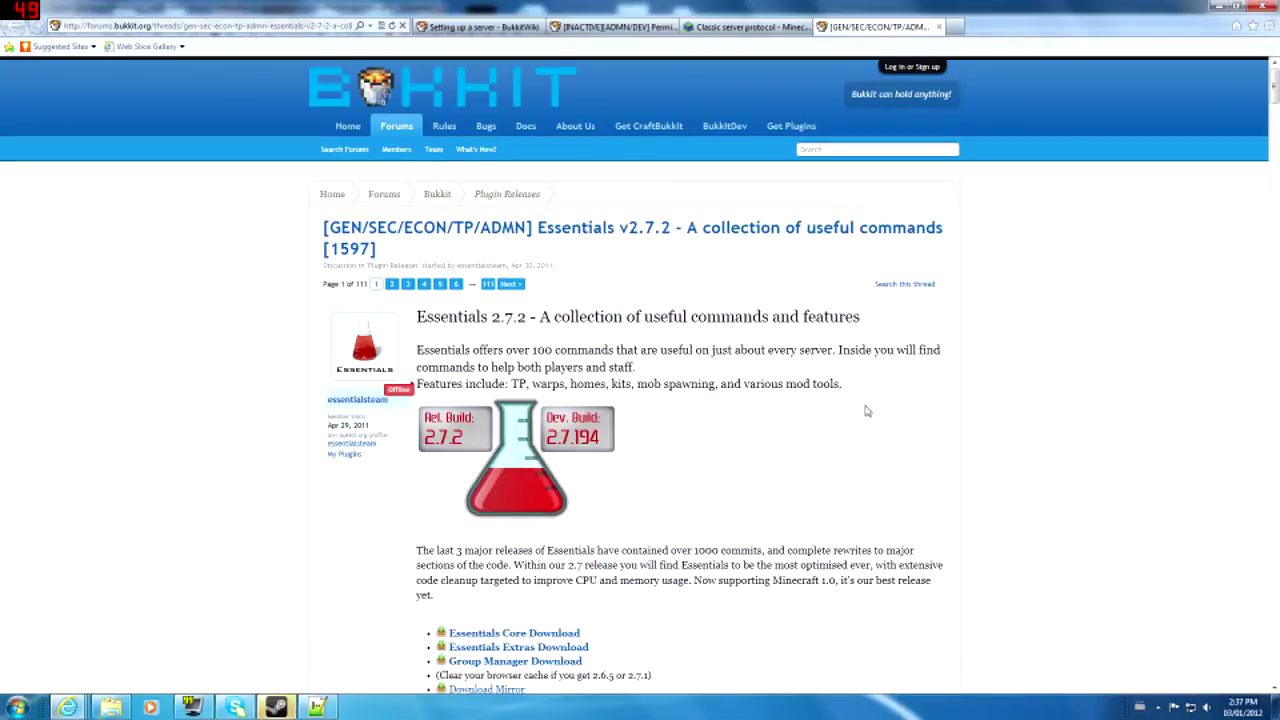
- Review the Essentials thread's recommended plugins, highlighting the WorldEdit and WorldGuard entries
scroll(867, 411, down, 5)
scroll(851, 404, down, 10)
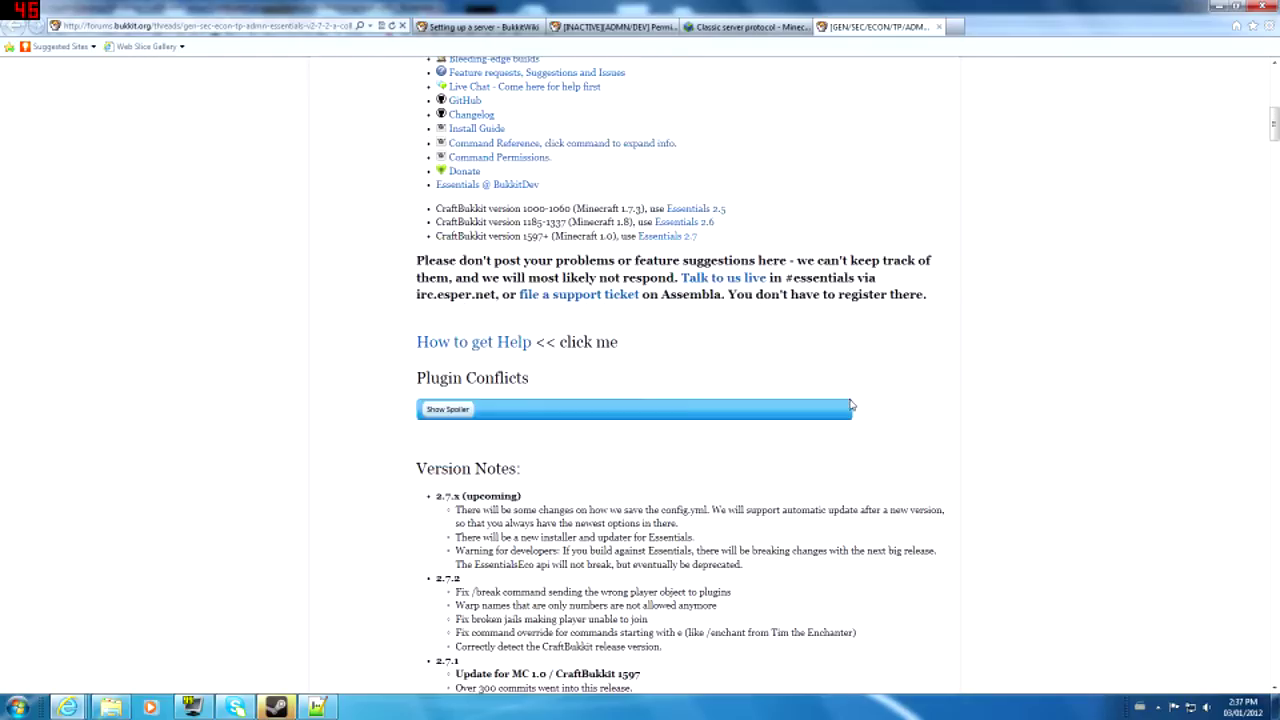
scroll(851, 404, down, 15)
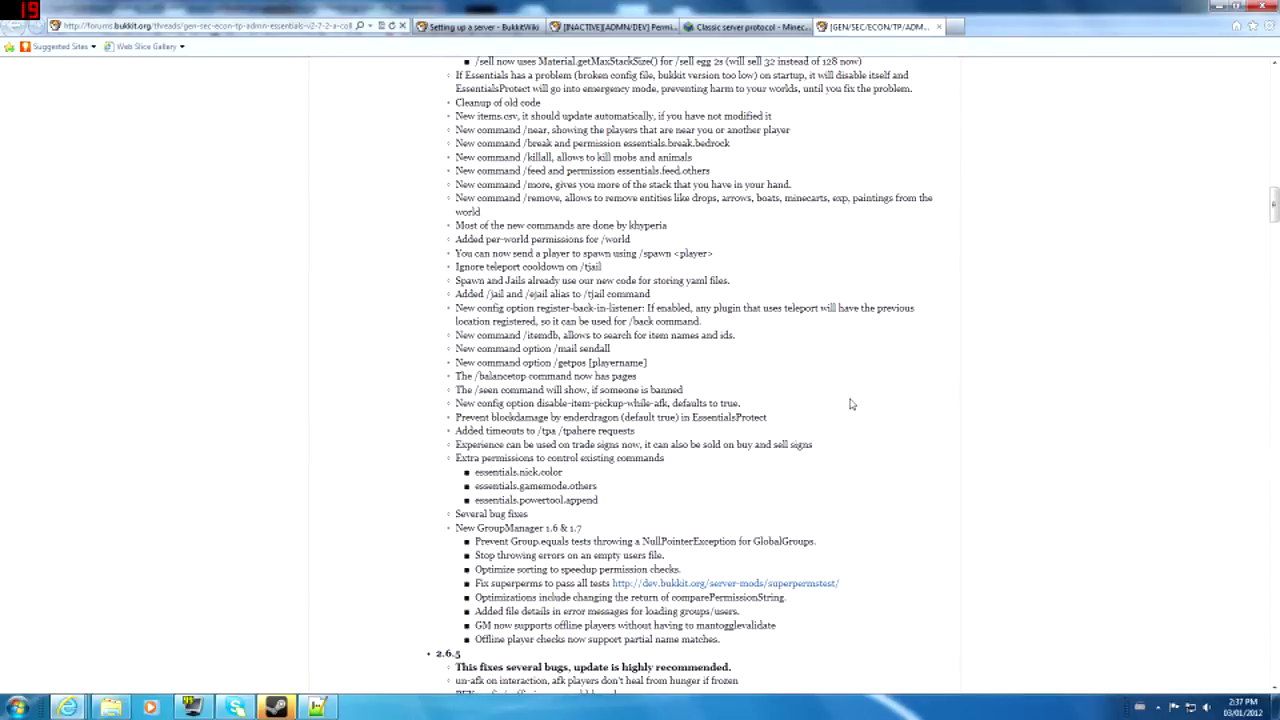
scroll(851, 404, down, 15)
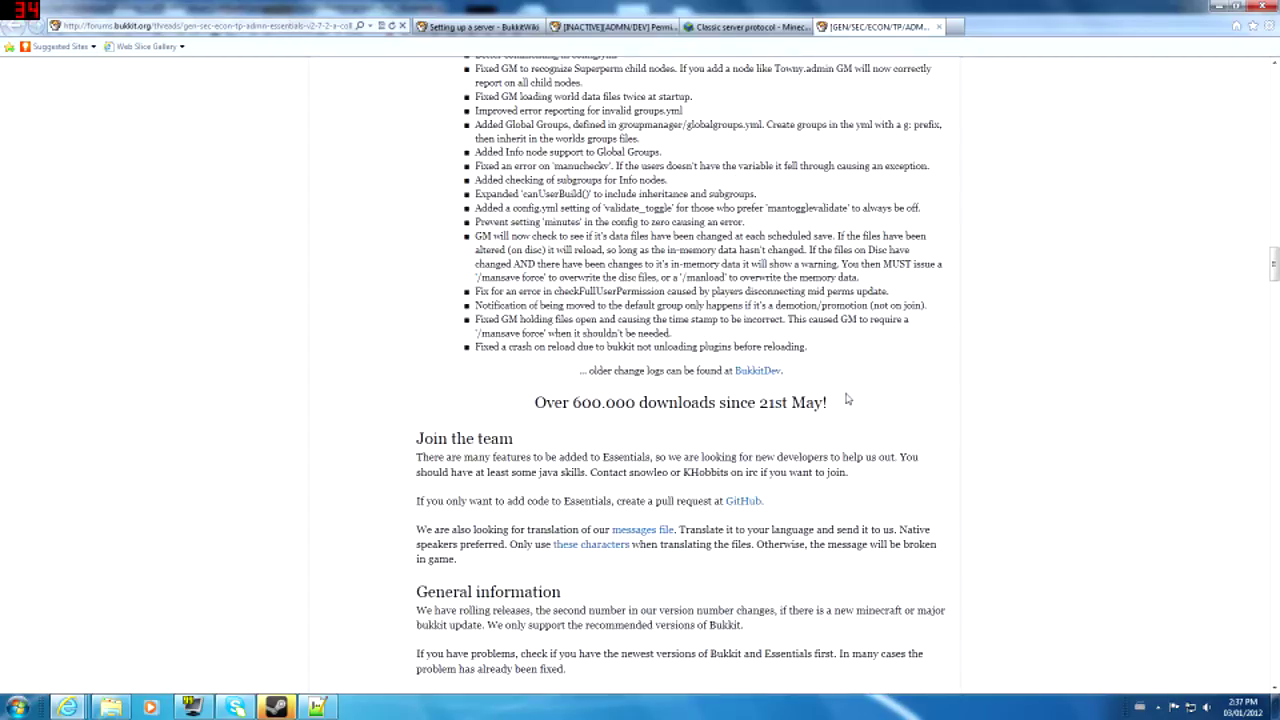
scroll(846, 399, down, 12)
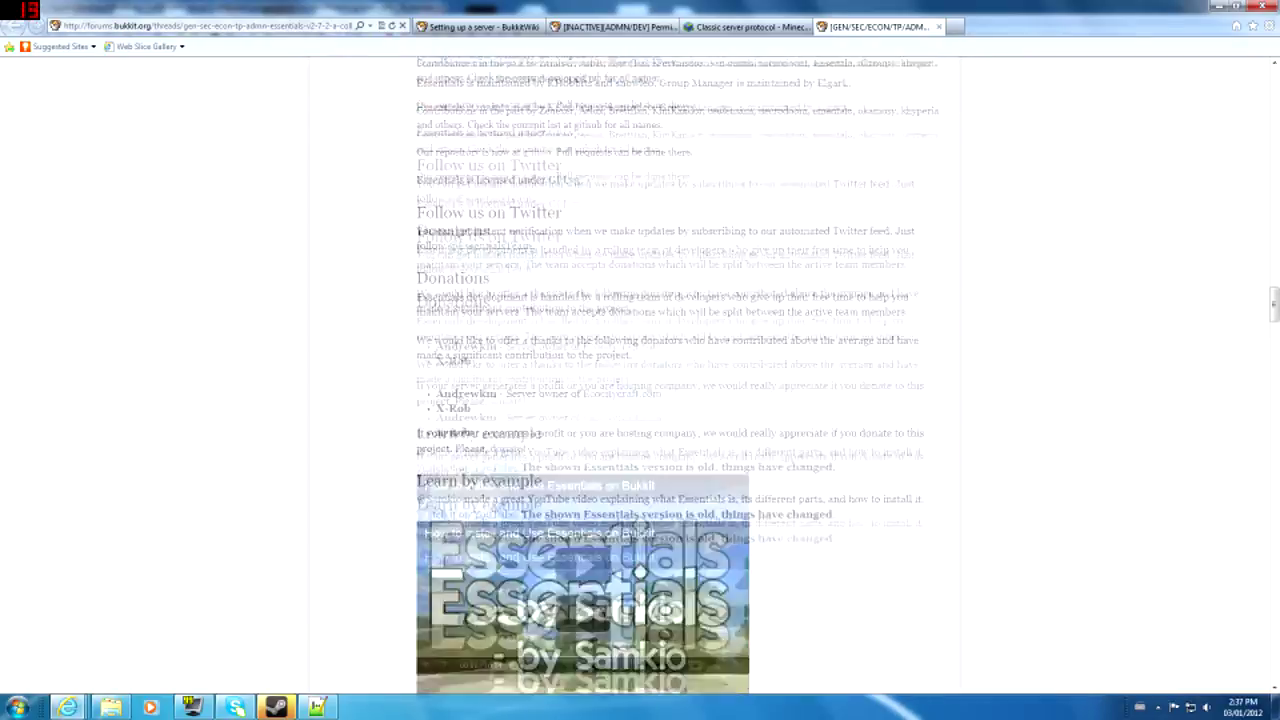
scroll(847, 397, down, 4)
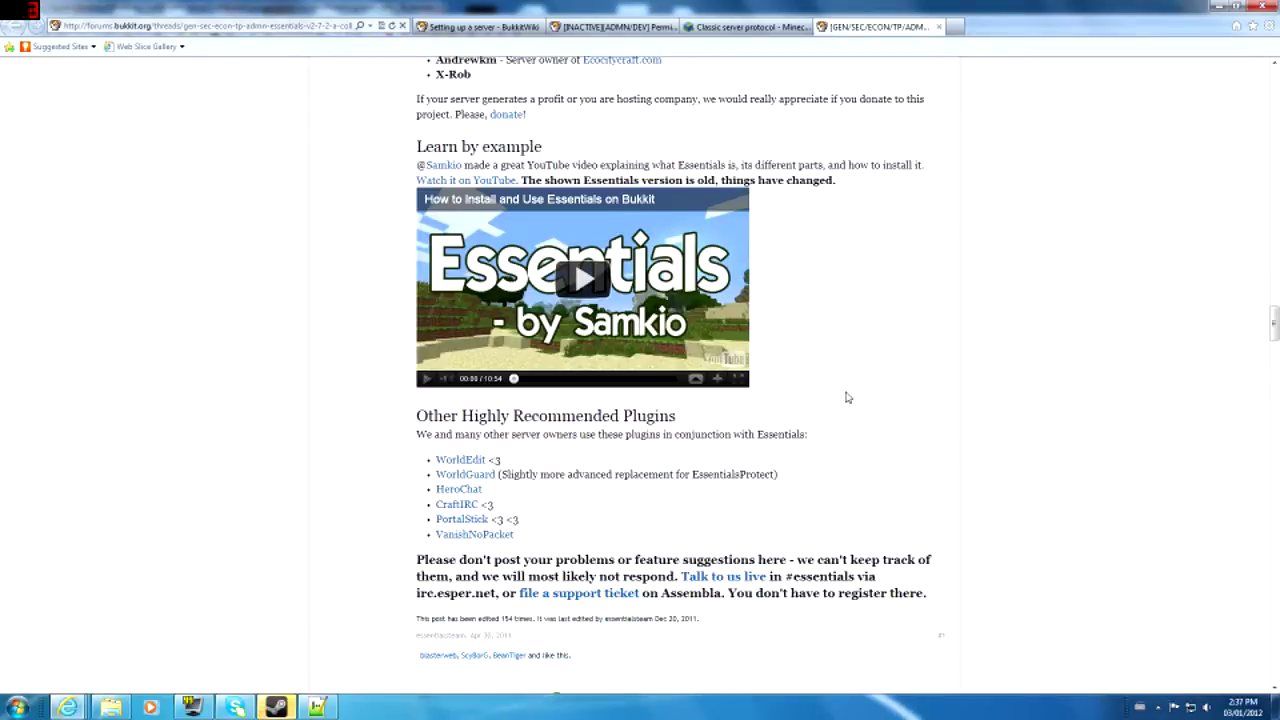
scroll(847, 397, down, 2)
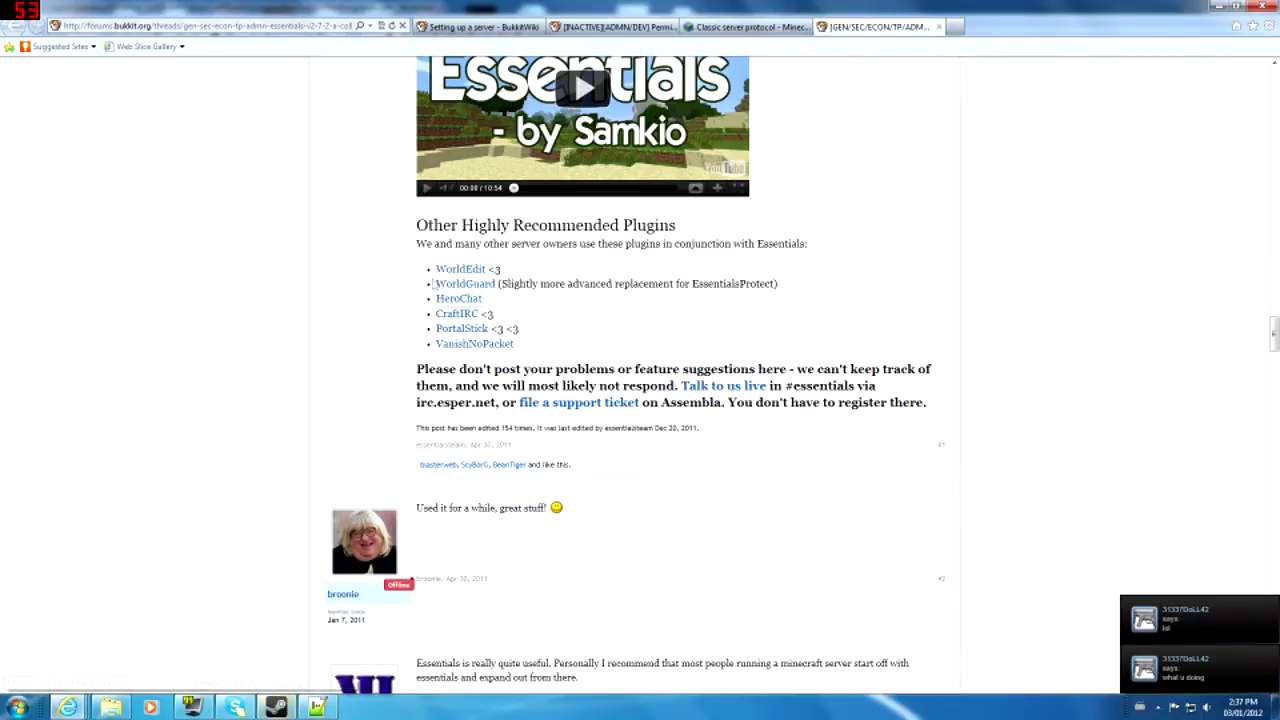
mouse_move(434, 279)
mouse_down()
mouse_move(434, 259)
mouse_move(430, 284)
mouse_up()
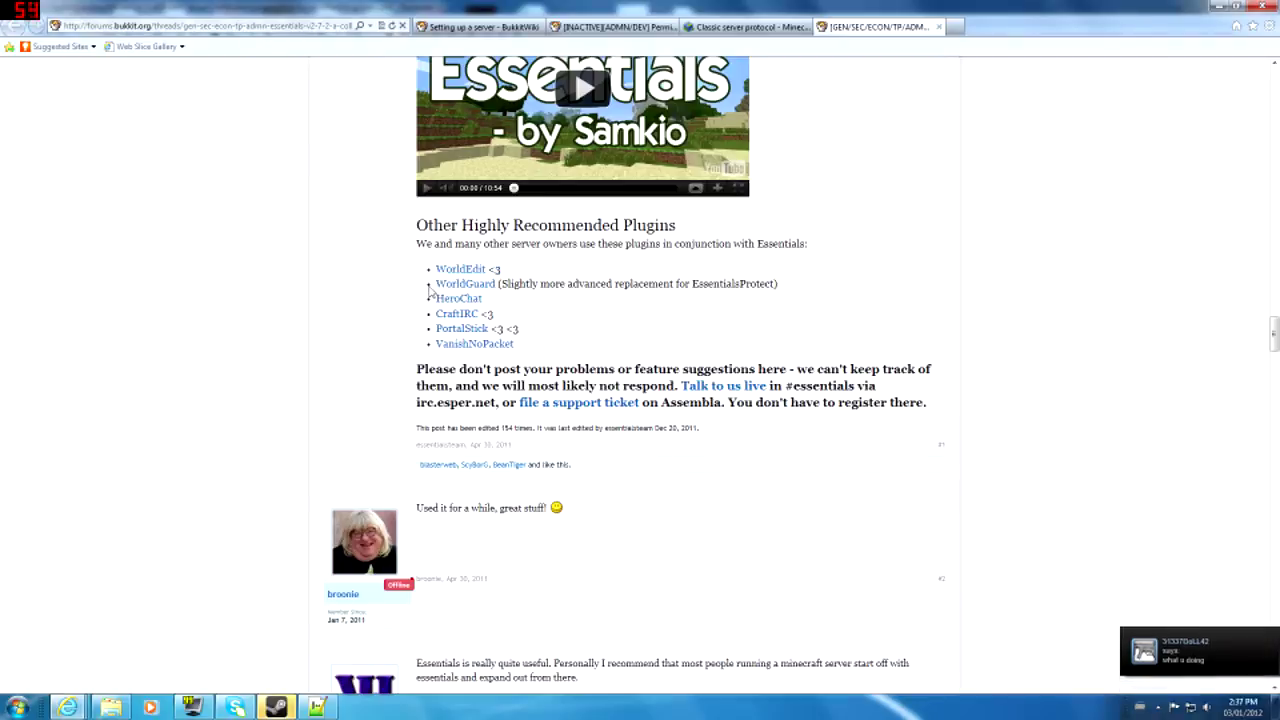
scroll(674, 340, up, 2)
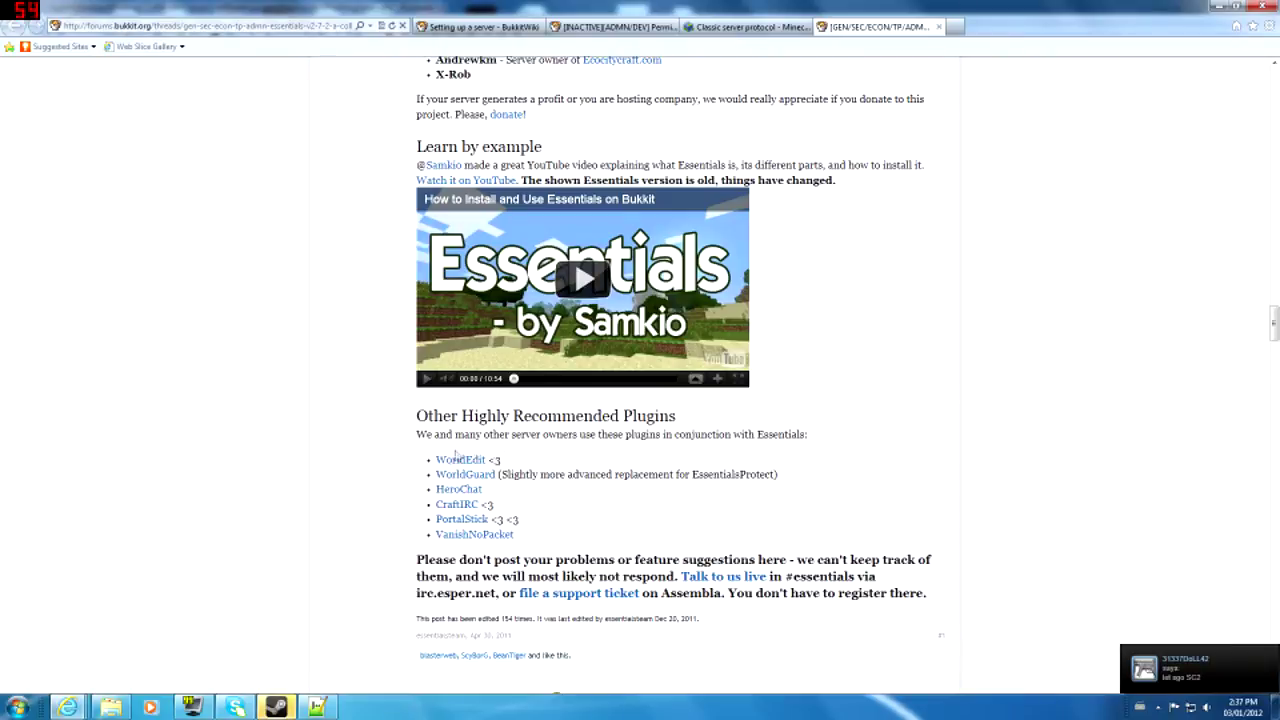
drag(435, 460, 540, 478)
click(545, 480)
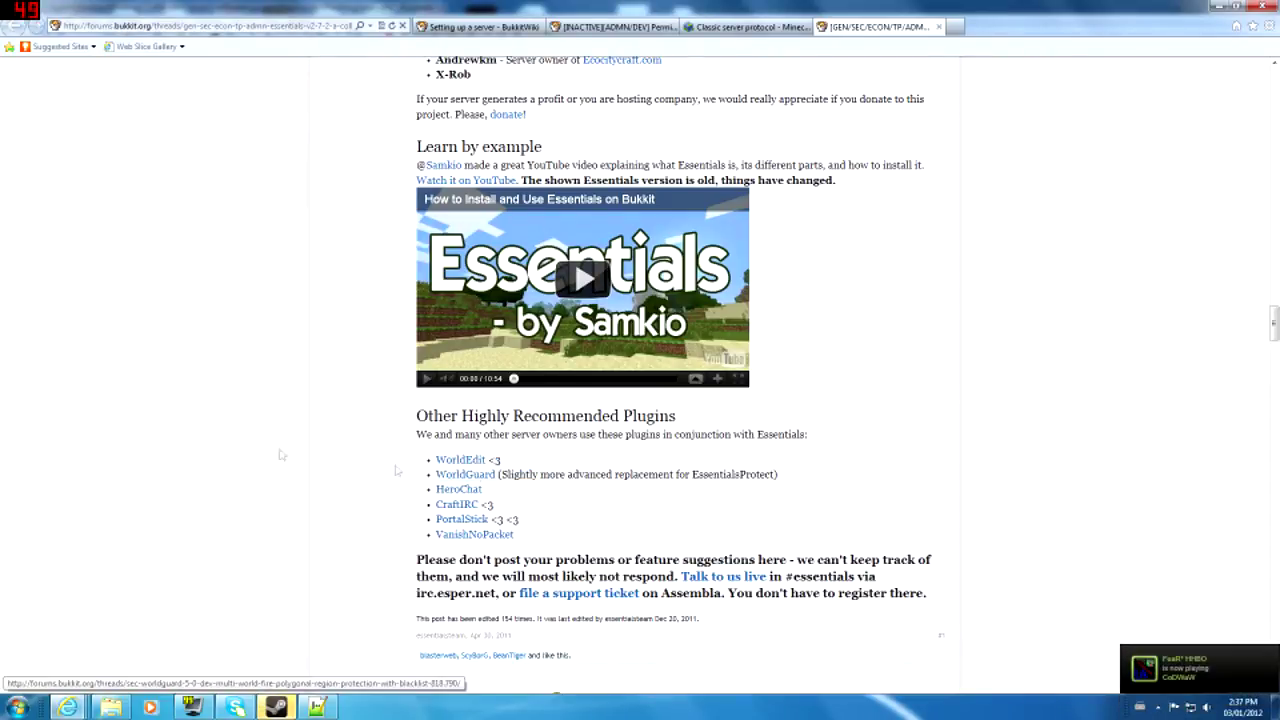
scroll(367, 479, up, 6)
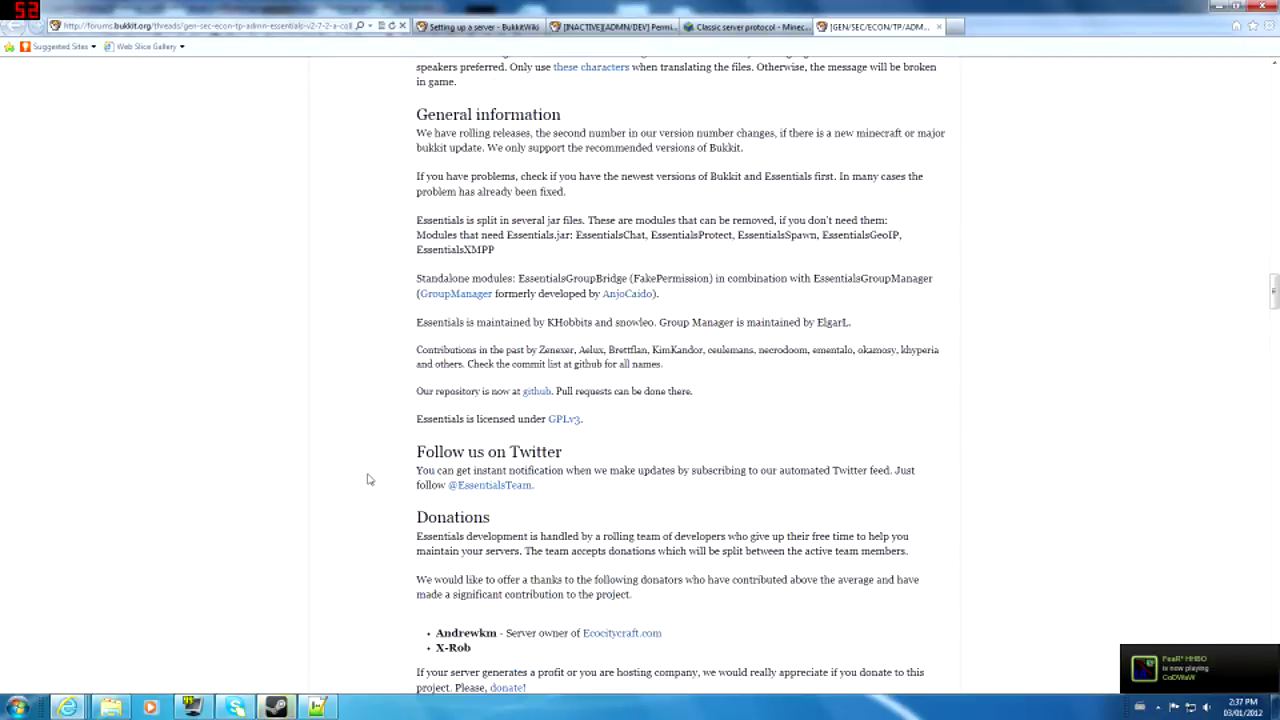
scroll(368, 504, up, 4)
scroll(368, 504, up, 4)
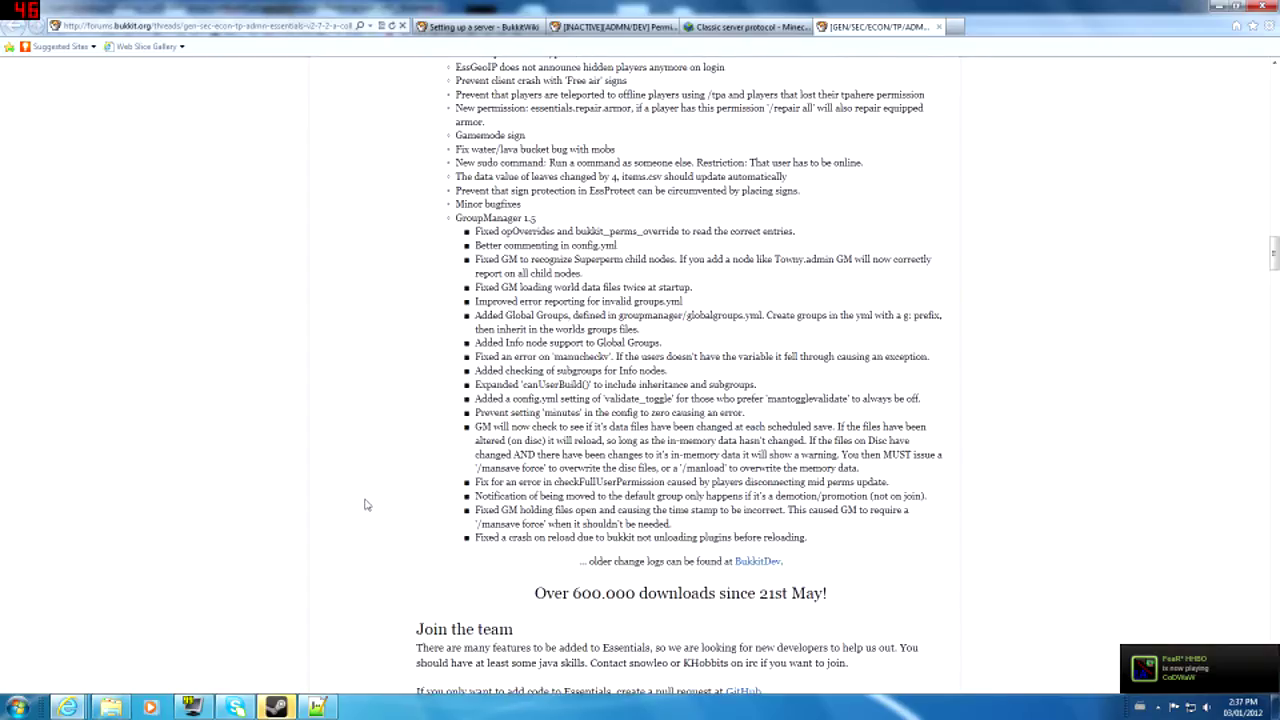
scroll(364, 500, up, 2)
scroll(640, 378, up, 5)
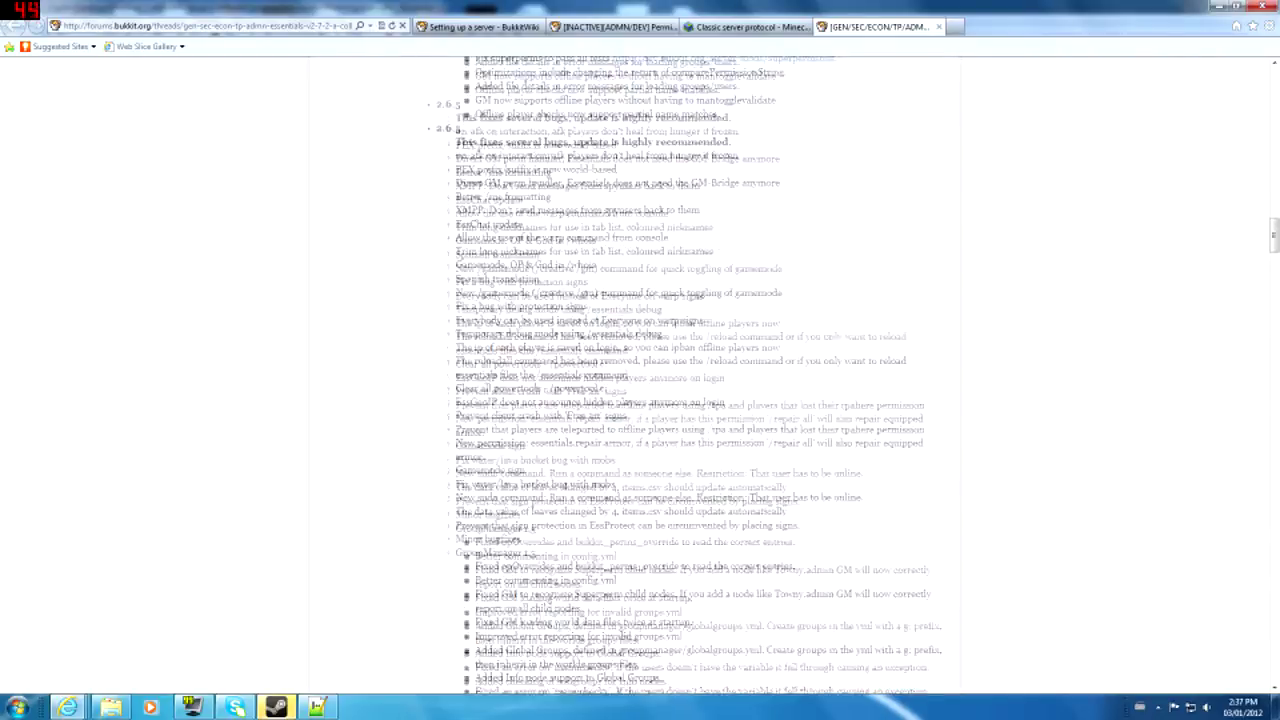
scroll(626, 276, up, 15)
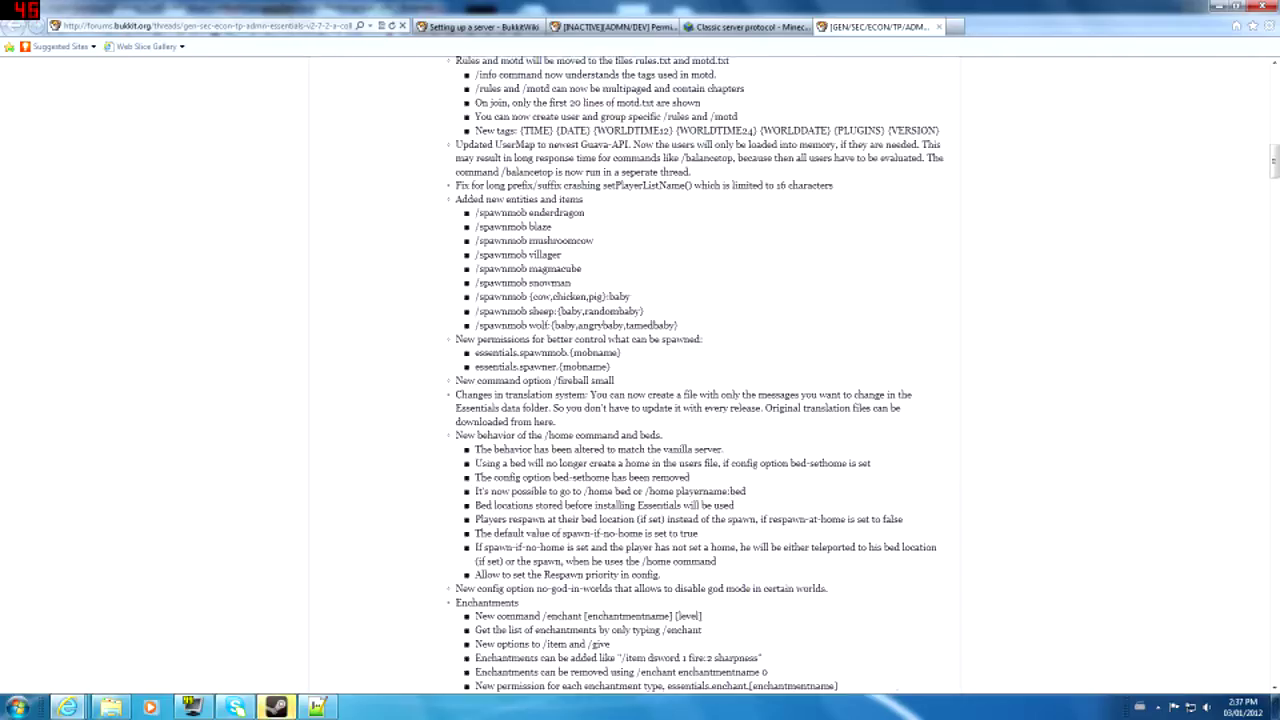
- Open bukkit.org in a new tab and search the plugin list for worldguard
click(955, 26)
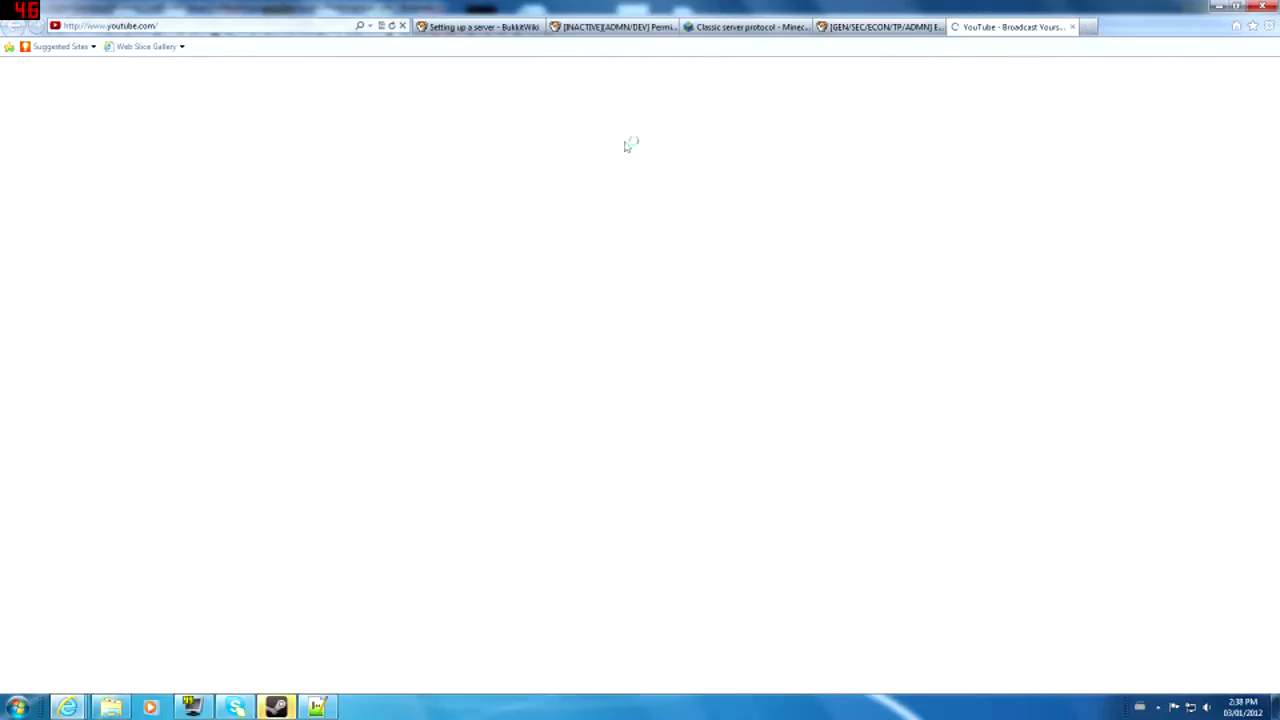
click(141, 26)
text(bukkit.org/)
key(Return)
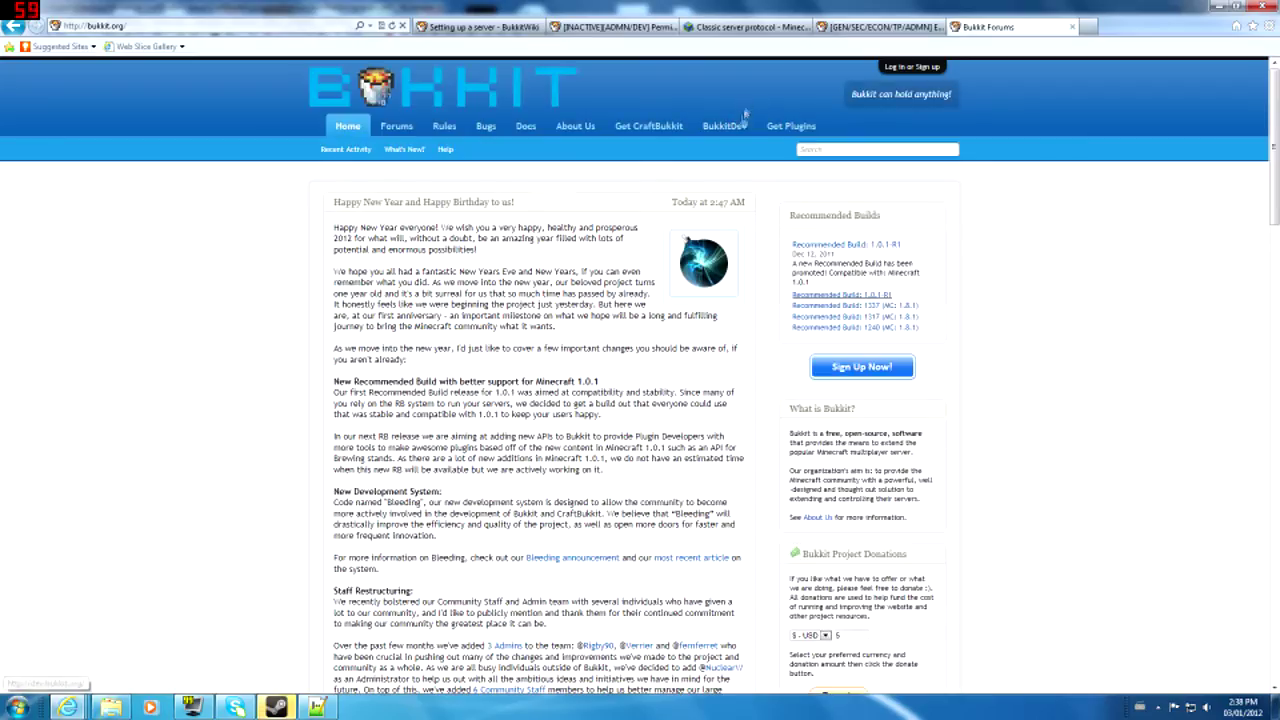
click(738, 124)
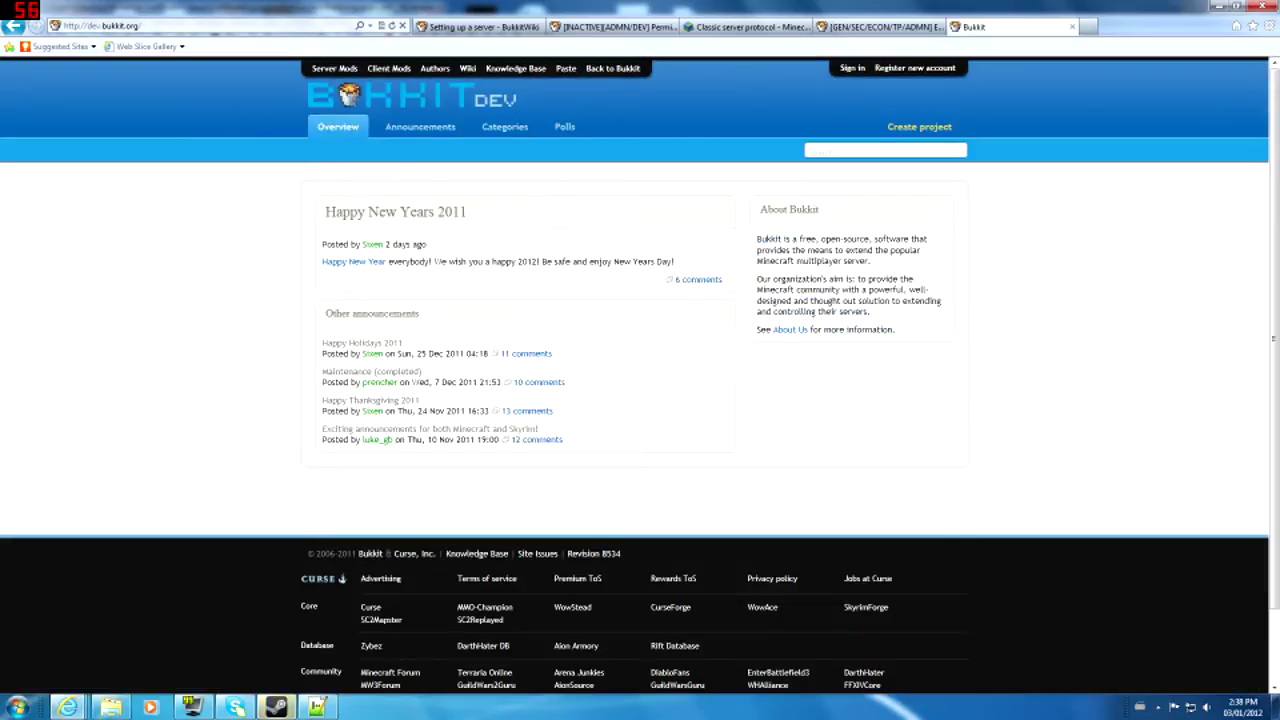
click(14, 26)
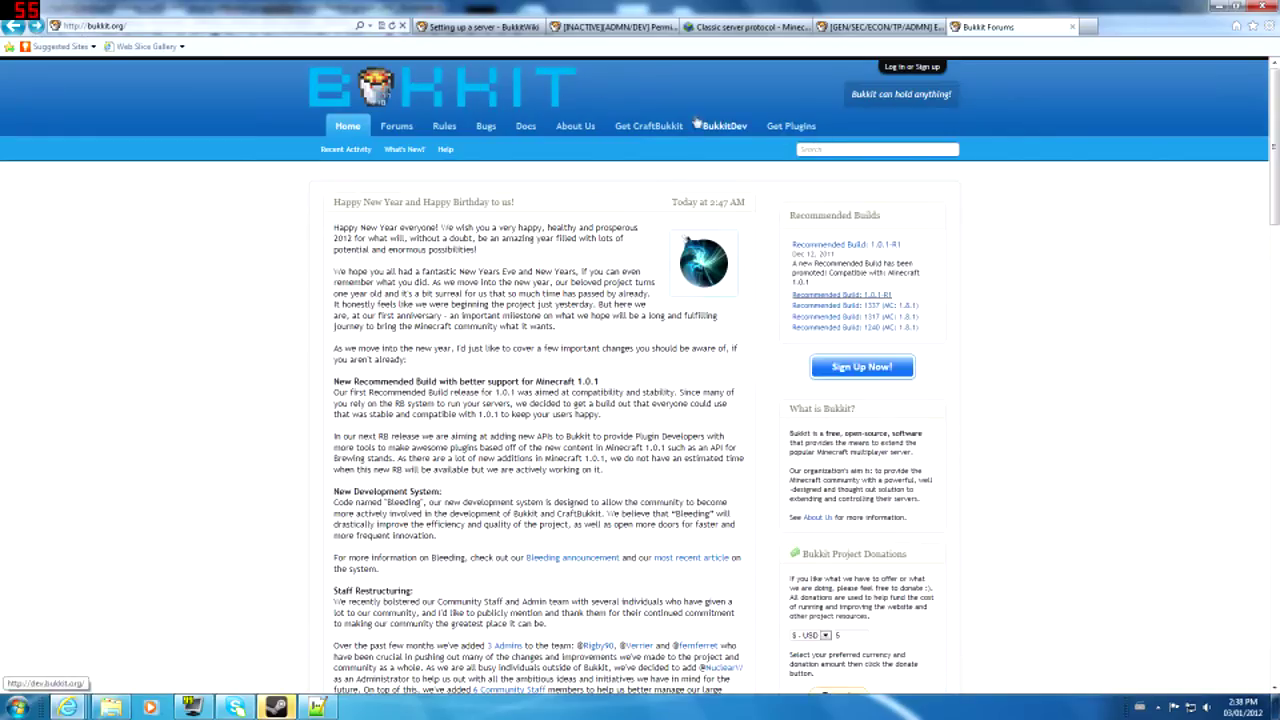
click(790, 126)
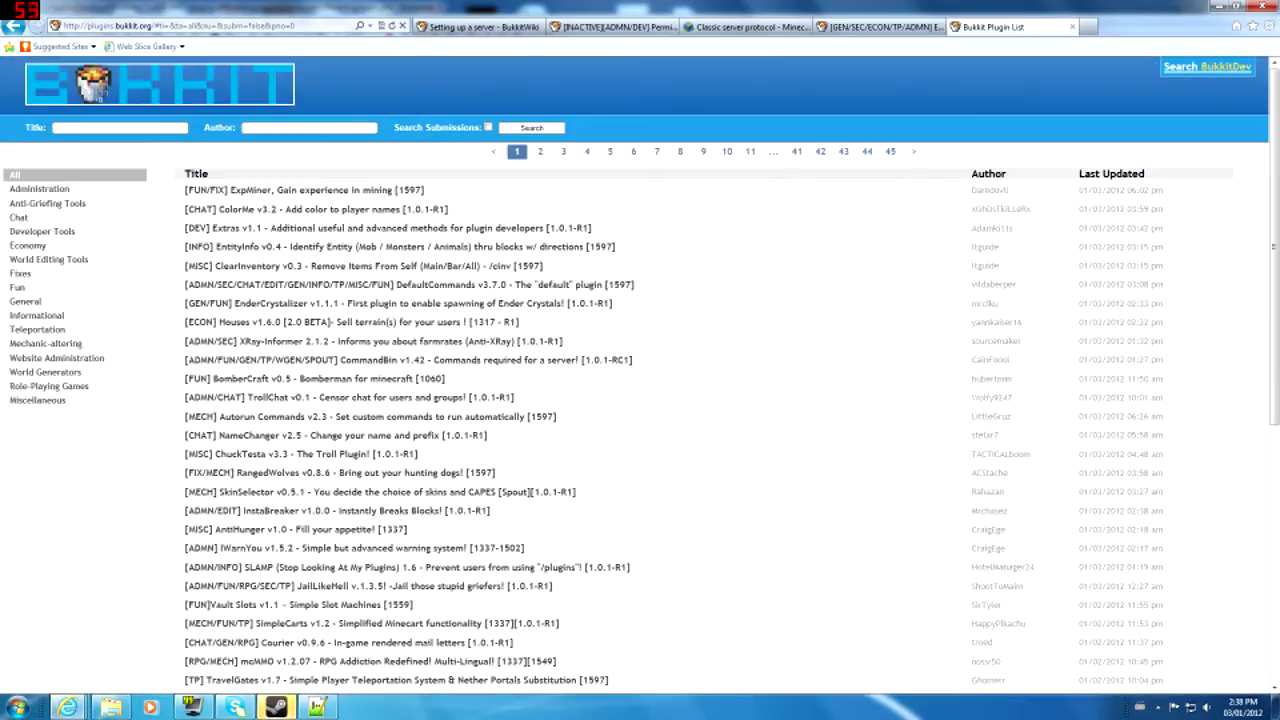
text(worldguard)
key(Return)
- Read through the Dynmap-WorldGuard plugin thread, then close it
click(486, 190)
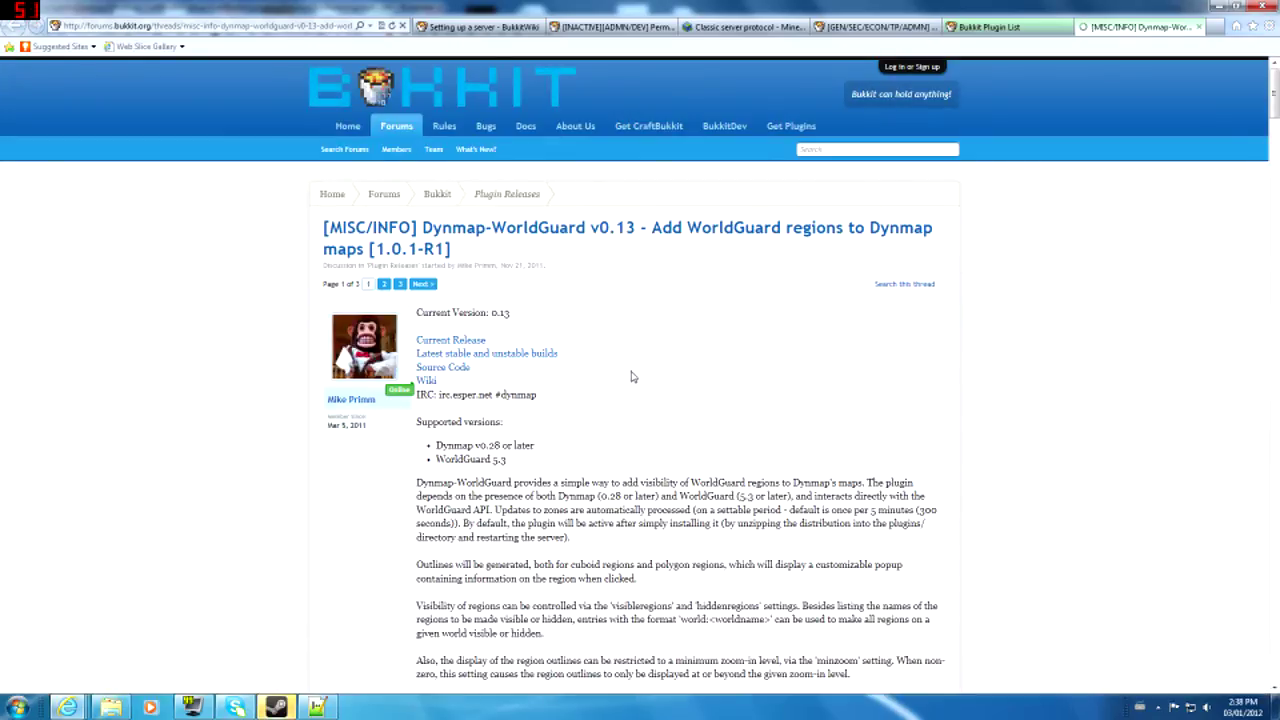
scroll(631, 376, down, 5)
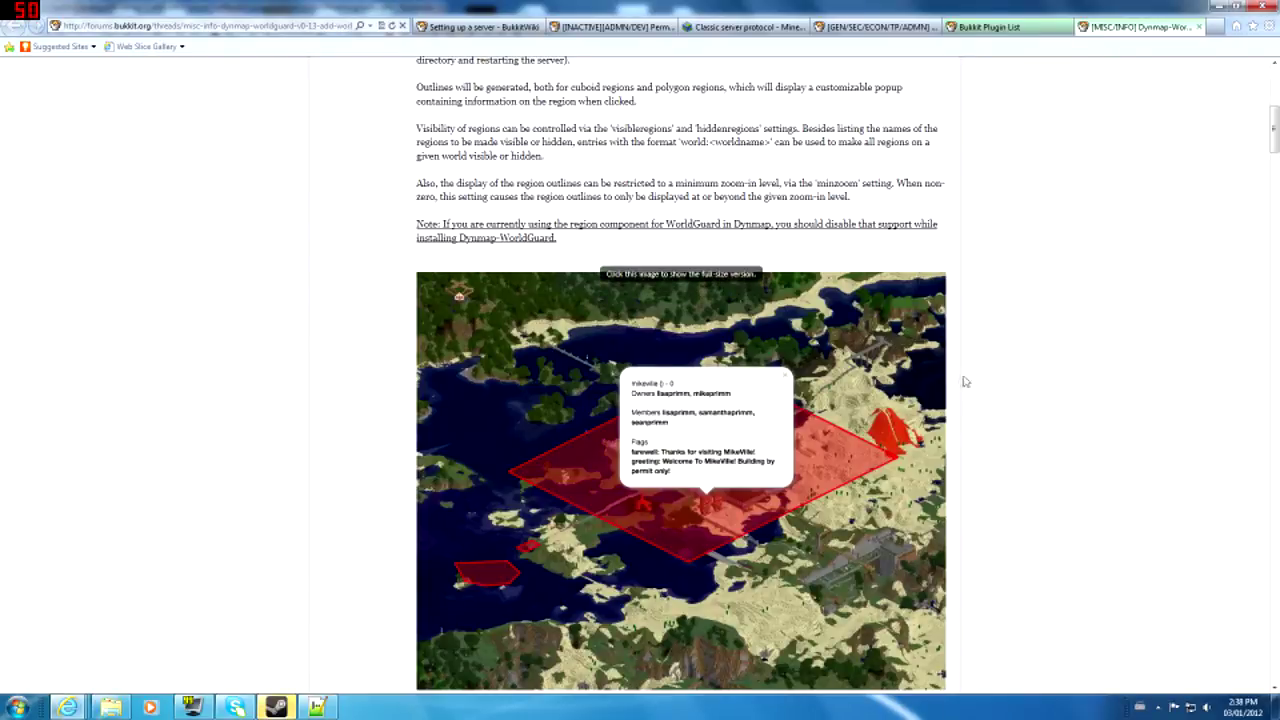
scroll(957, 381, down, 5)
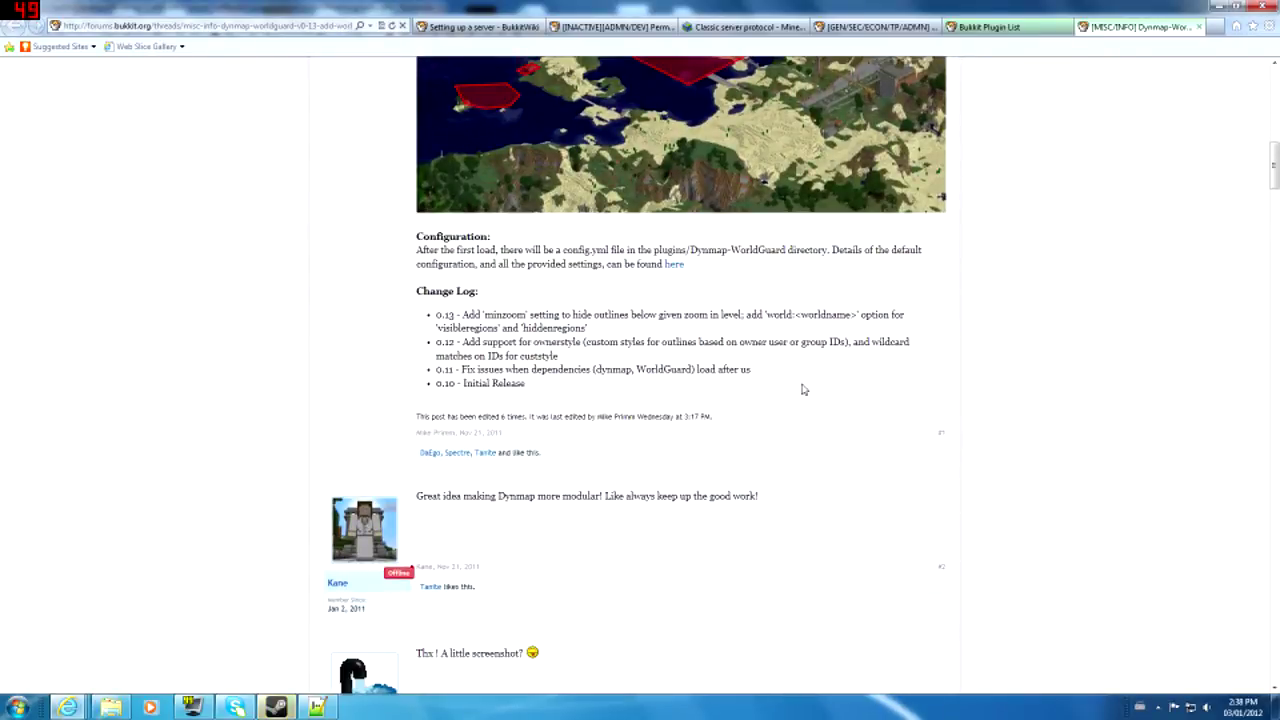
scroll(803, 390, down, 4)
scroll(803, 390, up, 10)
scroll(796, 394, up, 3)
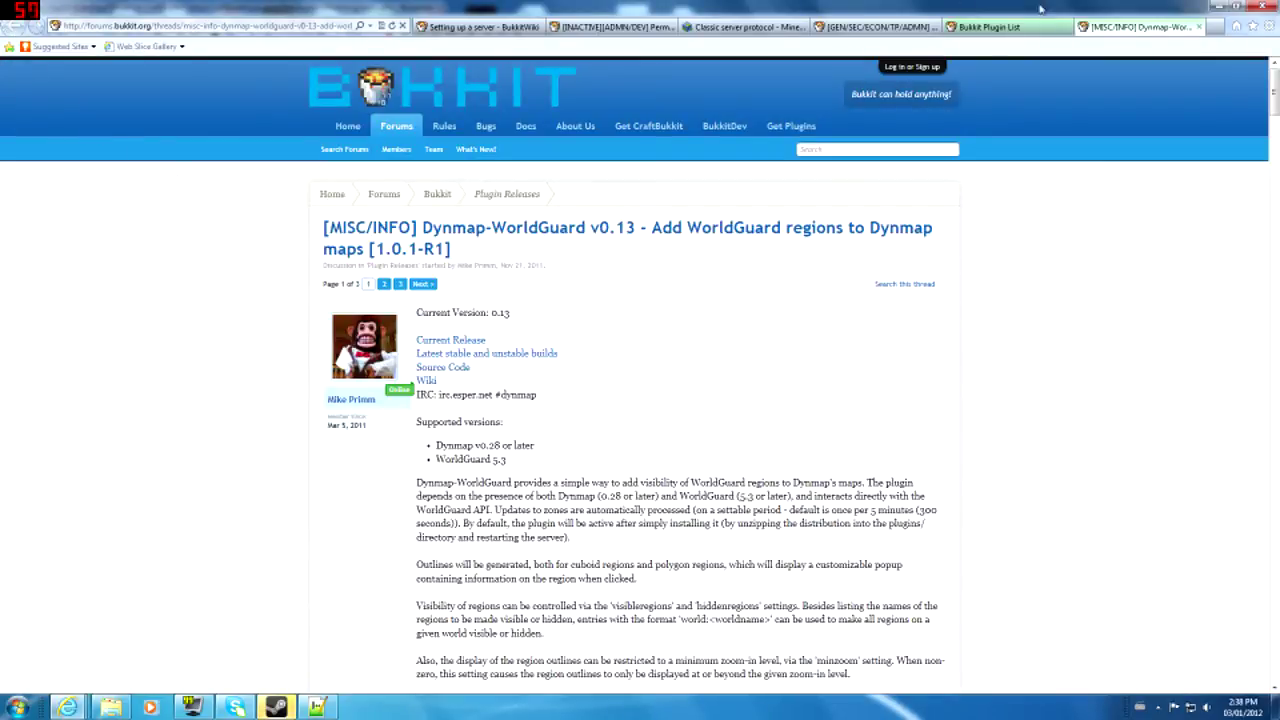
click(1198, 27)
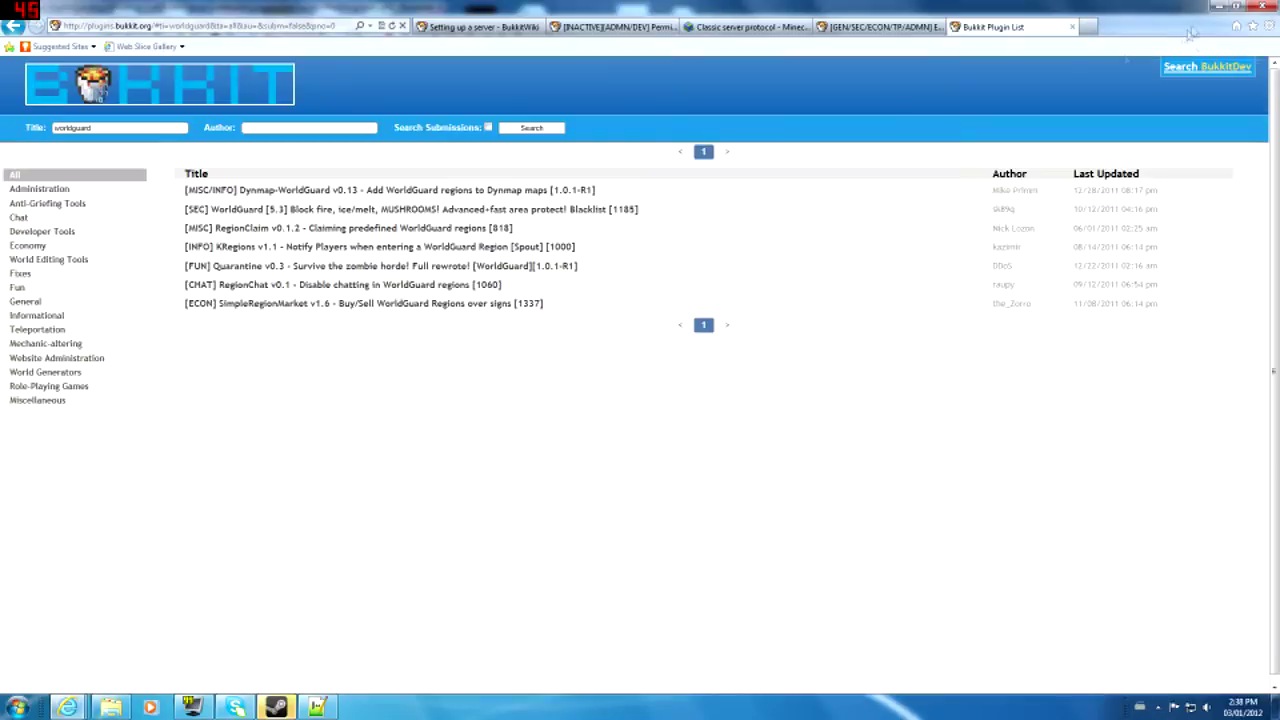
- Open the [SEC] WorldGuard [5.3] thread and highlight its feature list
click(486, 209)
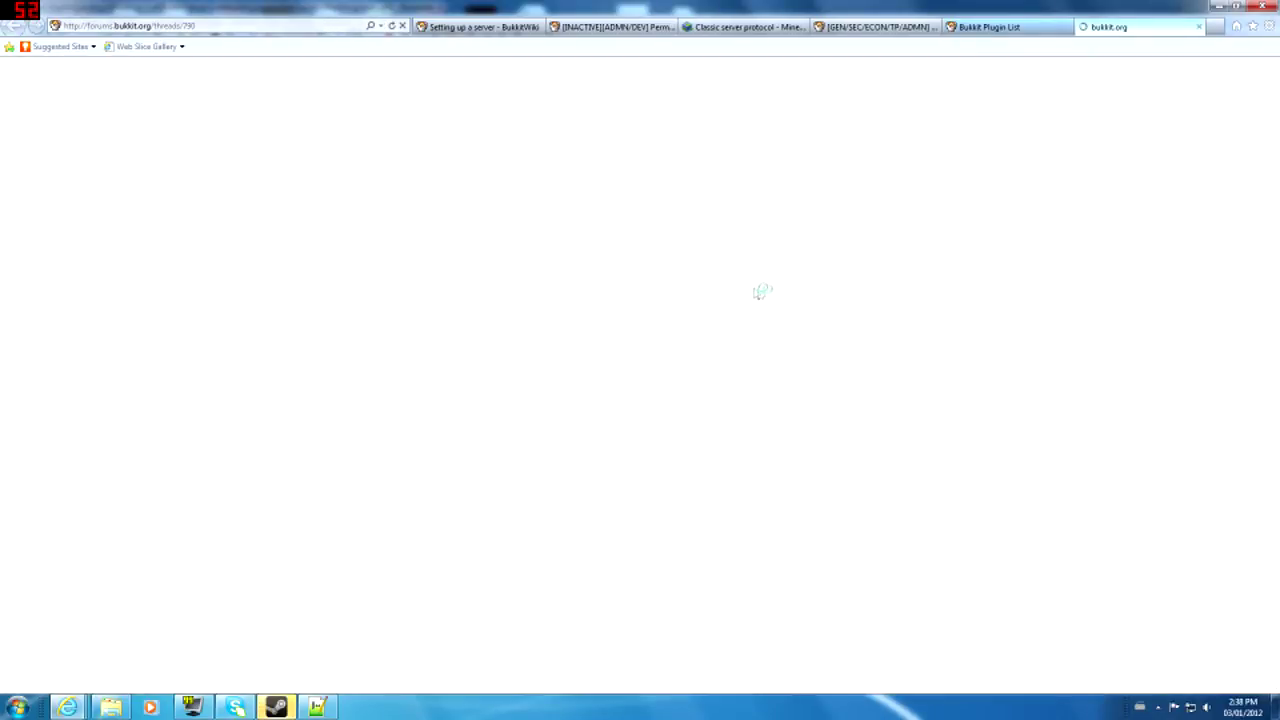
scroll(740, 470, down, 3)
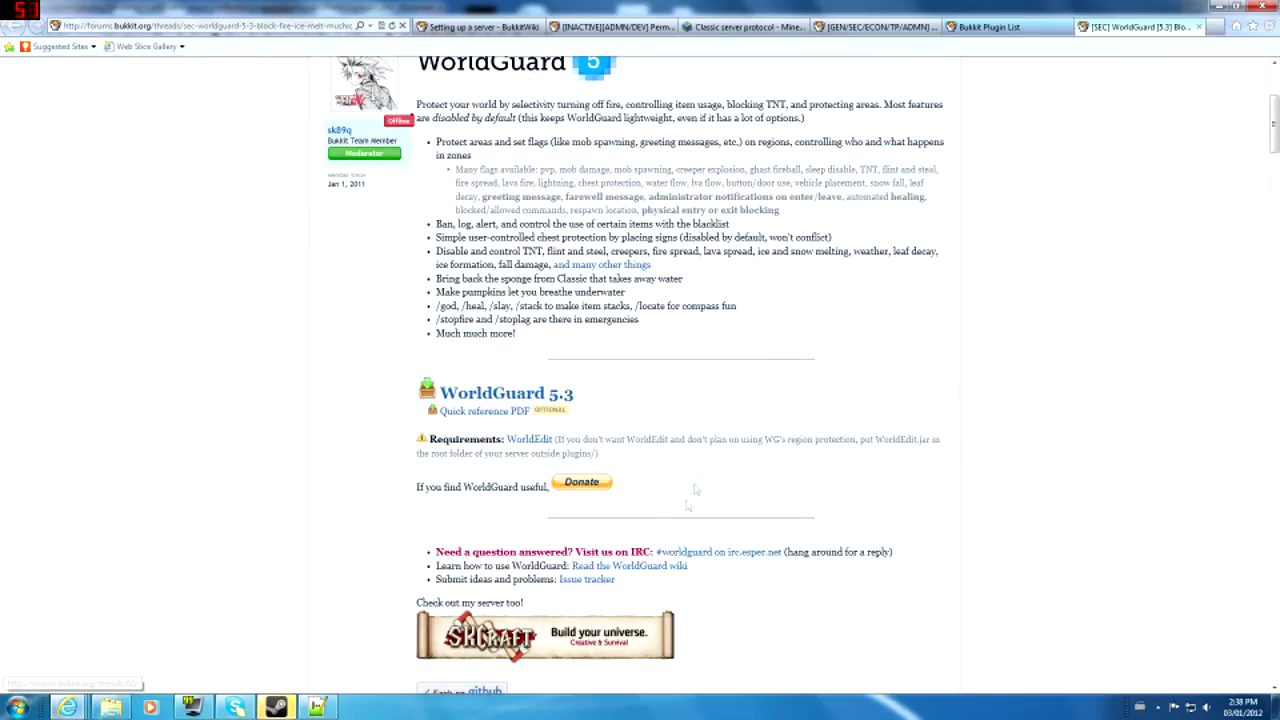
scroll(812, 366, down, 3)
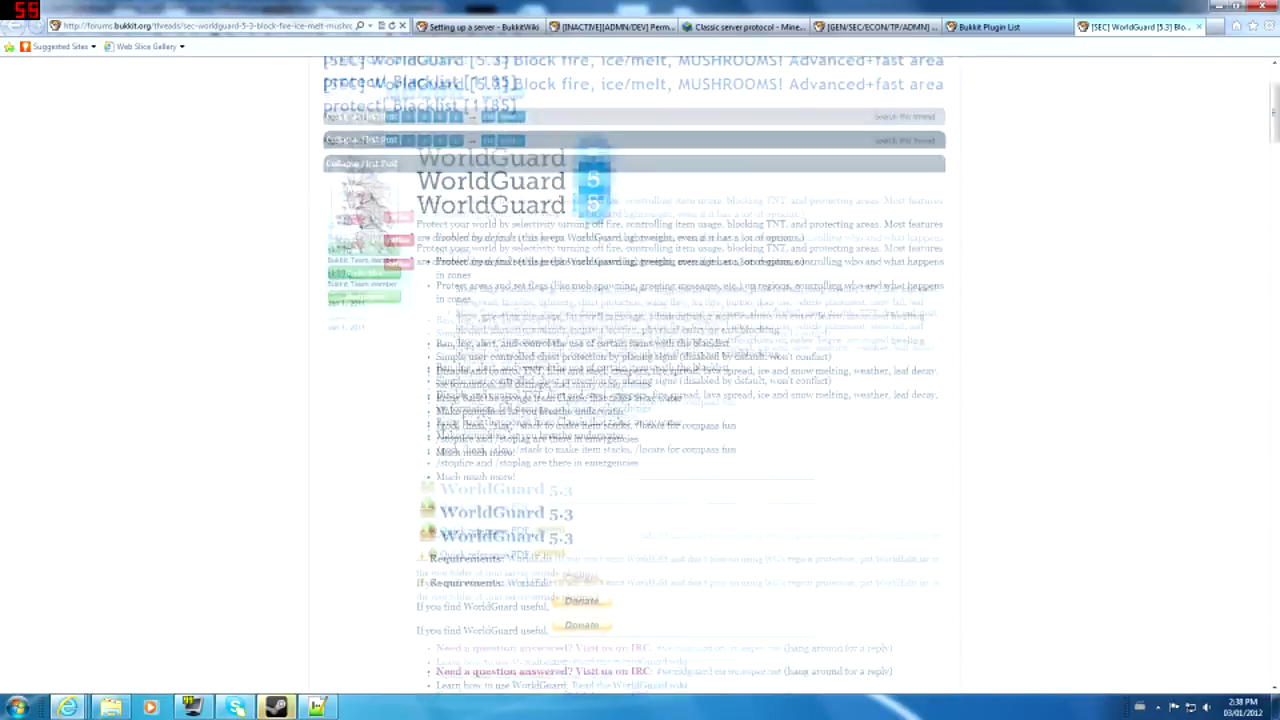
scroll(812, 366, down, 2)
scroll(790, 358, up, 2)
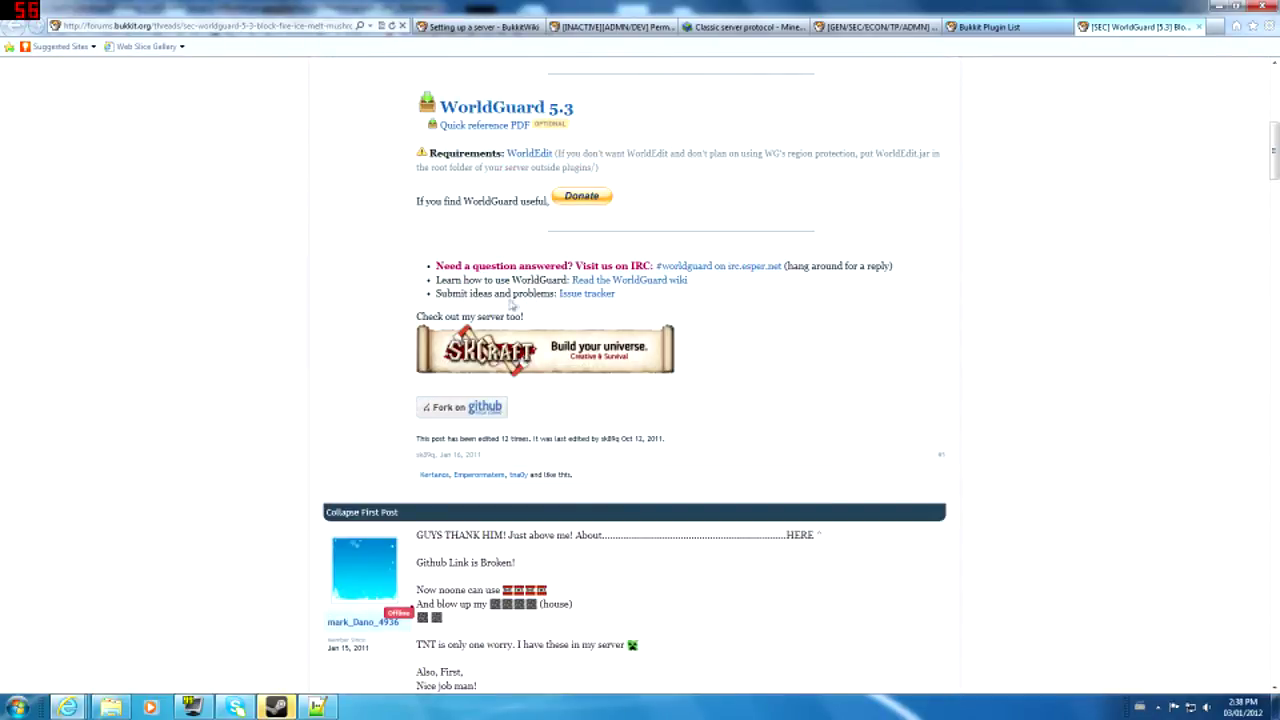
scroll(509, 305, up, 4)
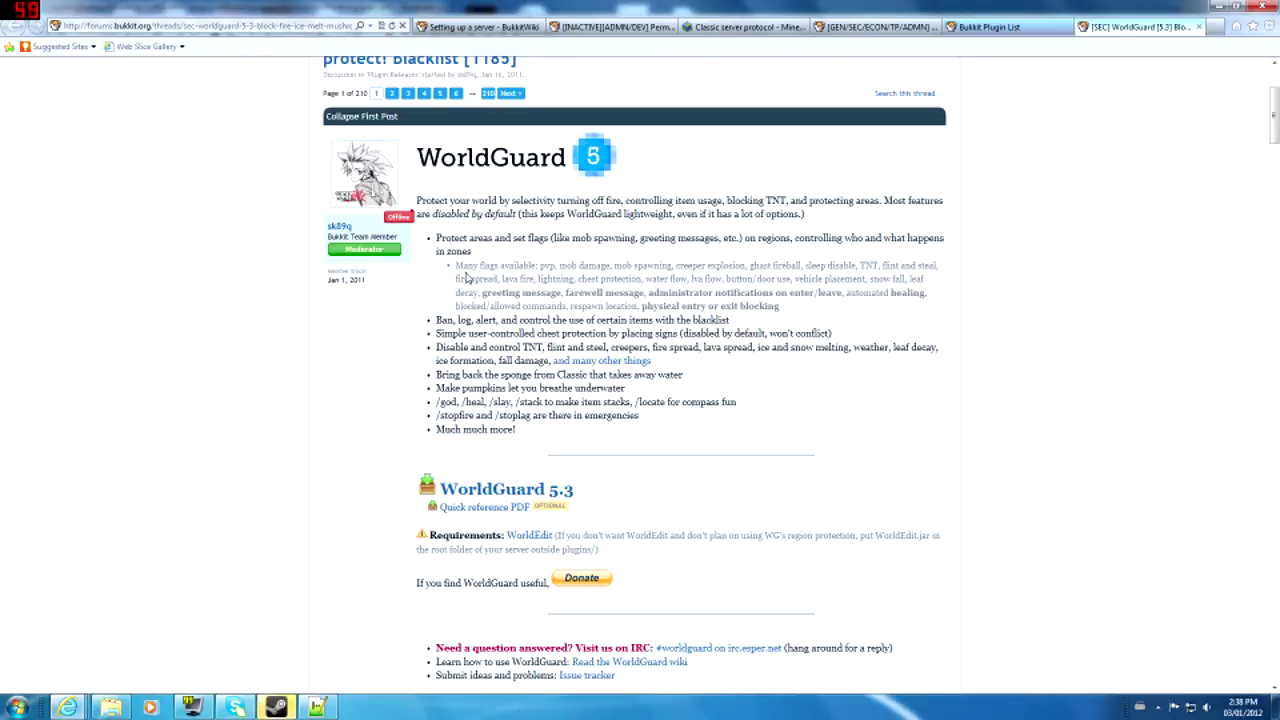
drag(453, 319, 371, 366)
click(368, 370)
- Find and highlight the note that WorldGuard requires WorldEdit
scroll(742, 565, down, 2)
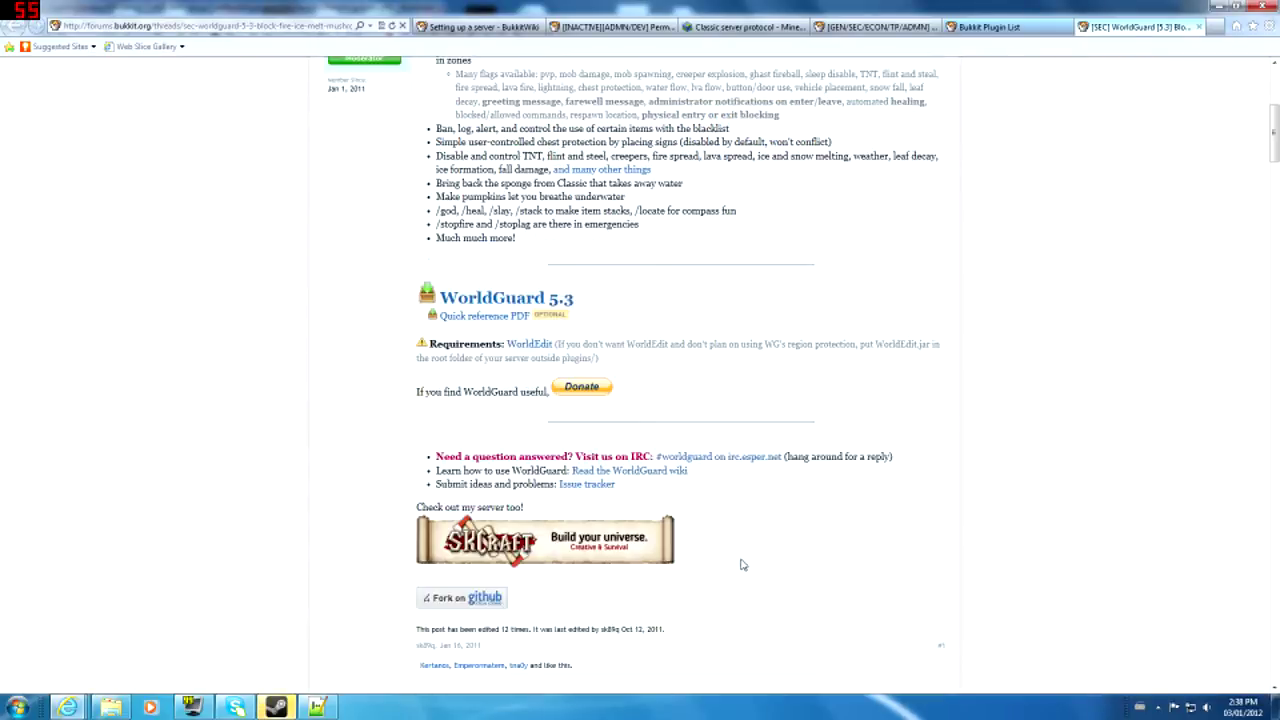
drag(573, 342, 600, 358)
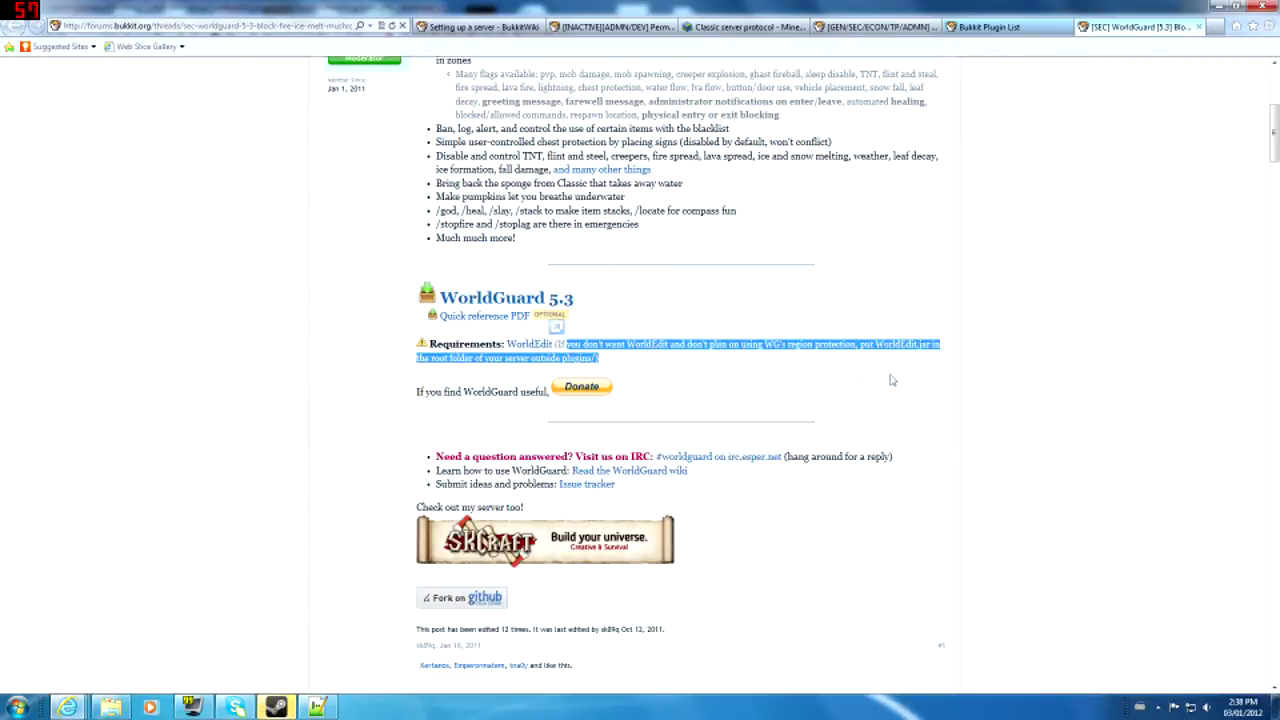
click(980, 383)
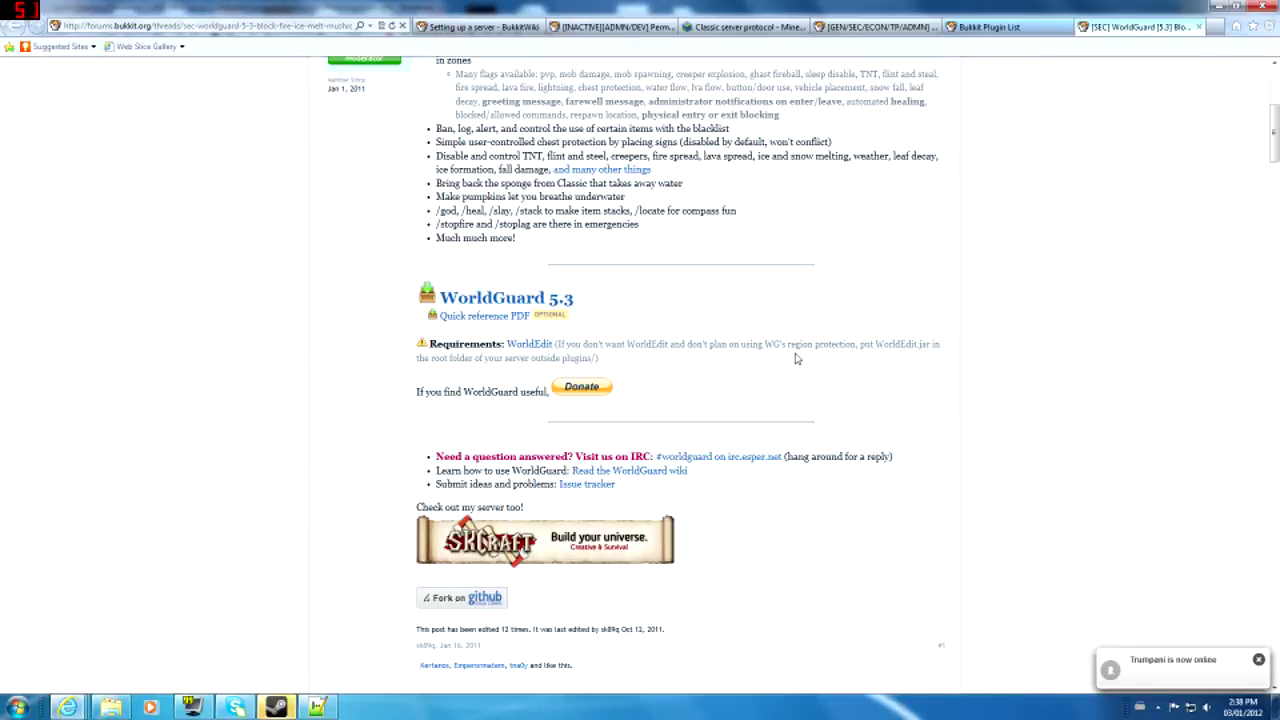
click(68, 707)
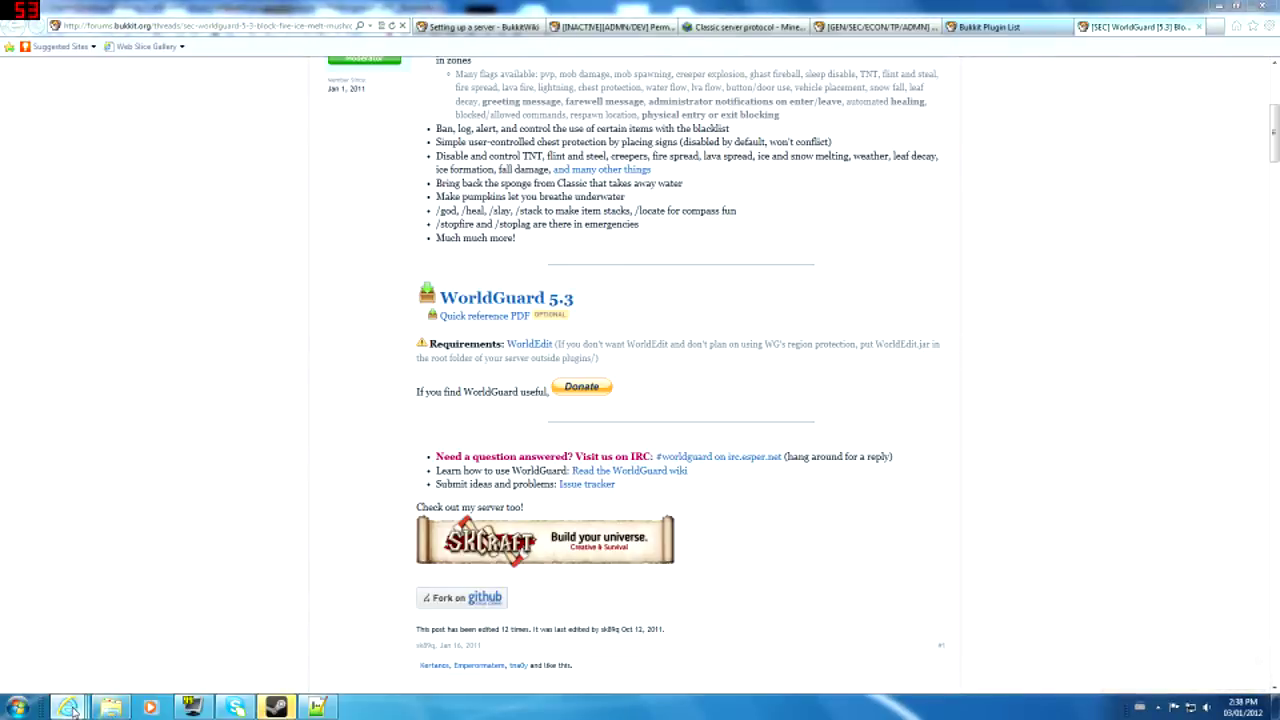
- Go back up to the CraftBukkit server folder in Explorer and look over its files
click(111, 707)
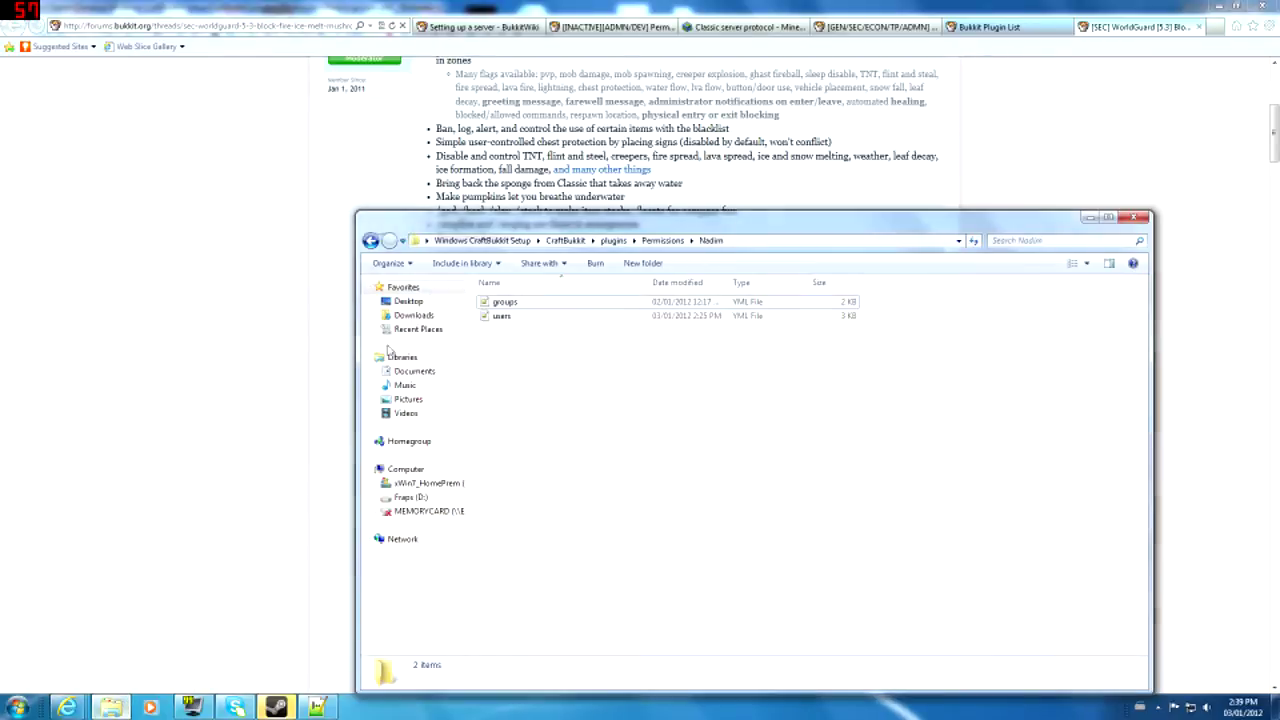
click(370, 242)
click(370, 242)
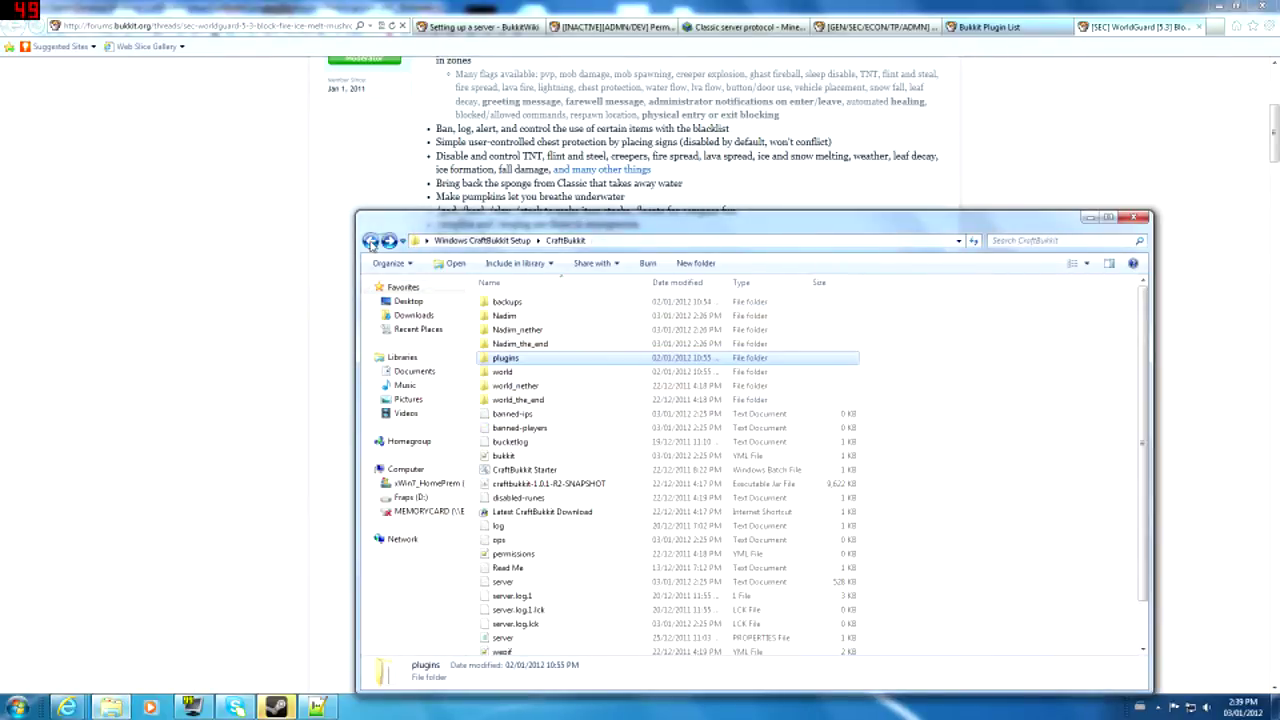
drag(1008, 441, 850, 656)
click(1020, 493)
scroll(965, 504, up, 1)
scroll(962, 499, down, 1)
drag(1006, 317, 530, 652)
click(930, 545)
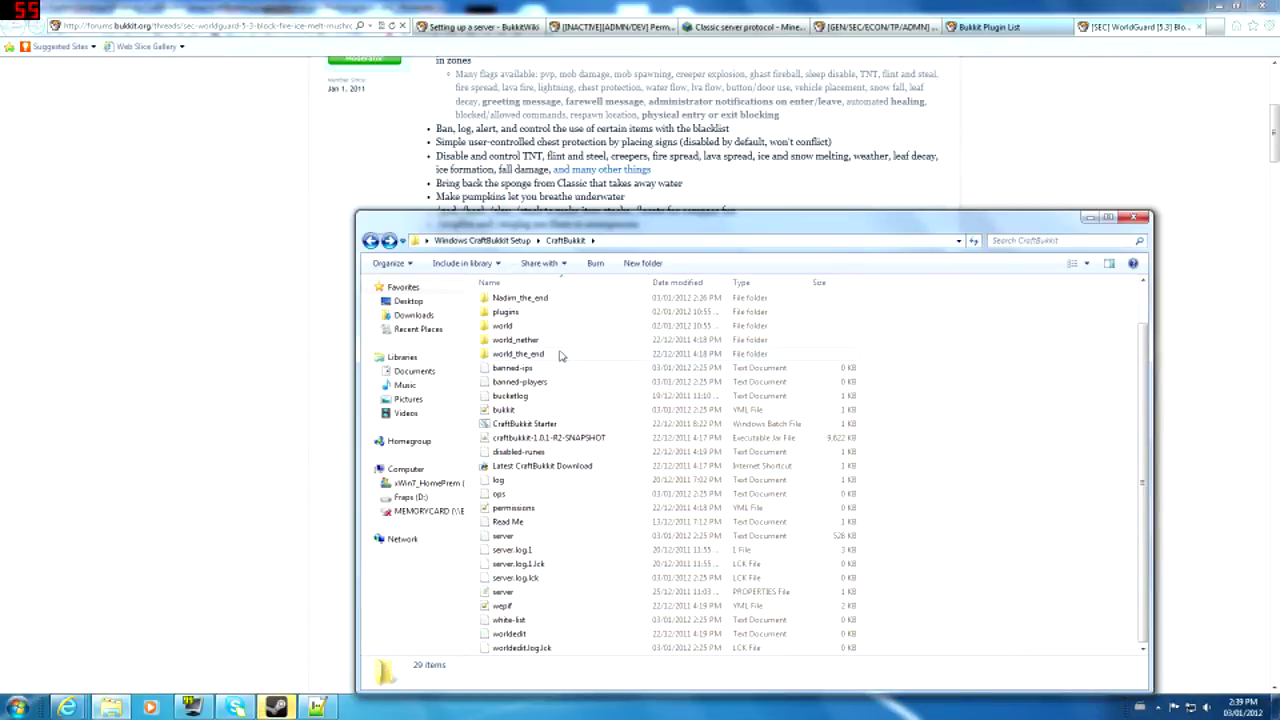
scroll(603, 366, up, 1)
- Open the plugins folder, then bring the WorldGuard thread back to the front
double_click(552, 359)
click(238, 371)
scroll(237, 369, up, 4)
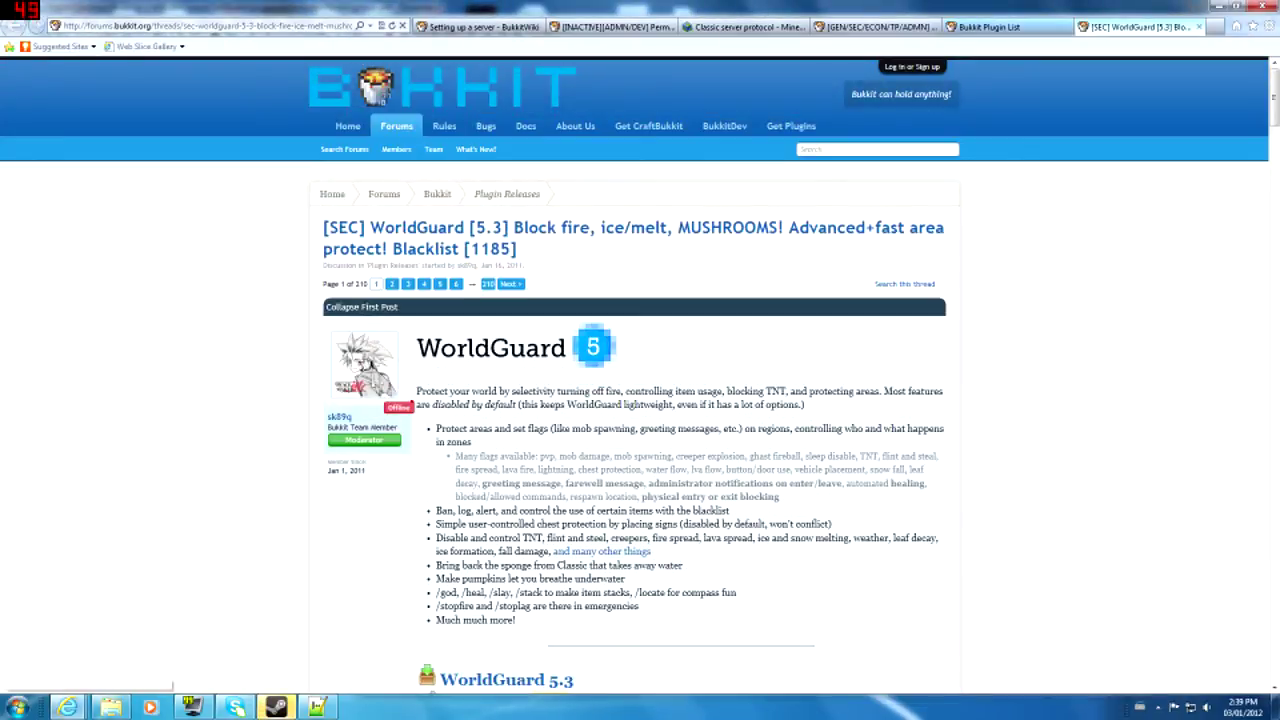
- Search the Bukkit plugin list for worldedit and open the WorldEdit thread
click(750, 26)
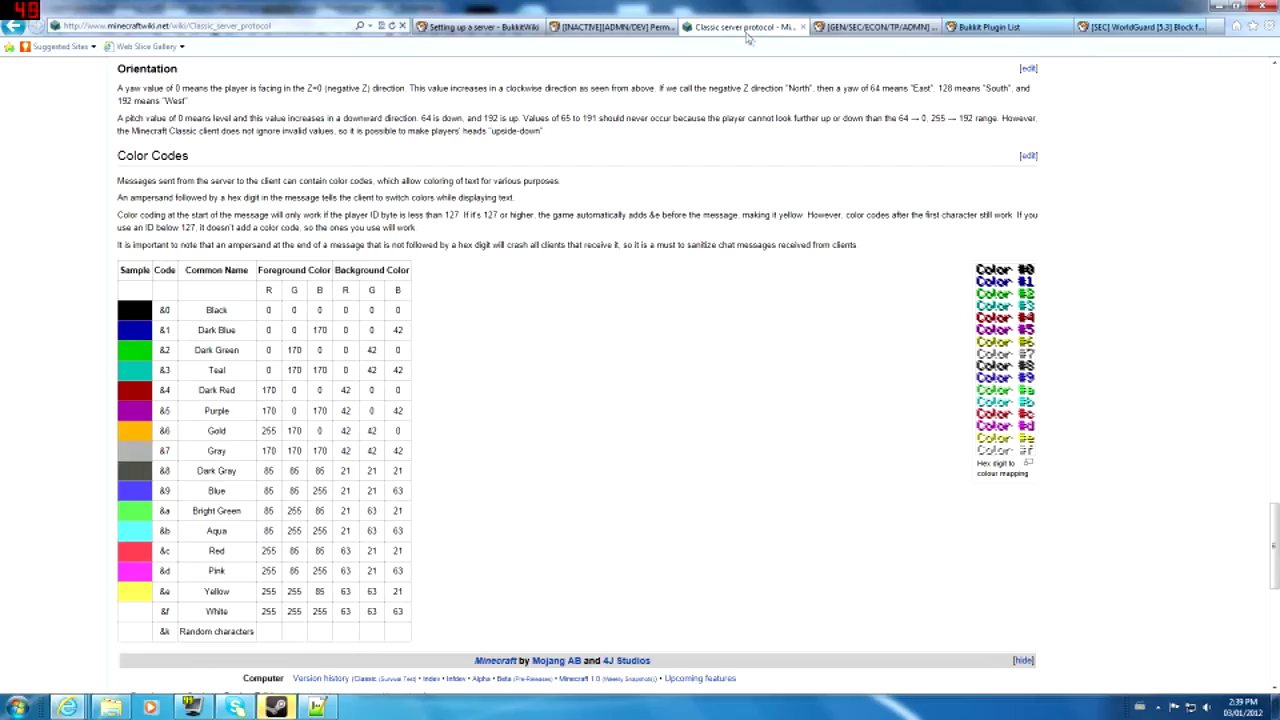
click(887, 26)
click(975, 28)
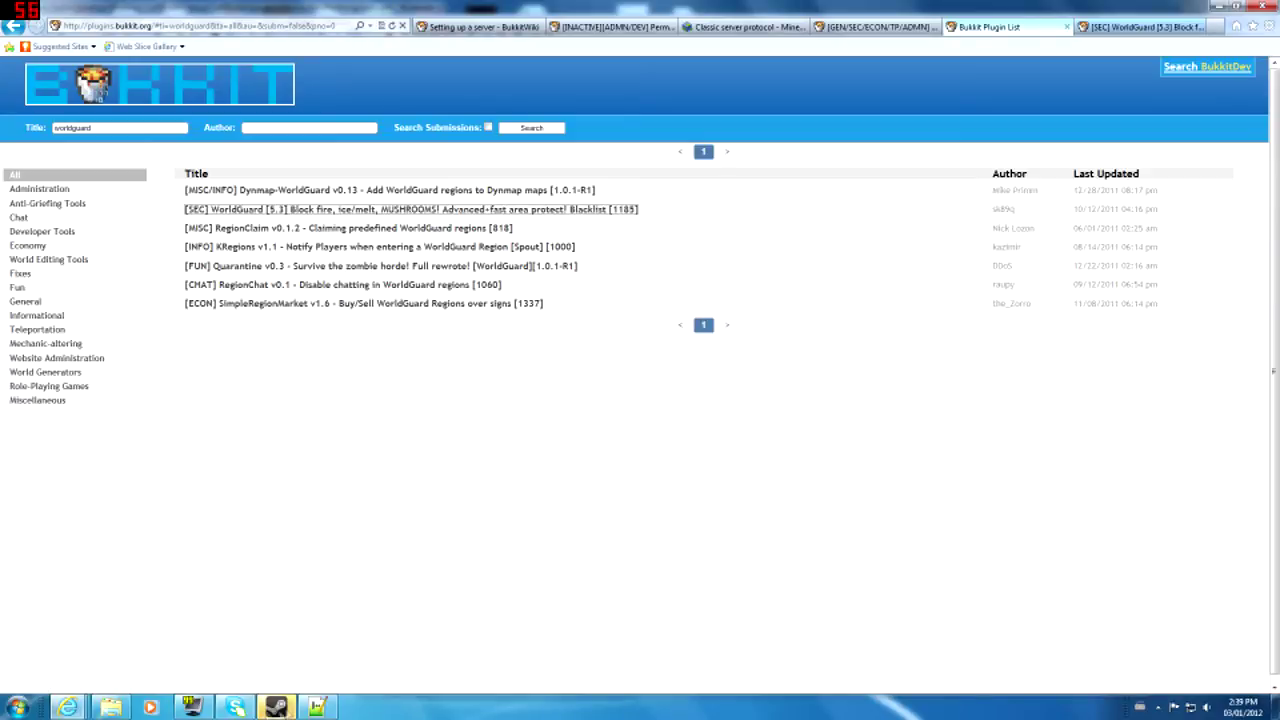
mouse_move(98, 710)
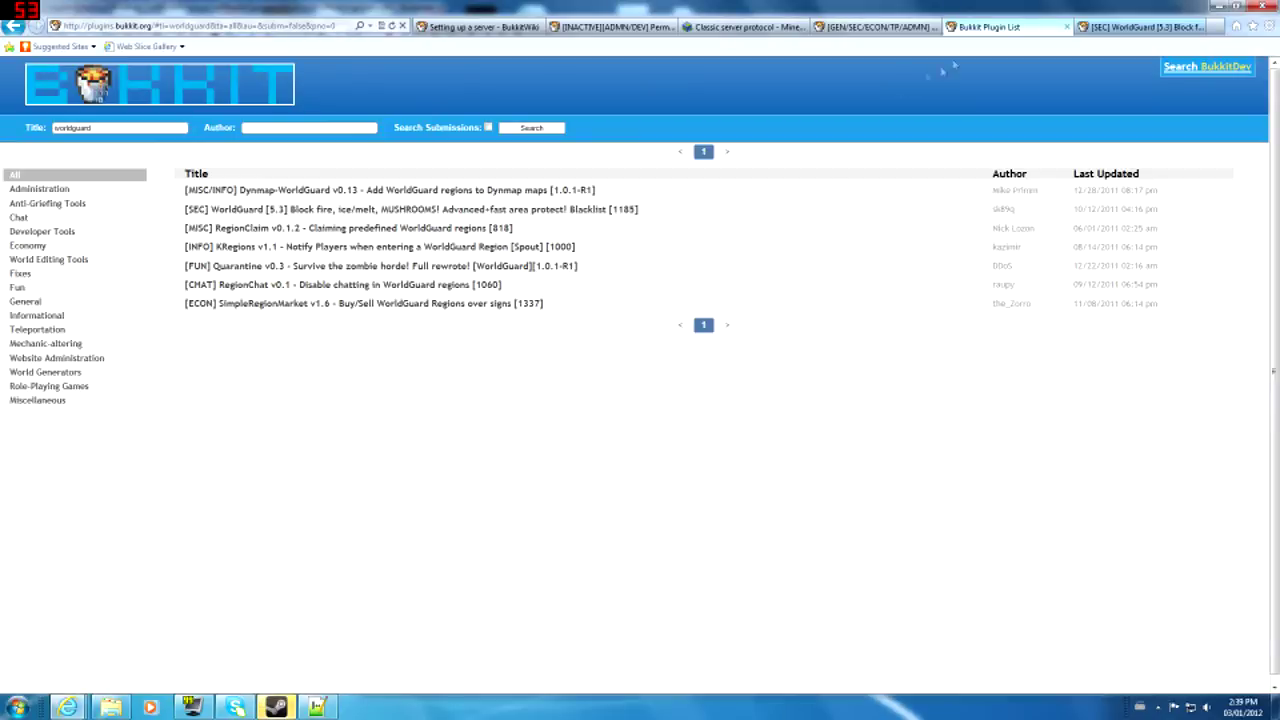
click(1140, 27)
click(1025, 36)
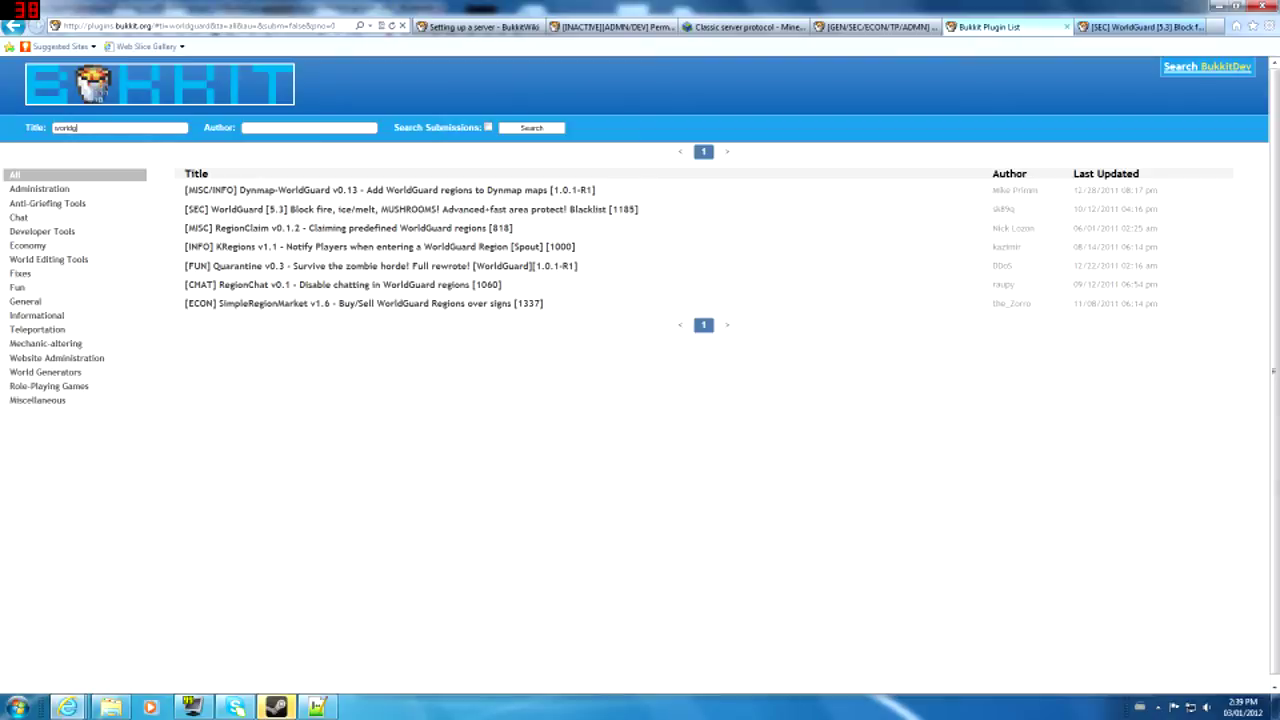
text(edit)
key(Return)
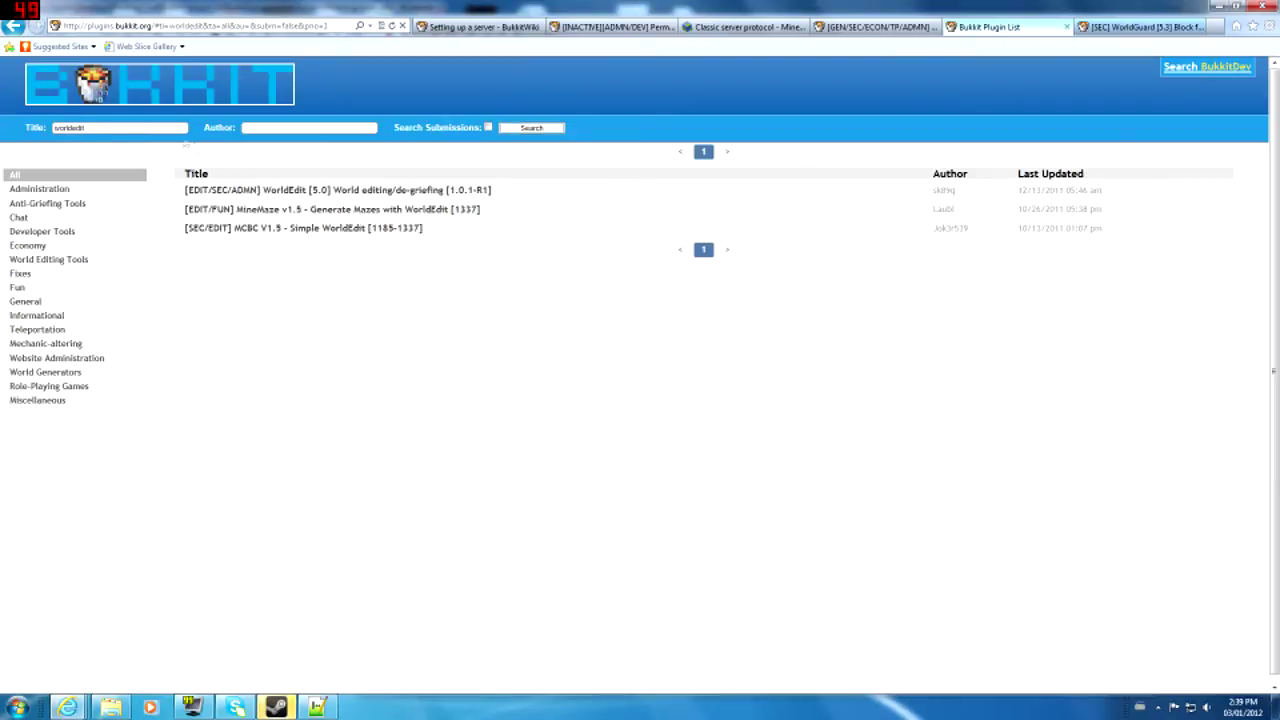
click(315, 192)
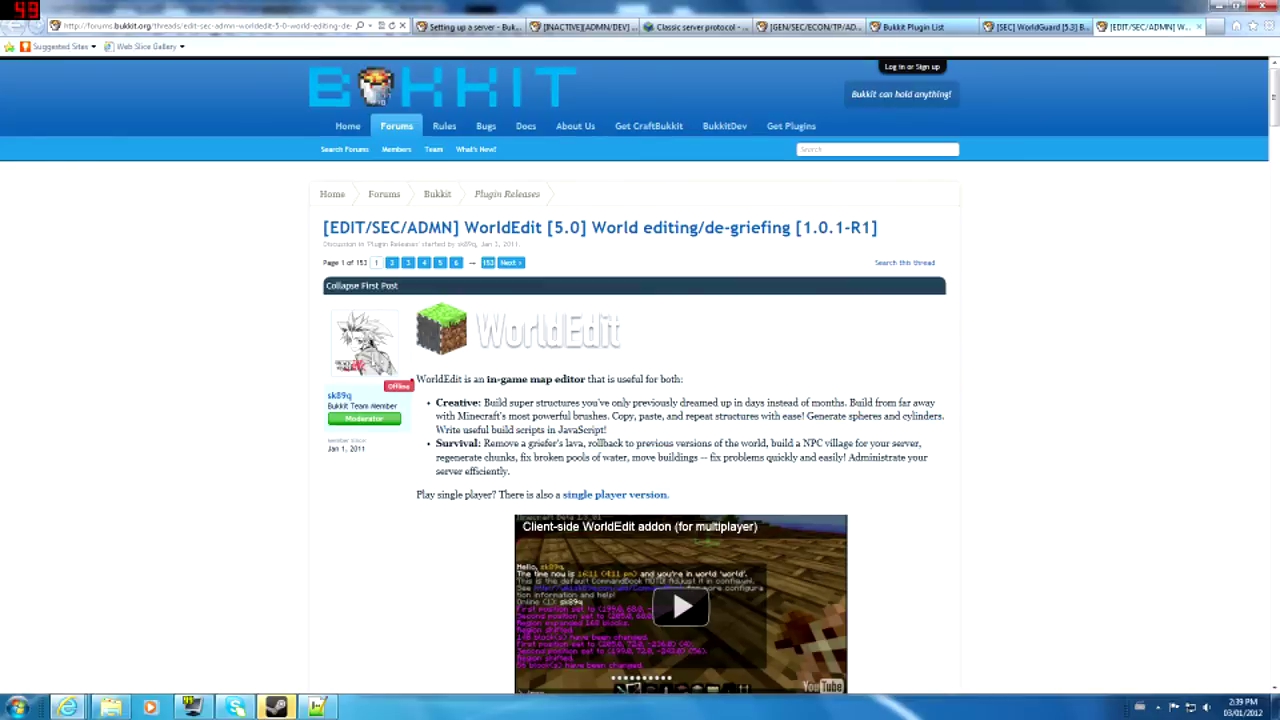
- Skim the WorldEdit 5.0 thread, close the plugin list tab, and minimize Internet Explorer
scroll(654, 453, down, 1)
scroll(654, 453, down, 6)
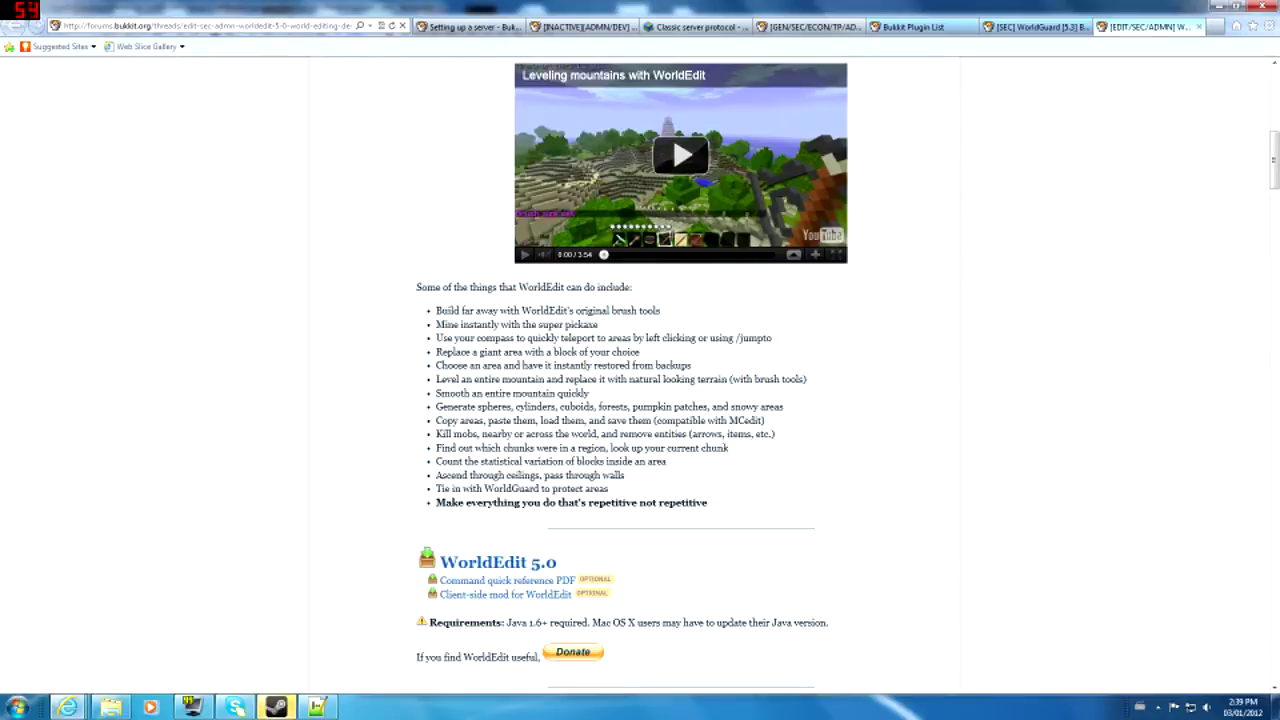
scroll(255, 440, up, 7)
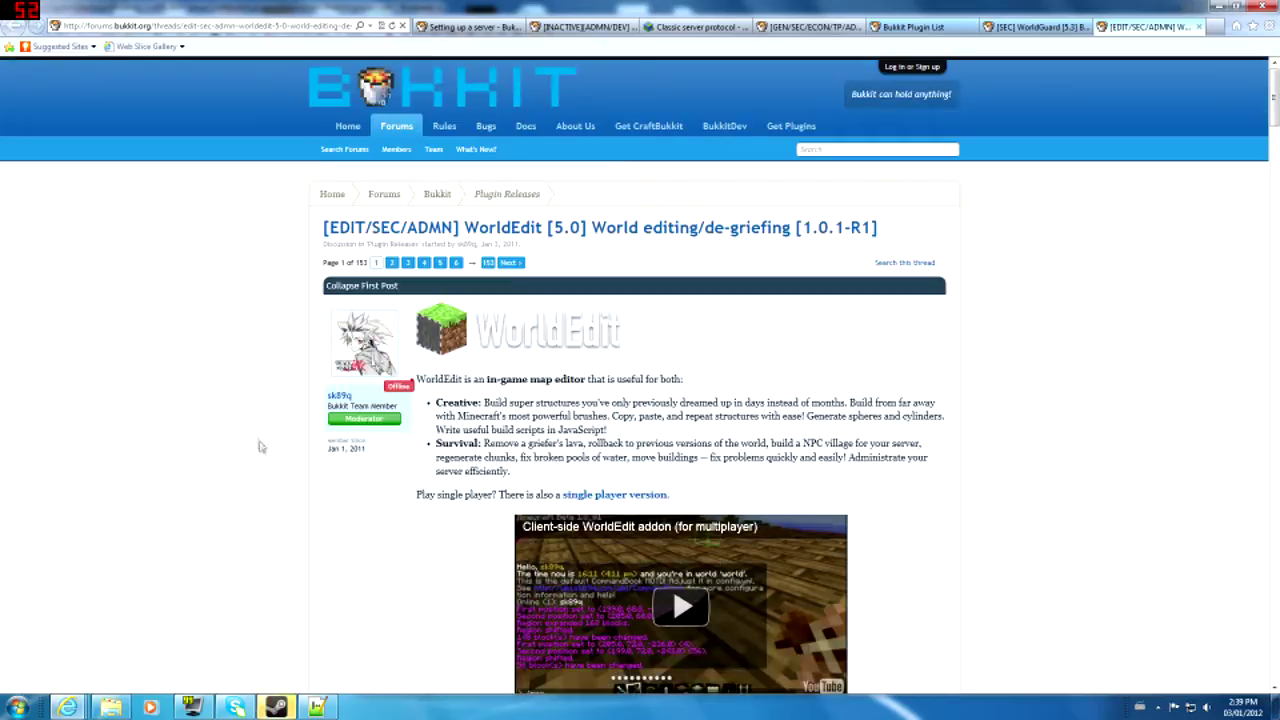
click(955, 27)
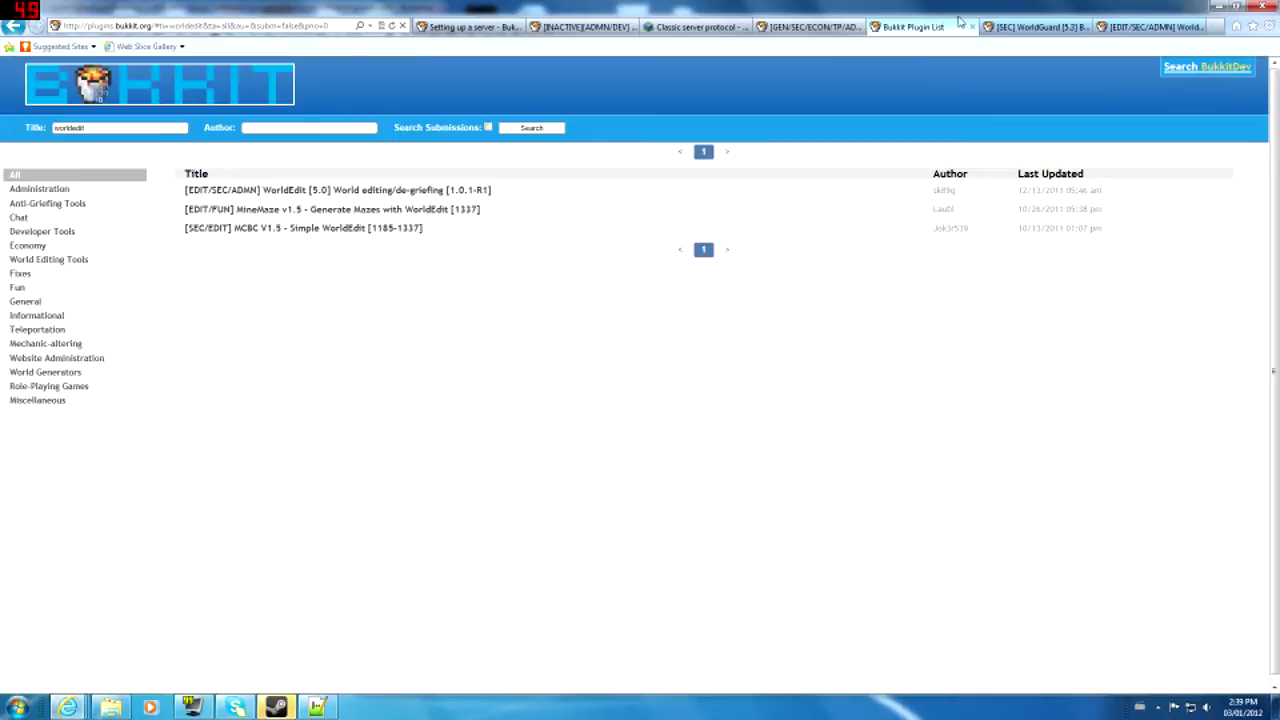
click(972, 27)
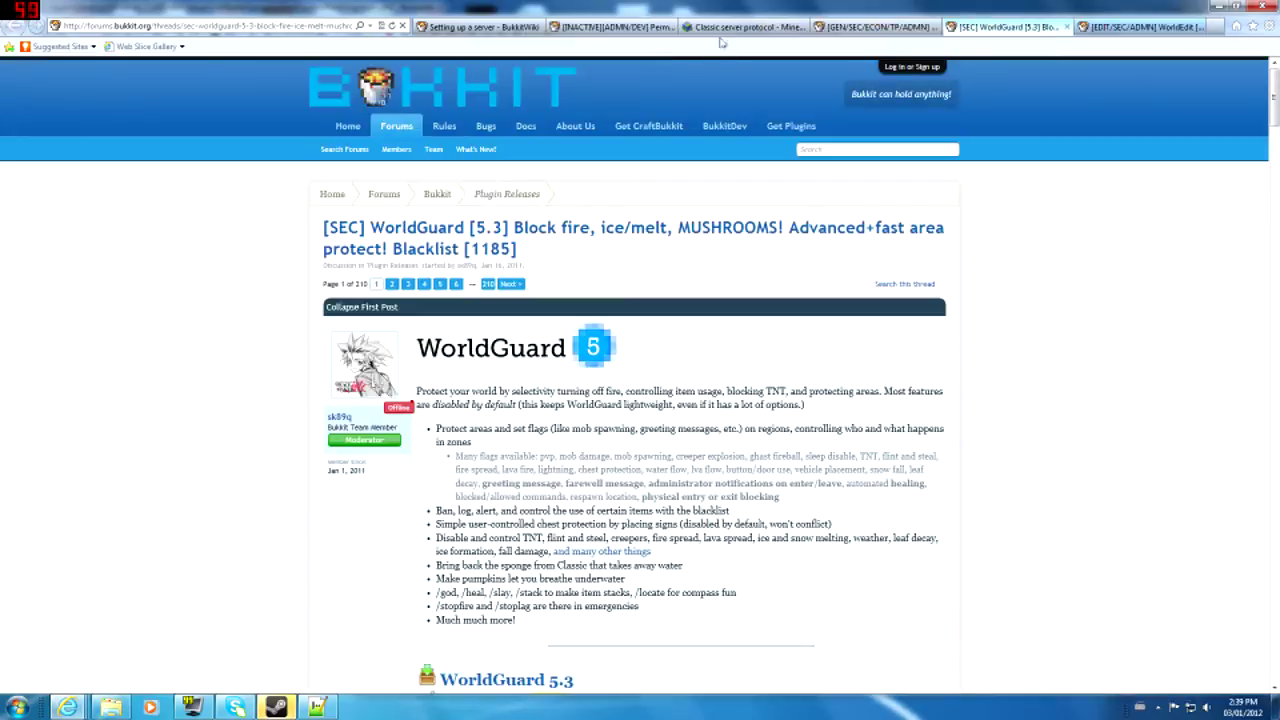
click(733, 30)
click(612, 28)
click(505, 30)
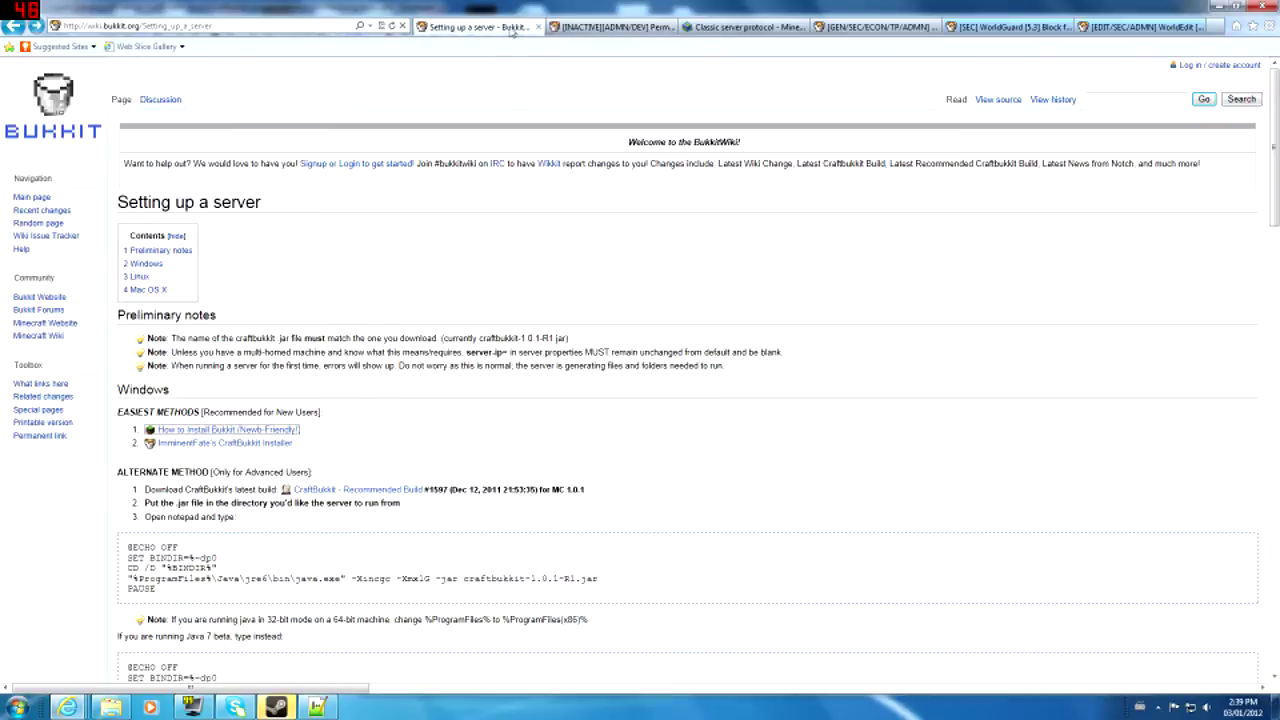
click(1216, 6)
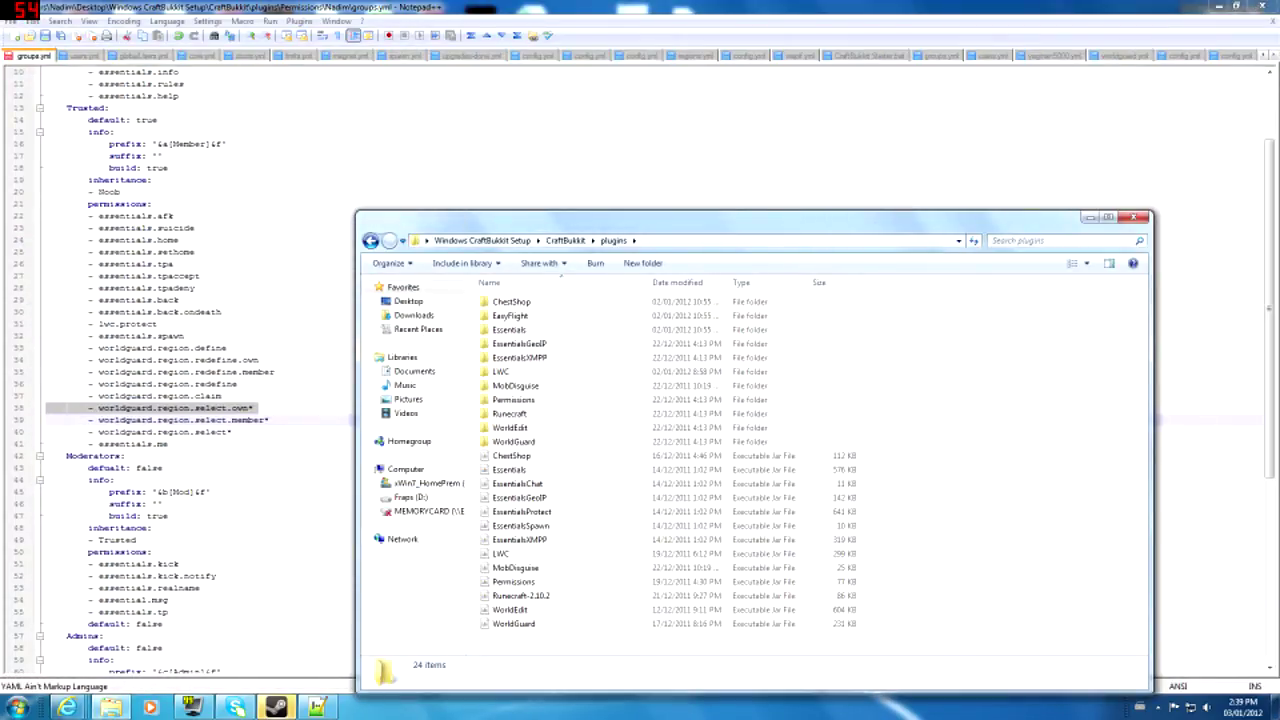
- Close Notepad++ without saving the latest changes to groups.yml
click(620, 132)
scroll(620, 132, down, 9)
scroll(620, 132, up, 2)
scroll(640, 360, down, 2)
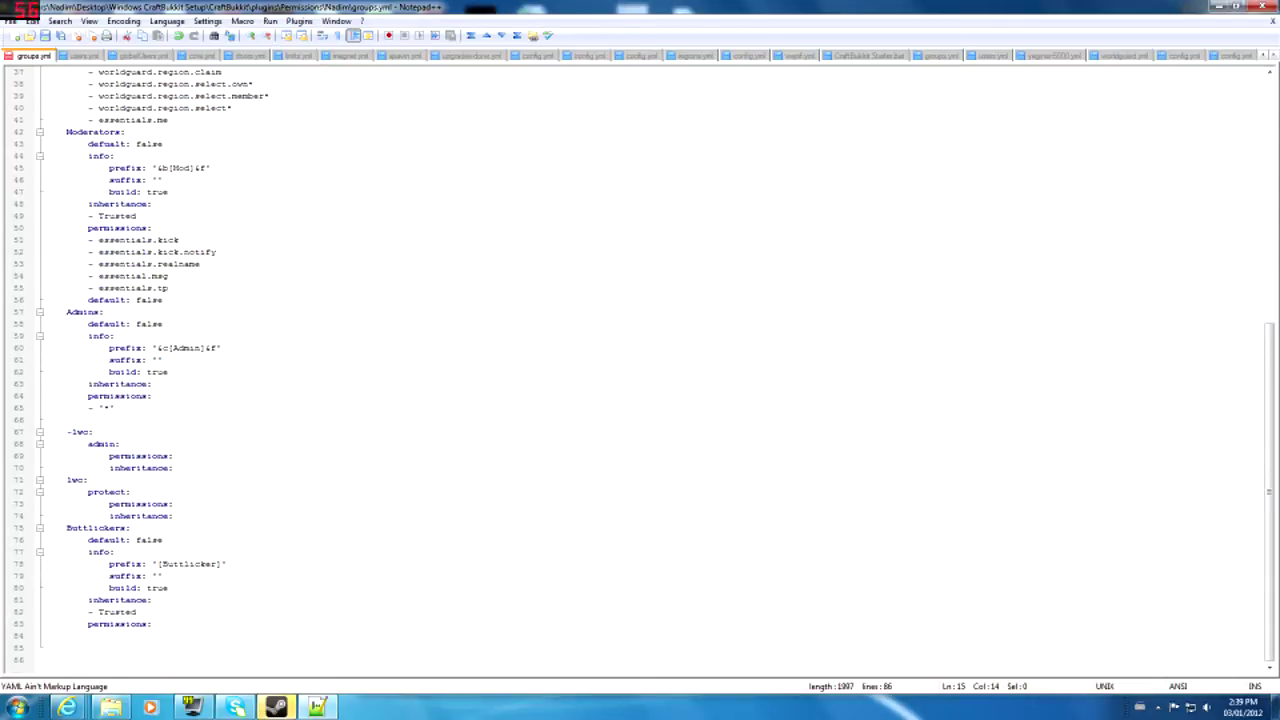
click(1262, 6)
click(693, 399)
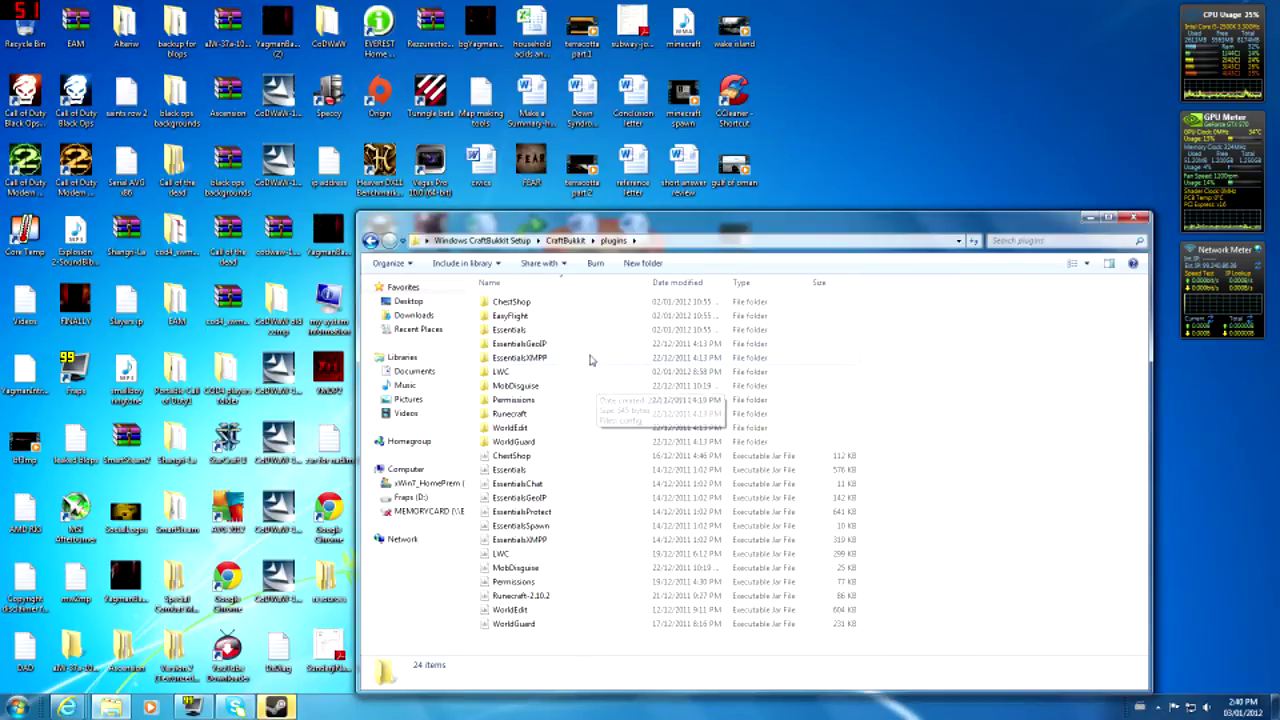
- Open users.yml from the Permissions world folder and scroll through it
double_click(574, 398)
double_click(555, 304)
double_click(501, 316)
scroll(640, 370, up, 15)
scroll(640, 370, up, 8)
scroll(640, 370, down, 20)
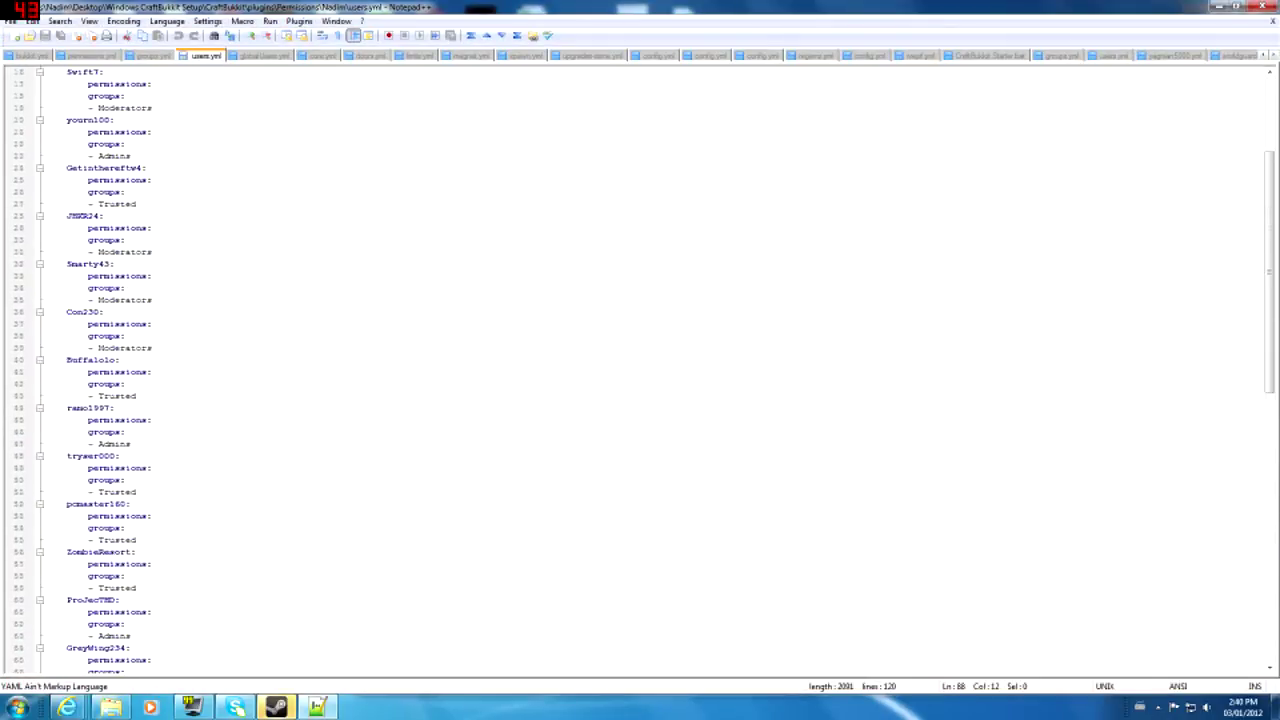
scroll(640, 370, down, 3)
scroll(640, 370, up, 4)
scroll(640, 370, down, 4)
- Examine the user entry on lines 108-111, selecting its Moderators group name
click(67, 516)
drag(67, 516, 152, 552)
click(125, 528)
double_click(120, 528)
click(67, 516)
click(100, 528)
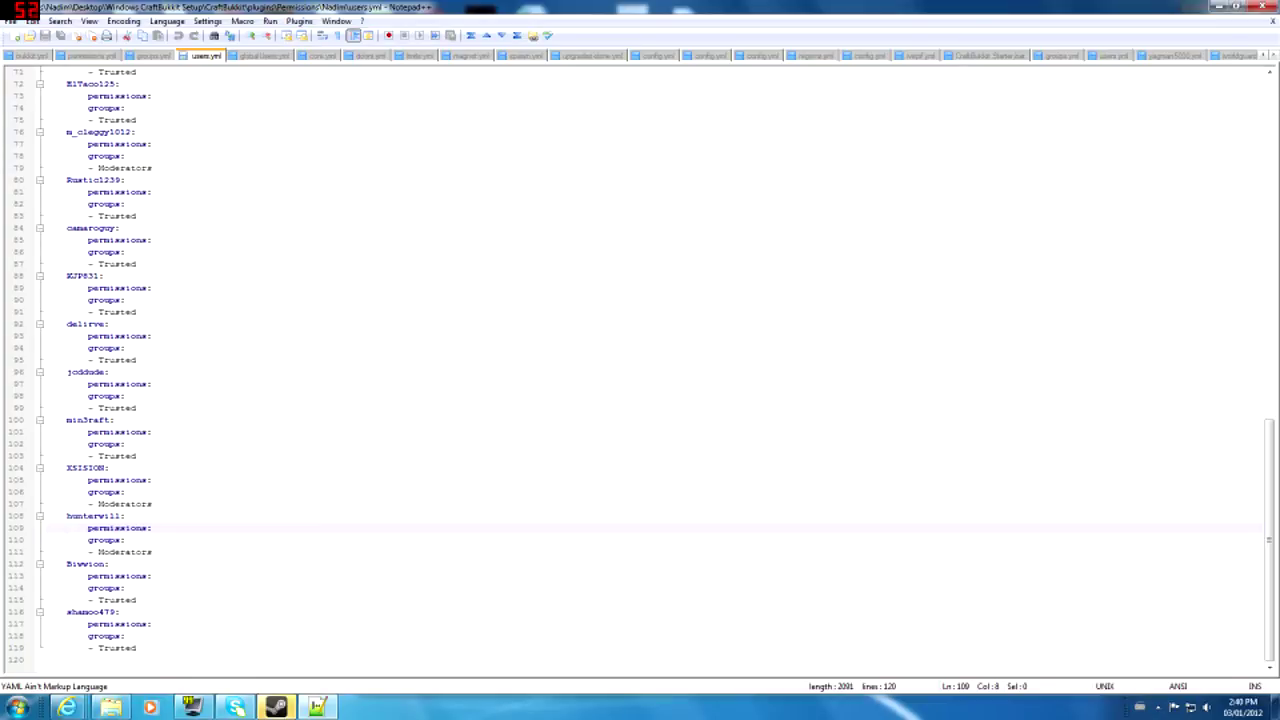
click(124, 528)
click(109, 540)
click(88, 552)
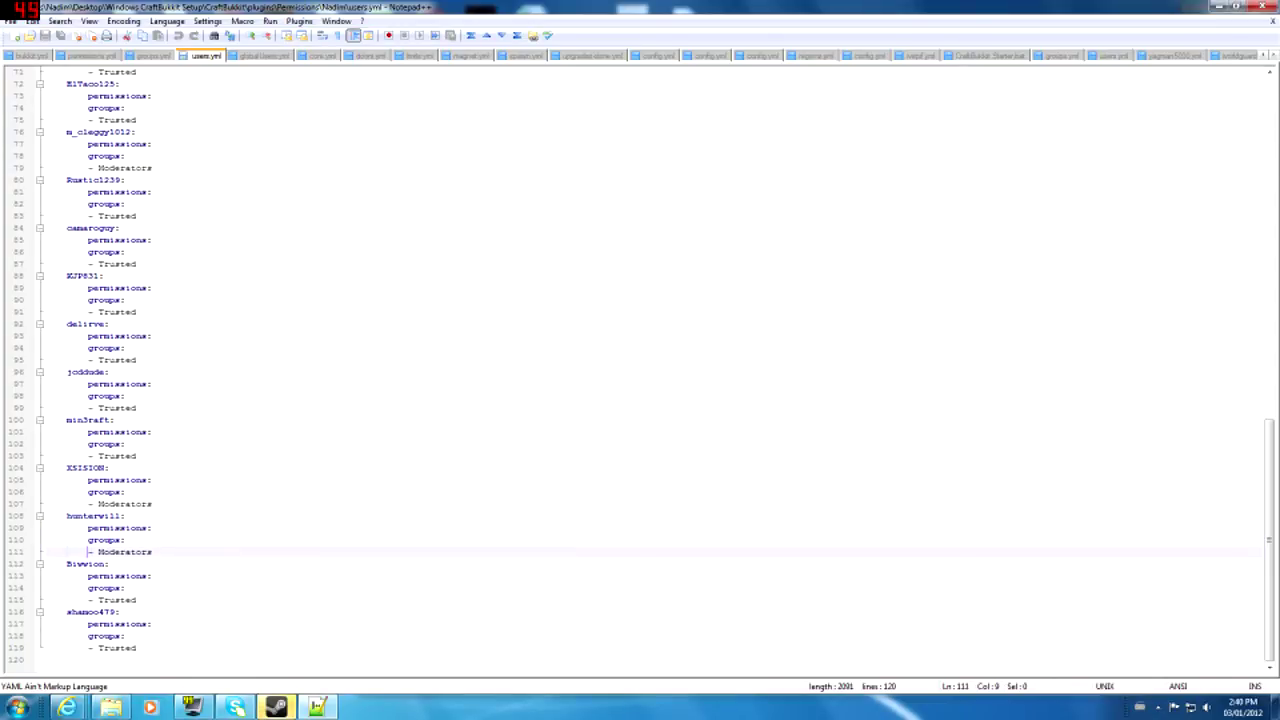
mouse_move(98, 552)
mouse_down()
mouse_move(153, 552)
mouse_move(98, 553)
mouse_up()
click(155, 552)
click(103, 553)
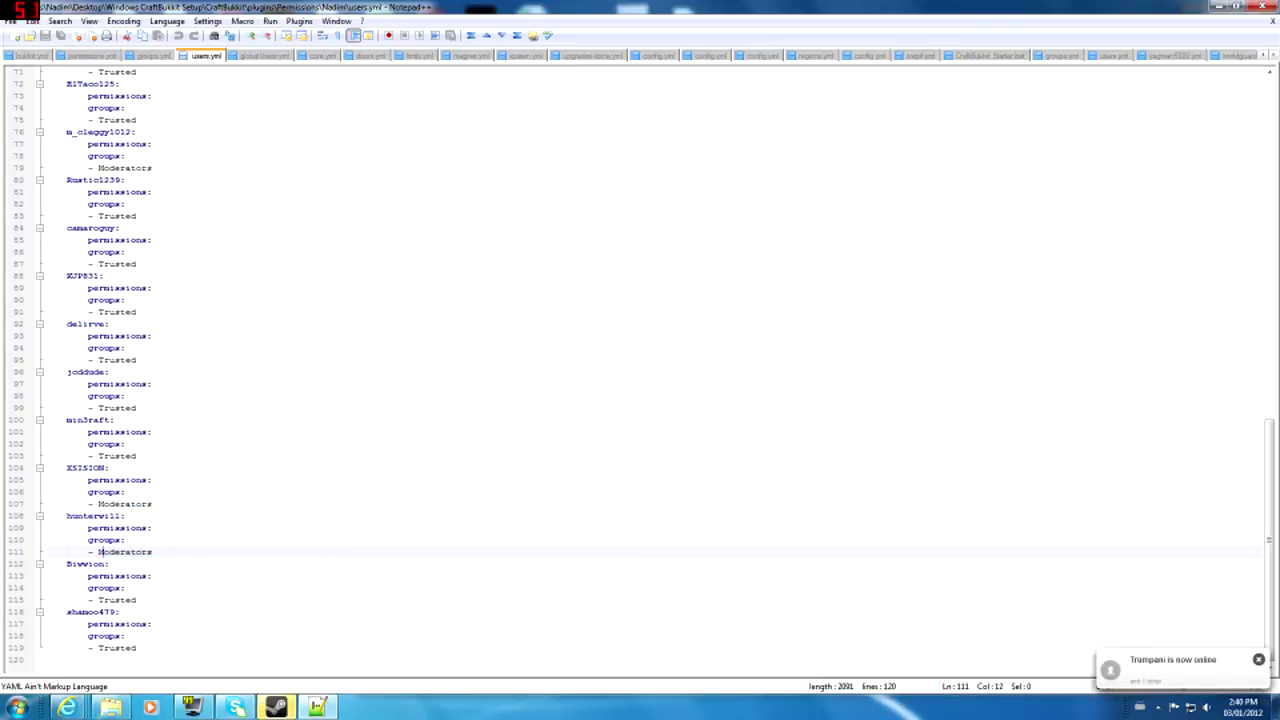
- Examine the last user's entry on lines 116-119 and its Trusted group
mouse_move(137, 648)
mouse_down()
mouse_move(98, 648)
mouse_move(137, 648)
mouse_up()
click(137, 648)
drag(66, 612, 149, 656)
click(149, 656)
click(96, 624)
click(120, 636)
scroll(120, 636, up, 20)
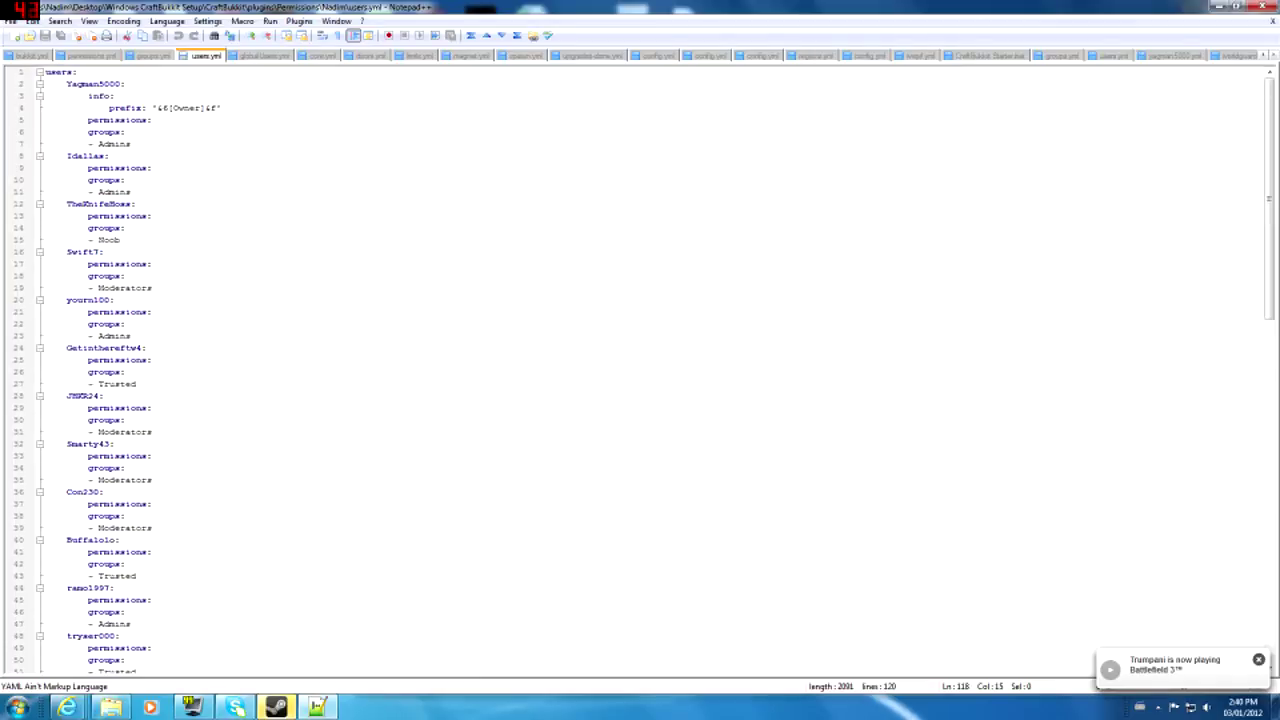
- Step the caret through the users heading and the first user's entry
click(95, 84)
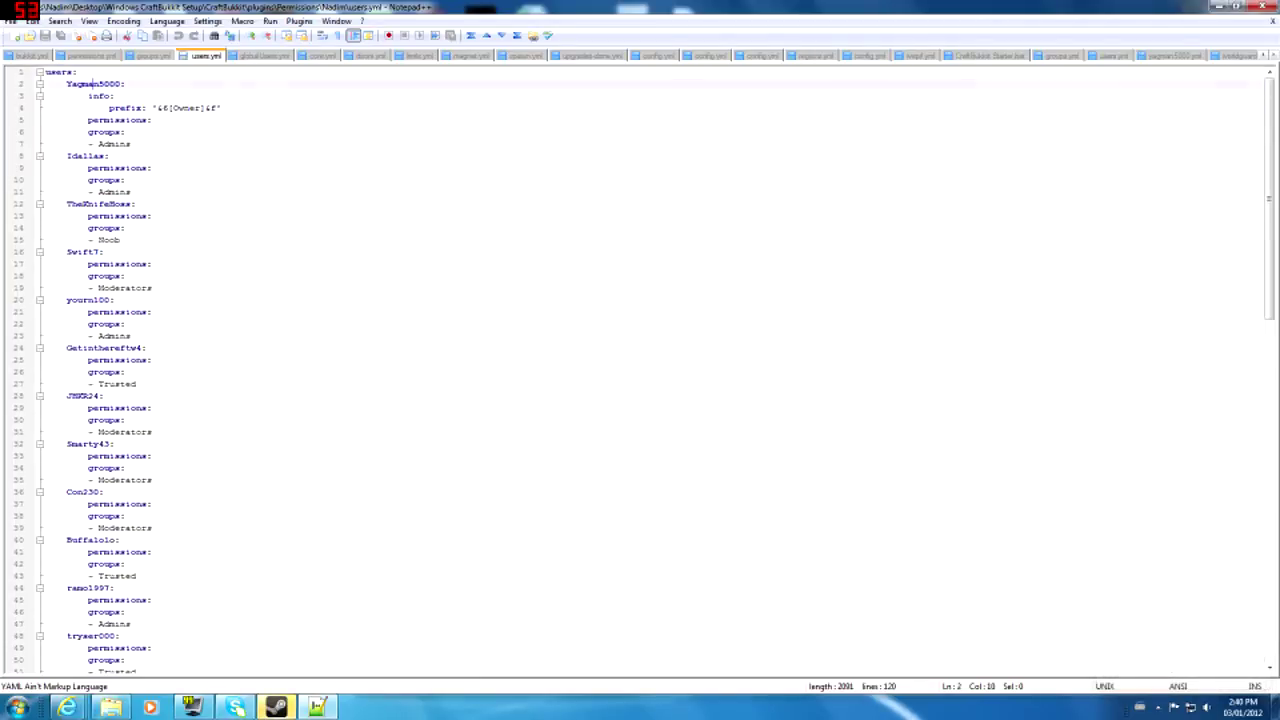
click(66, 72)
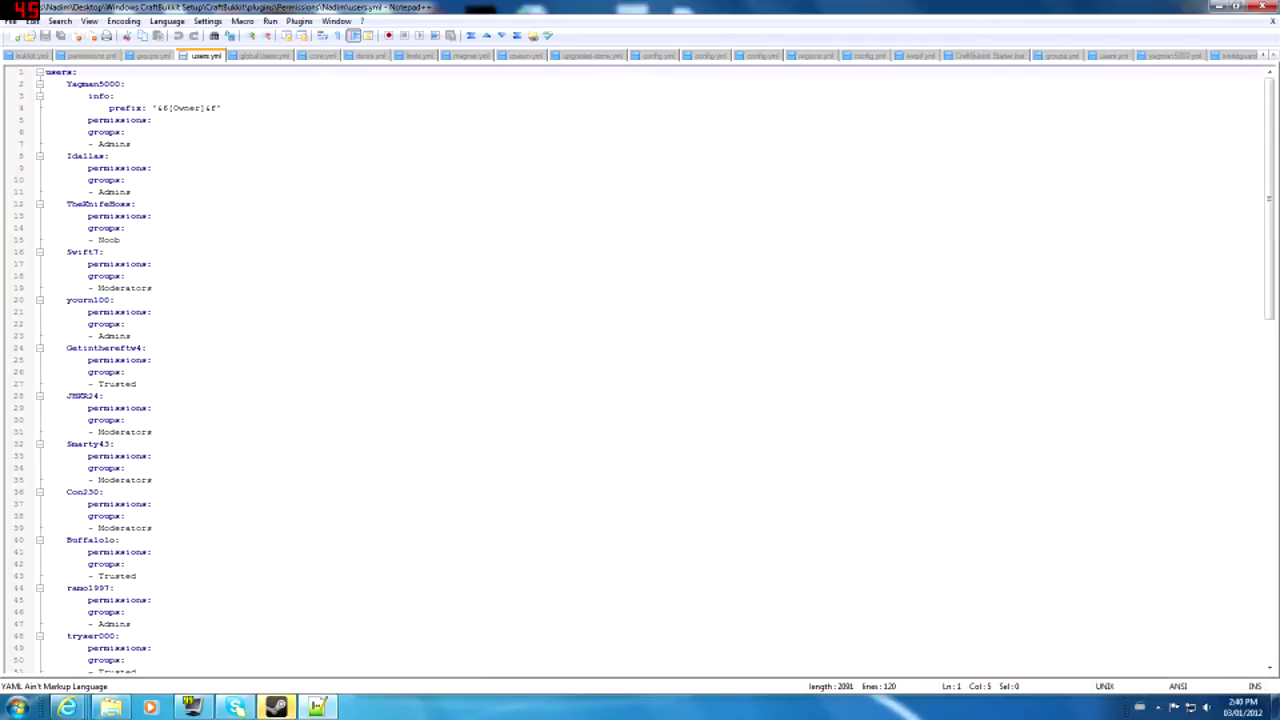
click(50, 72)
click(46, 84)
key(Left)
click(67, 84)
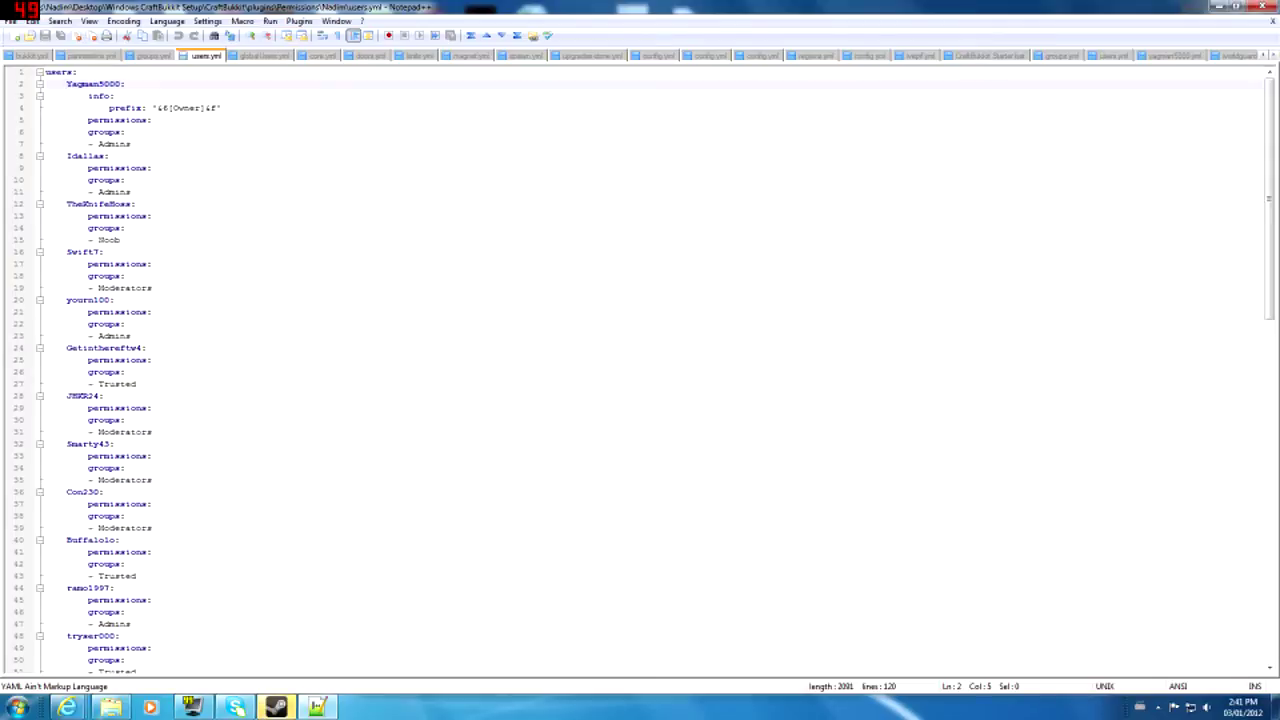
key(Down)
key(Right)
key(Right)
key(Right)
key(Right)
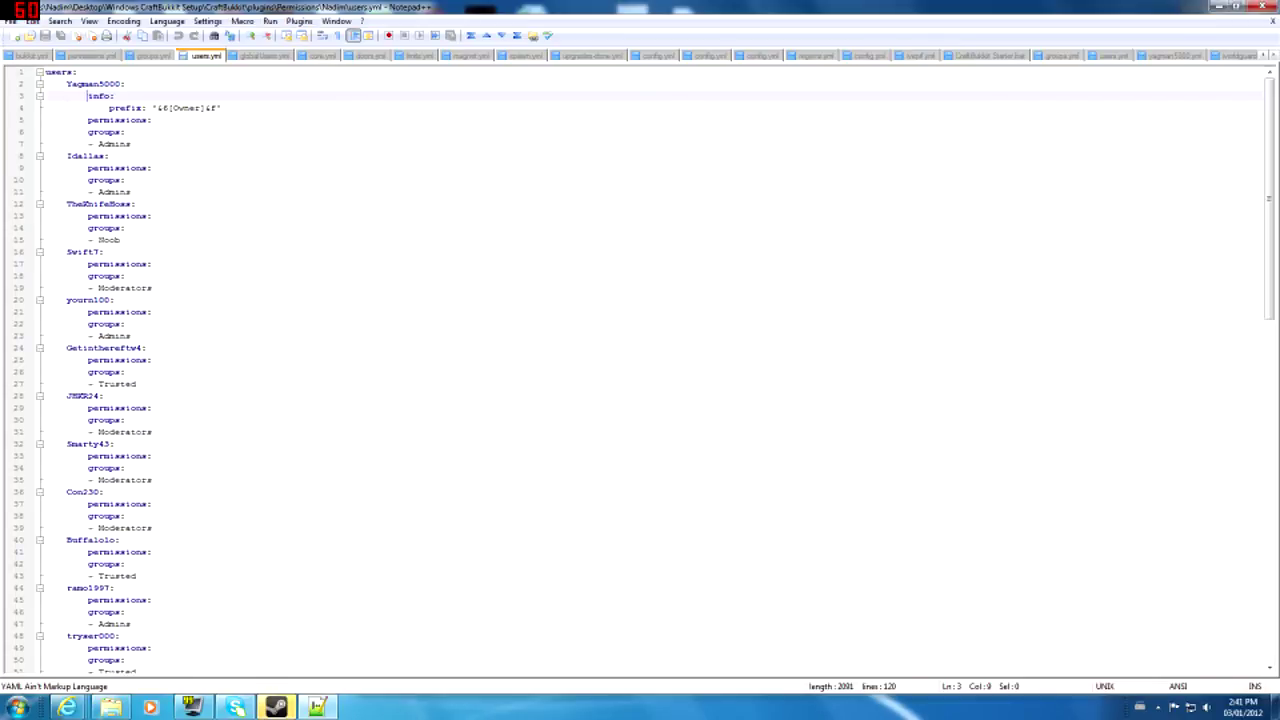
- Inspect the first user's Owner prefix on line 4 and the Admins group on line 7
scroll(640, 370, down, 10)
scroll(640, 370, up, 10)
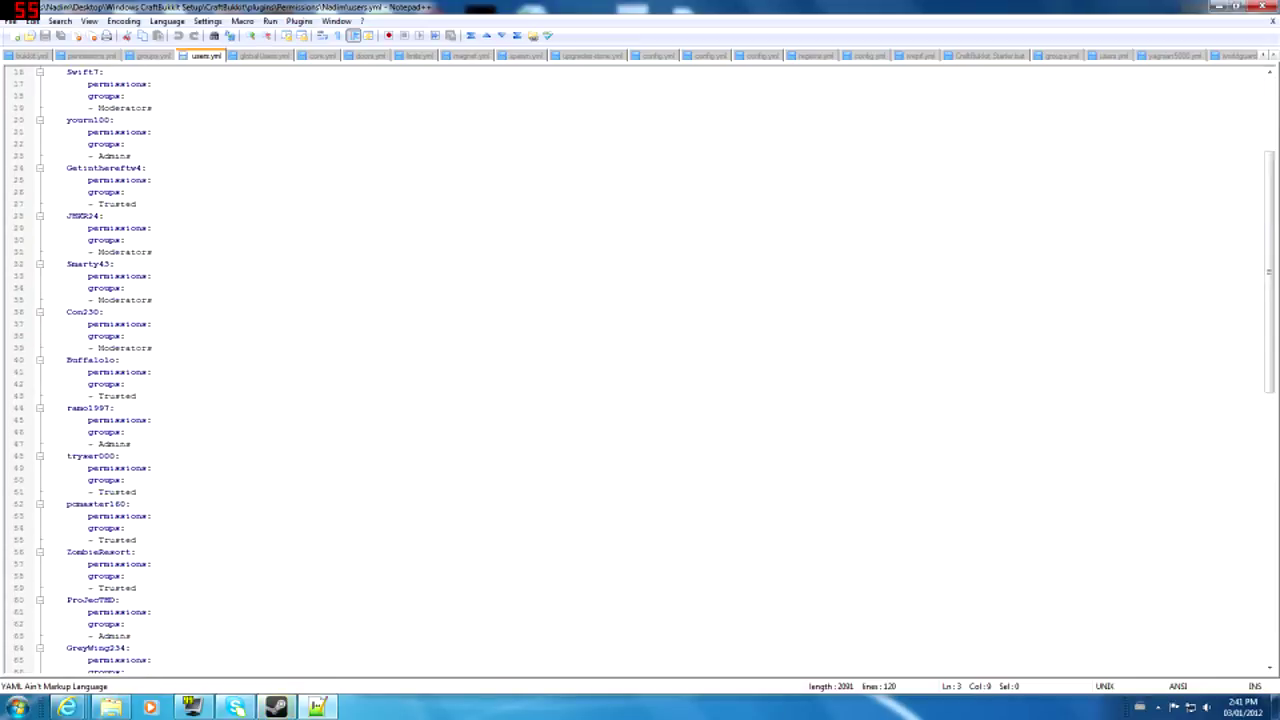
click(193, 107)
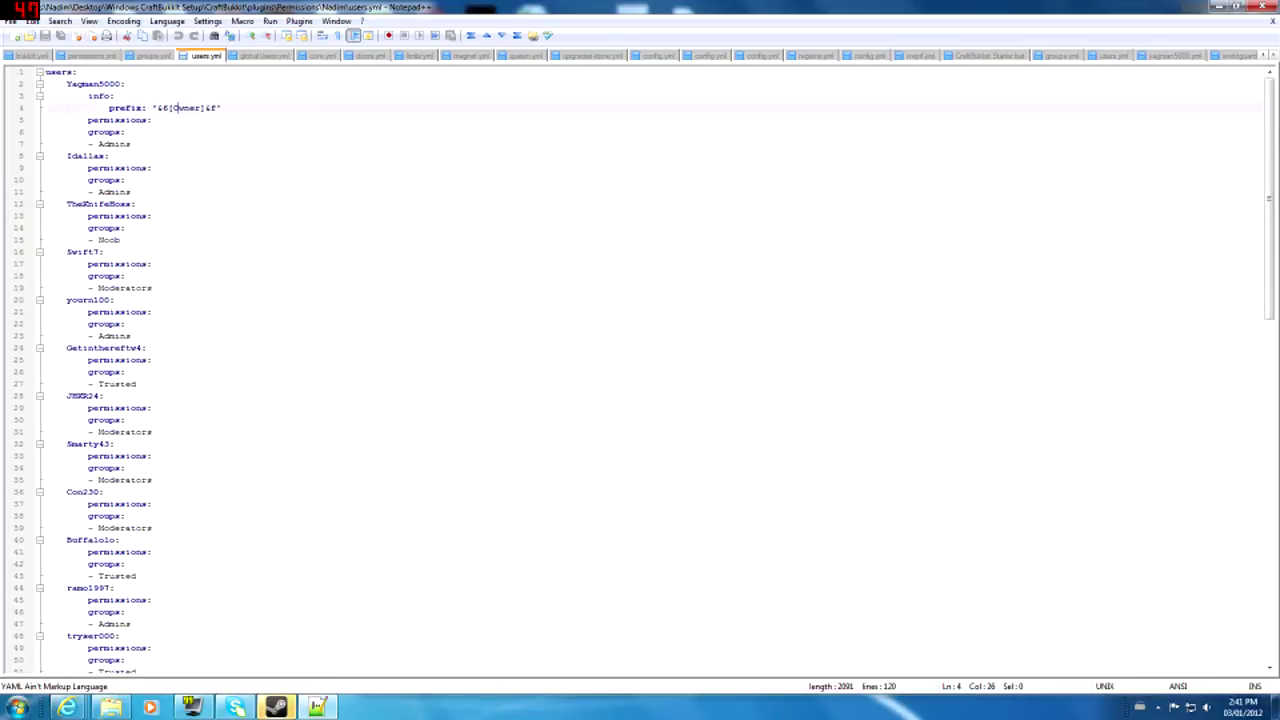
click(194, 108)
triple_click(189, 109)
click(189, 109)
key(Up)
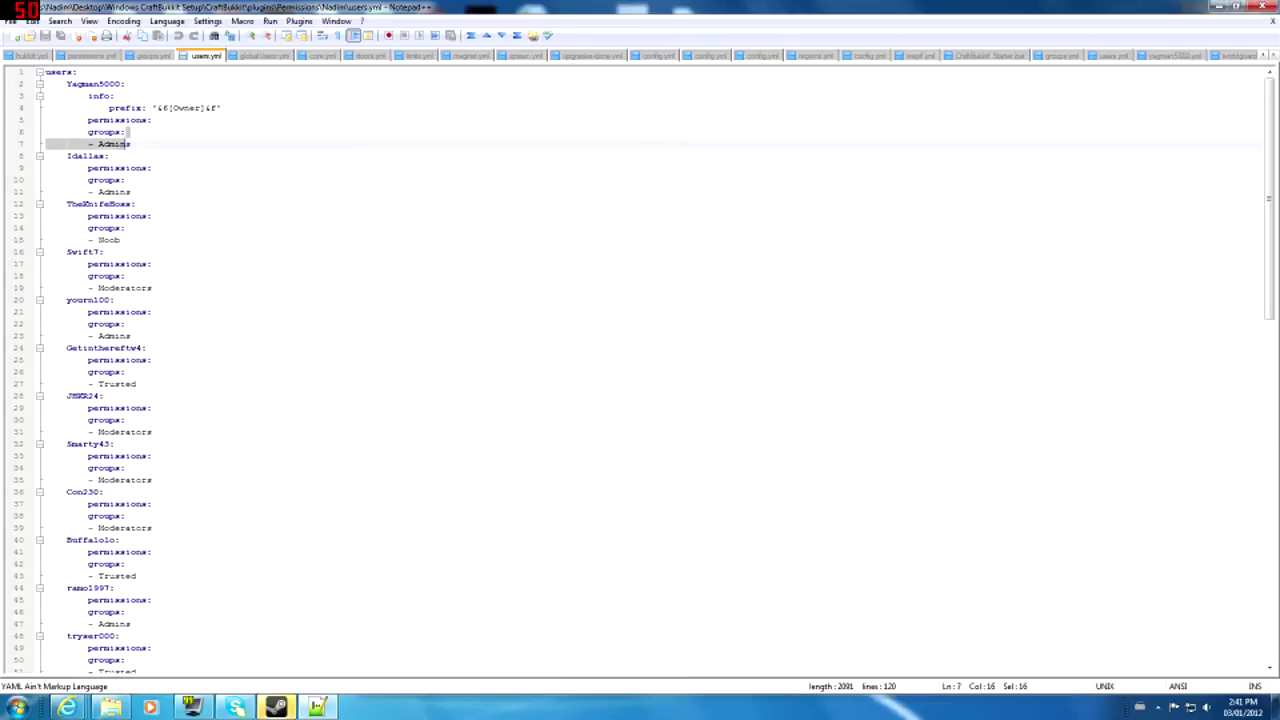
double_click(114, 144)
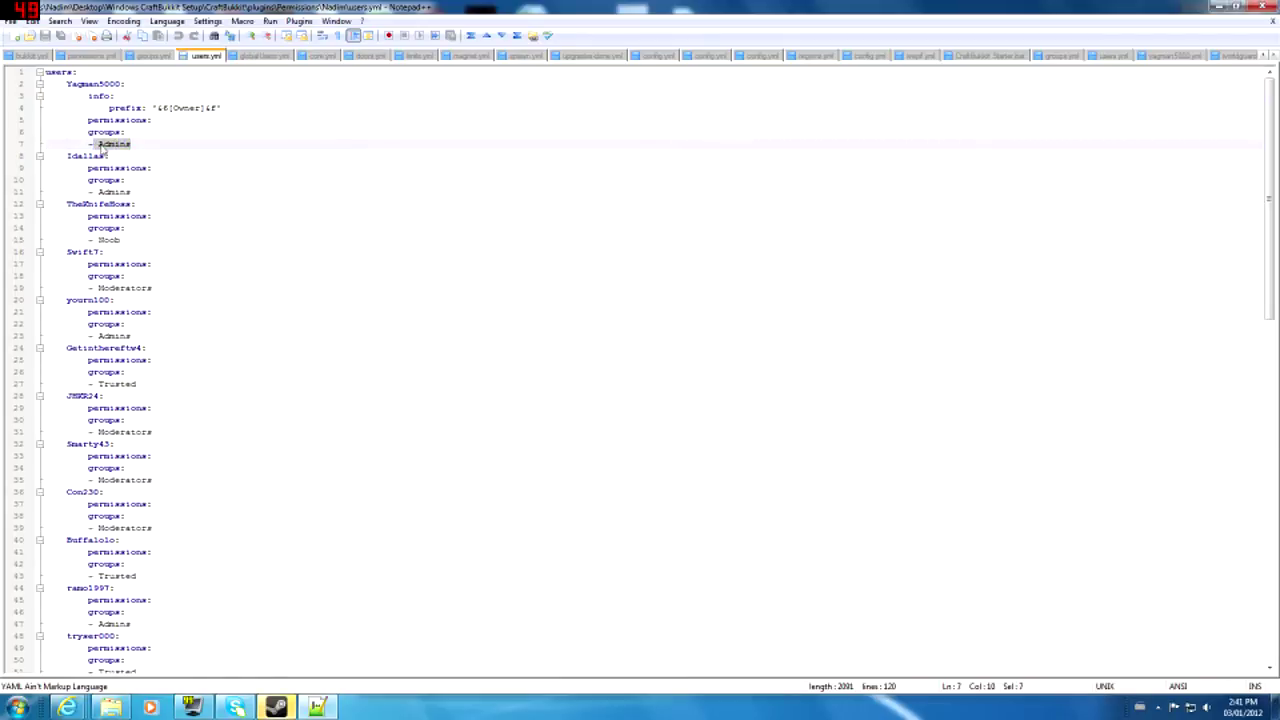
click(103, 96)
key(Left)
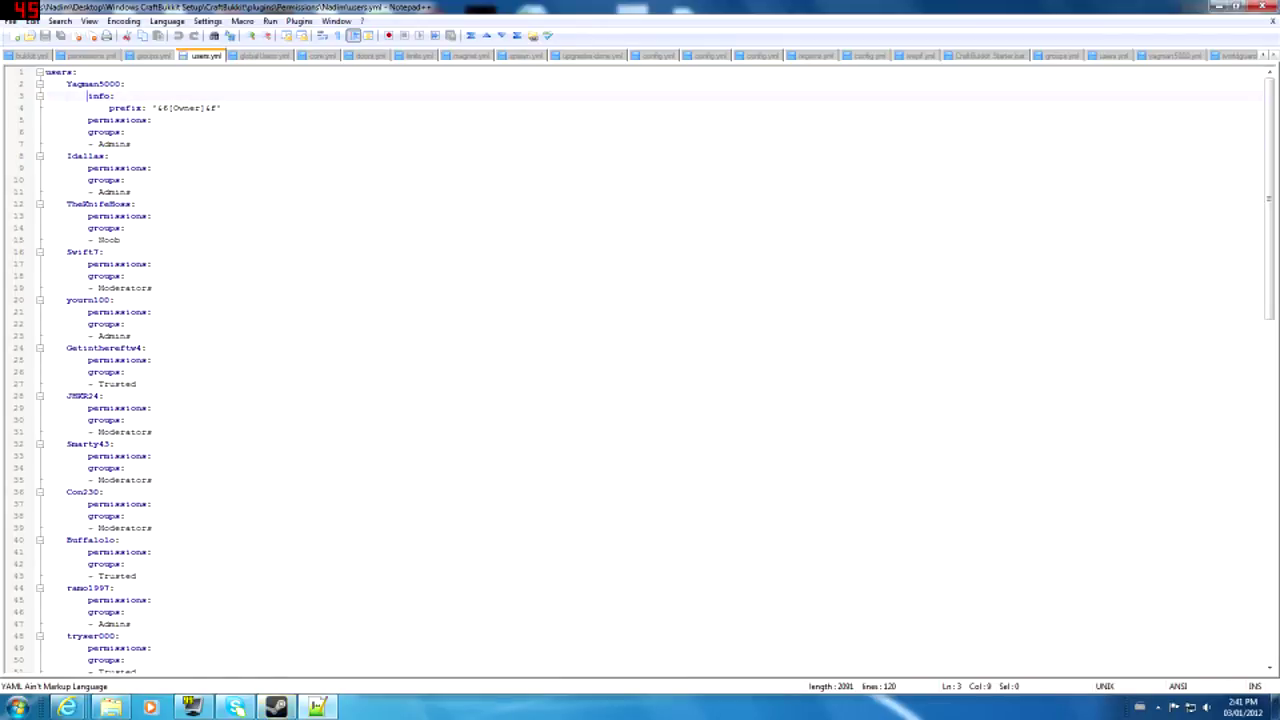
- Retype the closing &f colour code of the '&6[Owner]&f' prefix
drag(94, 108, 88, 108)
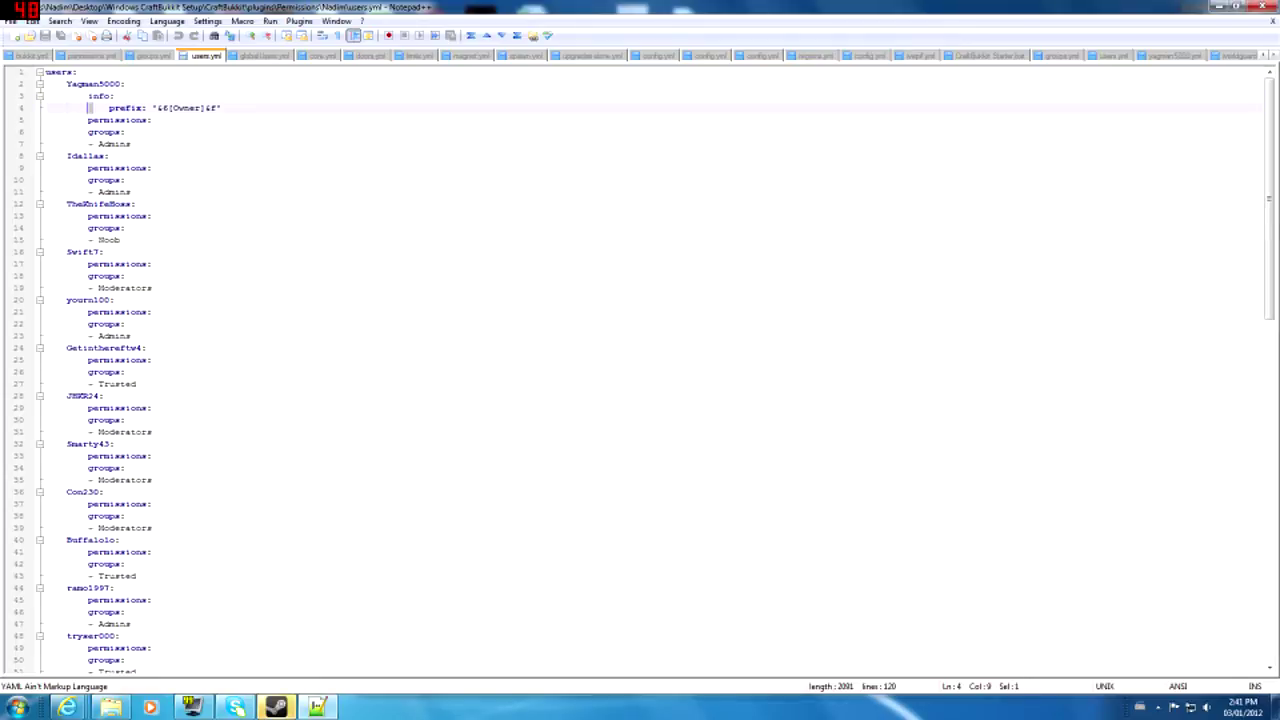
click(109, 108)
drag(109, 108, 148, 108)
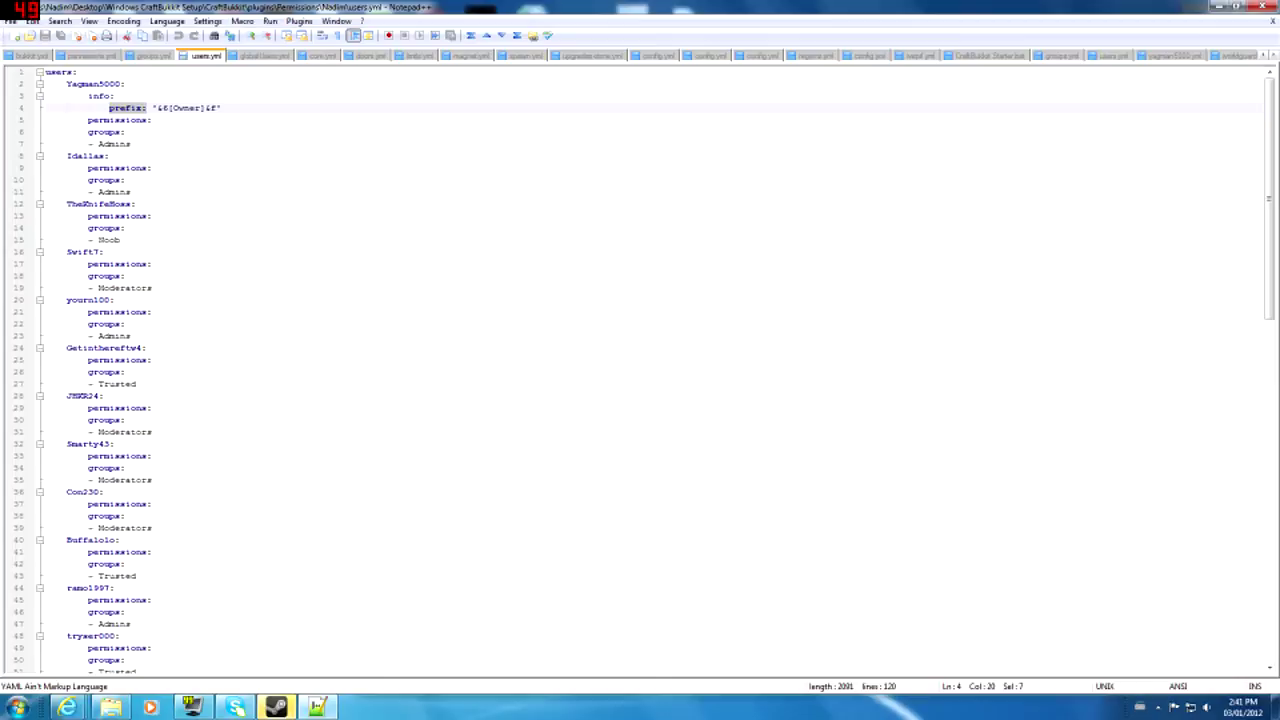
click(162, 108)
drag(151, 108, 220, 108)
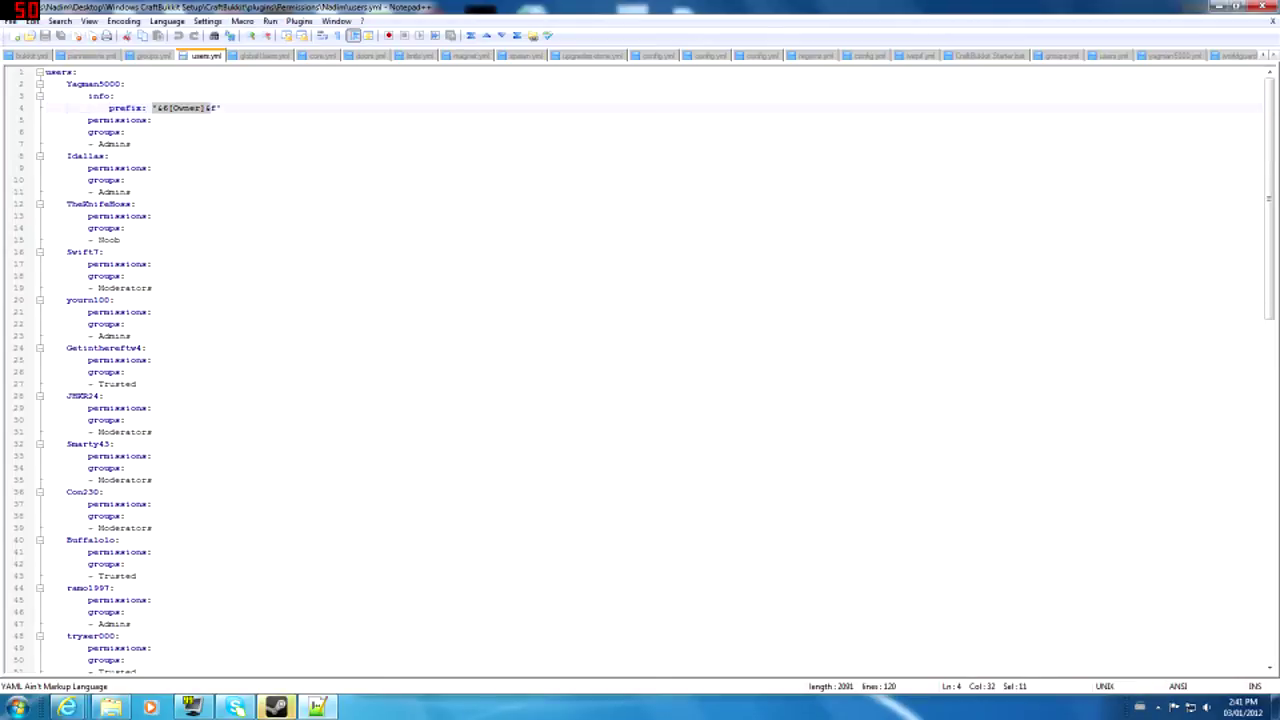
click(152, 108)
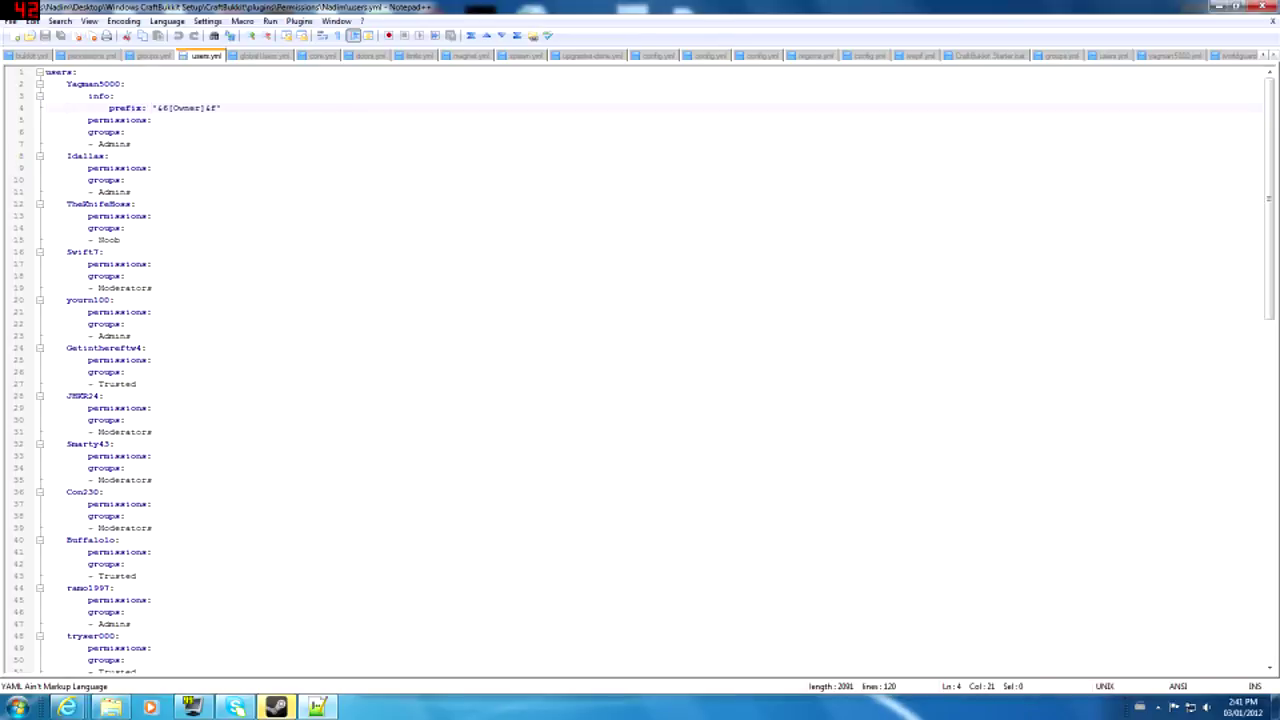
drag(157, 108, 200, 108)
click(205, 108)
text(&f)
key(End)
- Add a '- essentials.spawn /spawn' permission under line 25, then delete it again
click(88, 120)
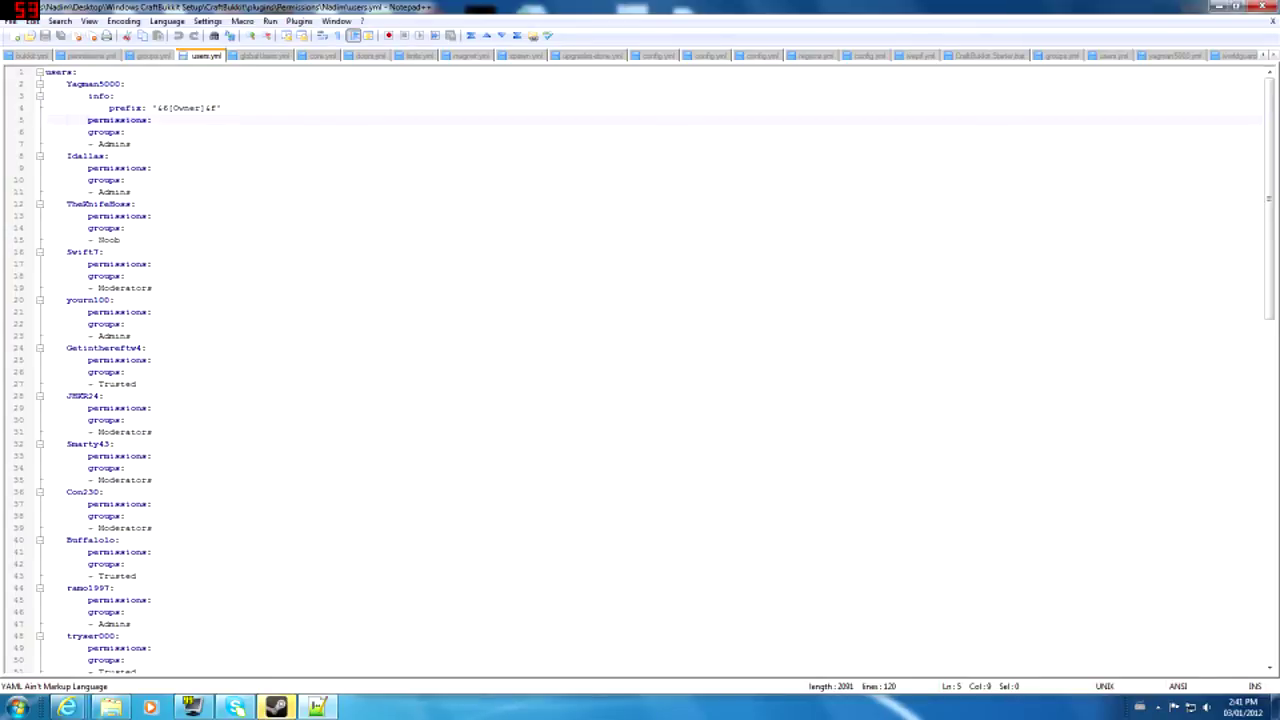
click(88, 168)
click(152, 120)
click(137, 384)
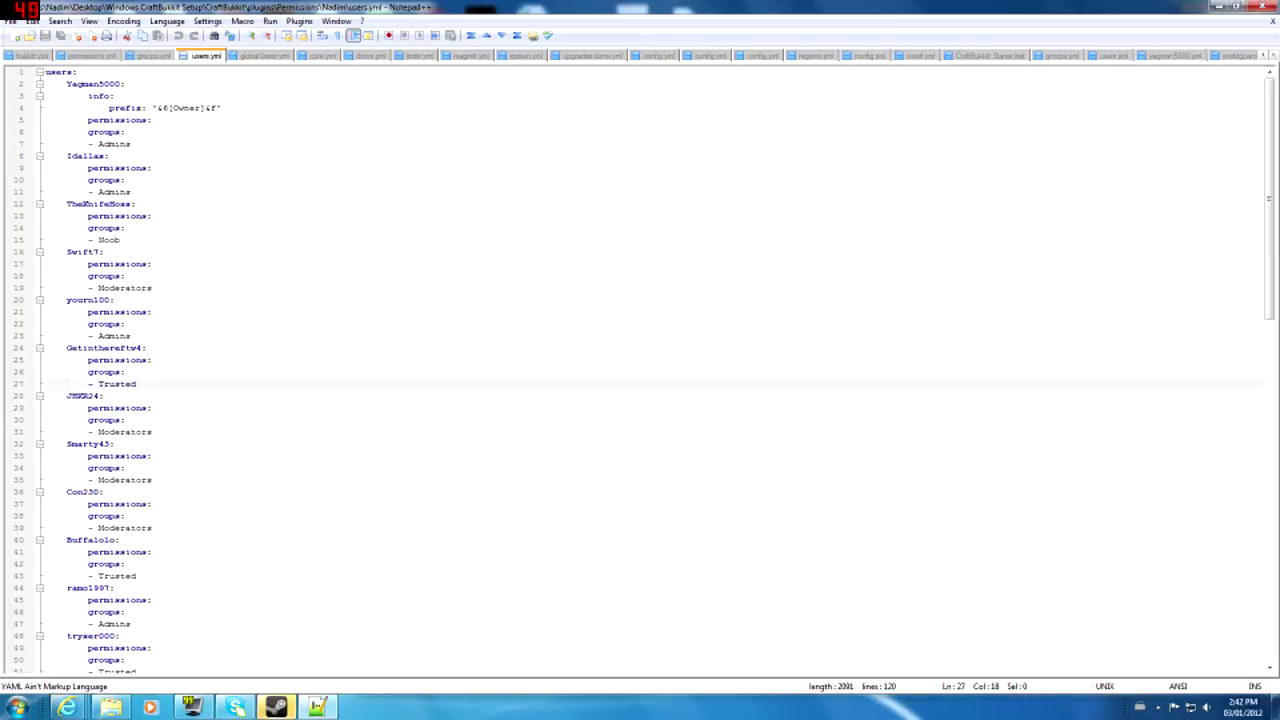
click(152, 360)
key(Return)
text(-)
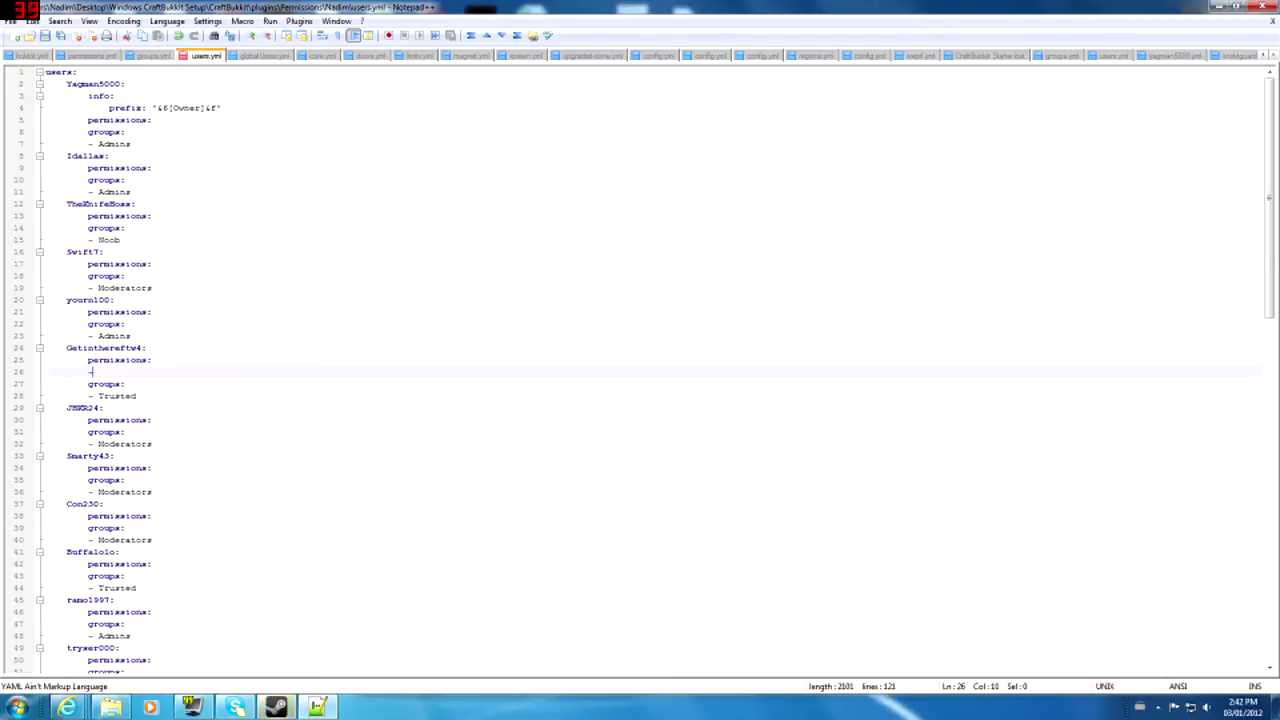
text( essentials.spawn)
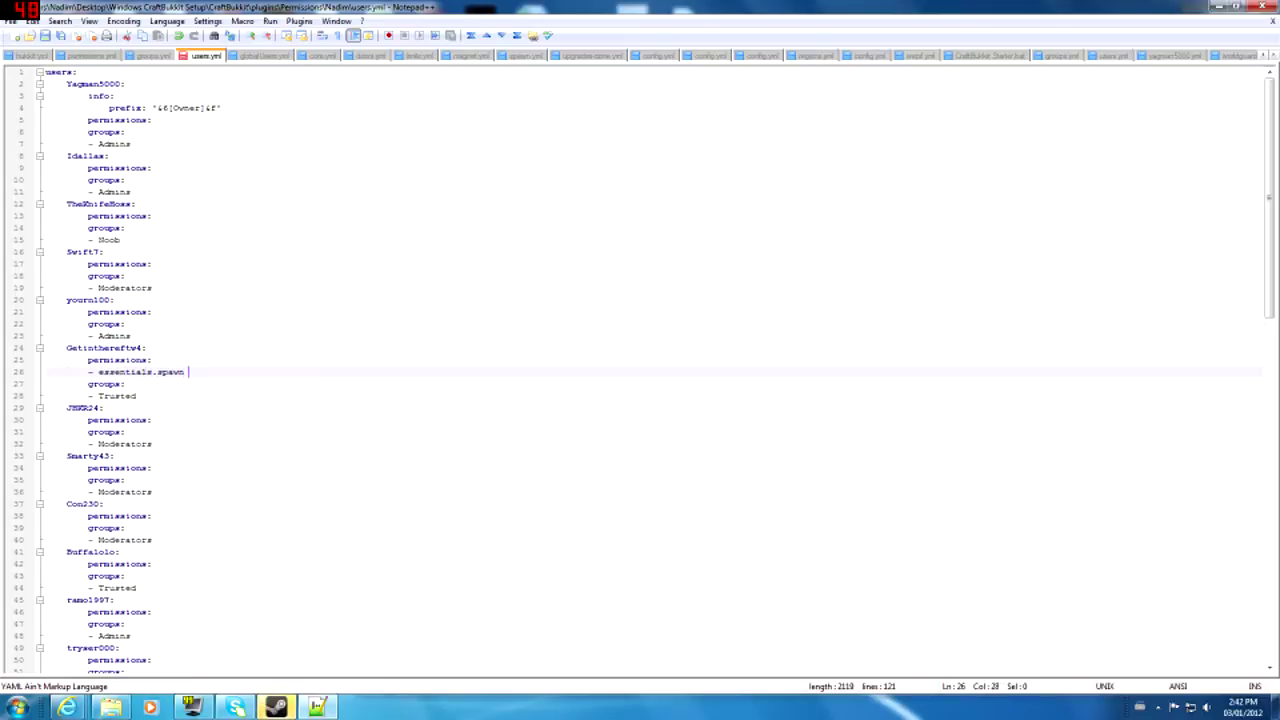
text( /spawn)
key(Down)
key(Up)
key(shift+Home)
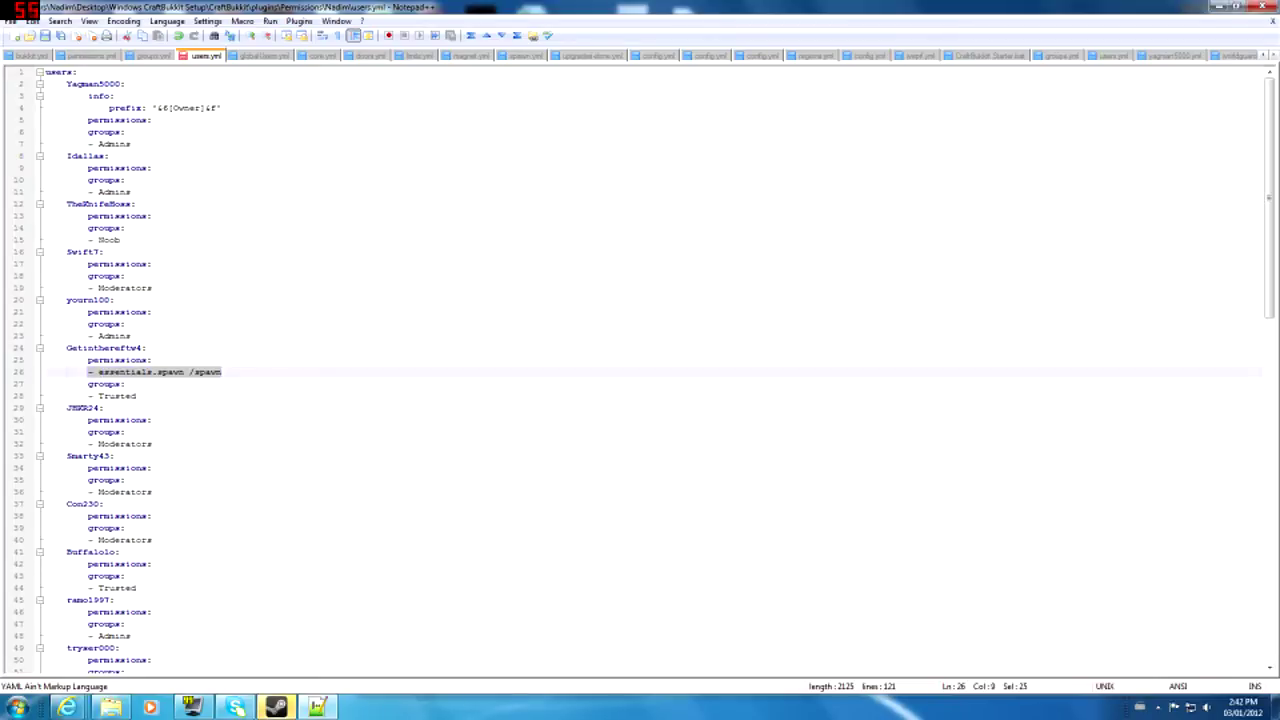
key(BackSpace)
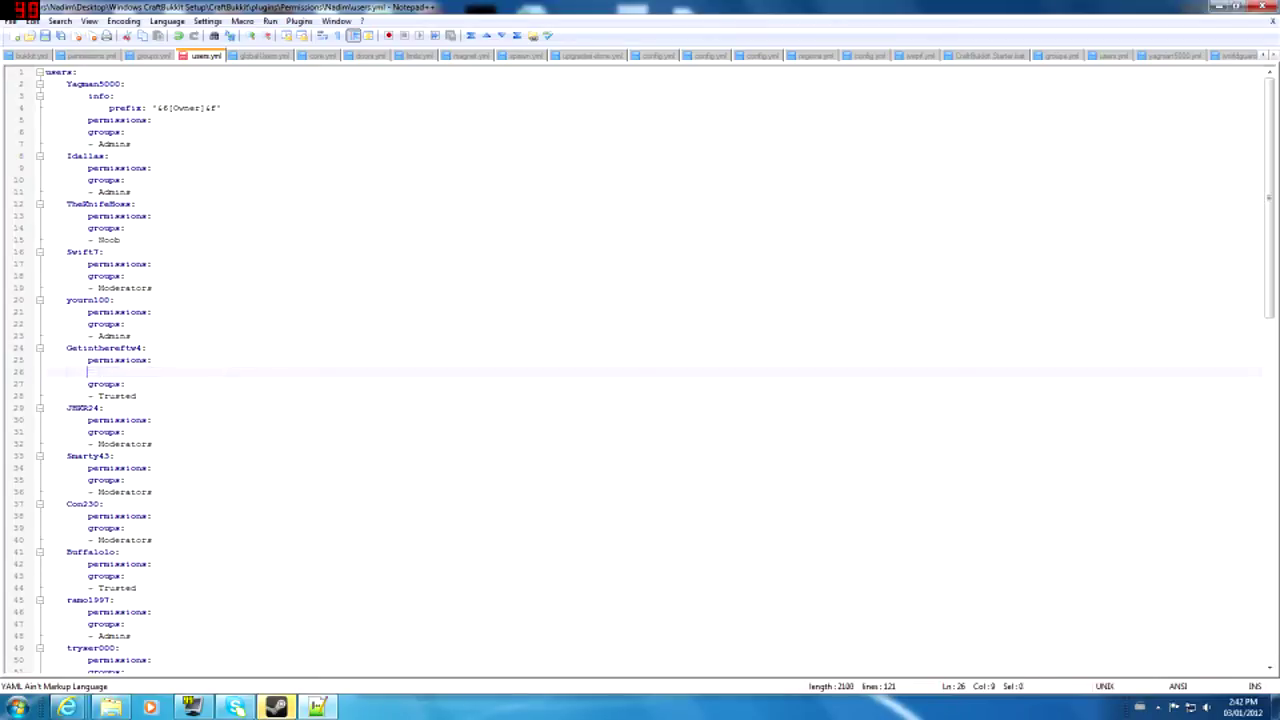
key(BackSpace)
key(BackSpace)
- Add a new user name entry after the last user and indent a line beneath it
key(Down)
key(Down)
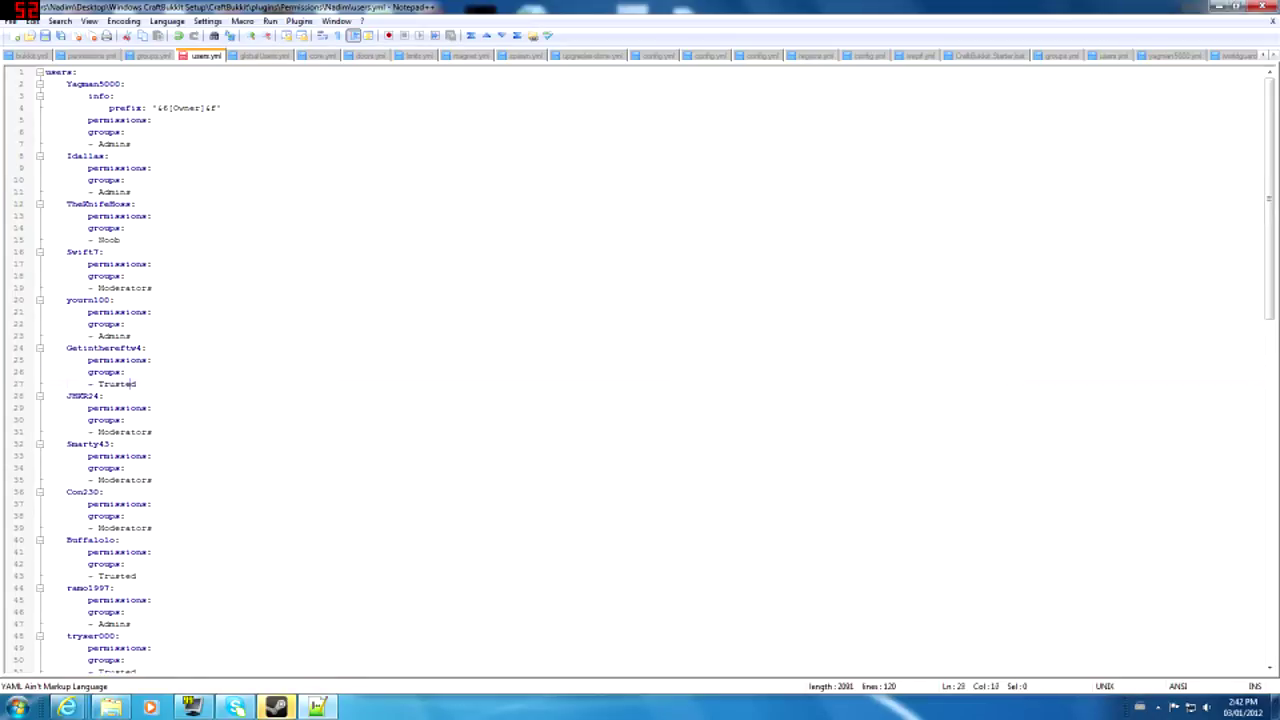
click(126, 132)
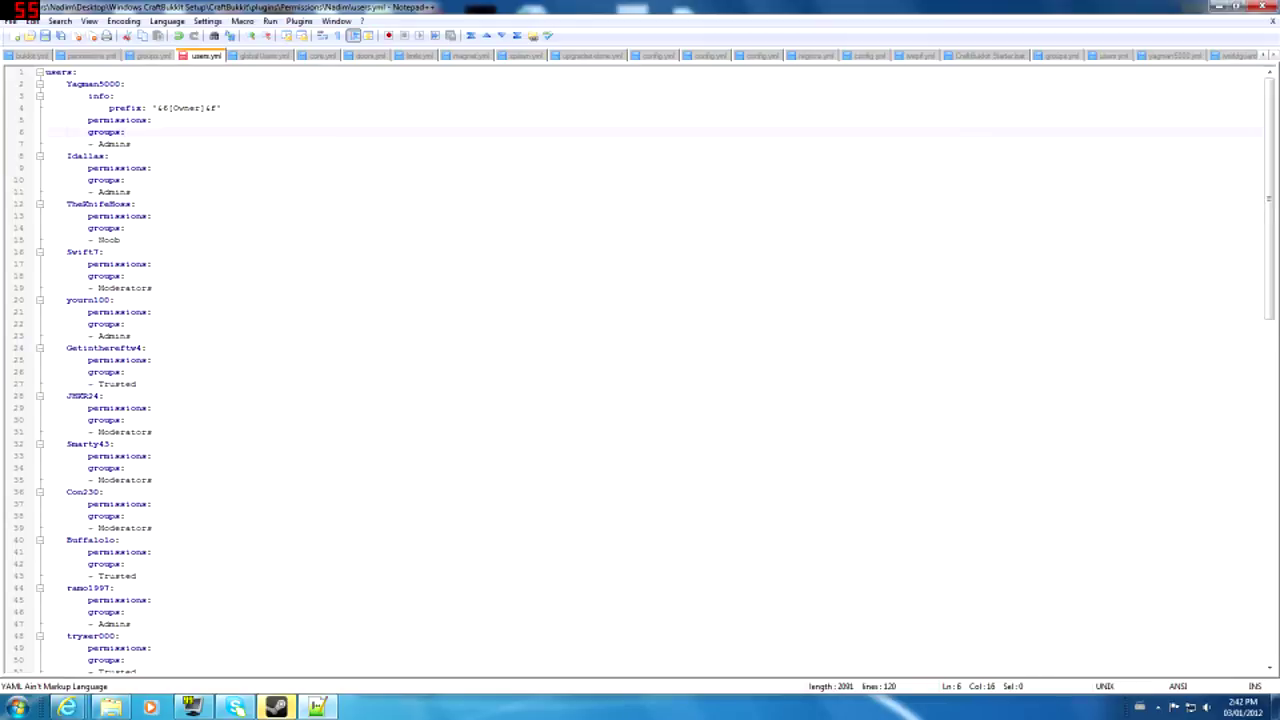
click(114, 144)
click(120, 144)
scroll(656, 370, down, 20)
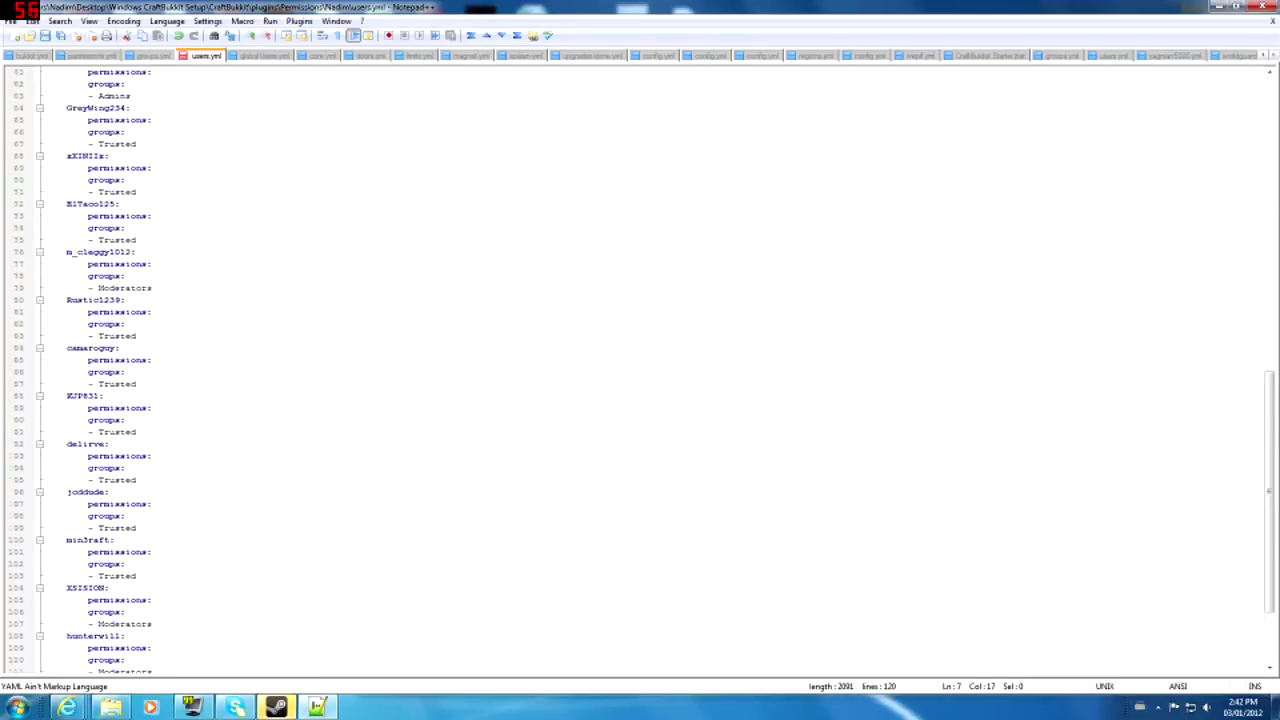
click(137, 648)
key(Return)
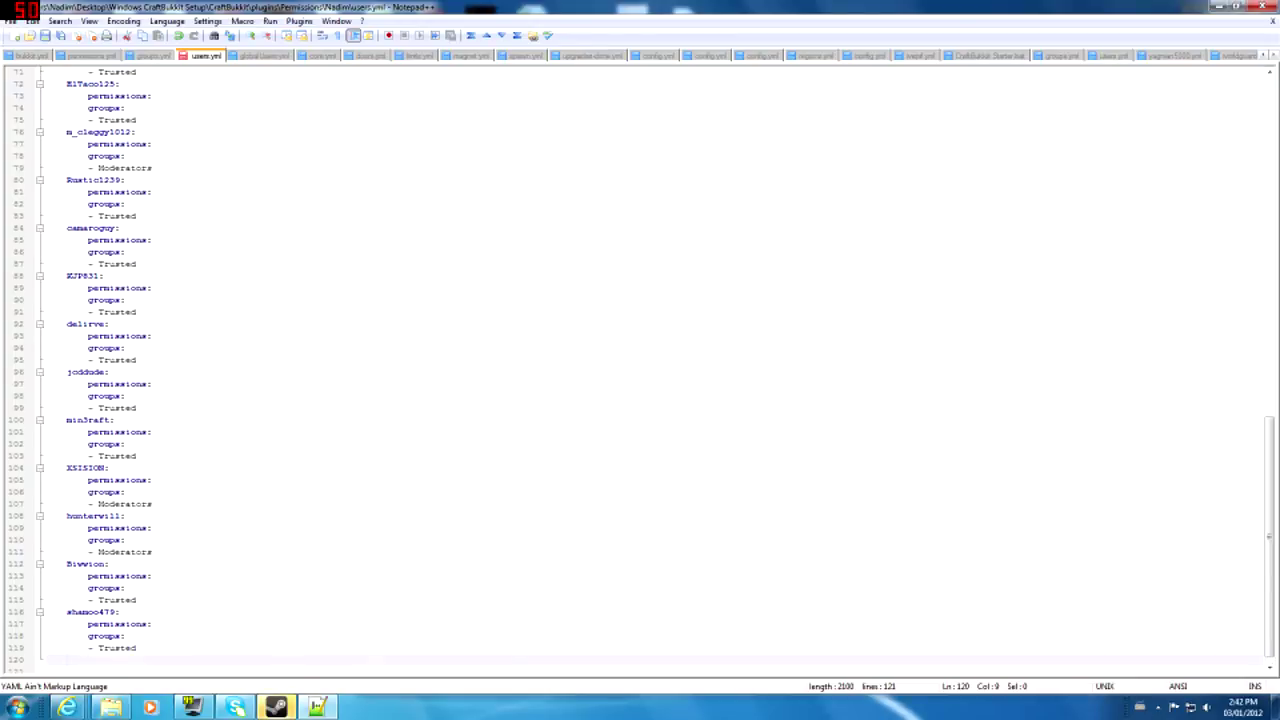
key(BackSpace)
text(penislicker555)
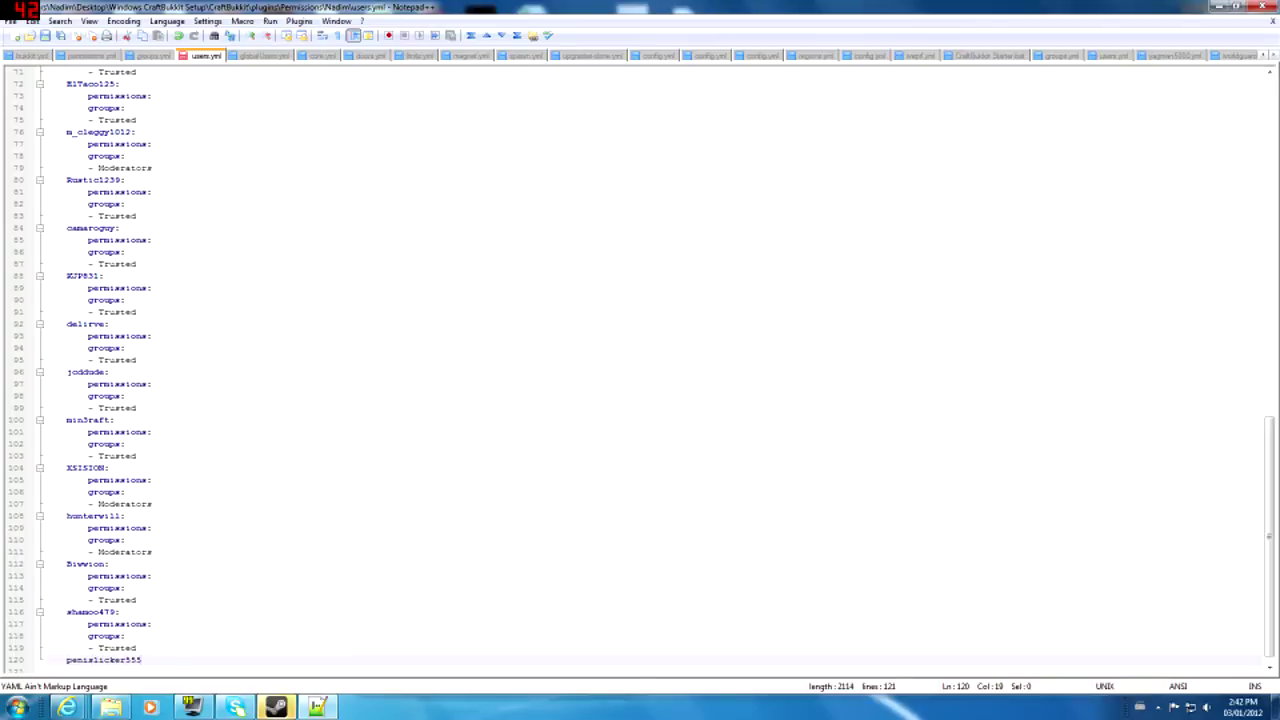
text(:)
key(Return)
key(Tab)
key(Tab)
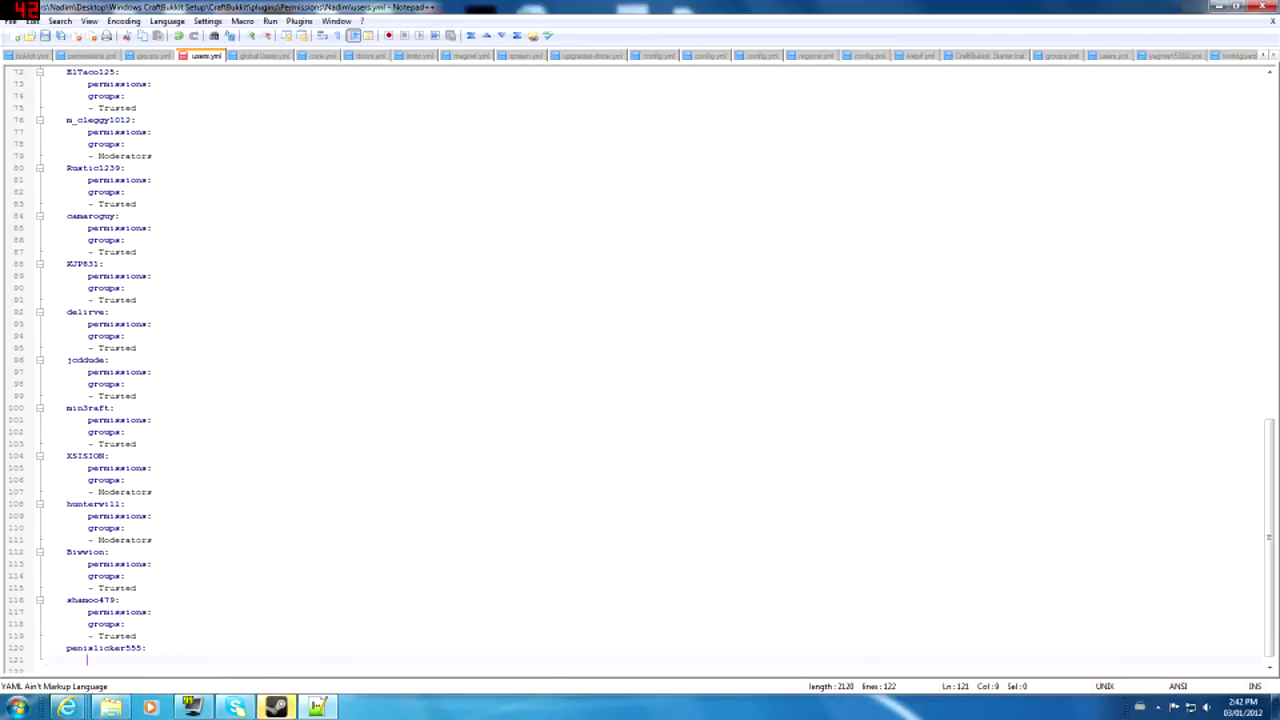
- Type permissions: under the new user and start an info line
click(88, 612)
click(88, 660)
text(permissions:)
key(Return)
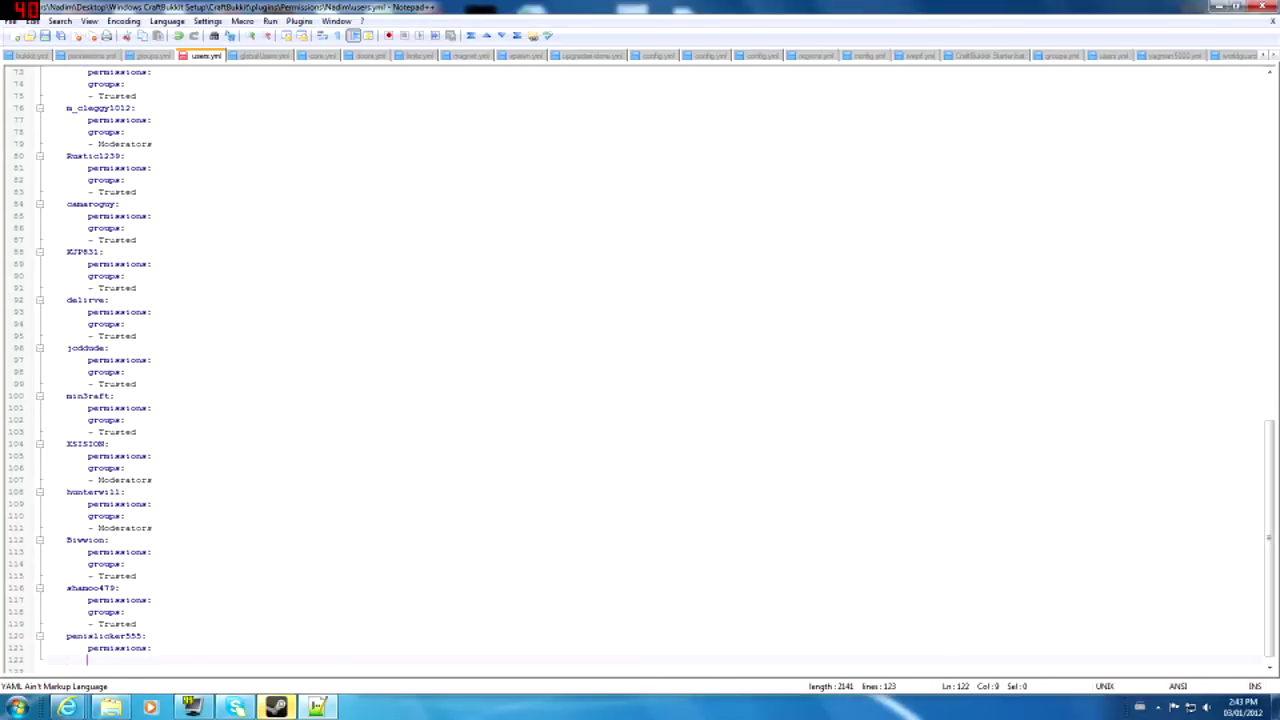
text(g)
key(BackSpace)
text(infoL)
- Correct the mistyped line to 'info:' and open an indented line below it
scroll(656, 370, up, 20)
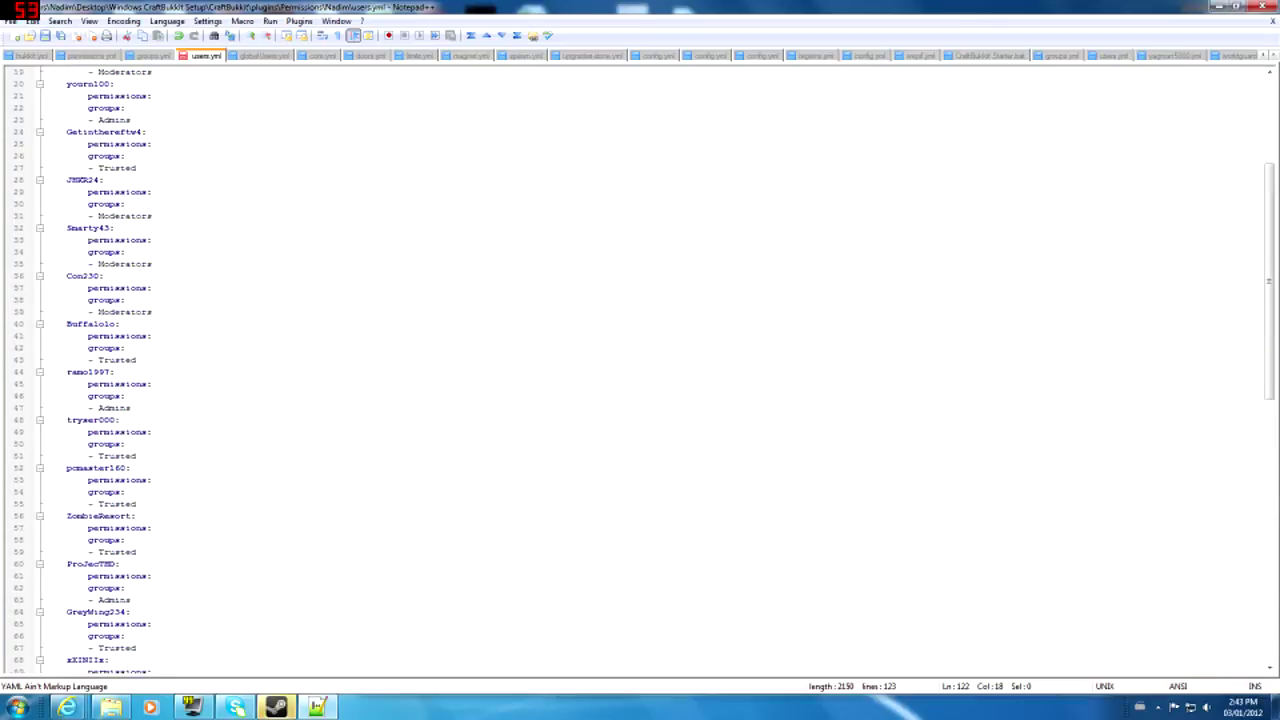
scroll(656, 370, down, 20)
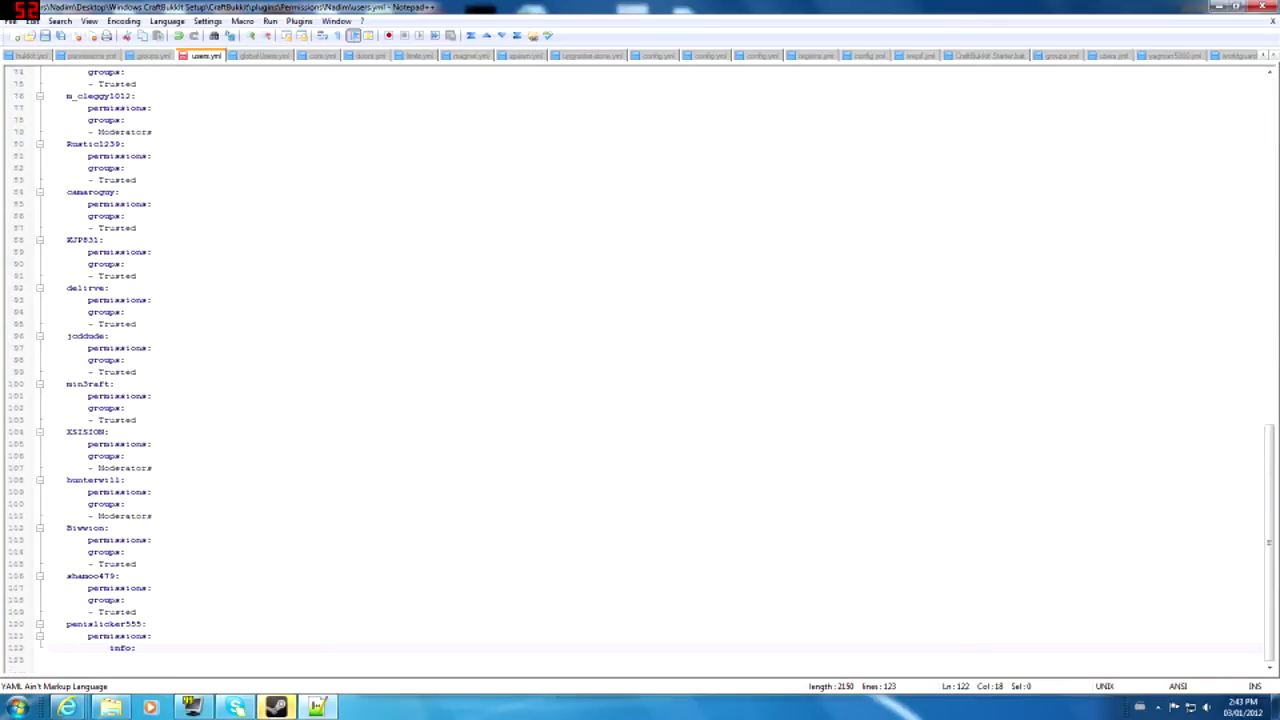
key(BackSpace)
key(BackSpace)
key(BackSpace)
key(BackSpace)
key(BackSpace)
key(BackSpace)
key(BackSpace)
key(BackSpace)
key(BackSpace)
key(BackSpace)
key(BackSpace)
key(BackSpace)
key(BackSpace)
key(BackSpace)
key(BackSpace)
key(BackSpace)
key(BackSpace)
key(BackSpace)
key(BackSpace)
key(BackSpace)
key(BackSpace)
key(BackSpace)
key(BackSpace)
key(BackSpace)
key(BackSpace)
text(inf)
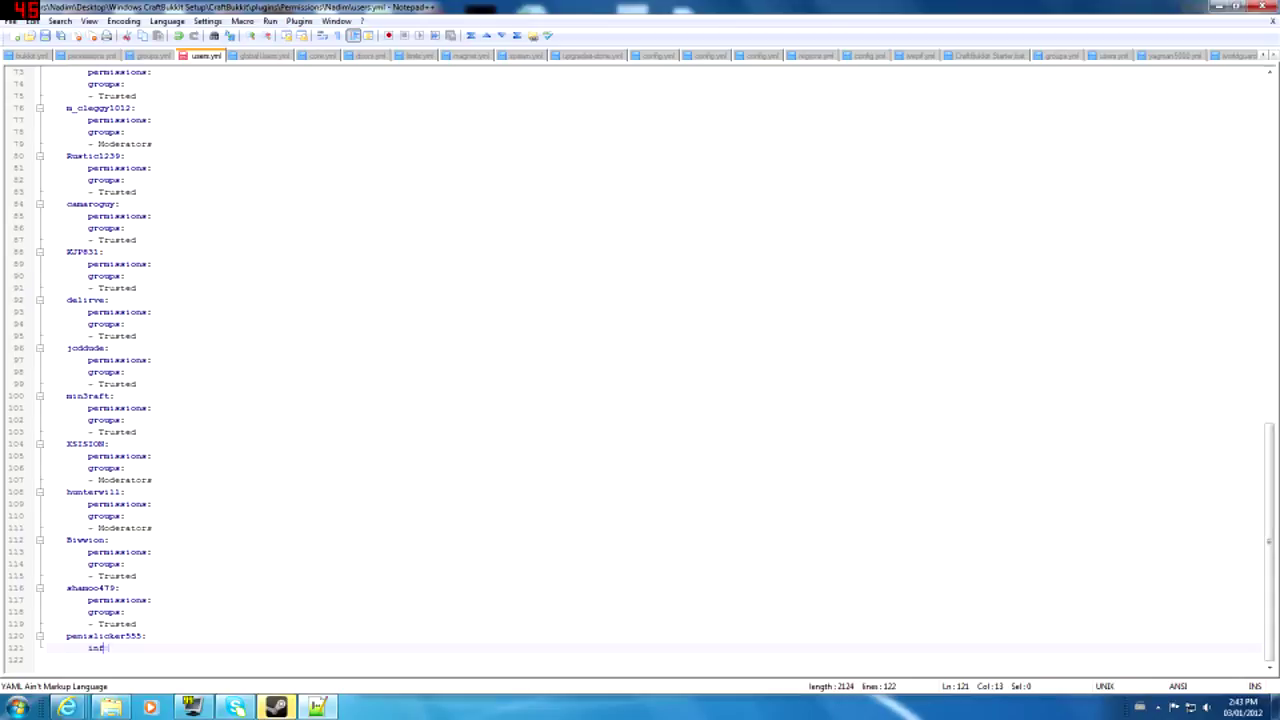
text(o:)
scroll(640, 370, up, 20)
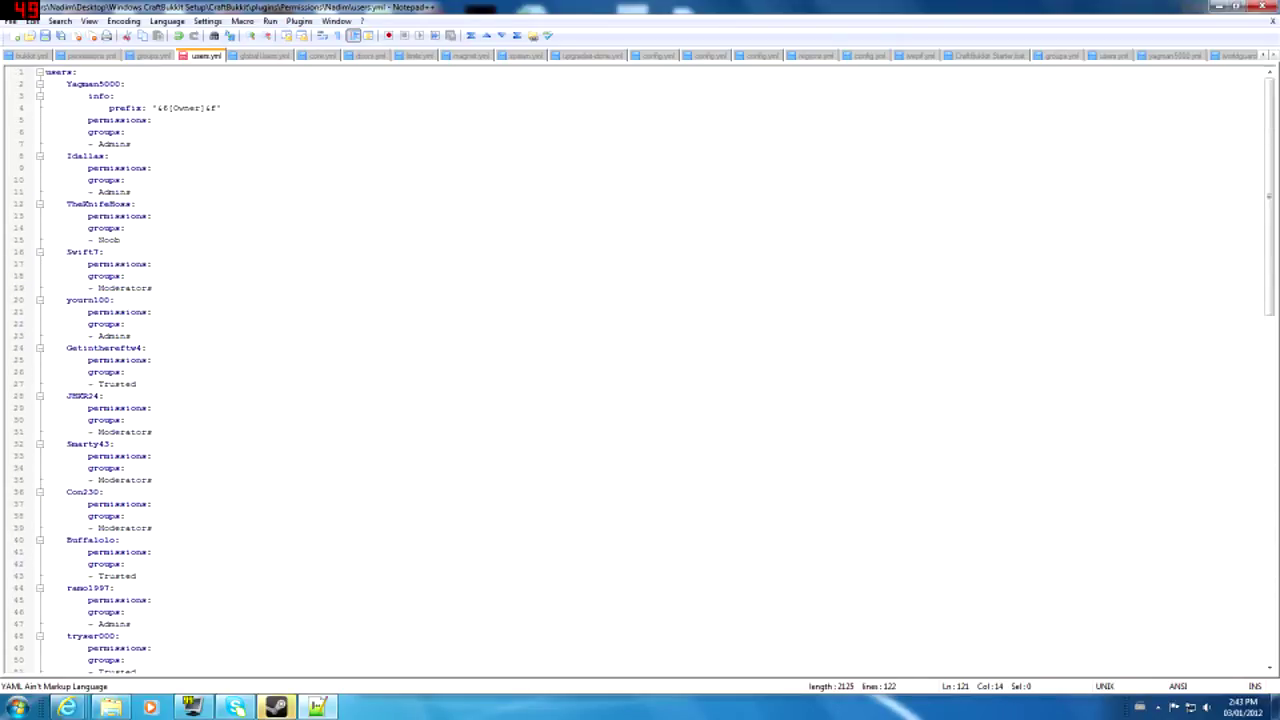
scroll(656, 371, down, 20)
scroll(656, 371, down, 3)
key(Return)
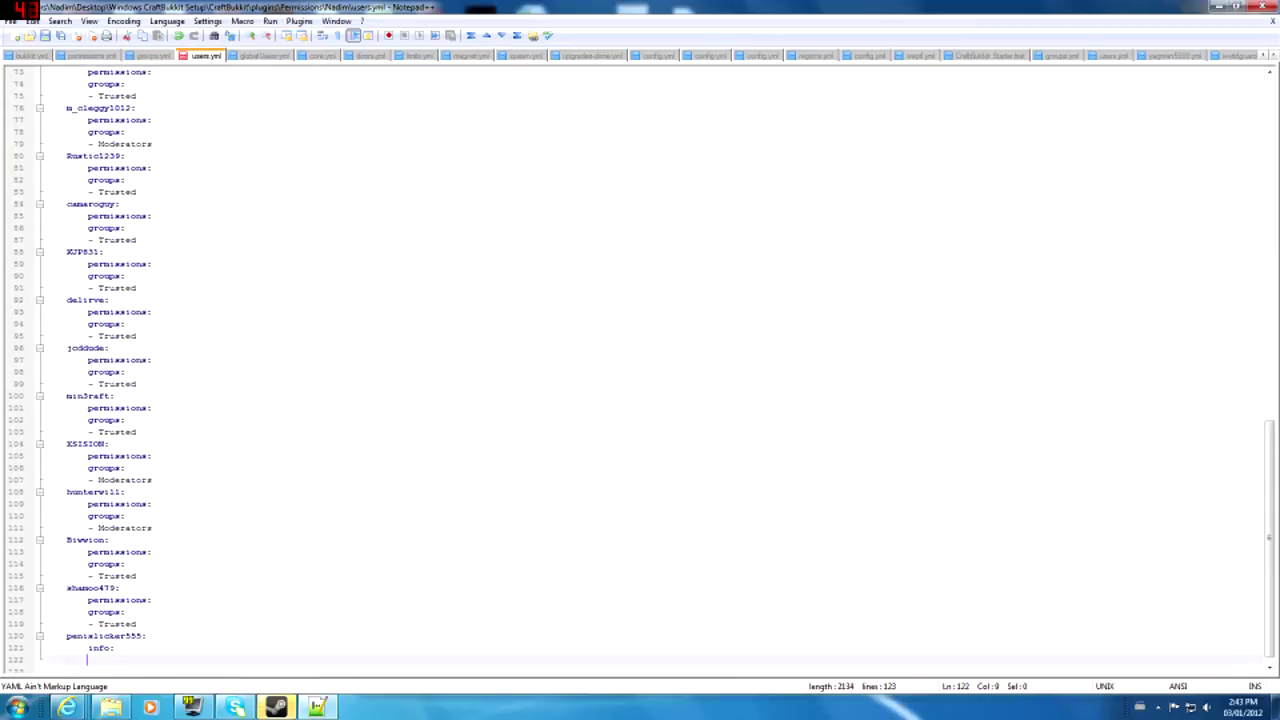
- Enter a prefix: line with the user's bracketed tag under info:
text(prefix)
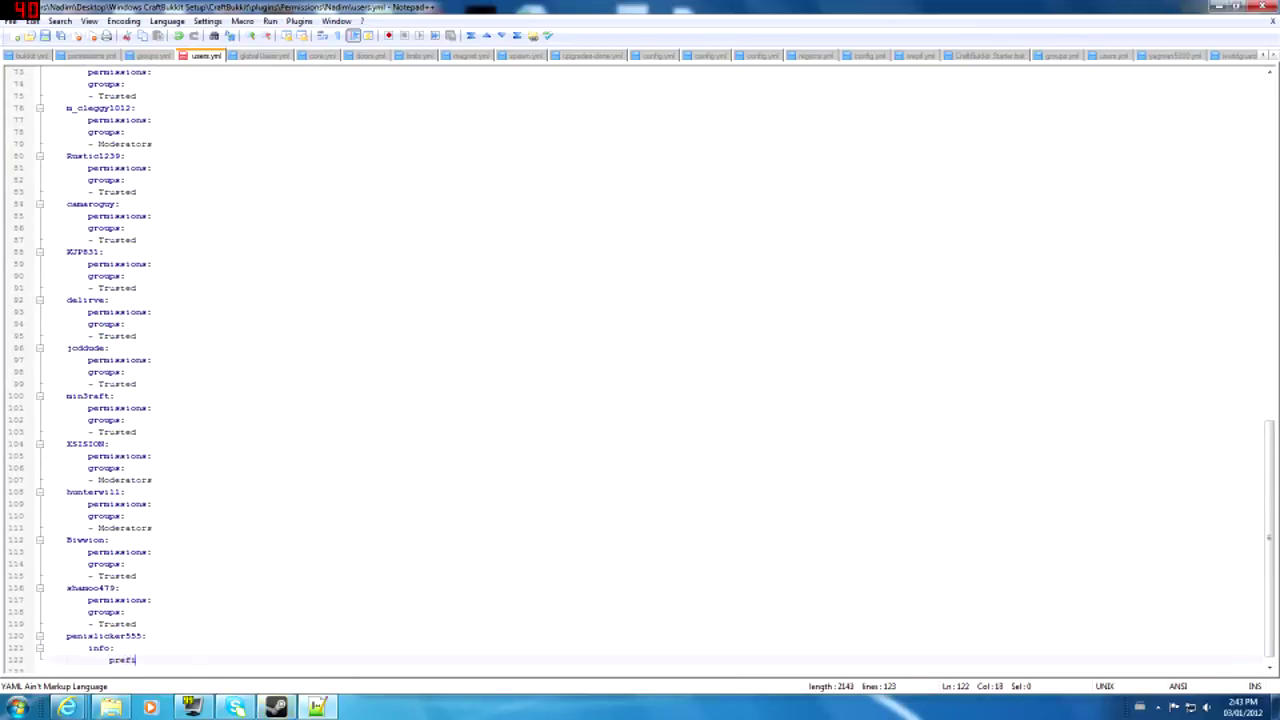
text(: '[Penislicker)
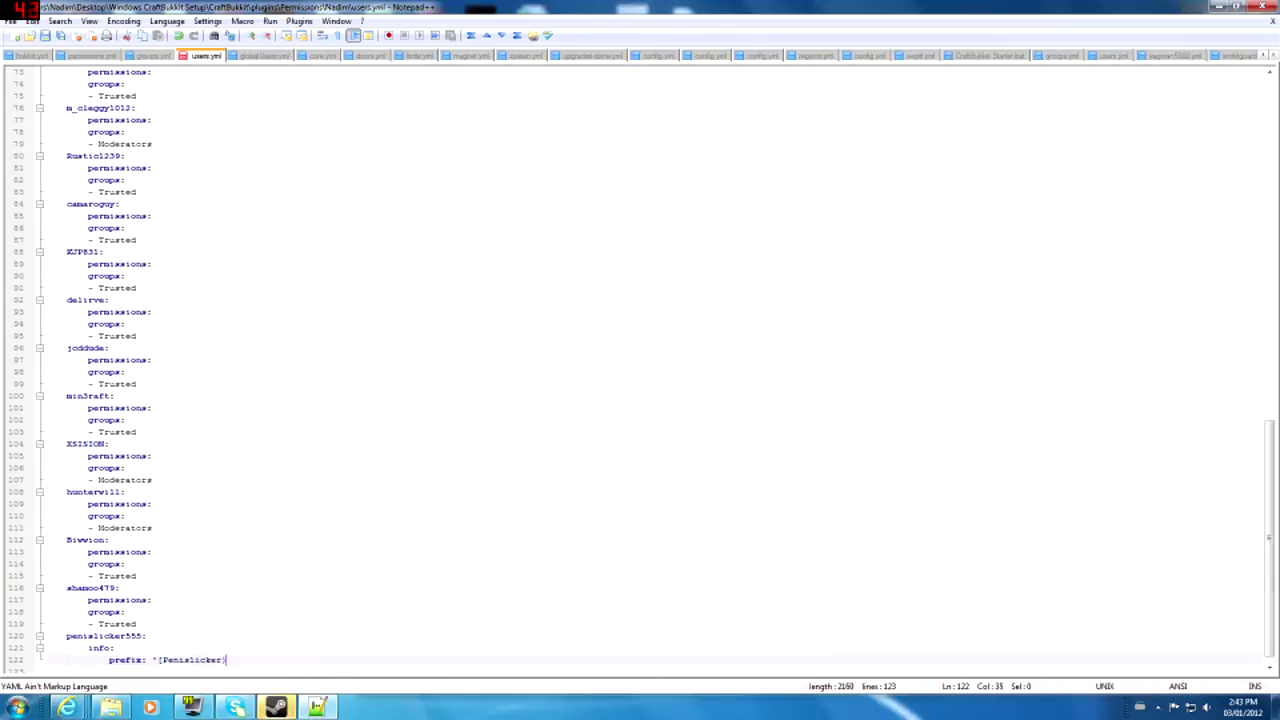
key(BackSpace)
key(BackSpace)
key(BackSpace)
key(BackSpace)
key(BackSpace)
key(BackSpace)
key(BackSpace)
key(BackSpace)
key(BackSpace)
key(BackSpace)
text(])
key(BackSpace)
key(BackSpace)
key(BackSpace)
text(])
key(Return)
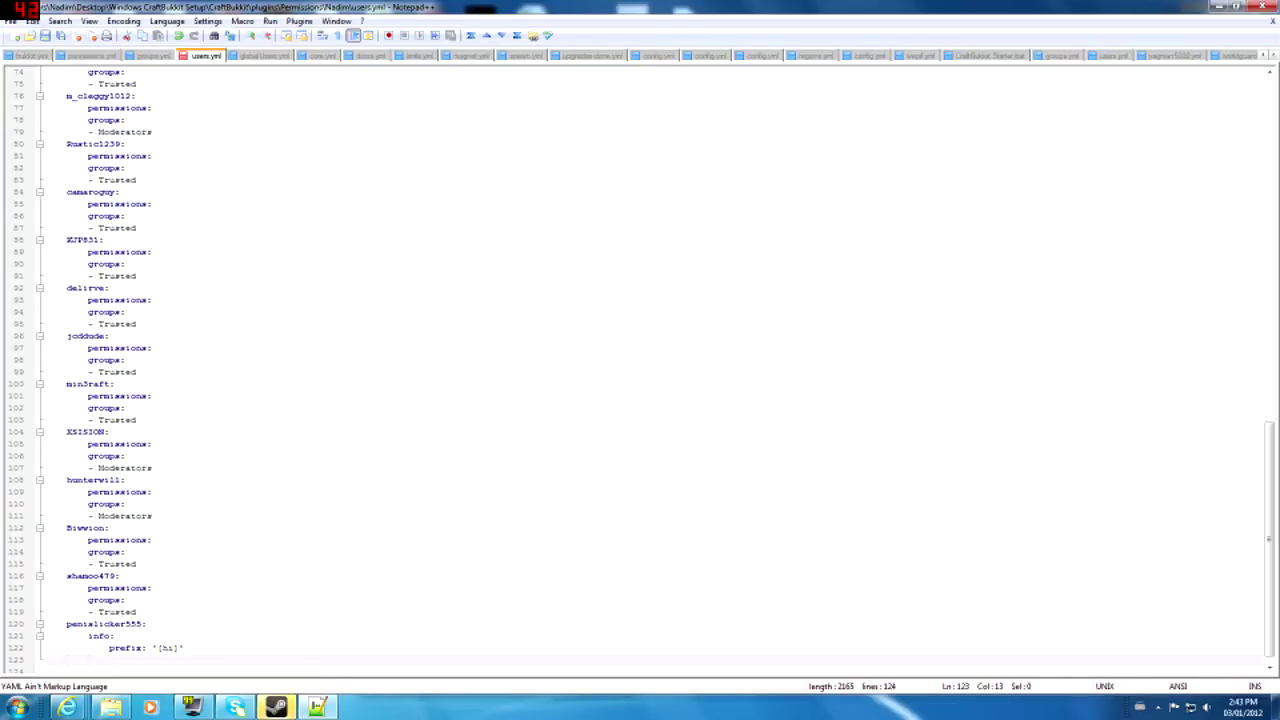
- Add permissions:, groups: and a '- Moderators' group entry below the prefix
scroll(640, 370, down, 1)
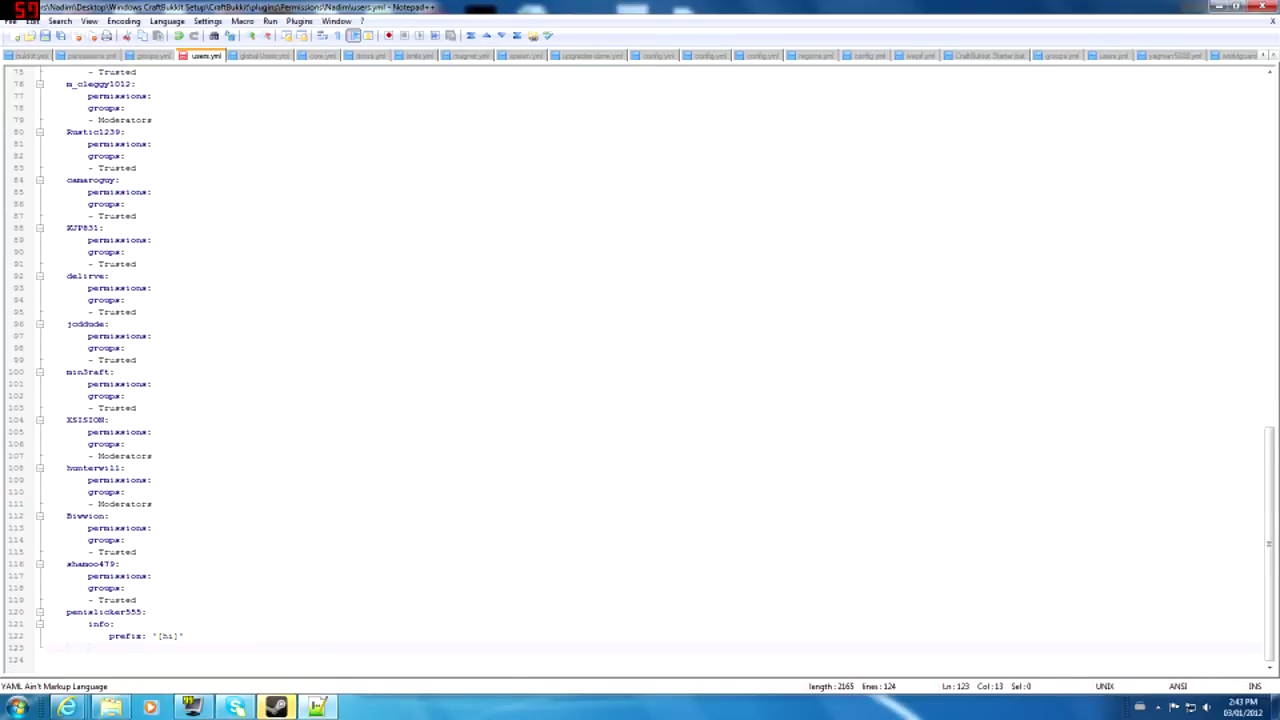
double_click(88, 649)
click(88, 649)
text(permissions:)
key(Return)
key(Tab)
key(Left)
text(groups:)
key(Return)
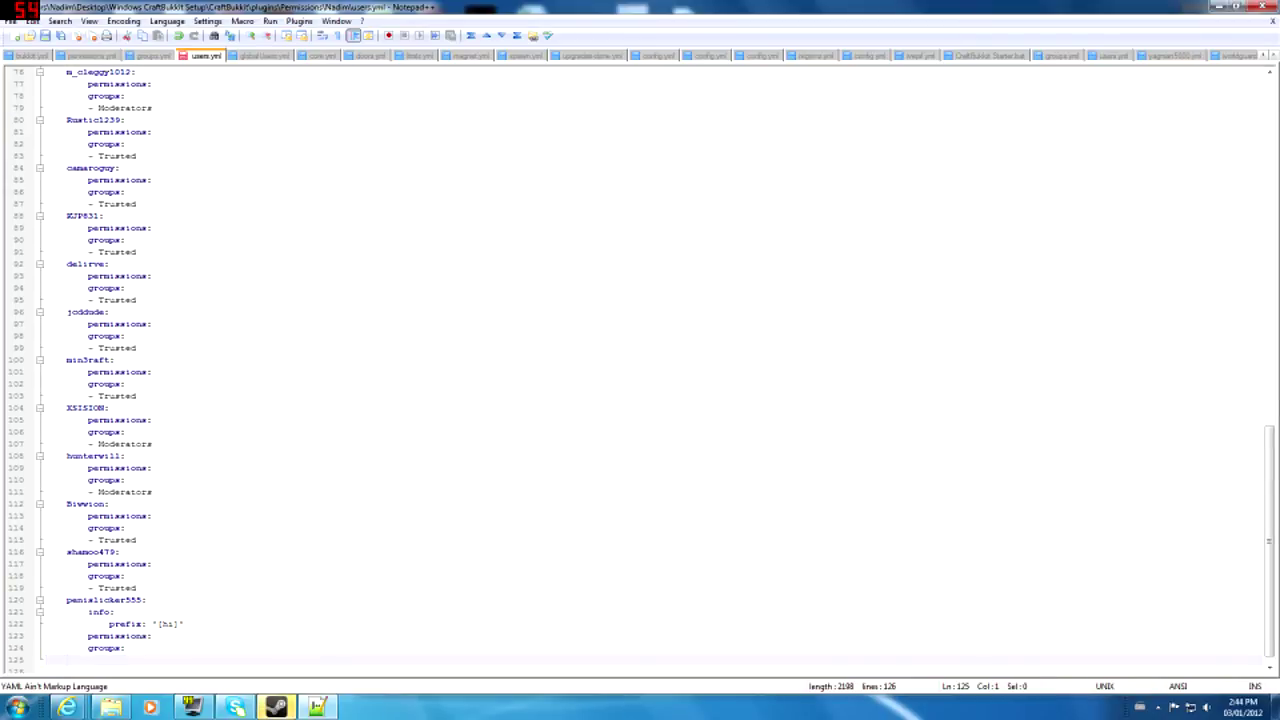
text(- Moderators)
- Compare with the owner's prefix format, then close users.yml without saving
scroll(168, 683, down, 1)
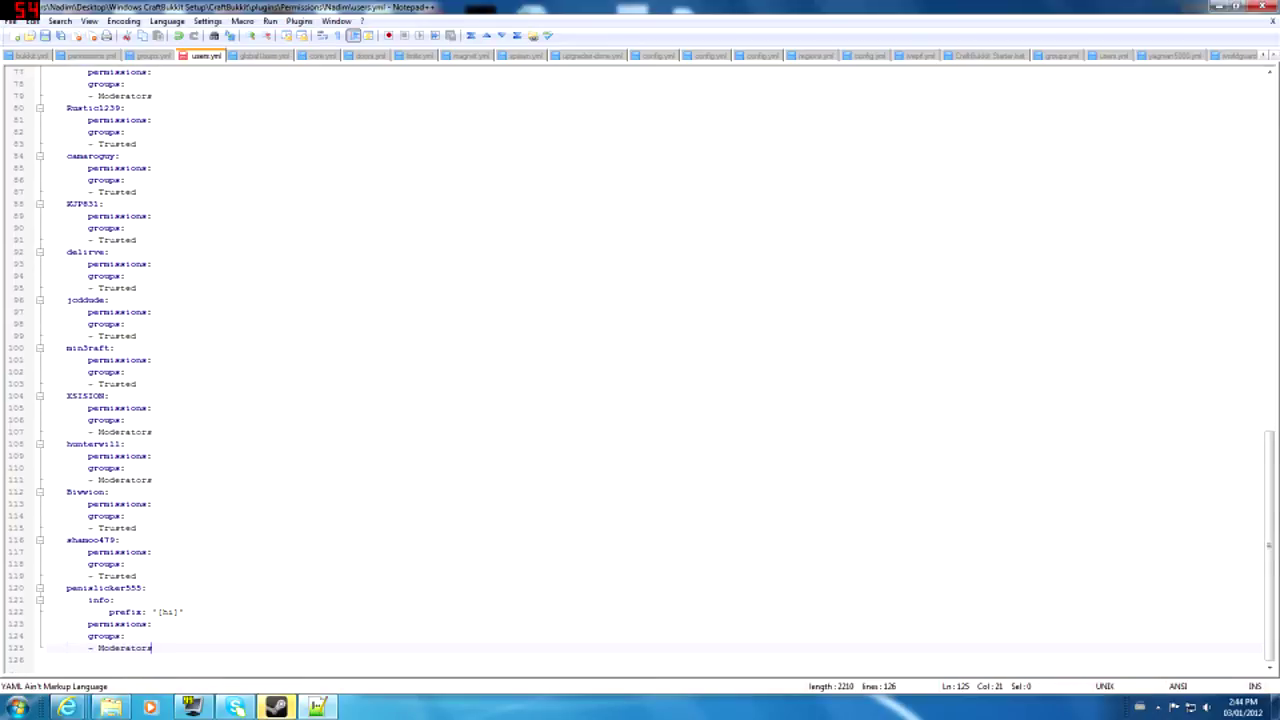
triple_click(160, 650)
double_click(160, 650)
click(158, 638)
scroll(640, 370, up, 20)
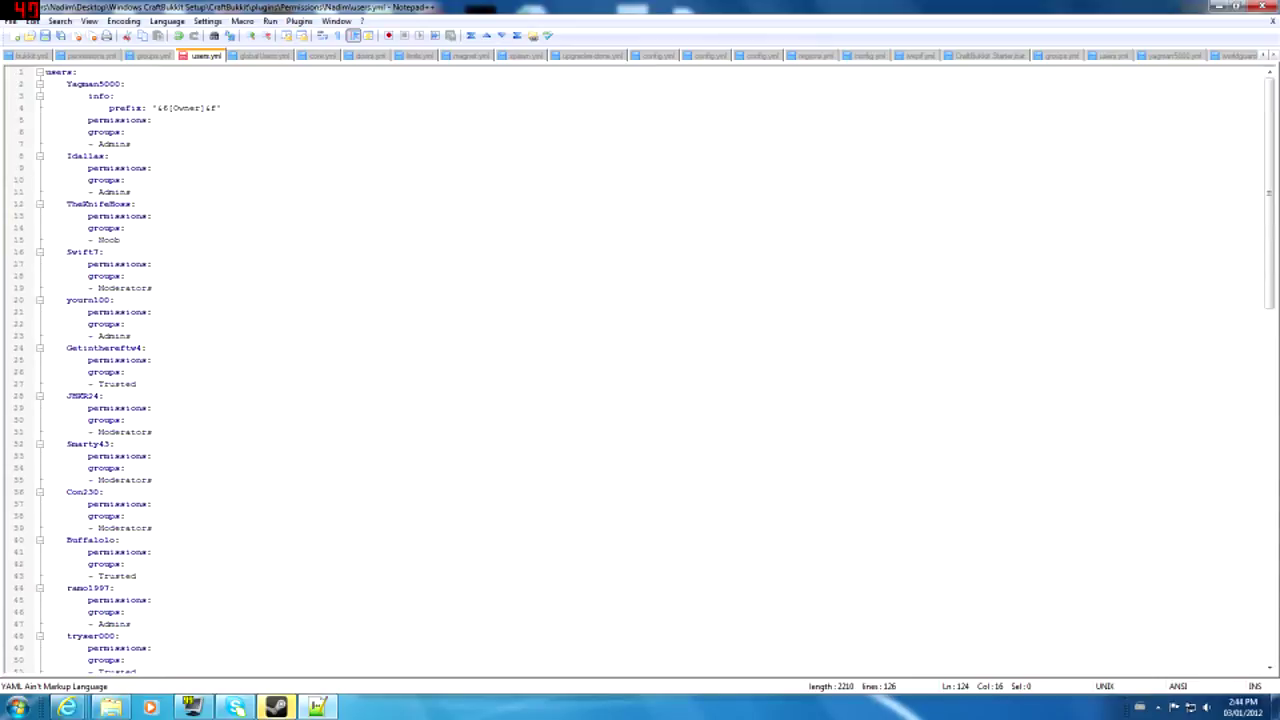
drag(104, 108, 112, 156)
click(190, 111)
scroll(190, 113, down, 14)
scroll(640, 370, down, 11)
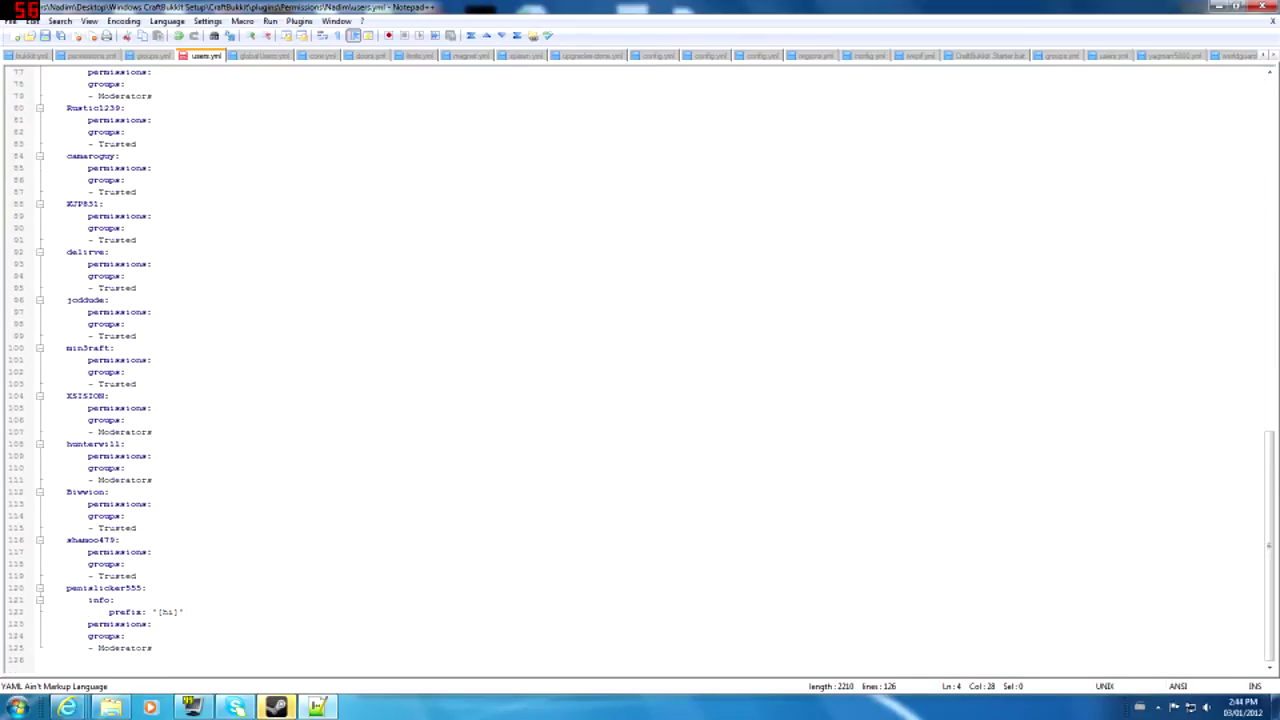
click(1262, 7)
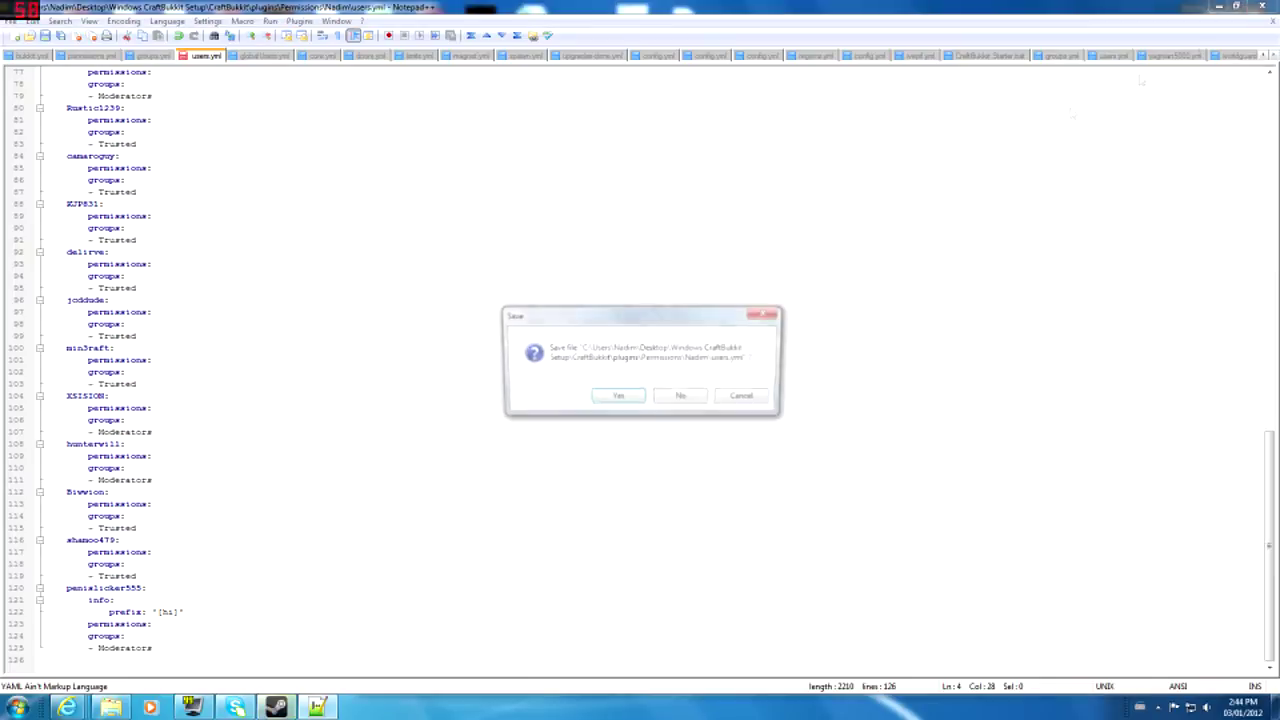
click(706, 402)
drag(711, 486, 563, 272)
click(661, 391)
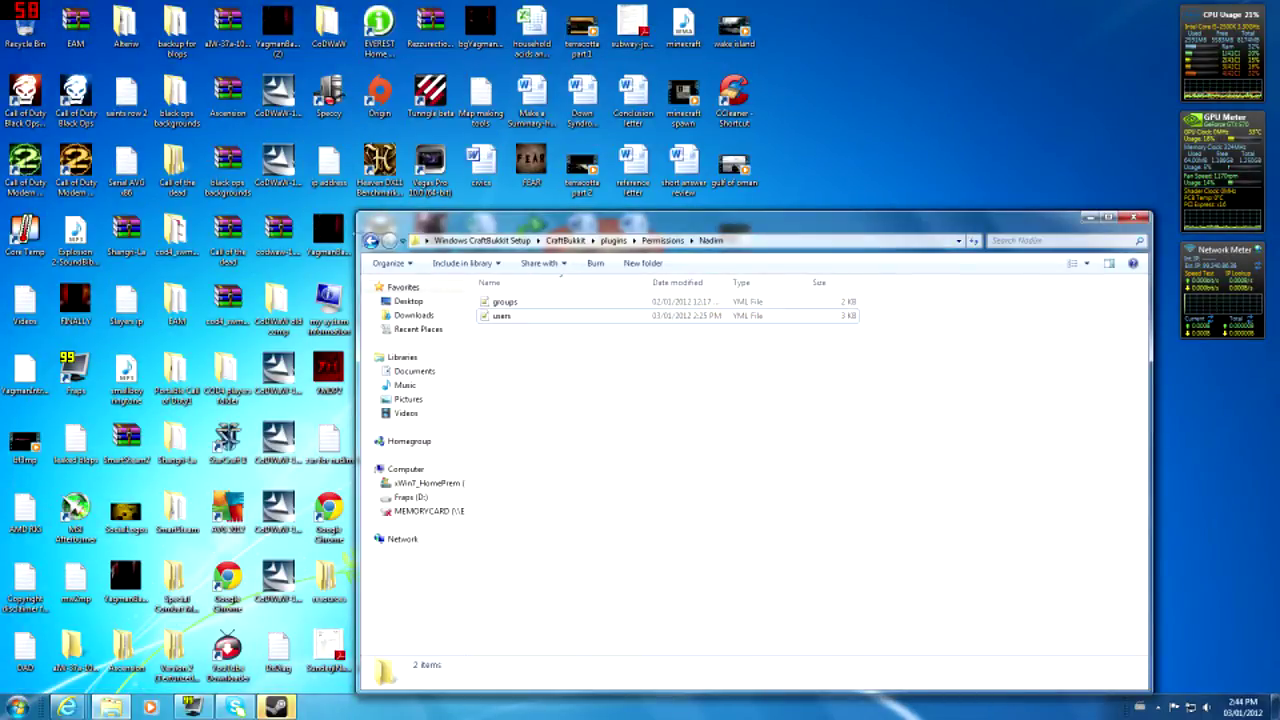
- Launch the CraftBukkit server from CraftBukkit Starter and minimize its console
click(370, 241)
click(370, 241)
scroll(1030, 415, down, 1)
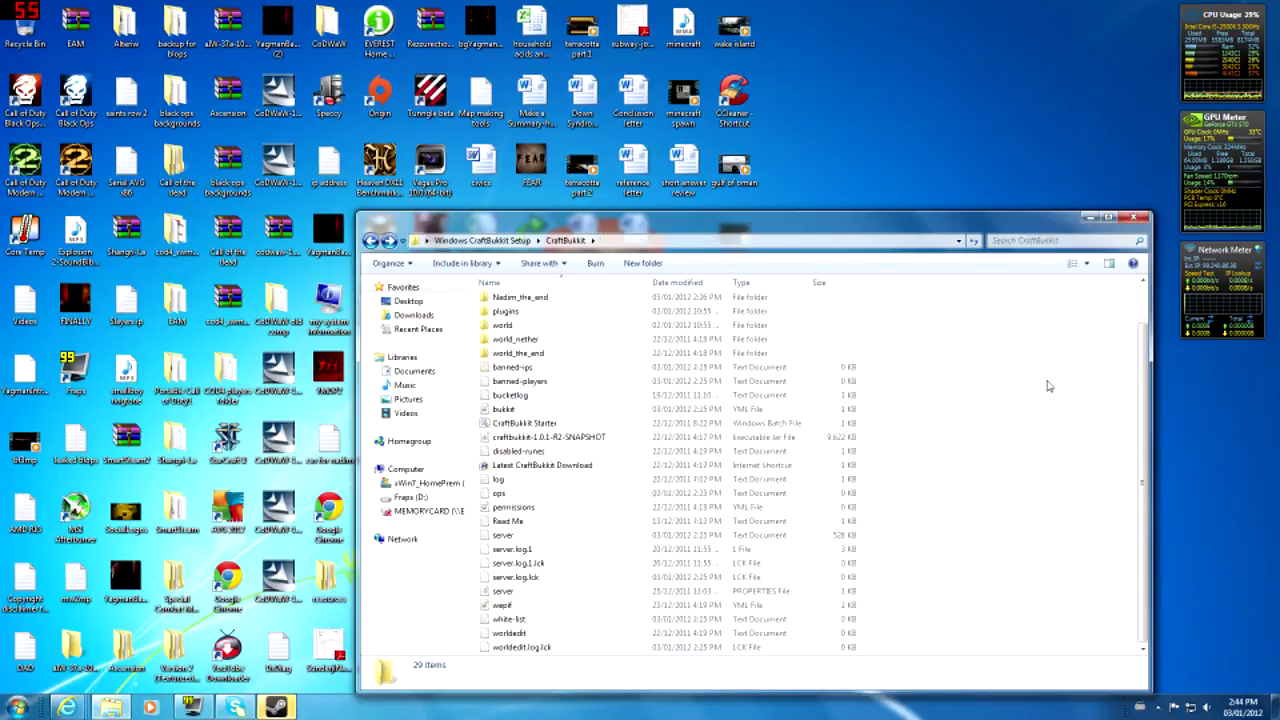
scroll(900, 525, up, 1)
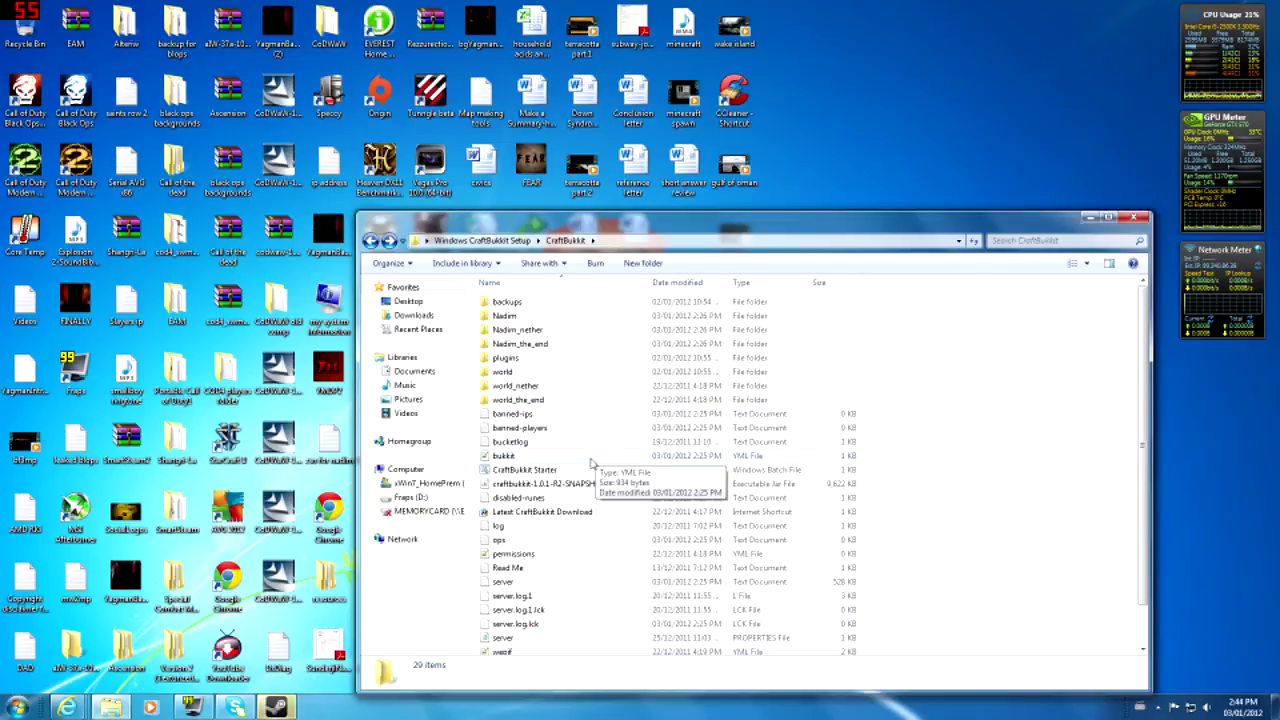
double_click(599, 477)
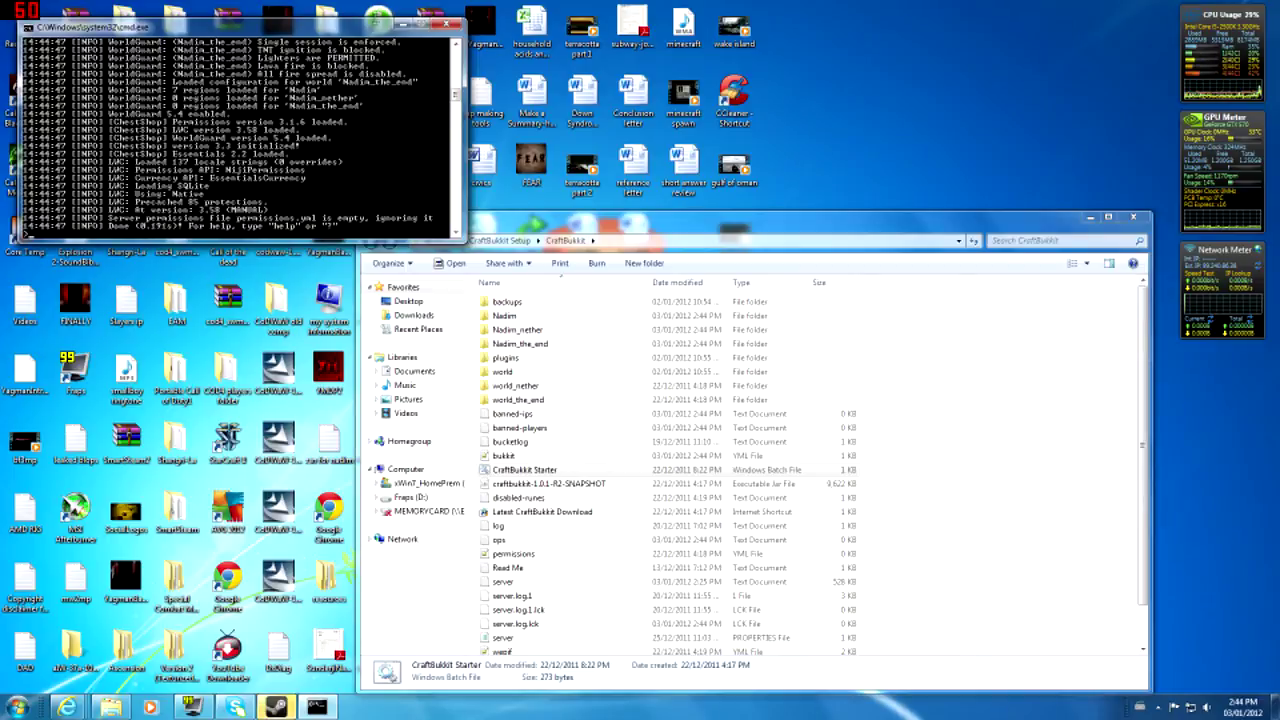
click(399, 28)
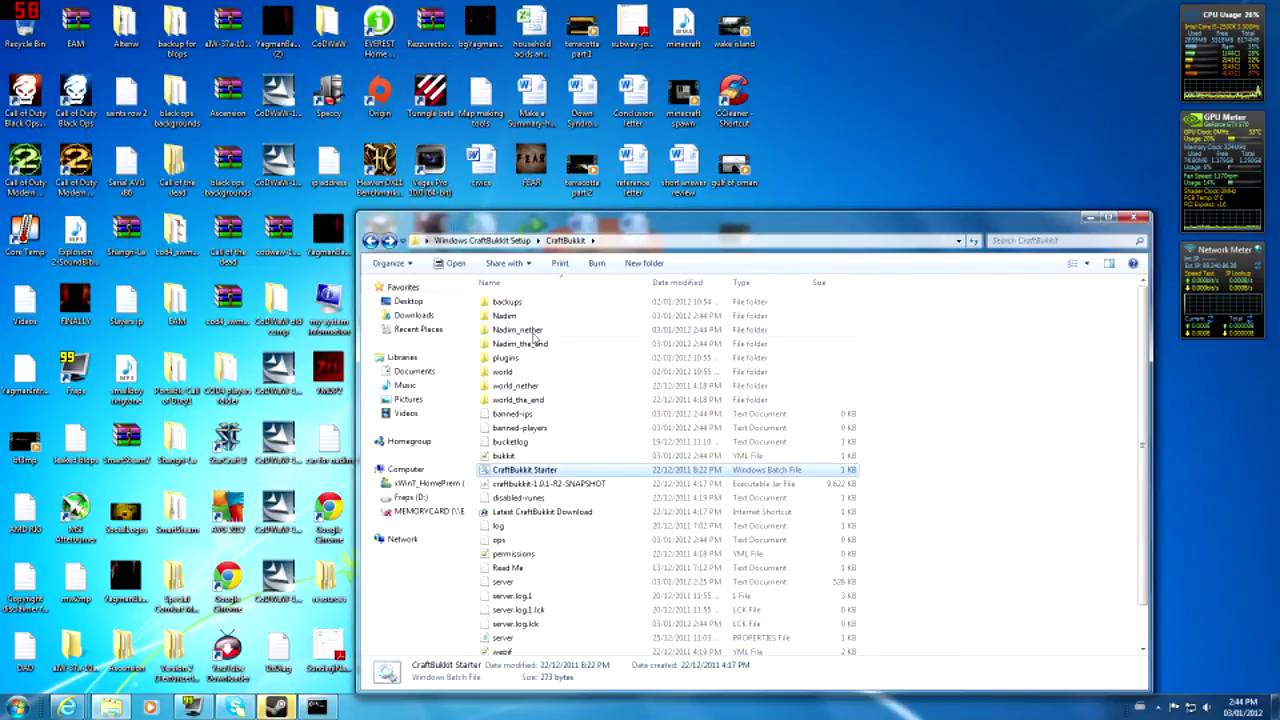
- Browse to the plugins > Permissions > Nadim folder
double_click(539, 318)
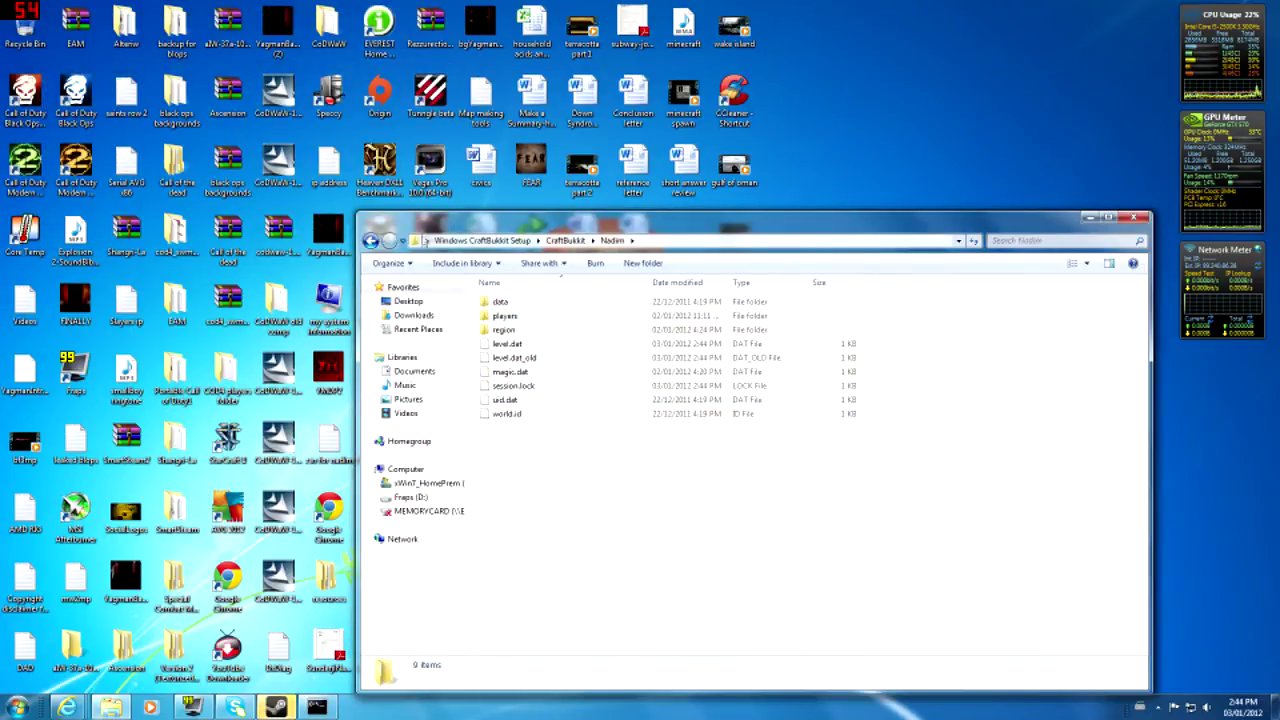
click(370, 241)
double_click(518, 358)
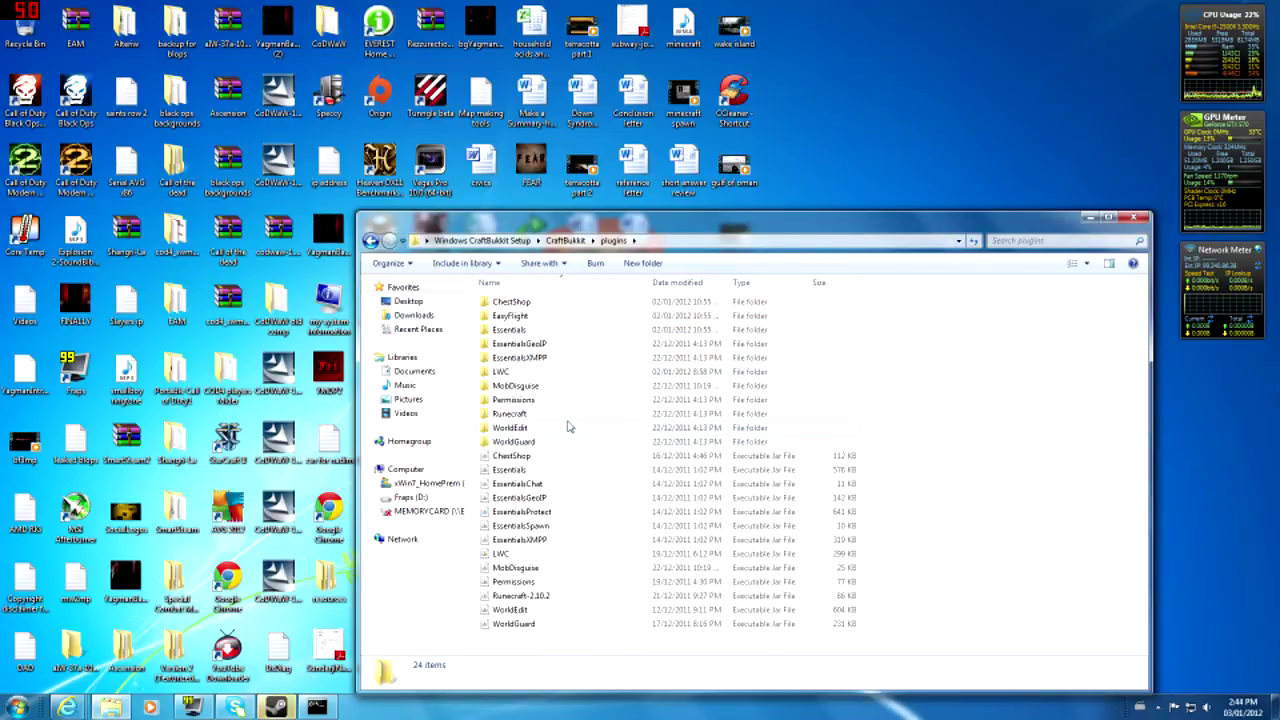
double_click(553, 403)
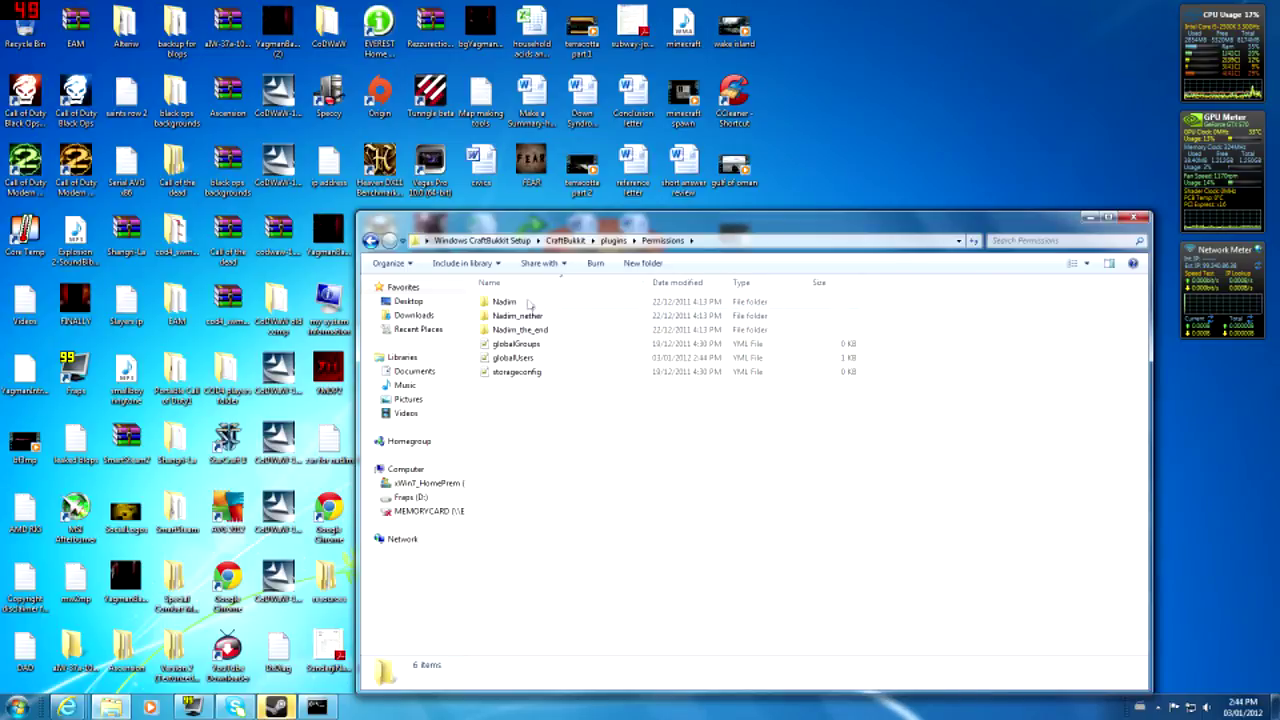
double_click(527, 303)
- Replace Trusted with Moderators on line 83 of users.yml and close the file
double_click(533, 318)
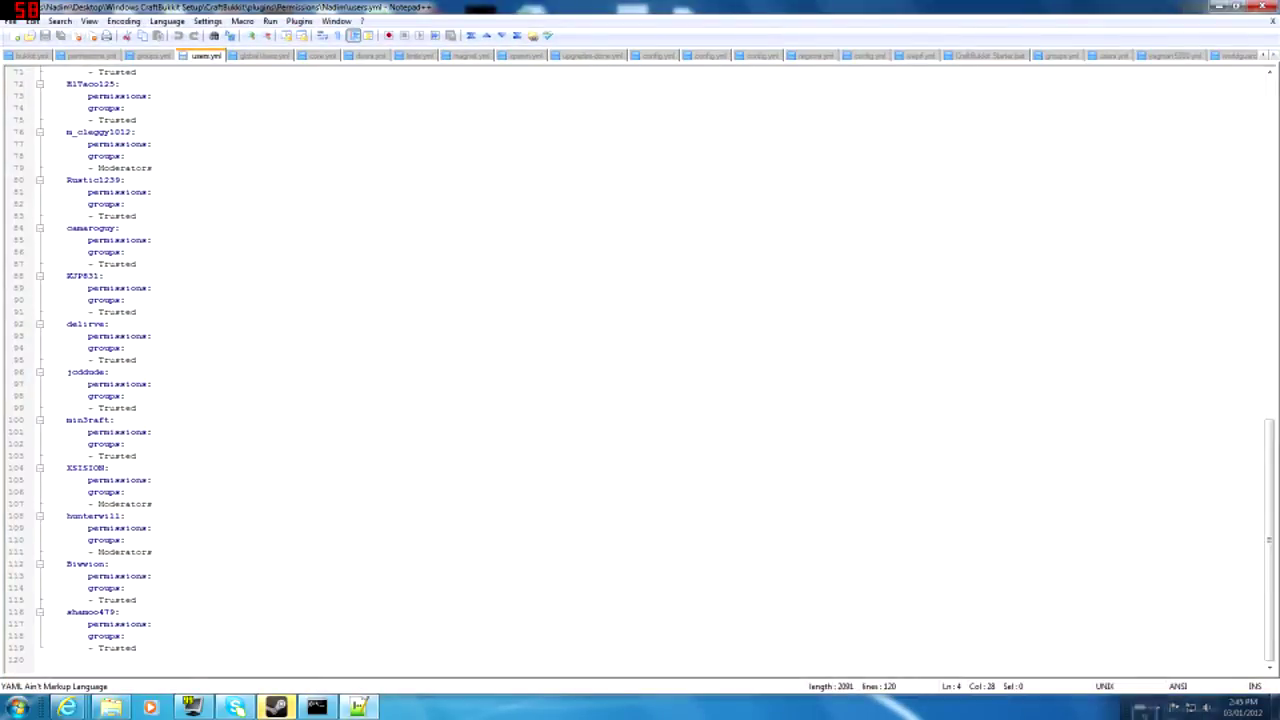
click(136, 216)
key(BackSpace)
key(BackSpace)
key(BackSpace)
key(BackSpace)
key(BackSpace)
key(BackSpace)
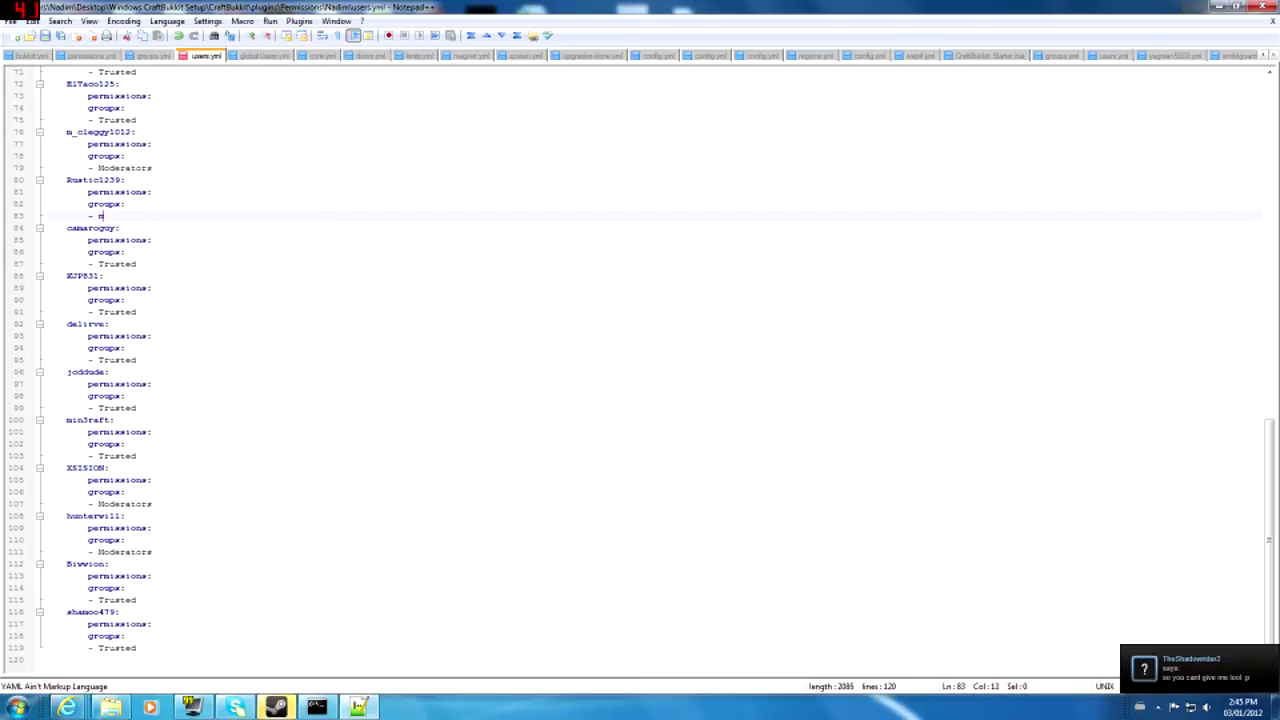
key(BackSpace)
key(BackSpace)
key(BackSpace)
key(BackSpace)
key(BackSpace)
key(BackSpace)
key(BackSpace)
text(Moderators)
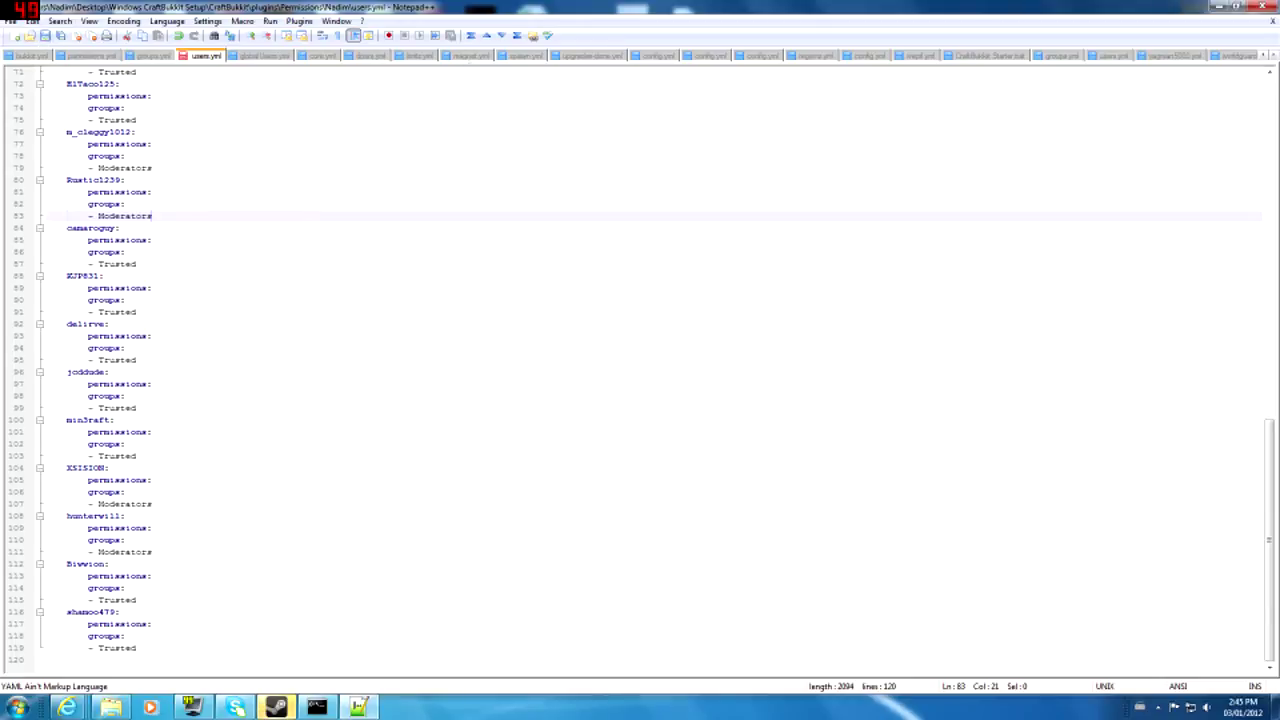
click(1263, 6)
- Discard the users.yml edits, close the Nadim folder, and run reload on the server
click(686, 397)
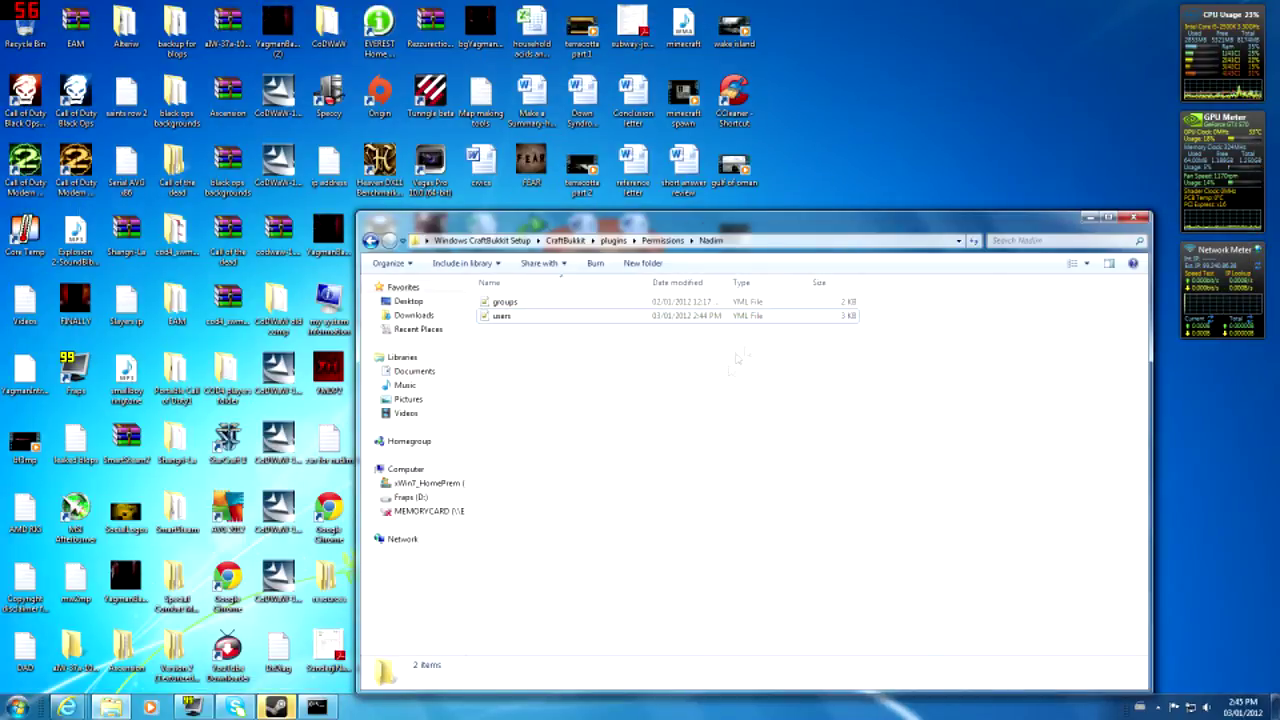
click(1135, 216)
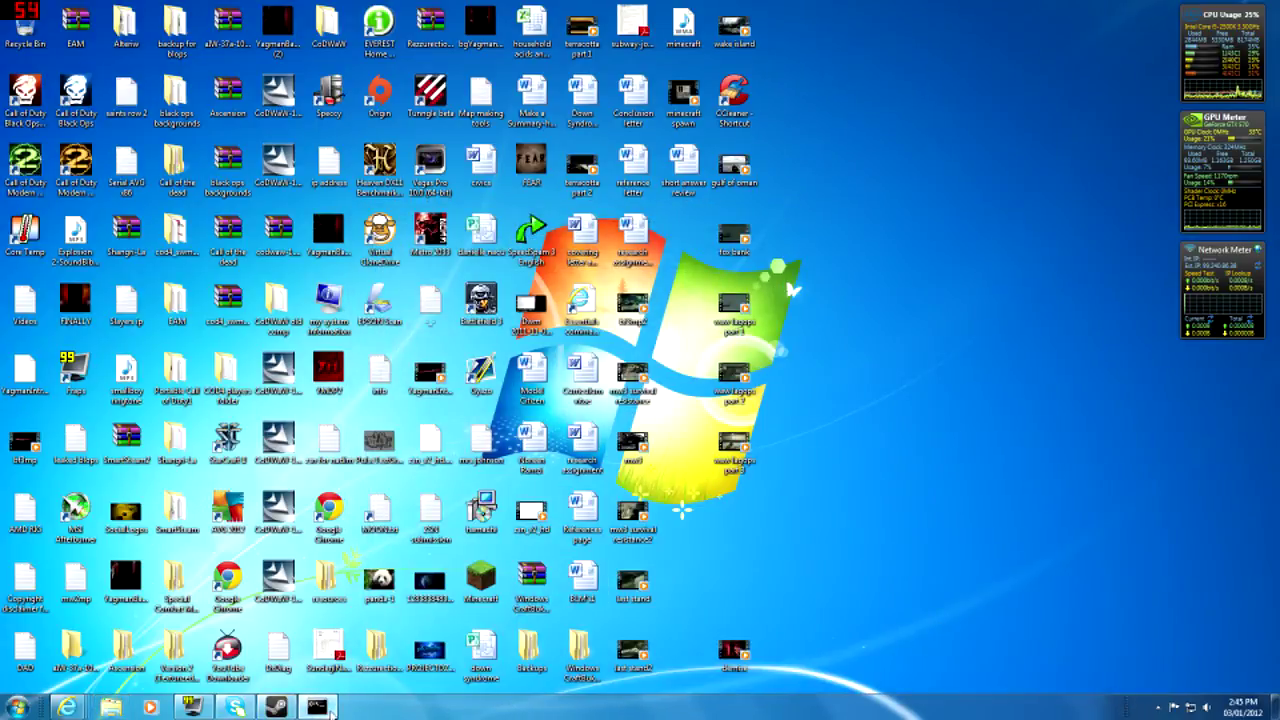
click(316, 707)
text(re)
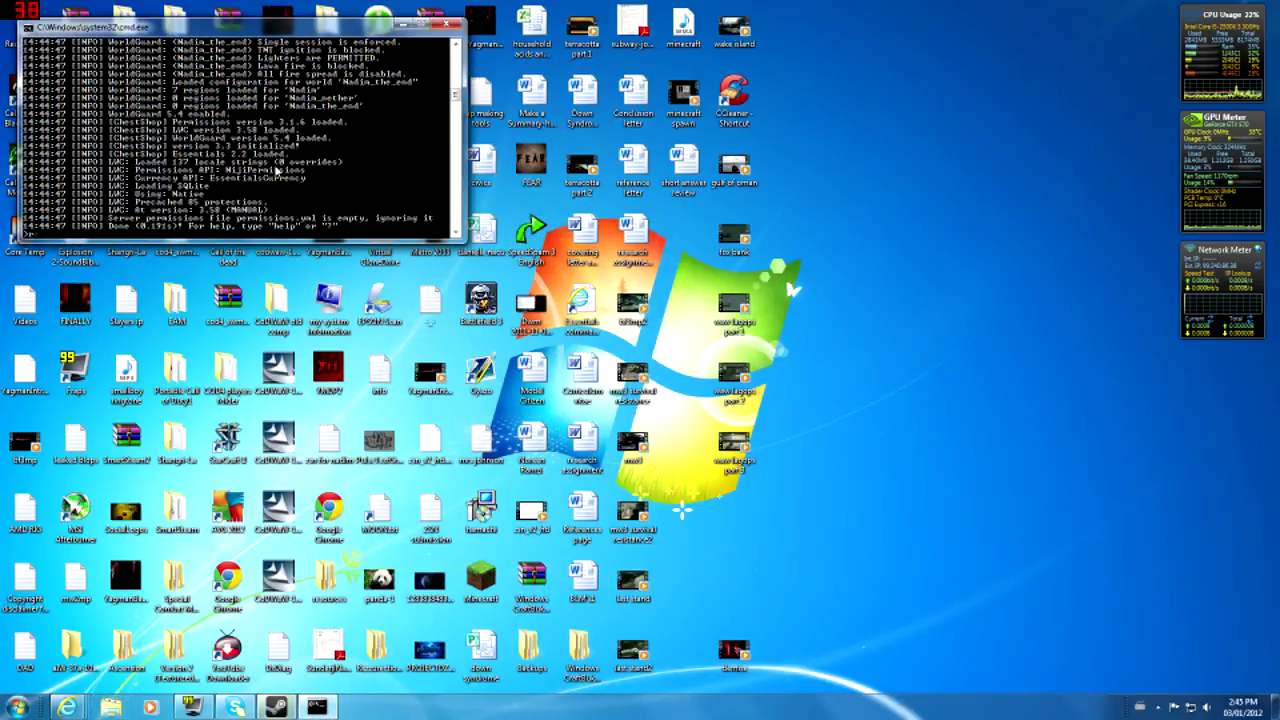
text(load)
key(Return)
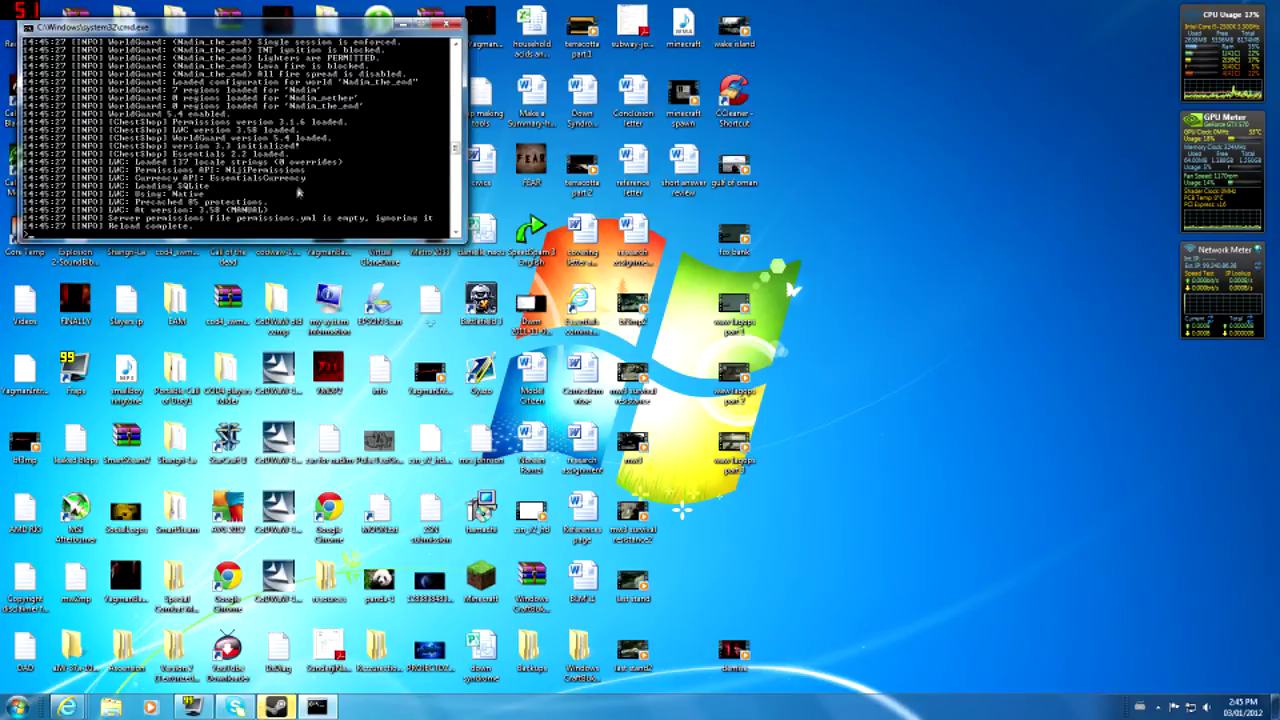
click(403, 22)
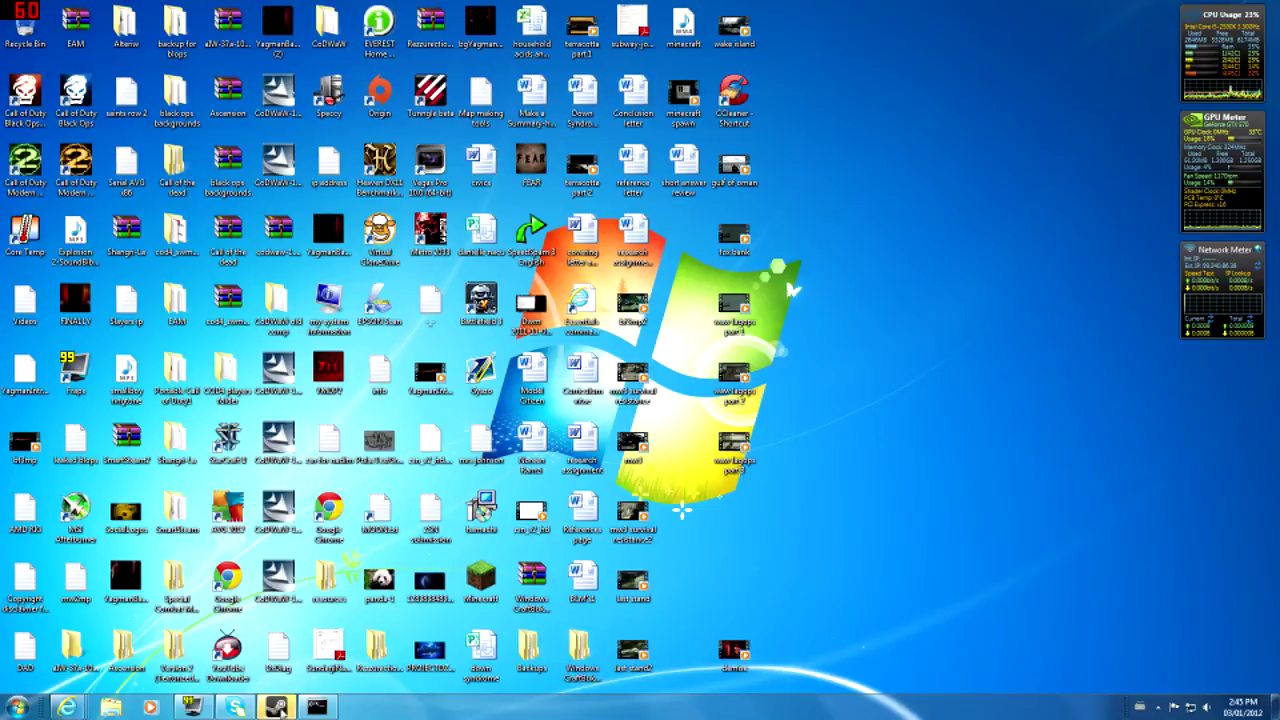
- Glance at the Steam chat, then minimize it and the server console
click(279, 707)
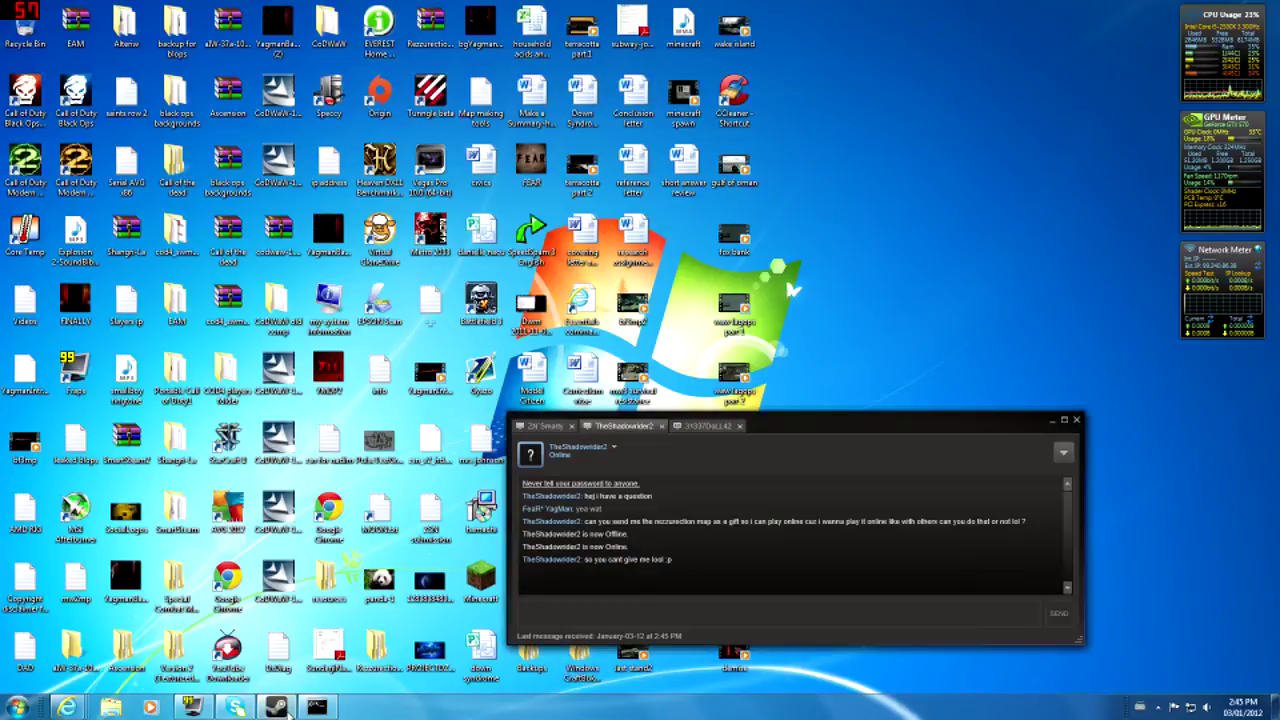
click(705, 426)
click(285, 706)
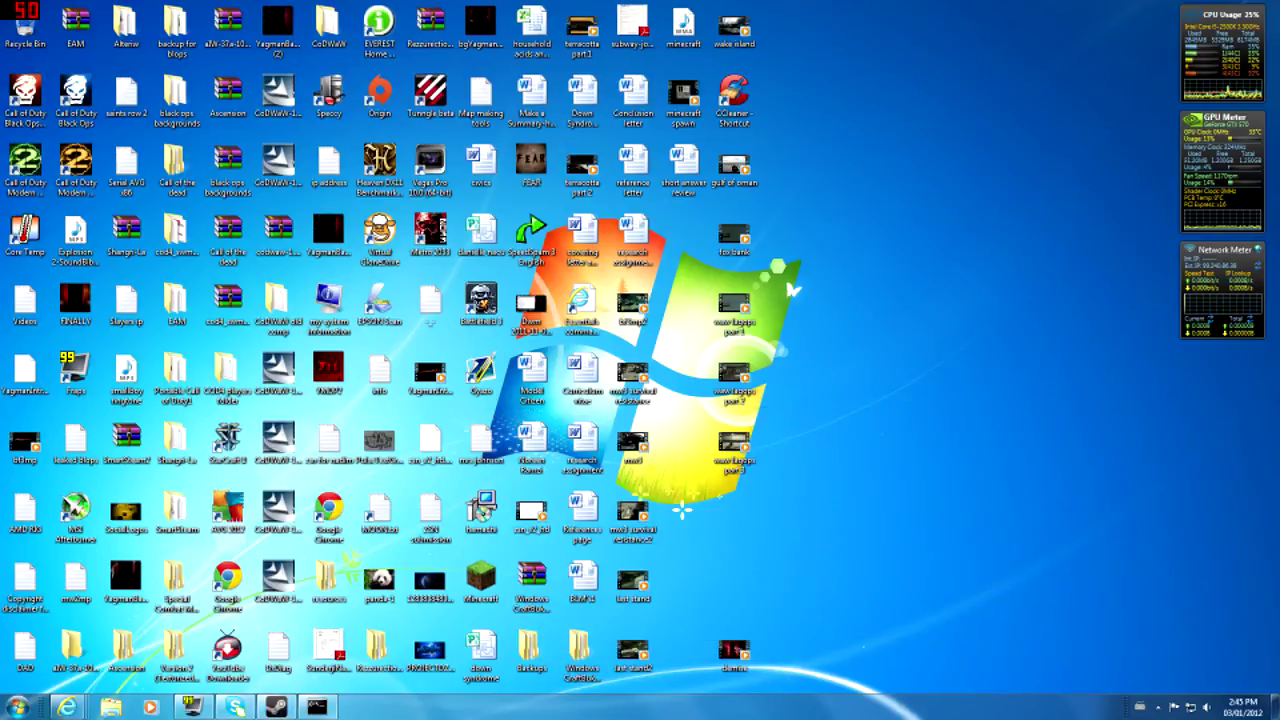
click(318, 707)
click(318, 707)
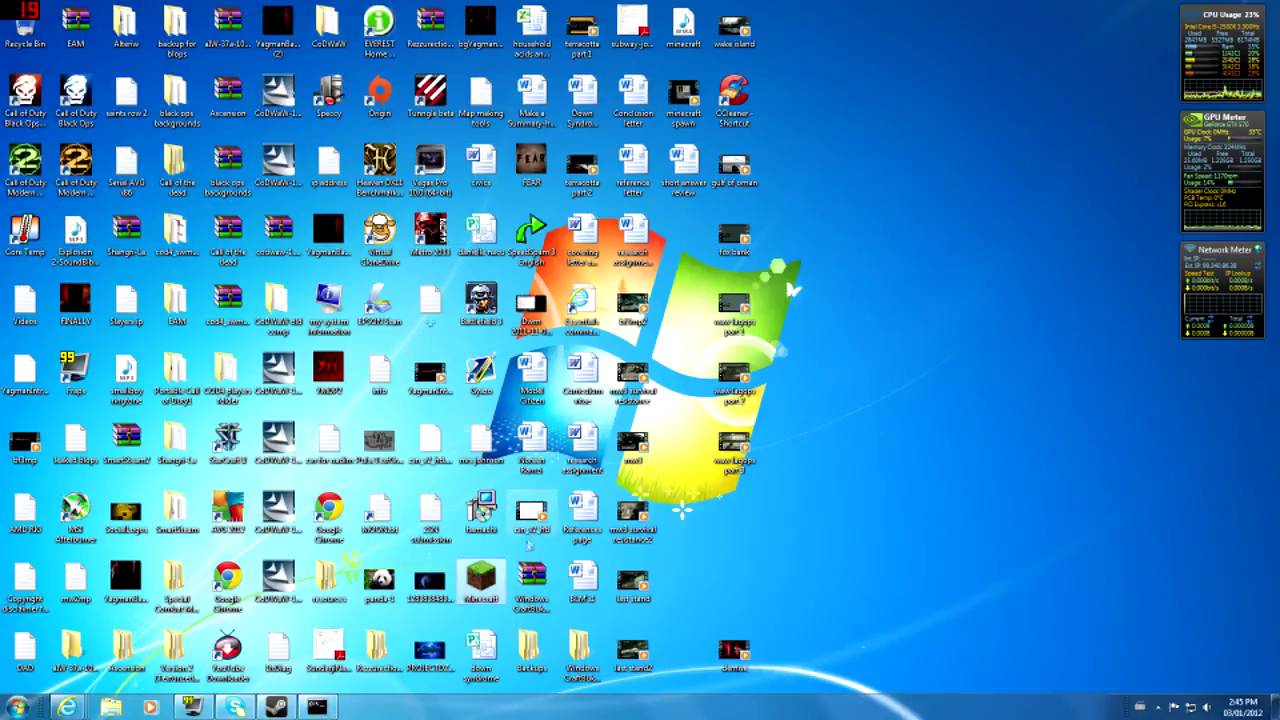
- Log in to the launcher and join the local server from the Multiplayer list
click(884, 486)
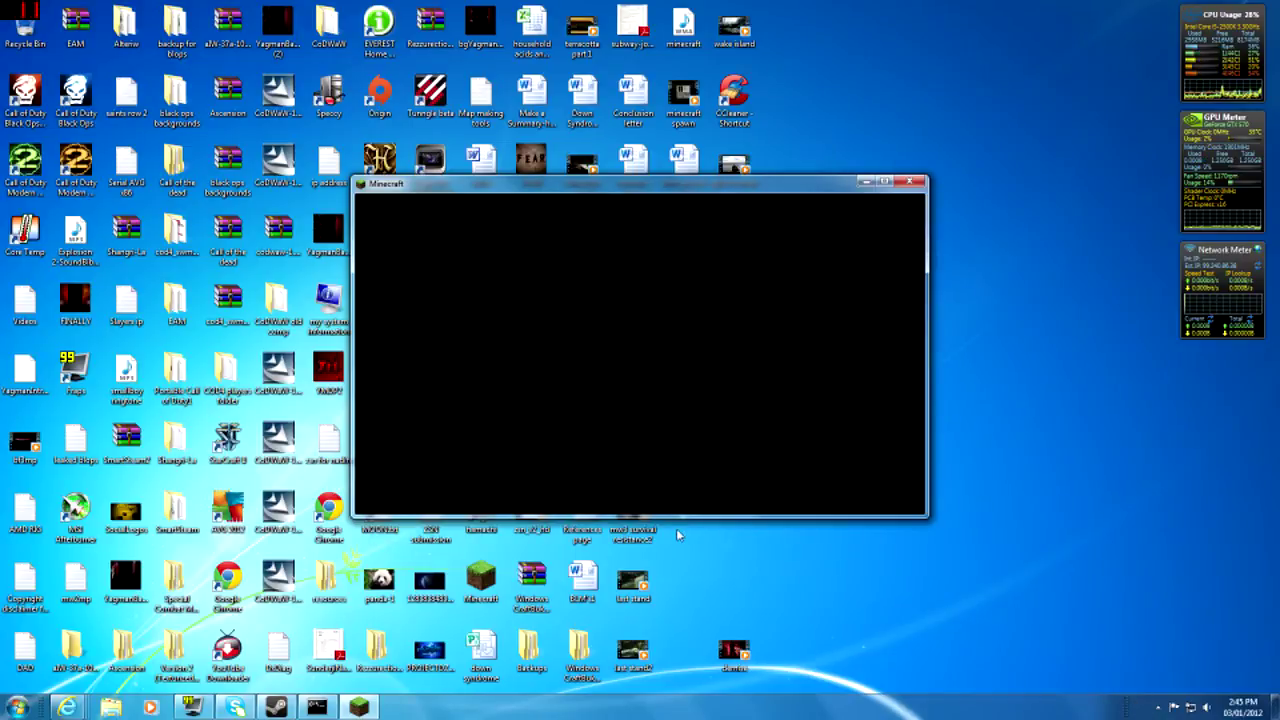
click(665, 386)
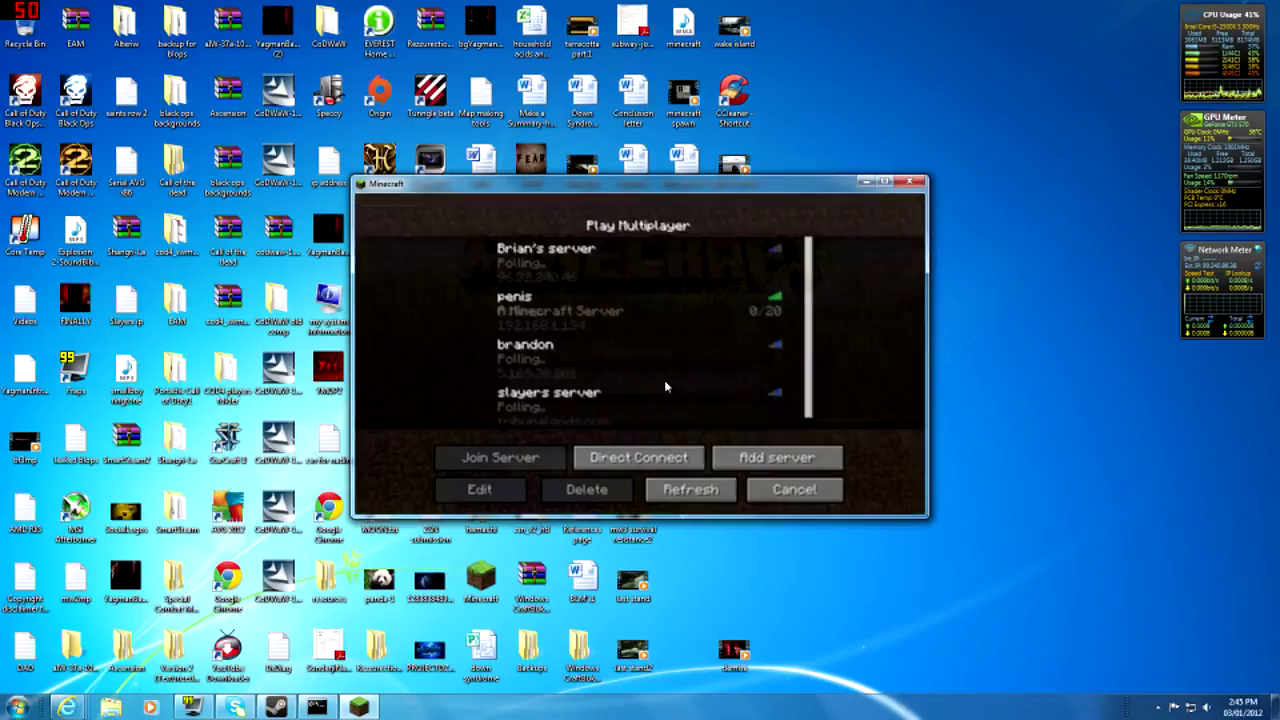
double_click(657, 309)
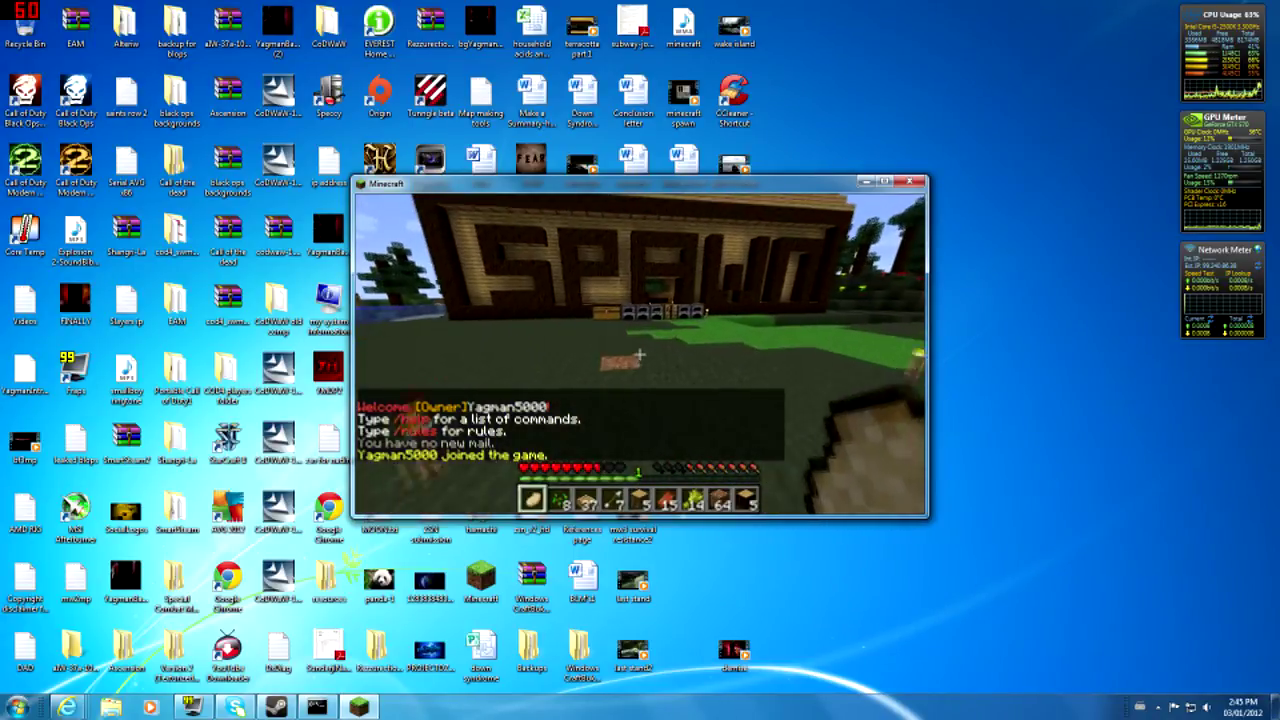
- Walk into the building and send 'hi' in chat
key(w)
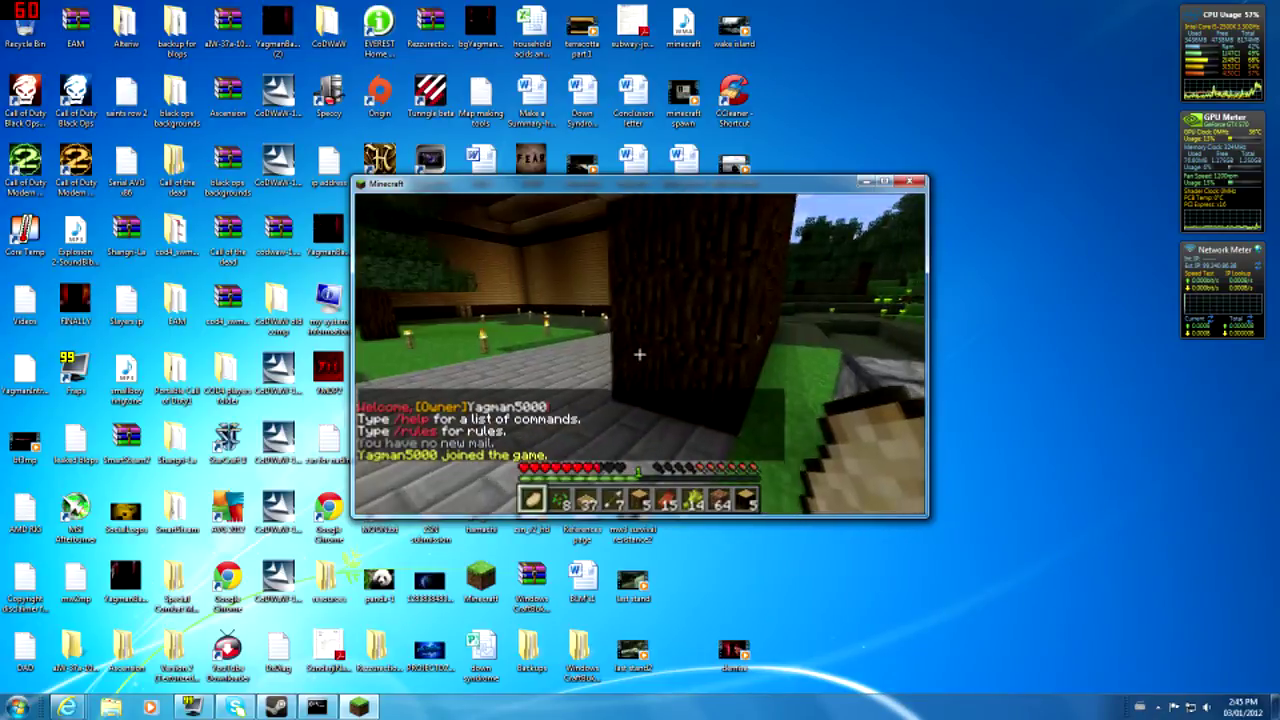
key(w)
key(w)
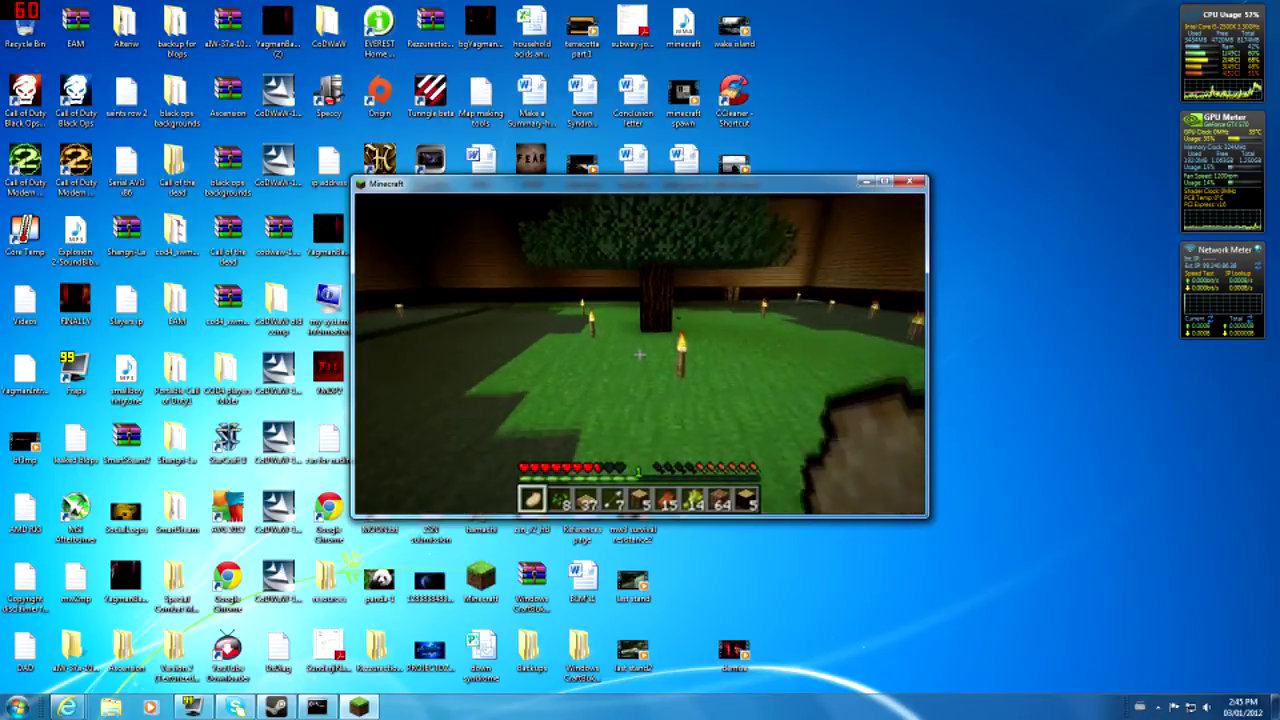
key(w)
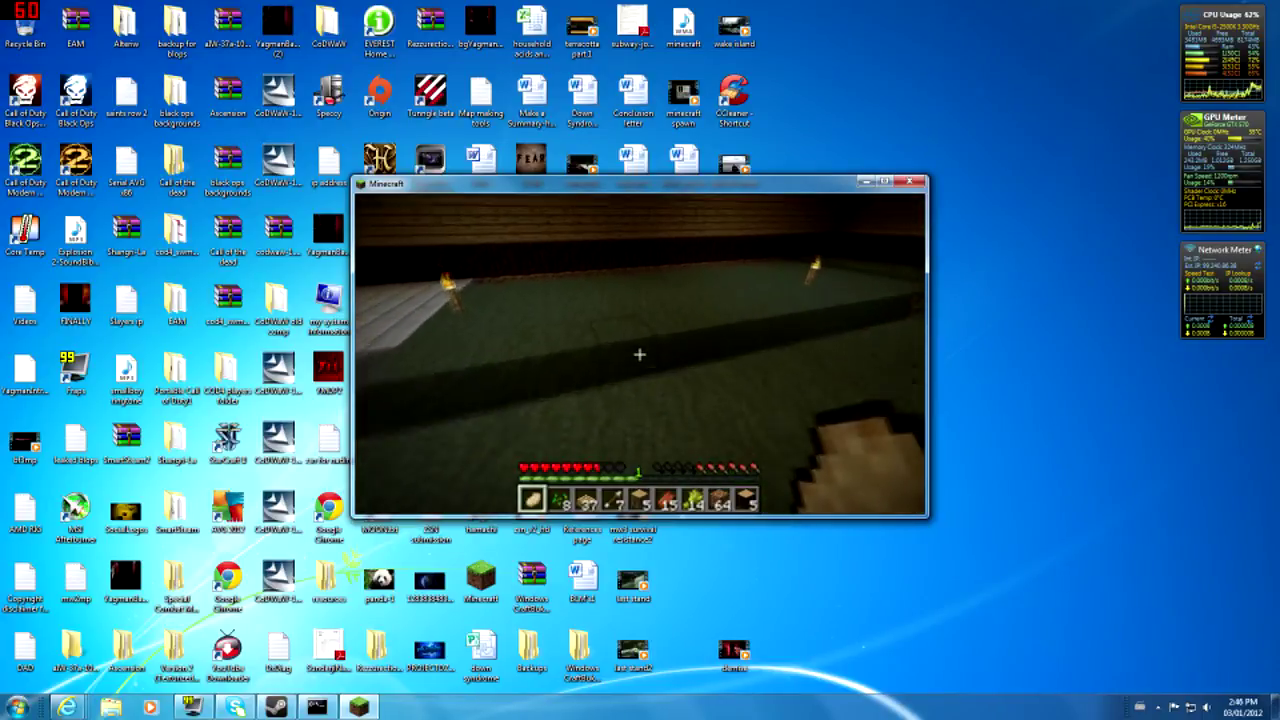
key(t)
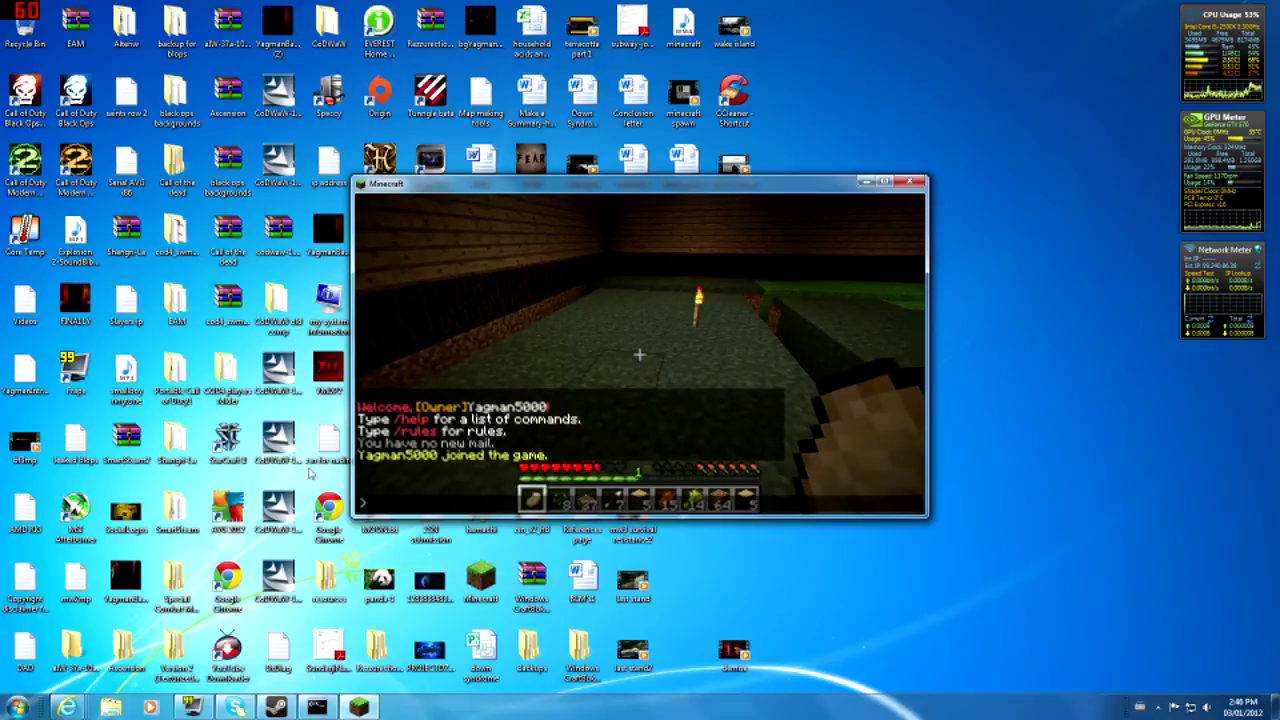
key(Escape)
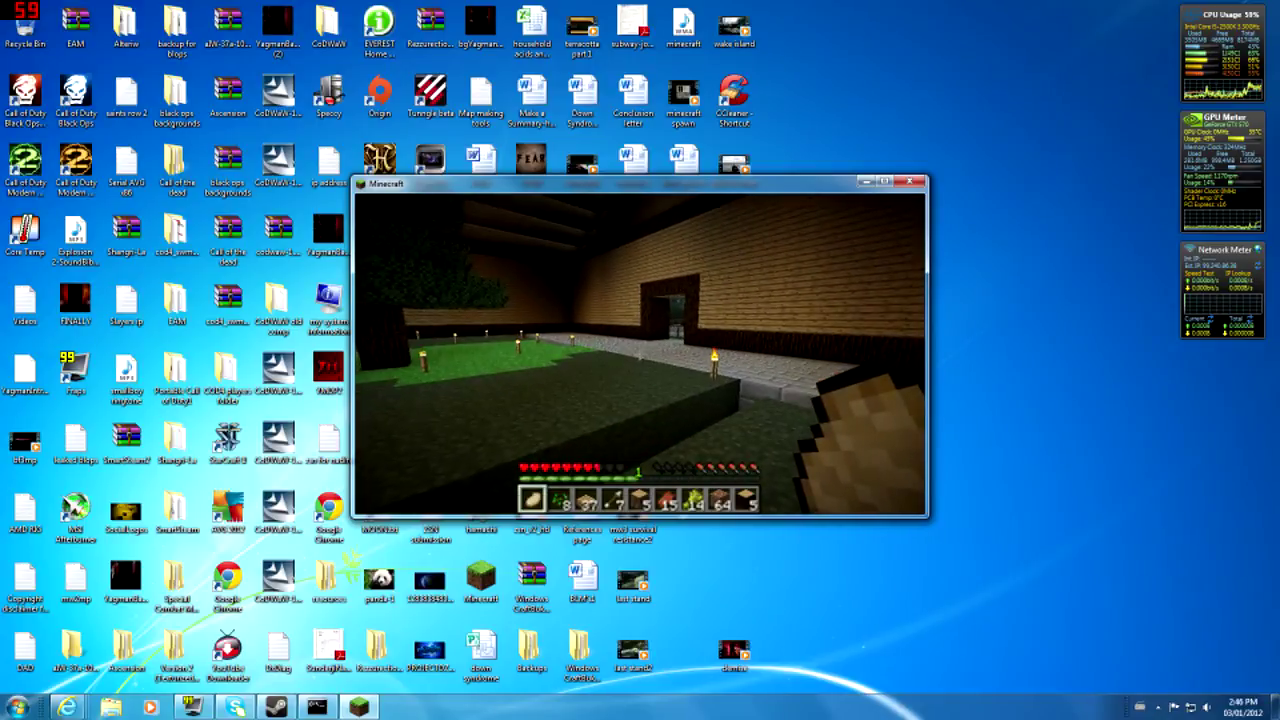
key(t)
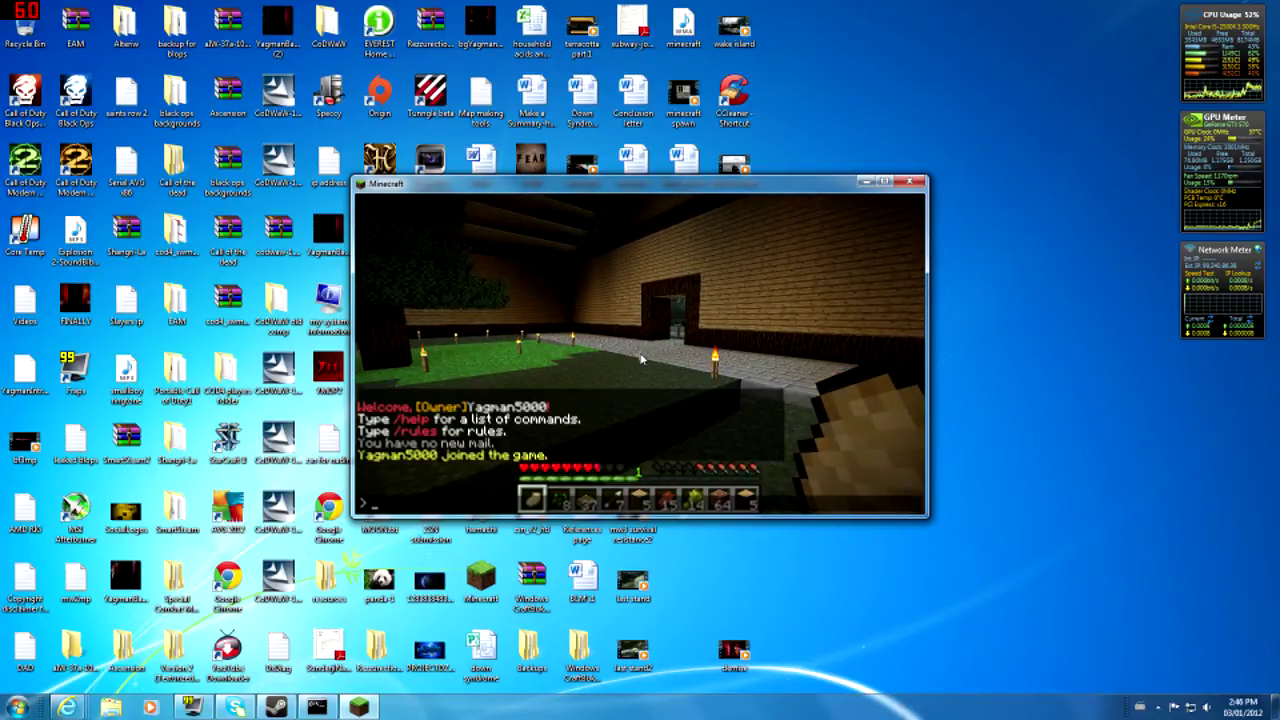
key(Return)
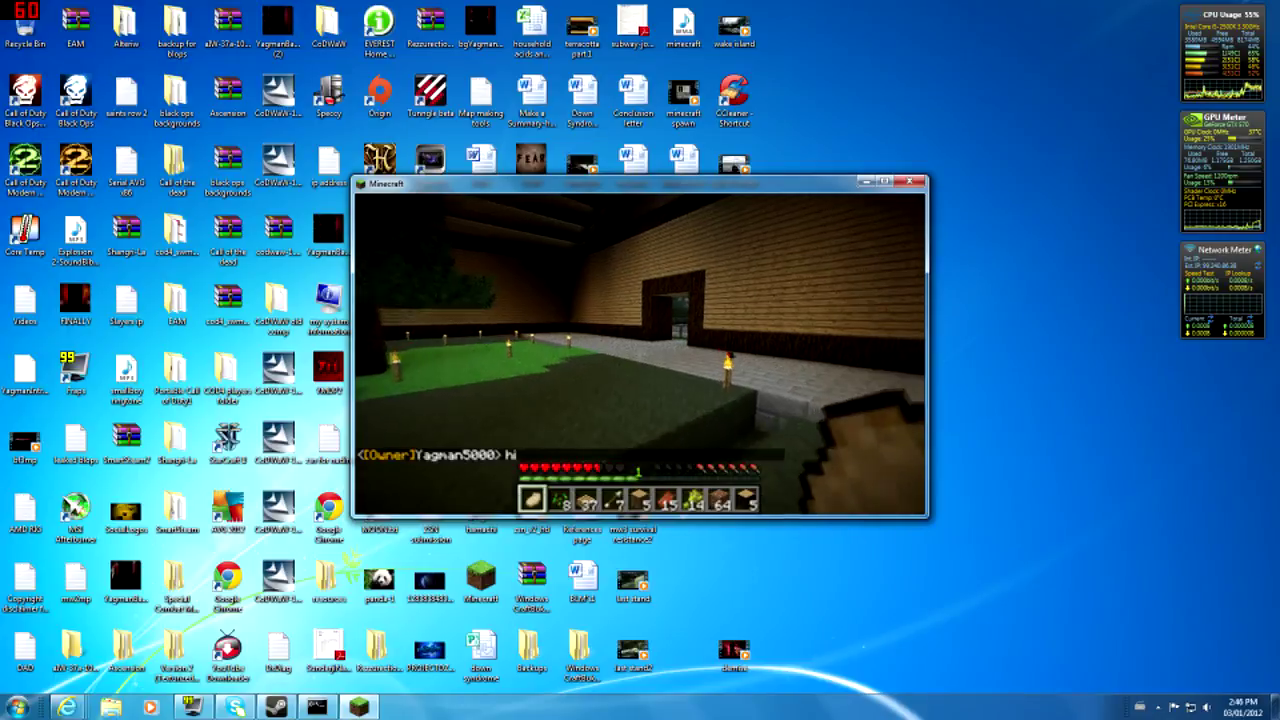
key(w)
key(w)
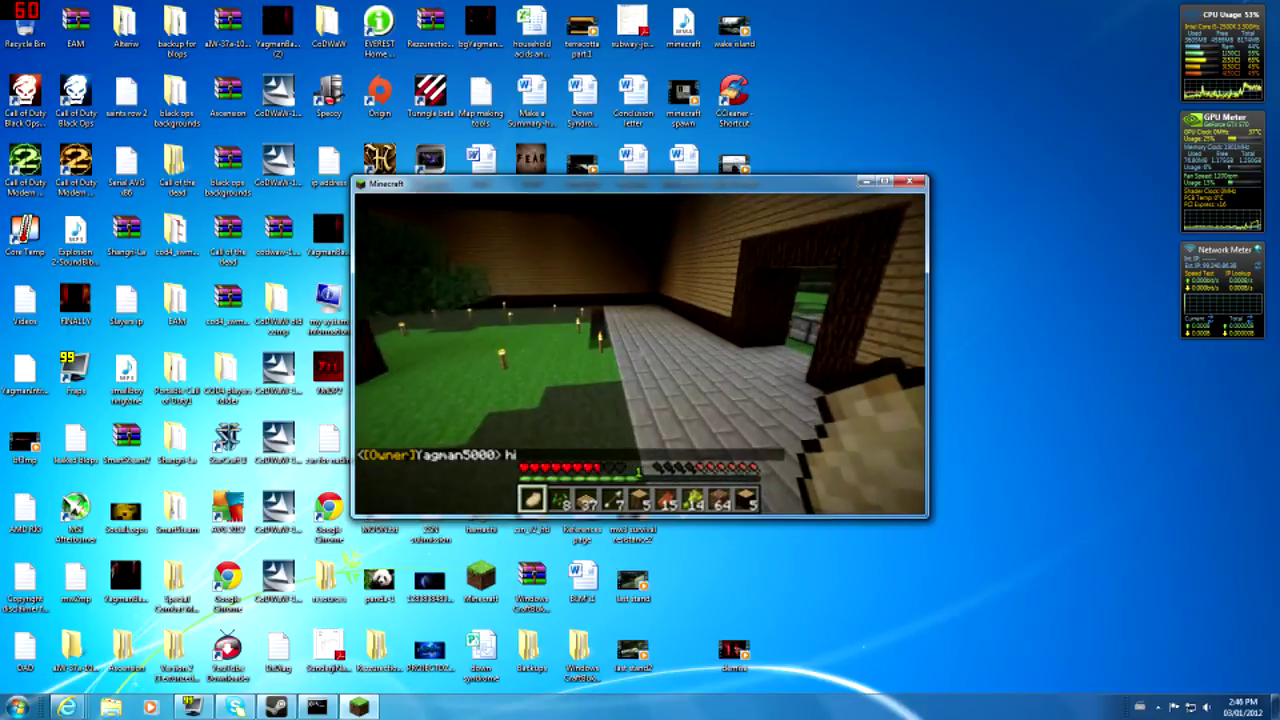
key(w)
key(w)
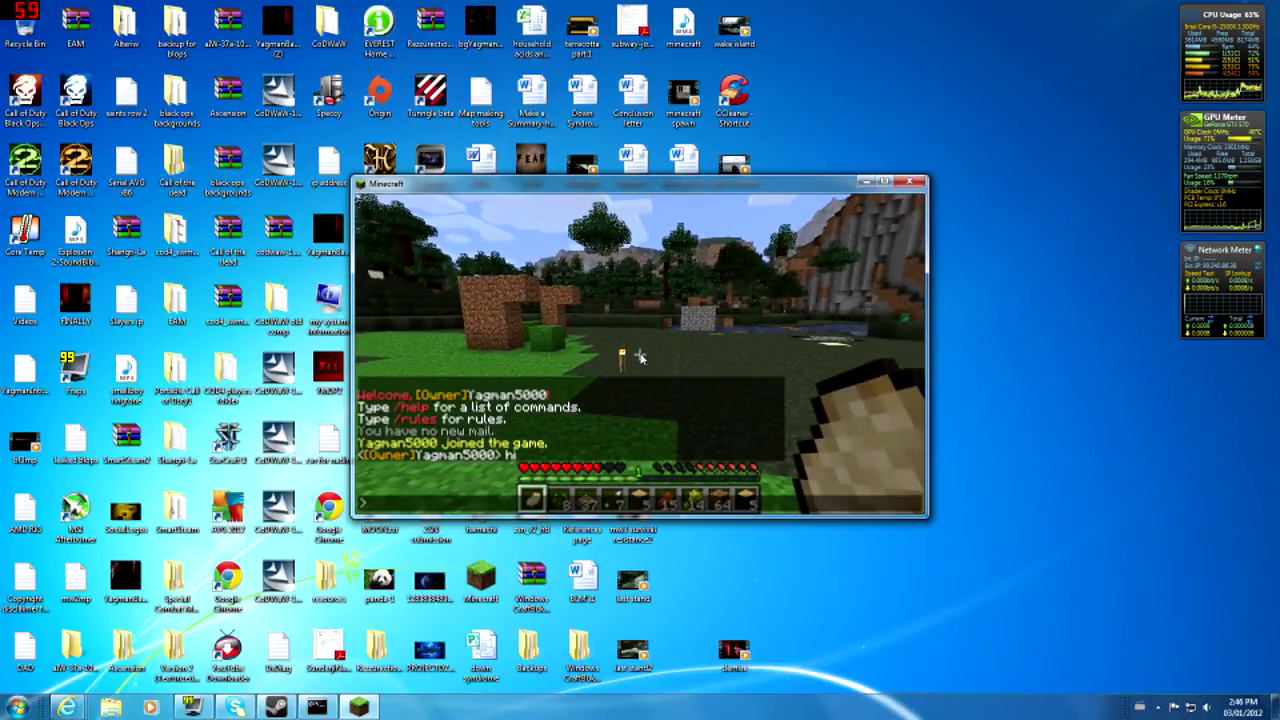
- Teleport with /spawn, then with /home home
text(/spawn)
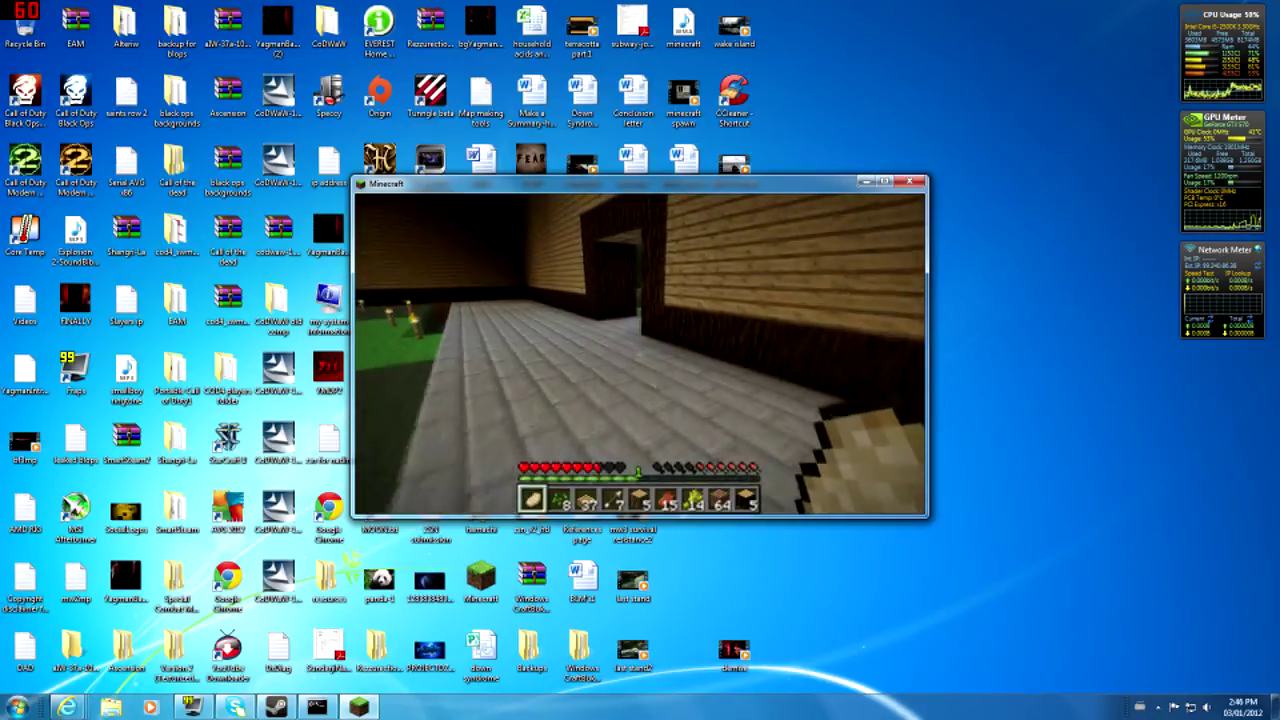
key(w)
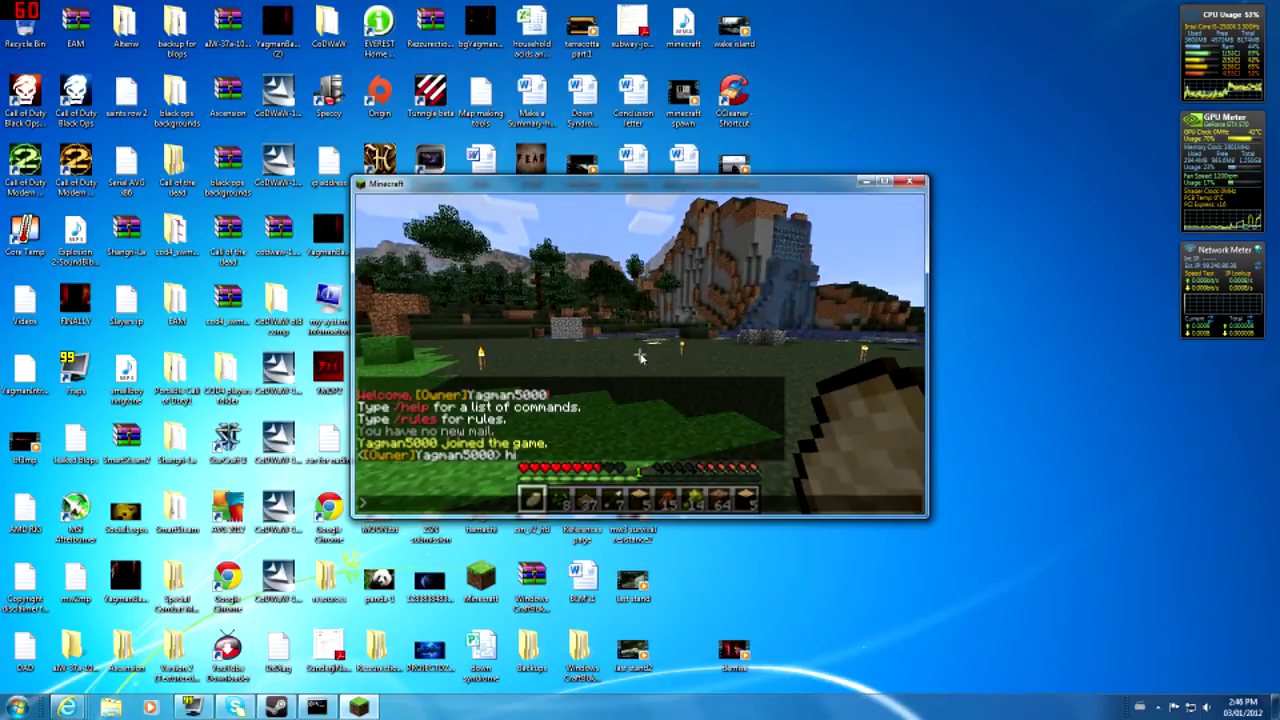
text(/home home)
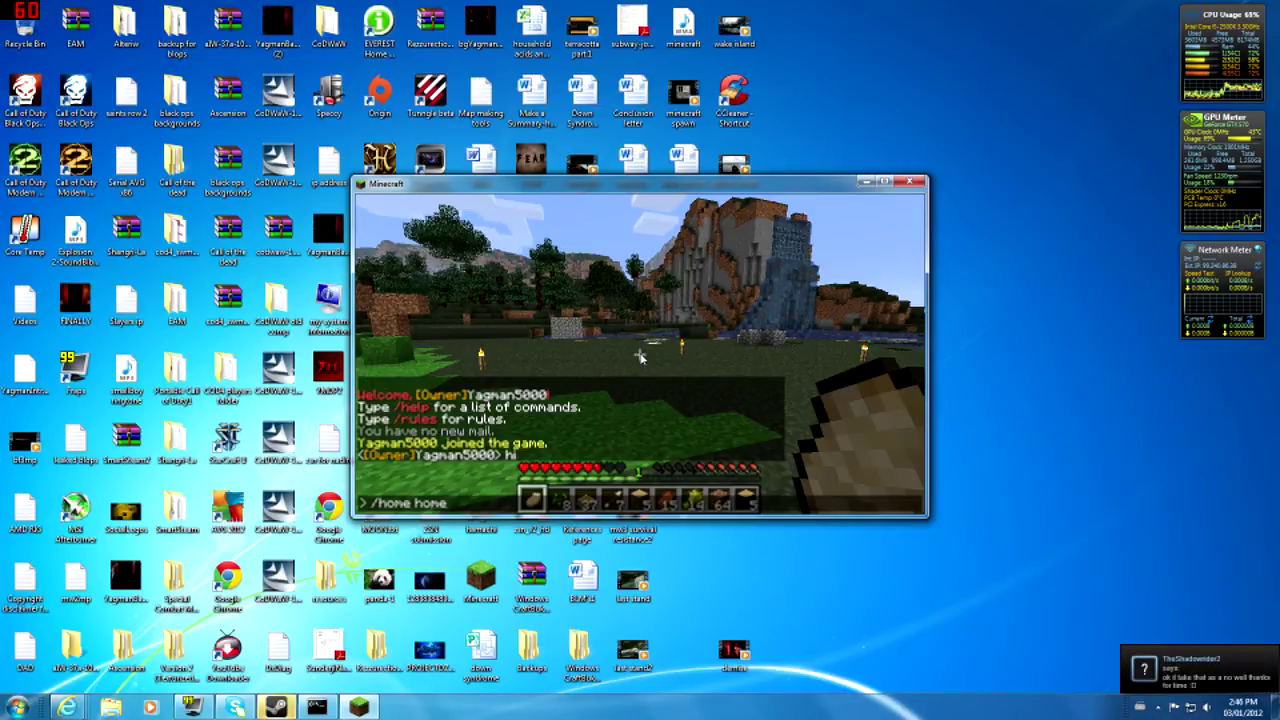
key(Return)
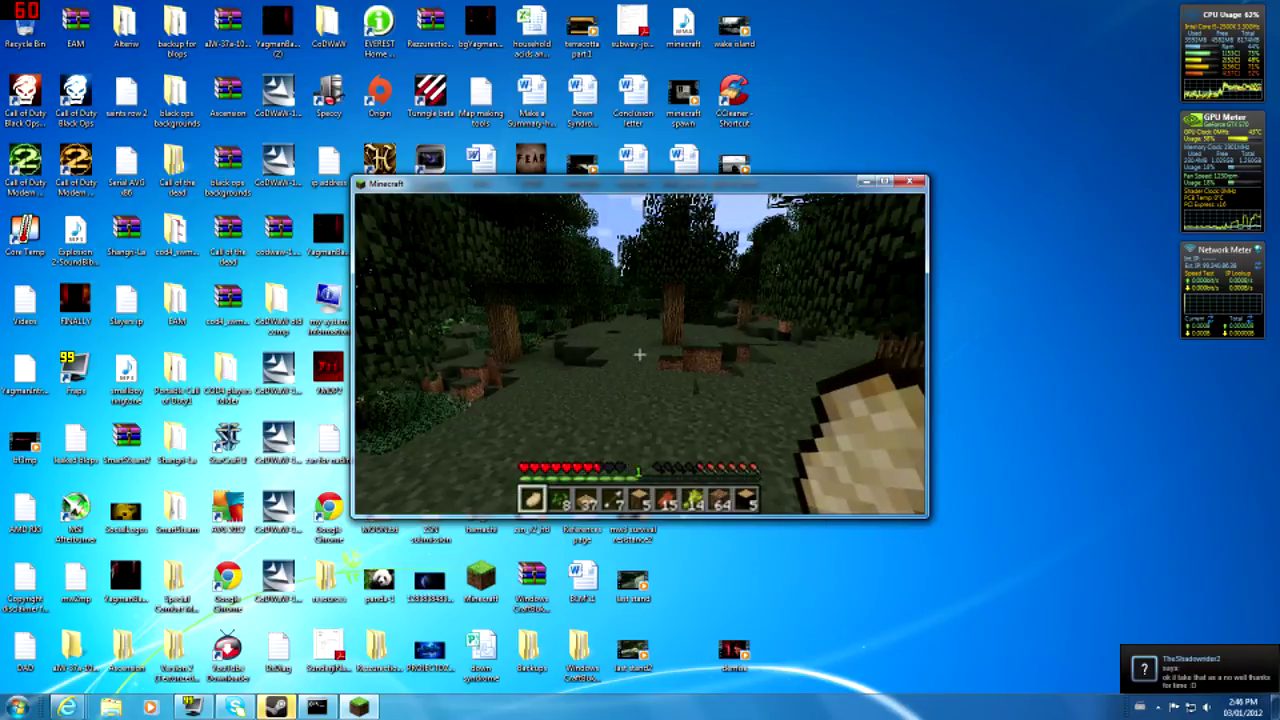
key(w)
key(w)
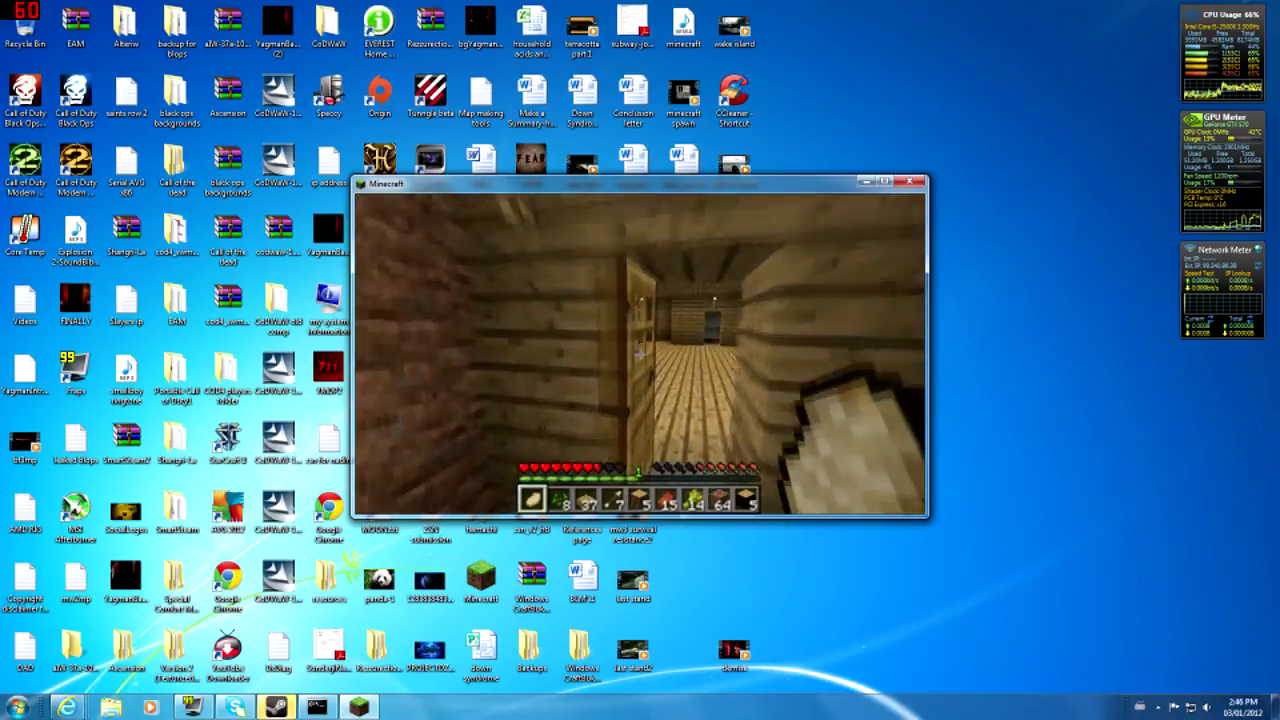
key(slash)
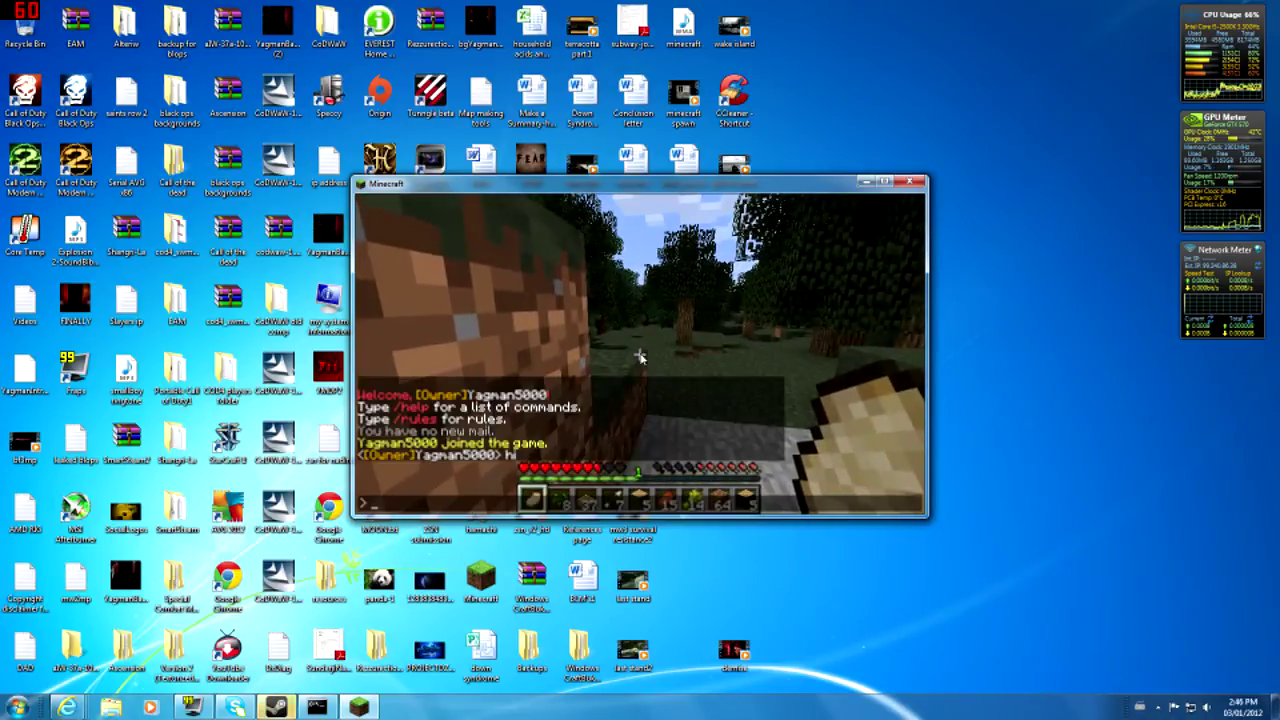
text(home home)
key(Return)
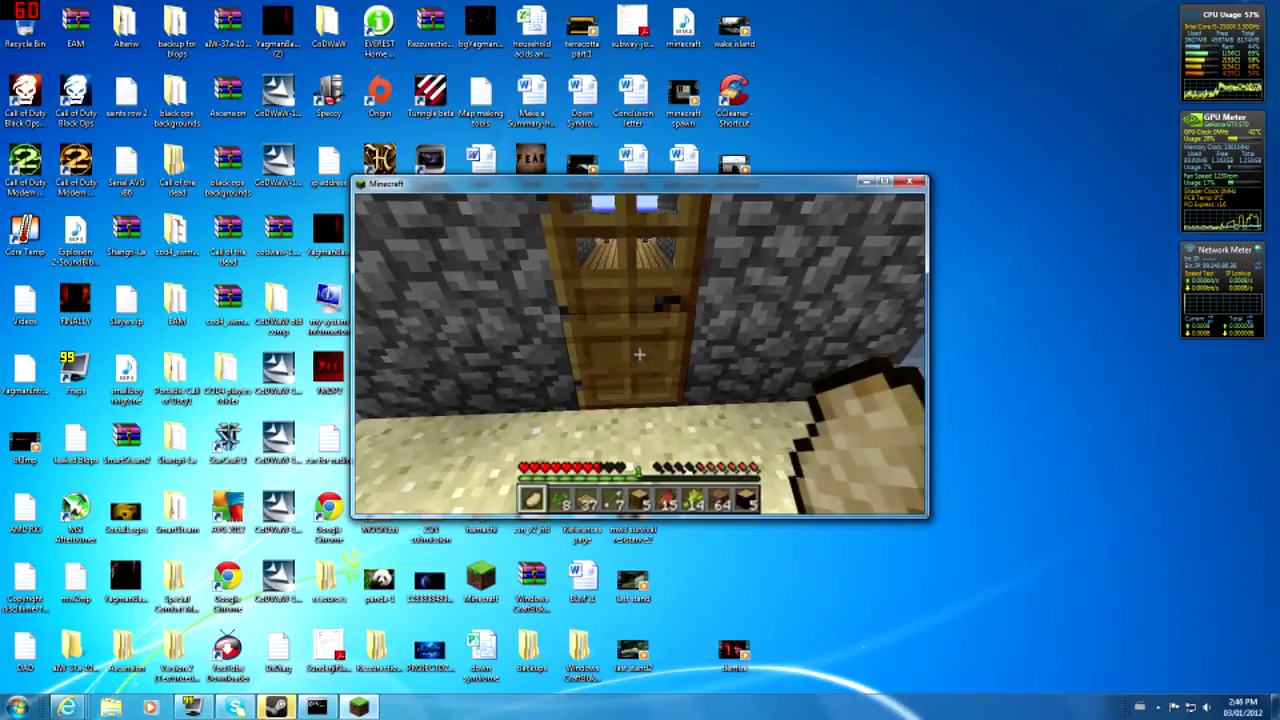
- Open and close the house's private wooden door
right_click(639, 353)
key(w)
right_click(639, 353)
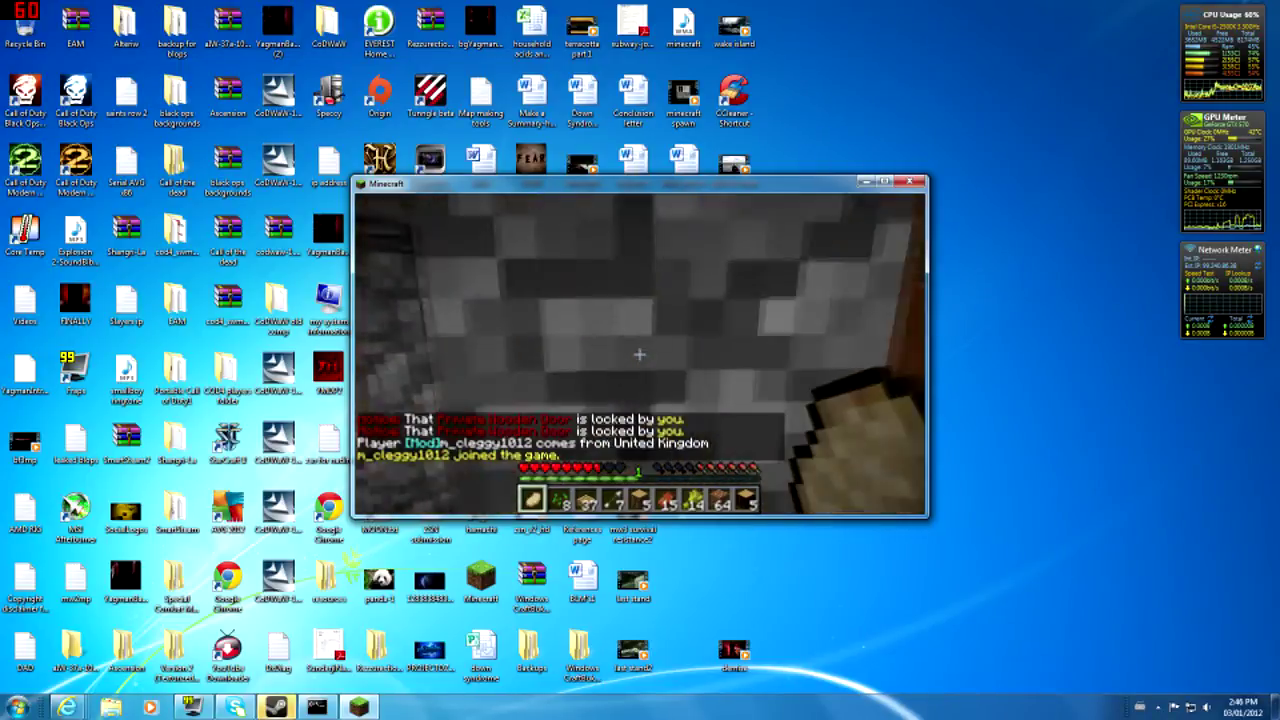
- Walk through the world past the corridor, dock and locked private door toward the wooden house
key(w)
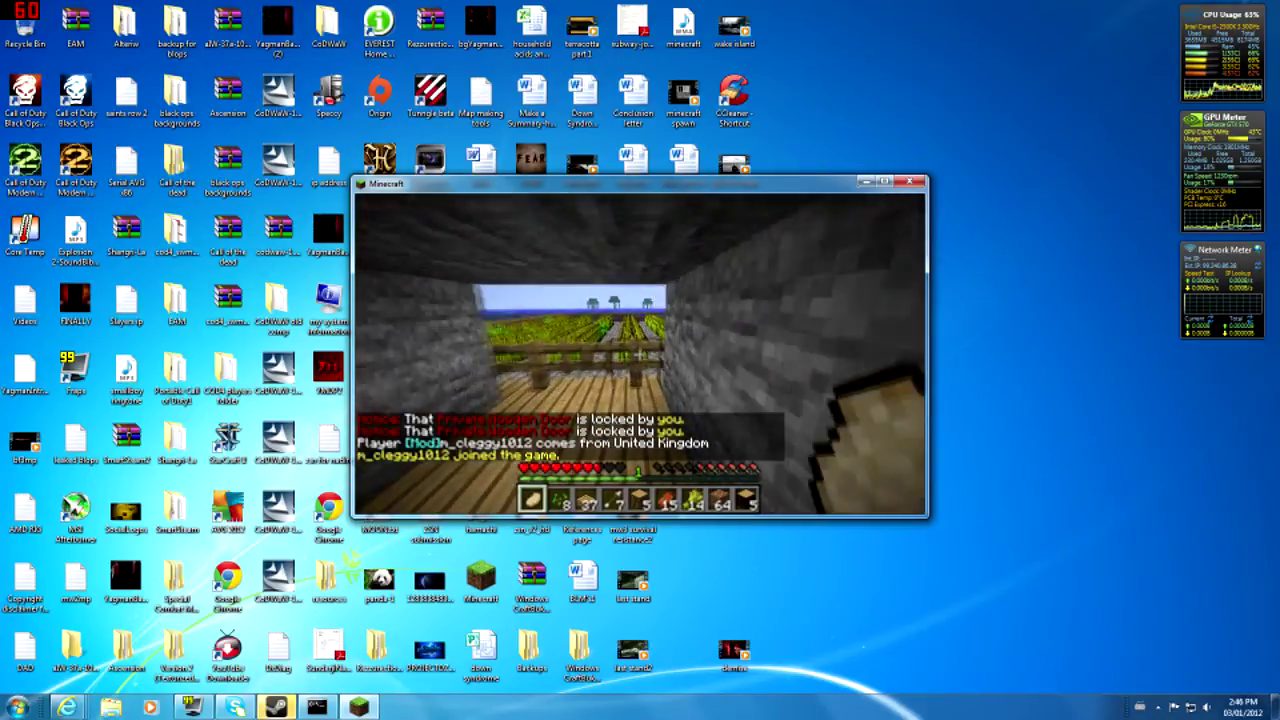
key(w)
key(w)
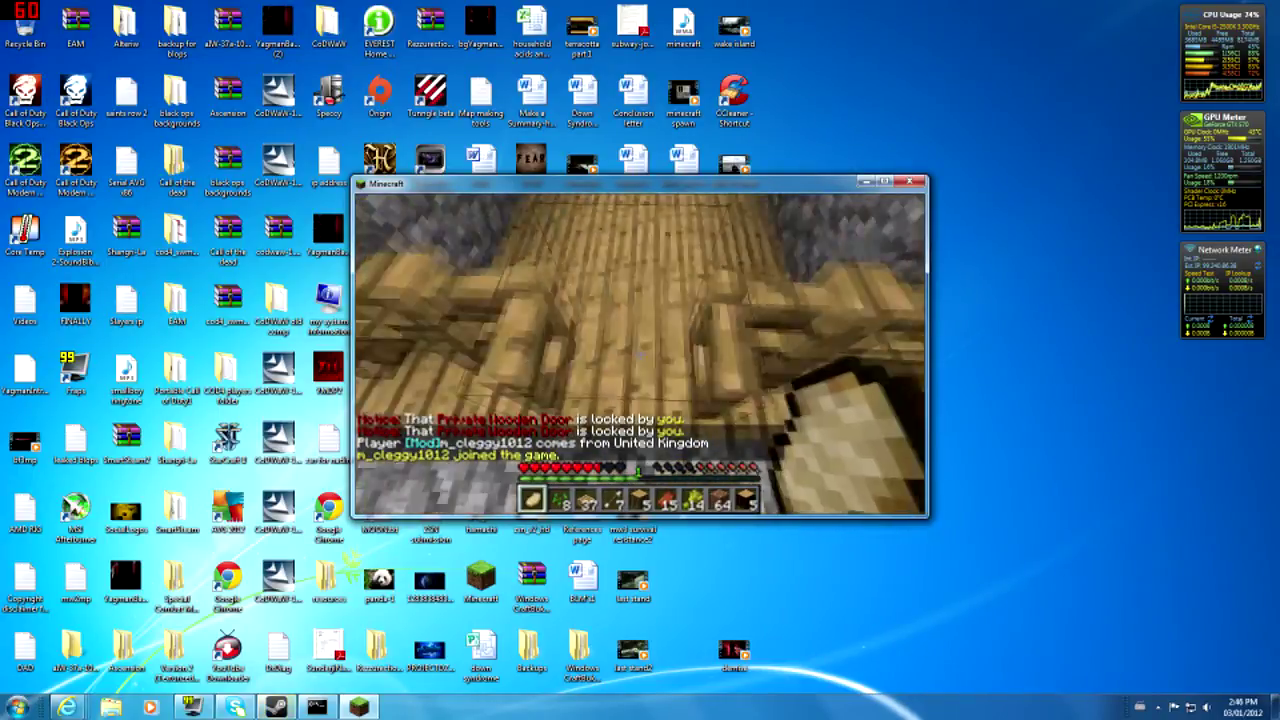
key(w)
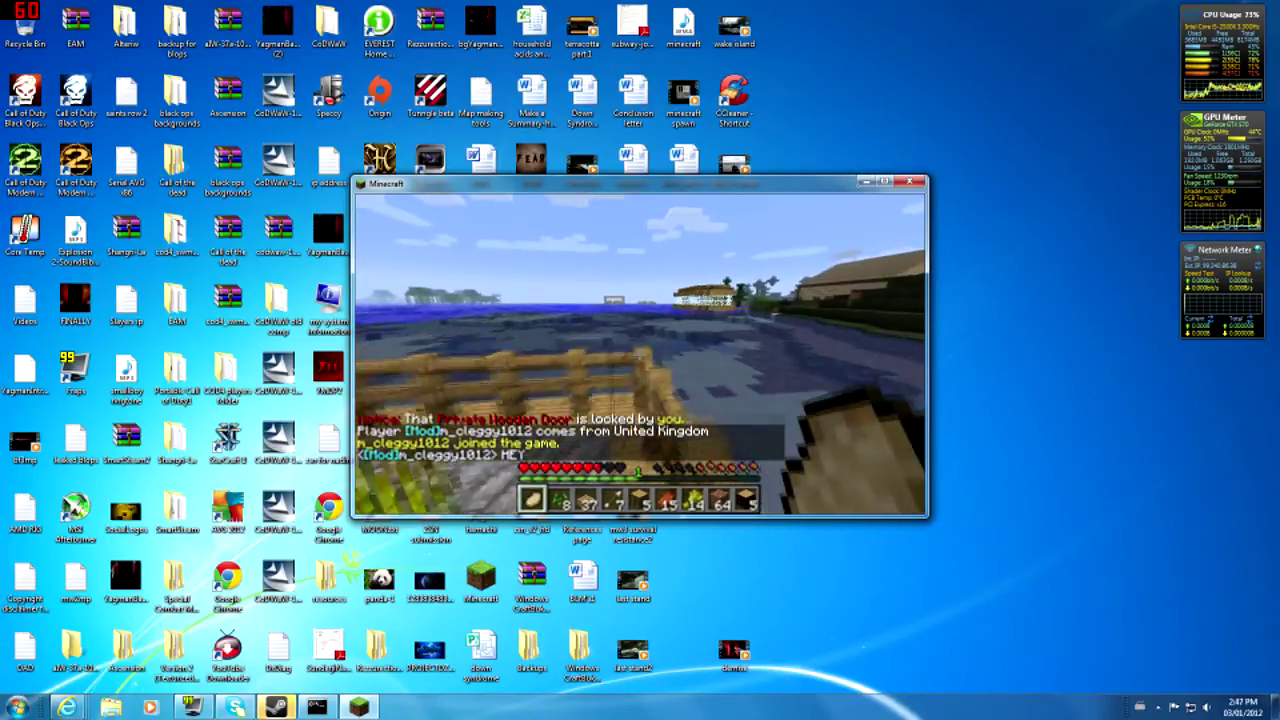
key(w)
key(w)
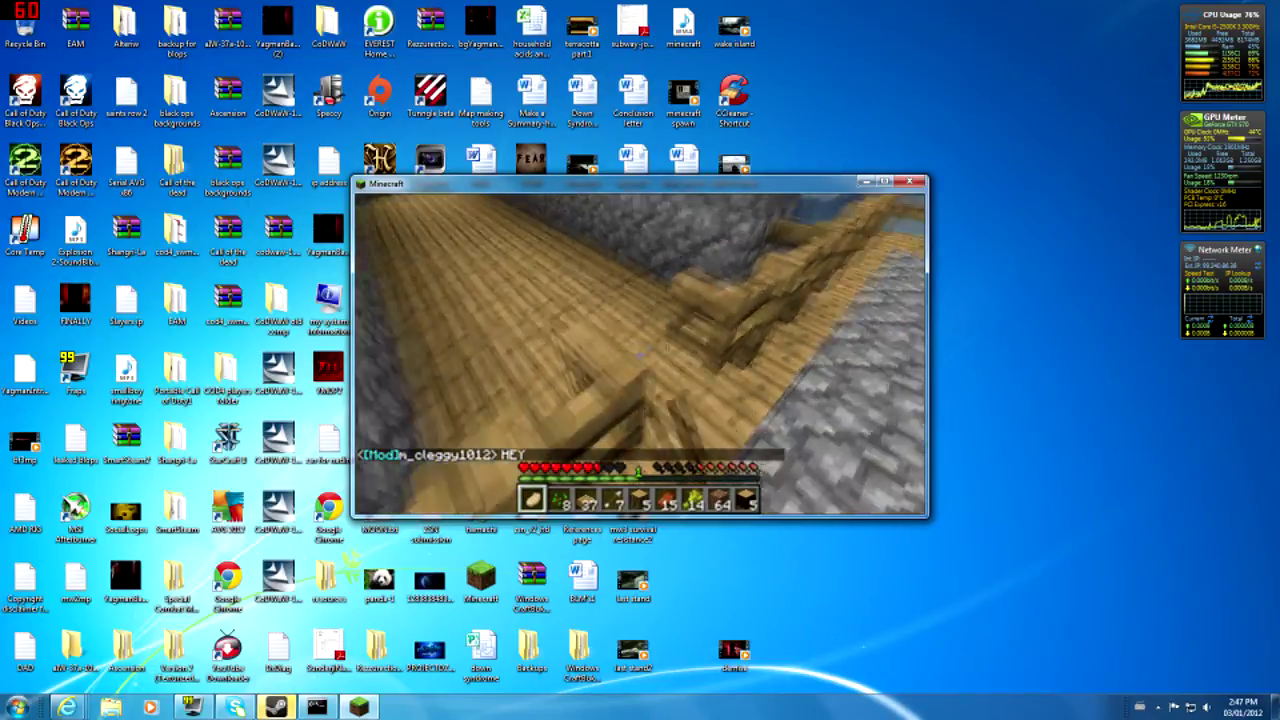
key(w)
key(w)
key(Tab)
right_click(639, 354)
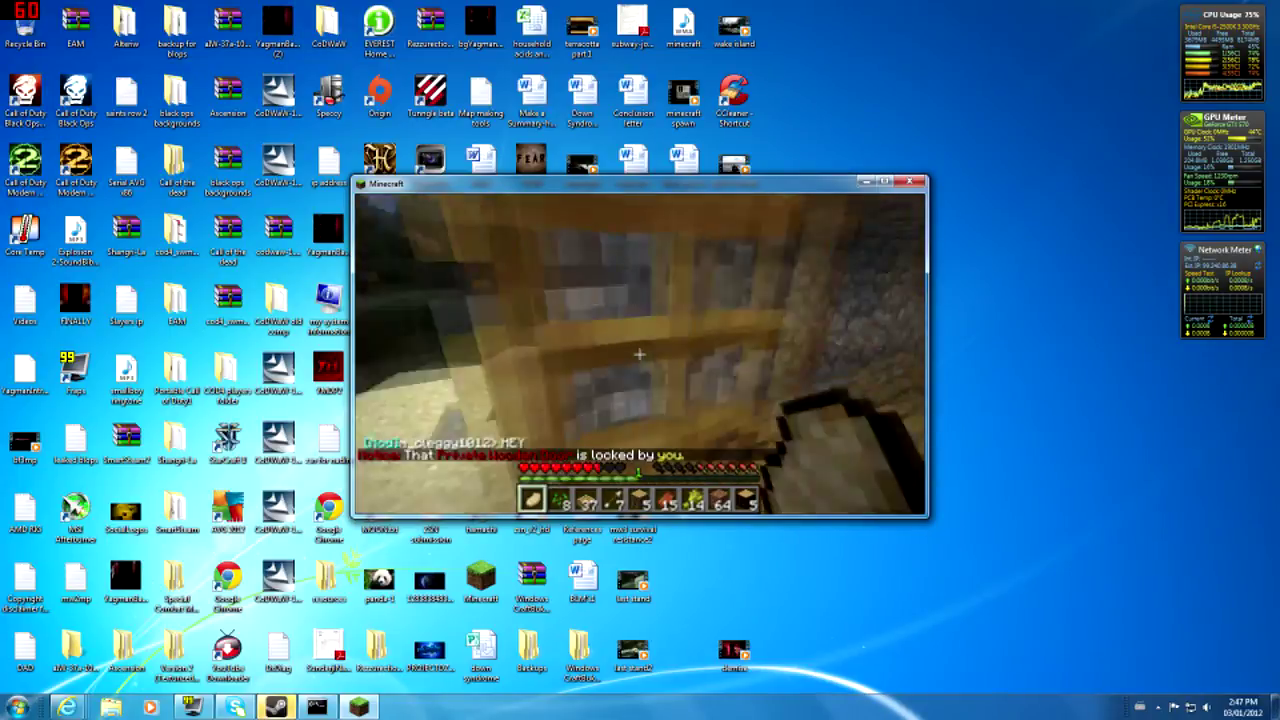
right_click(639, 354)
key(w)
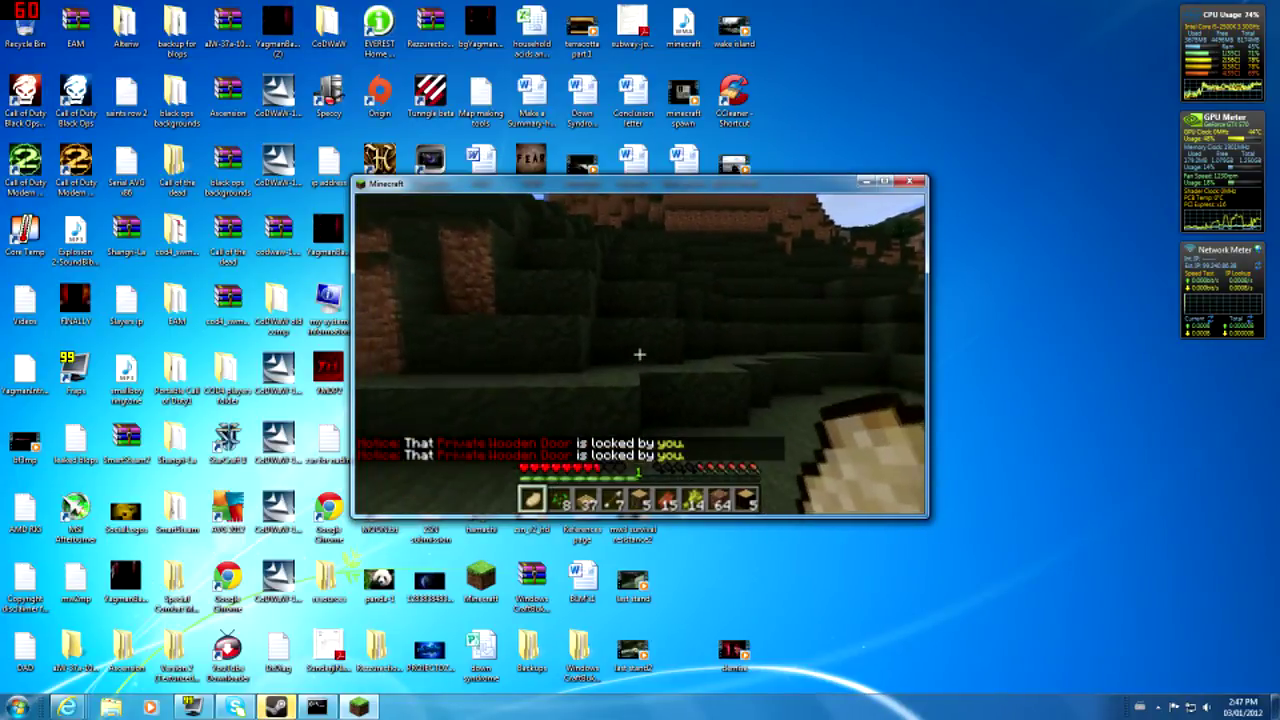
key(w)
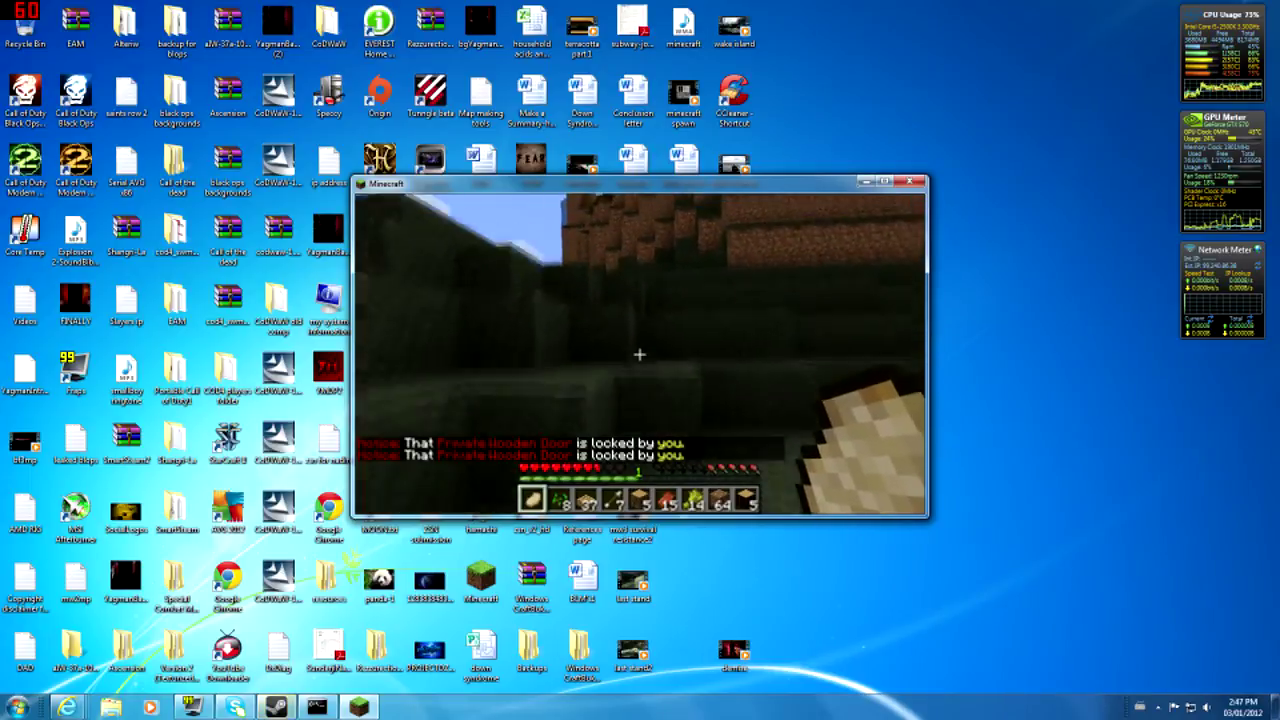
key(space)
key(w)
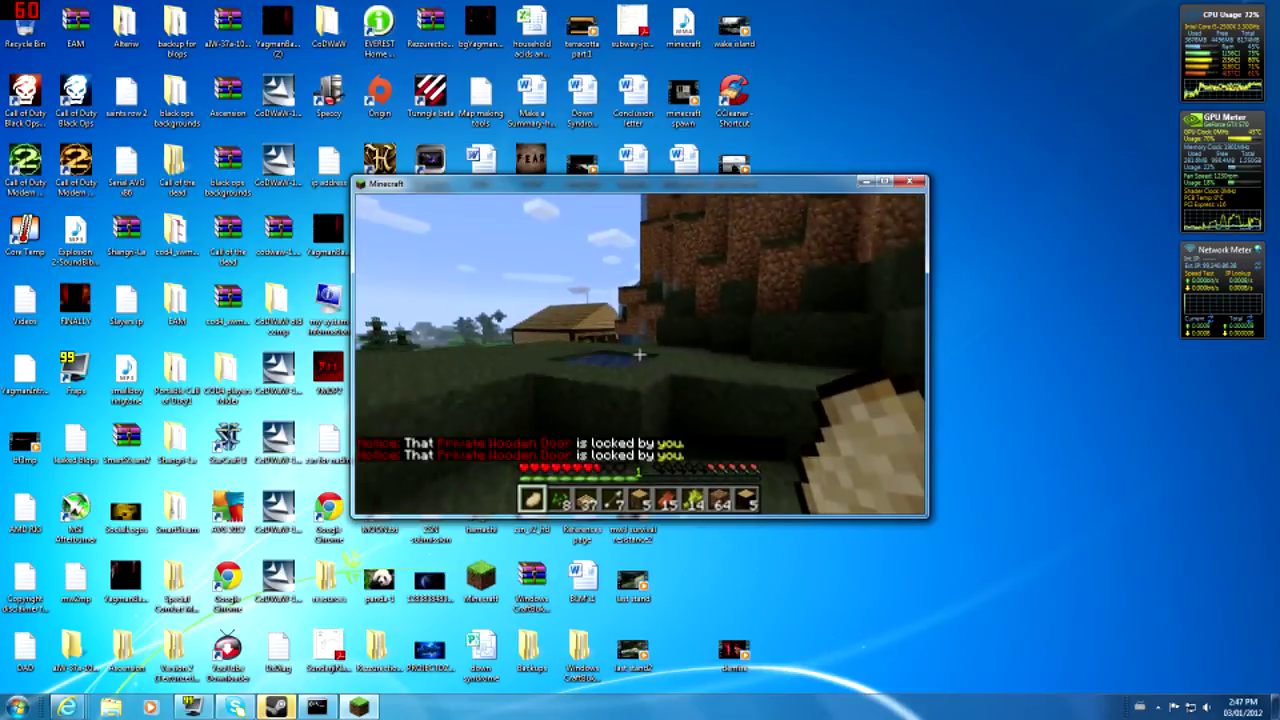
key(w)
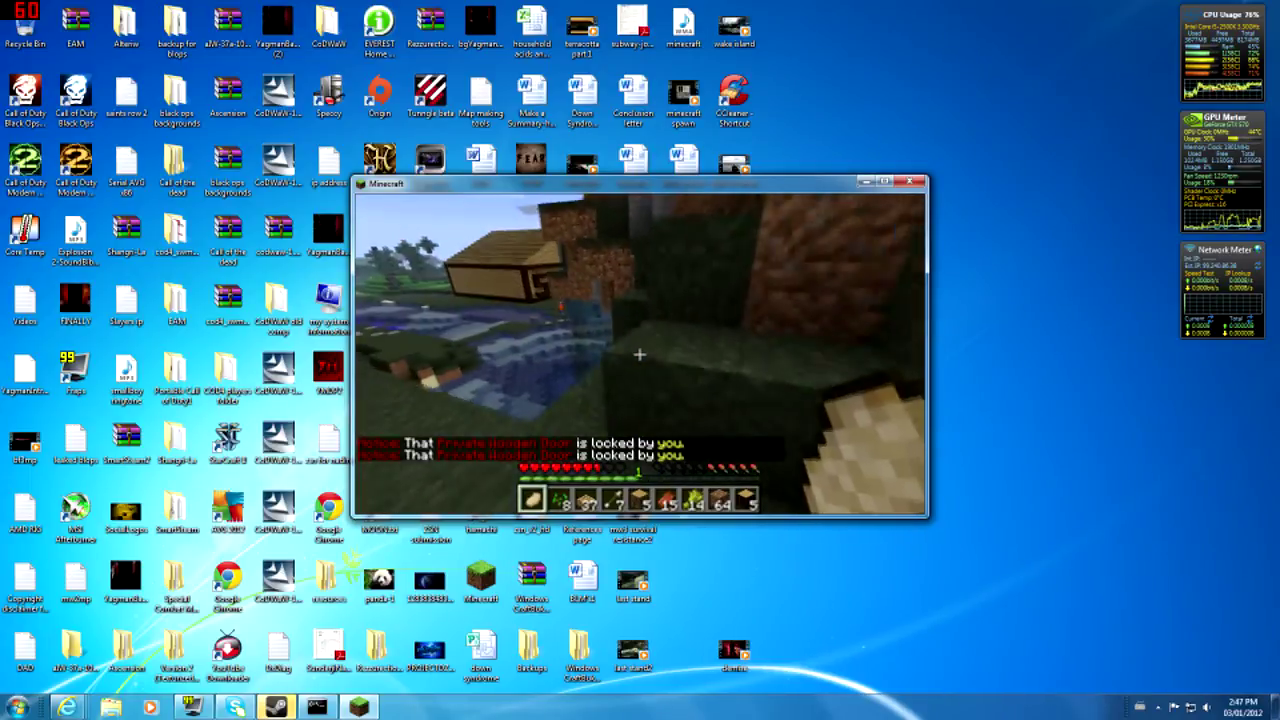
key(w)
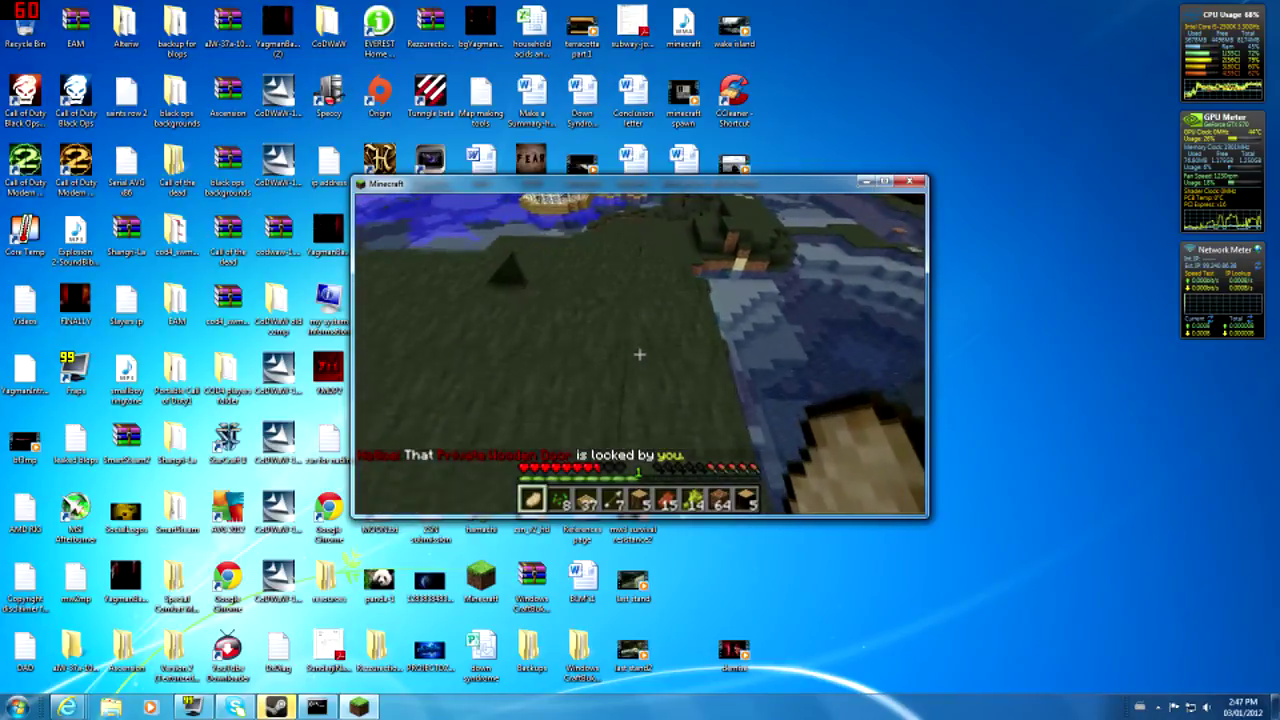
key(w)
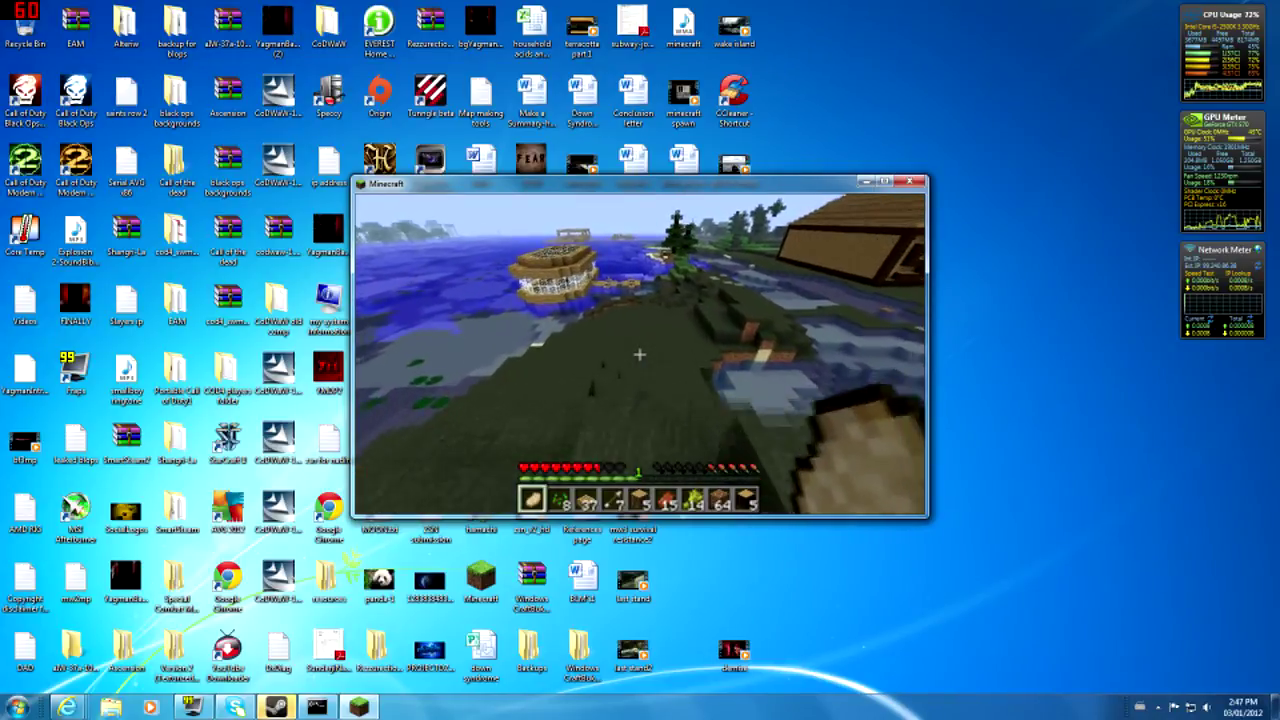
key(w)
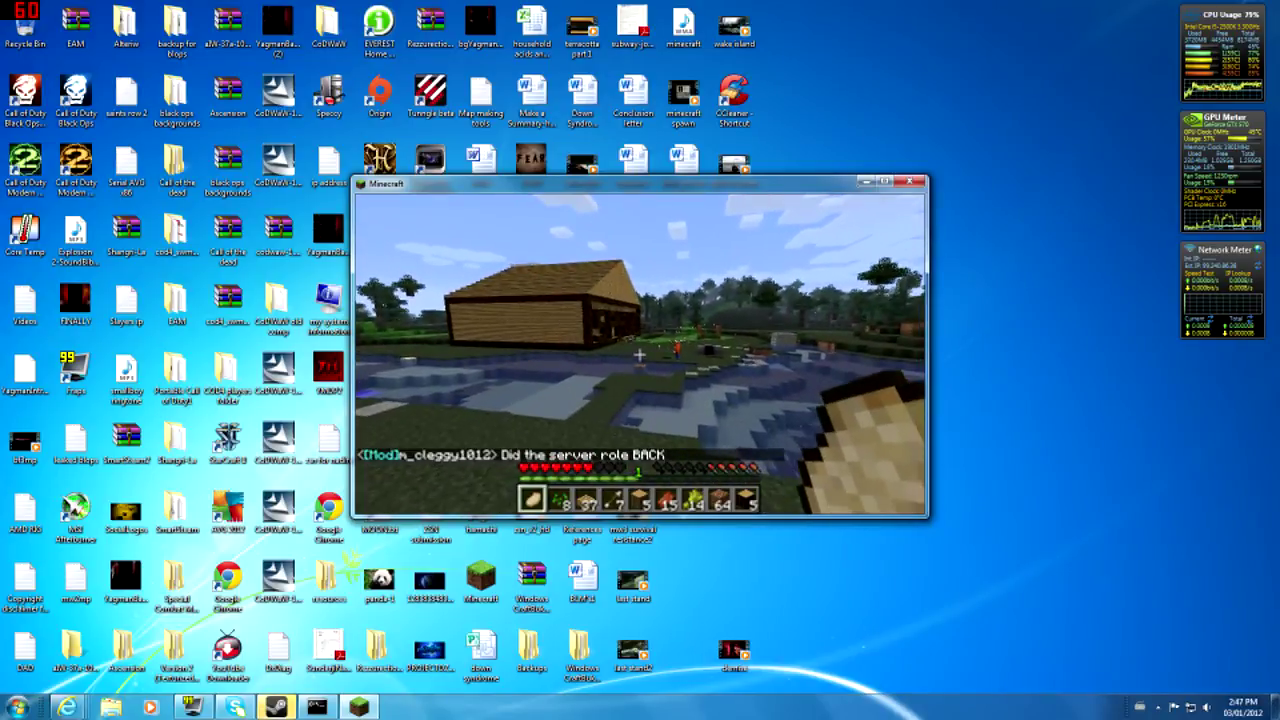
- Reply 'yea just a wee bit' to the moderator in chat and walk to the SPAWN house
text(tyea just a wee bit)
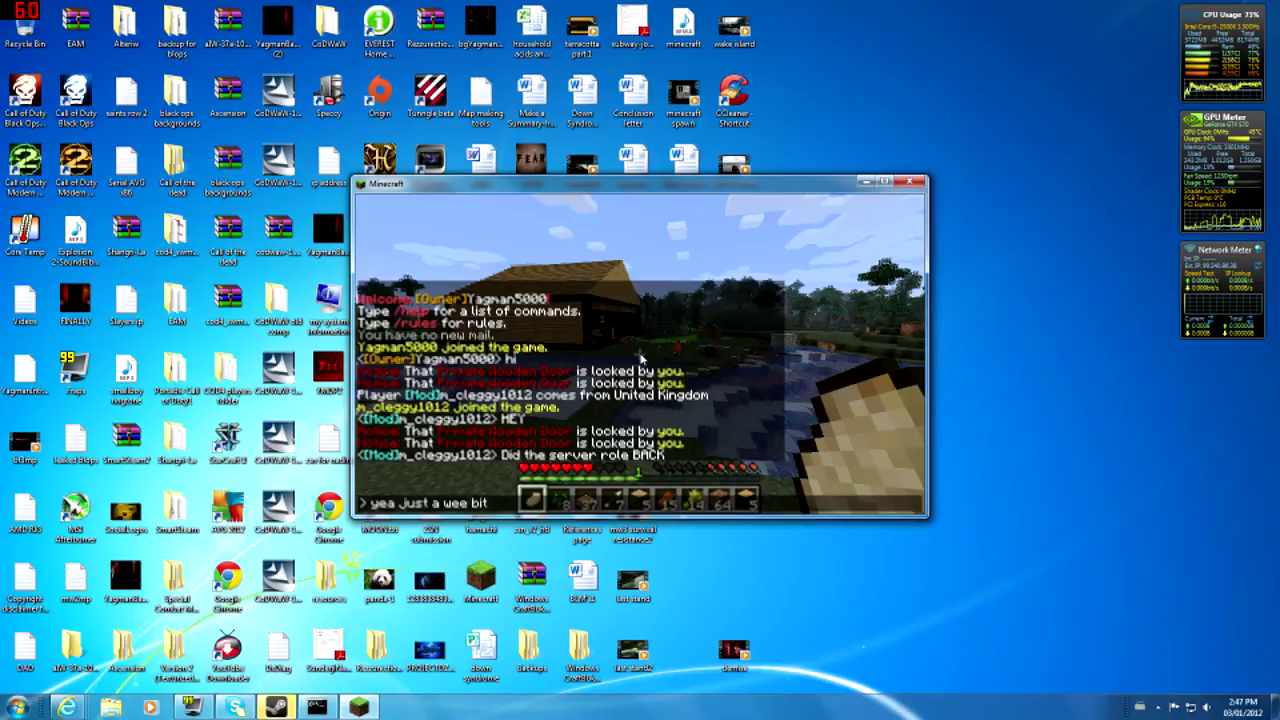
key(Return)
key(w)
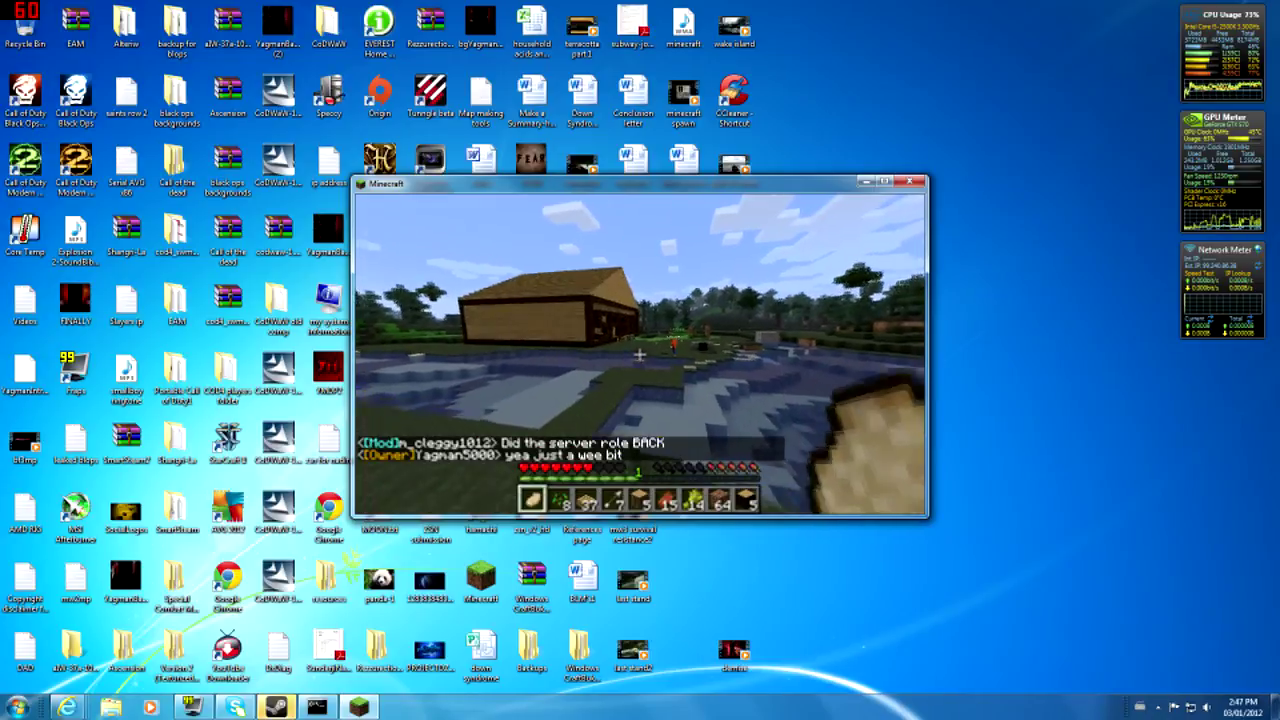
key(w)
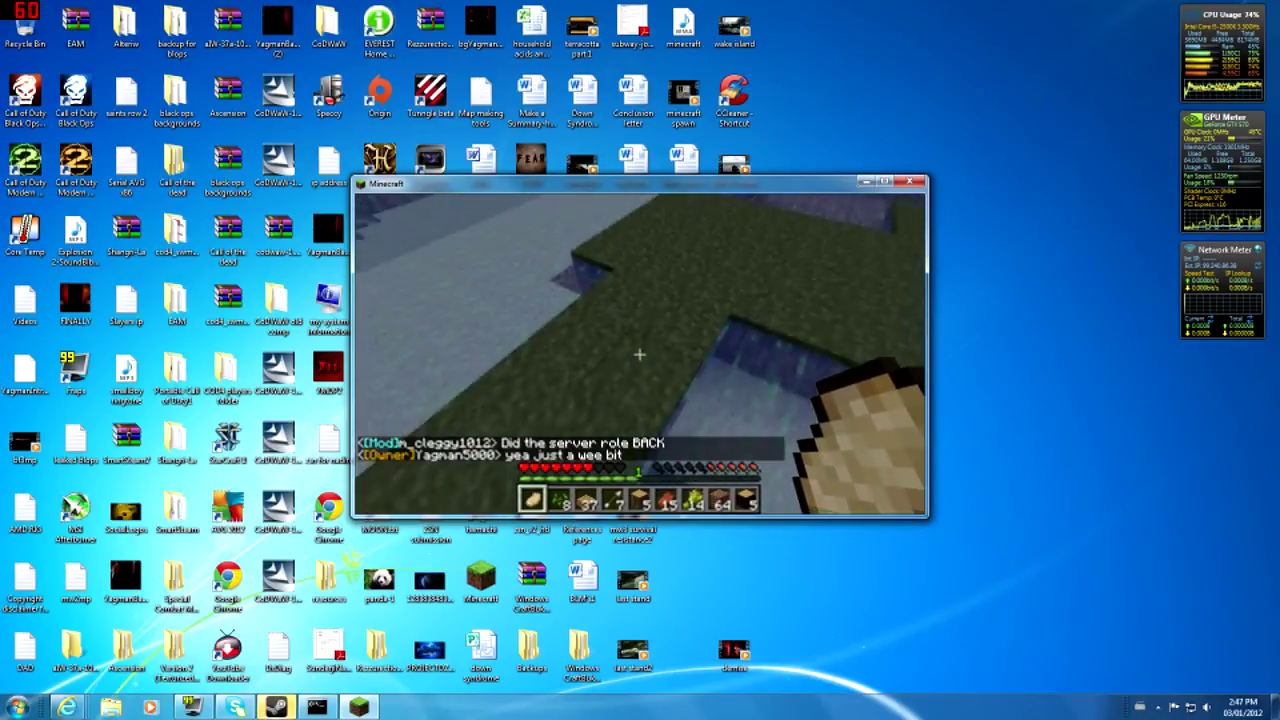
key(w)
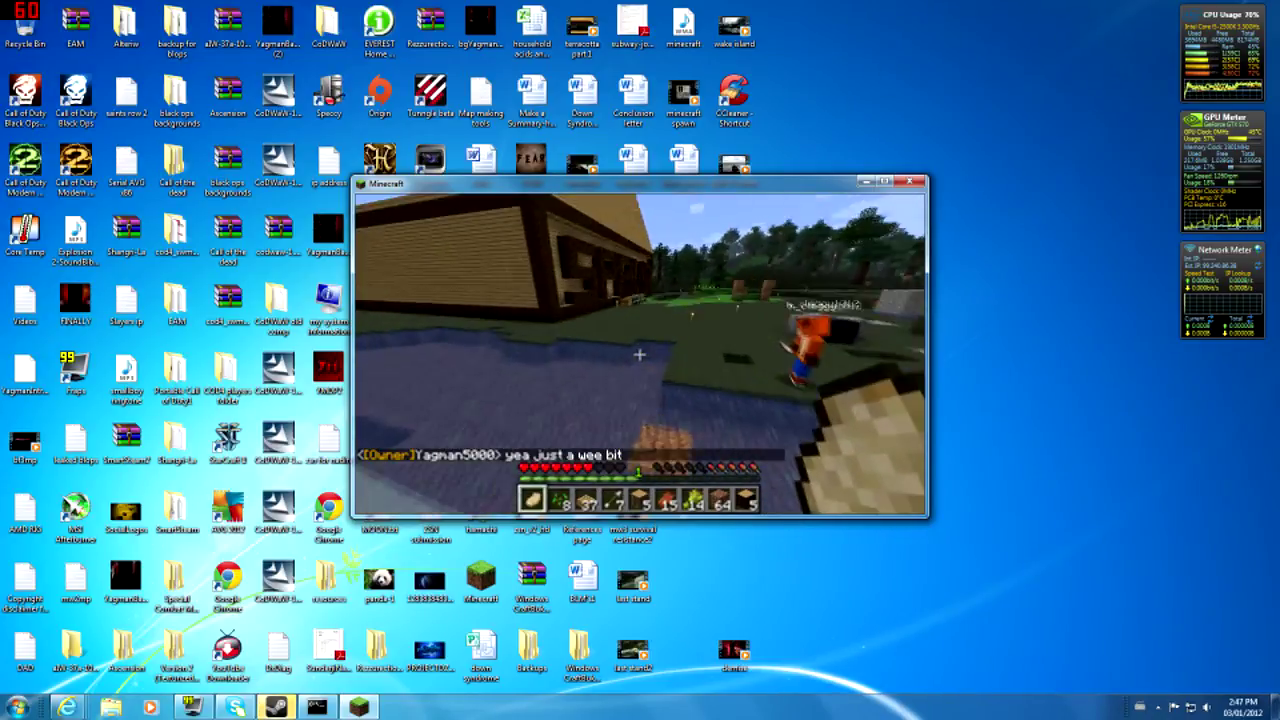
key(w)
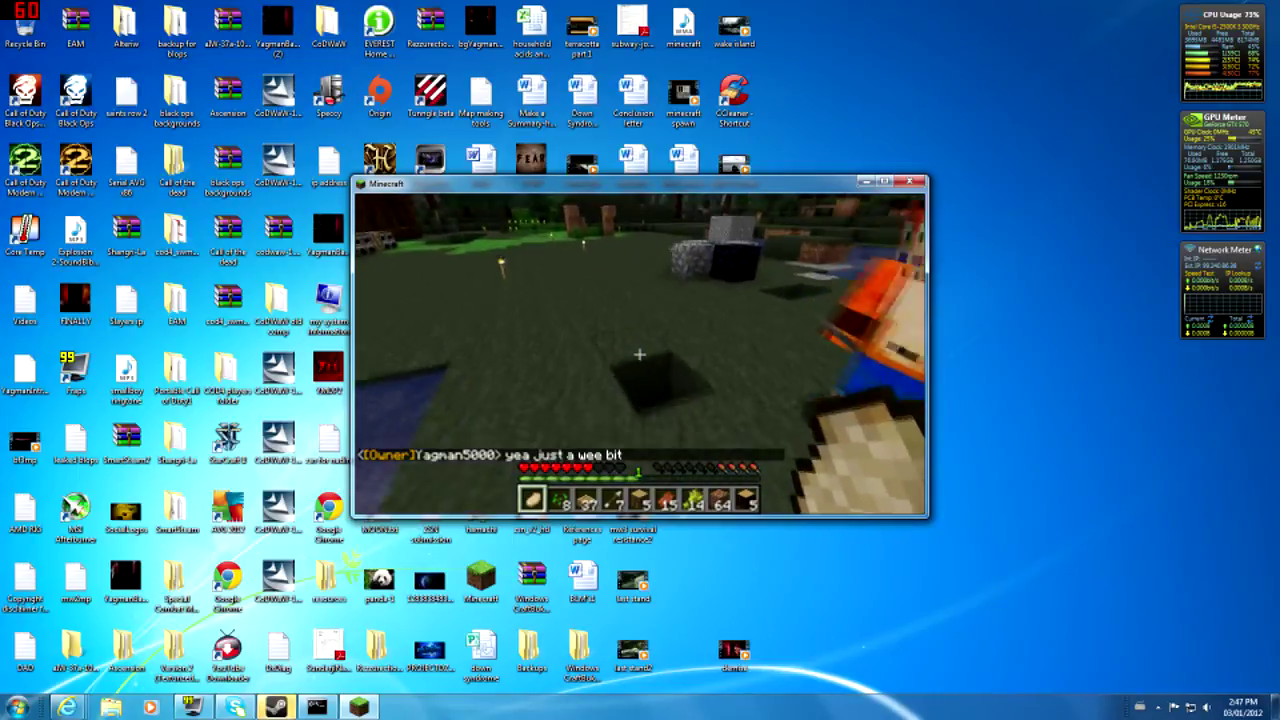
key(w)
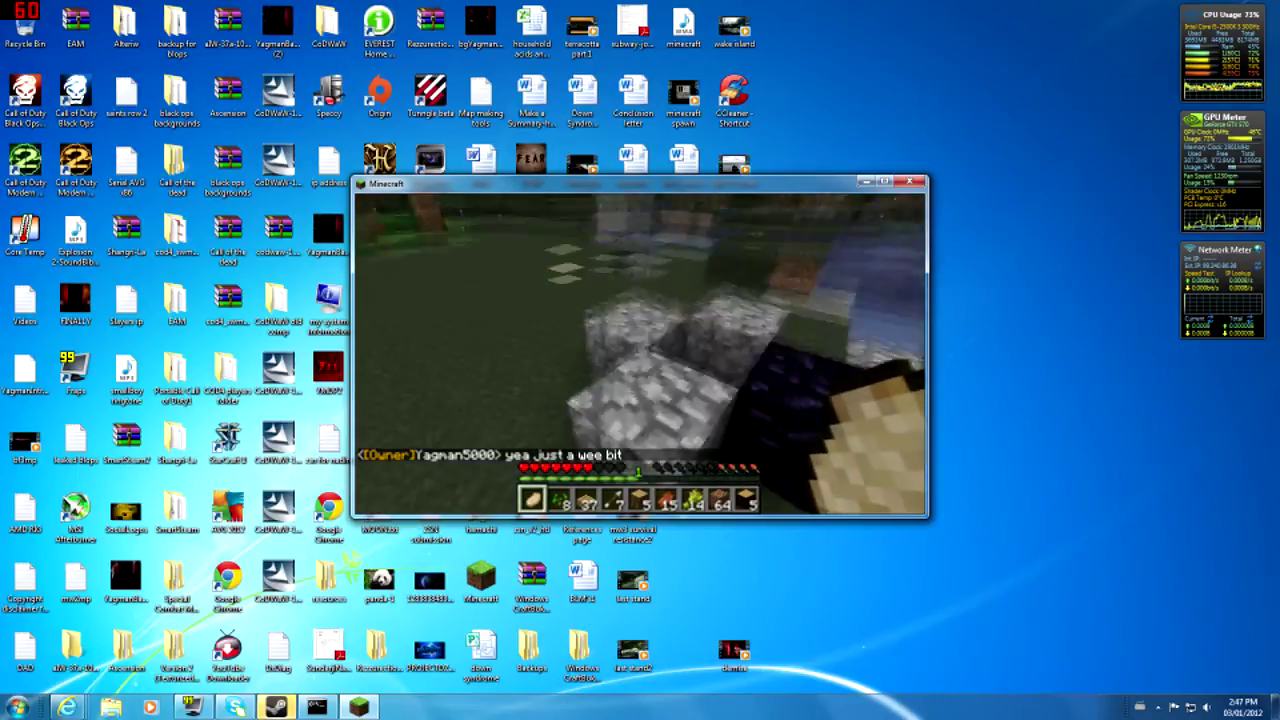
key(space)
key(w)
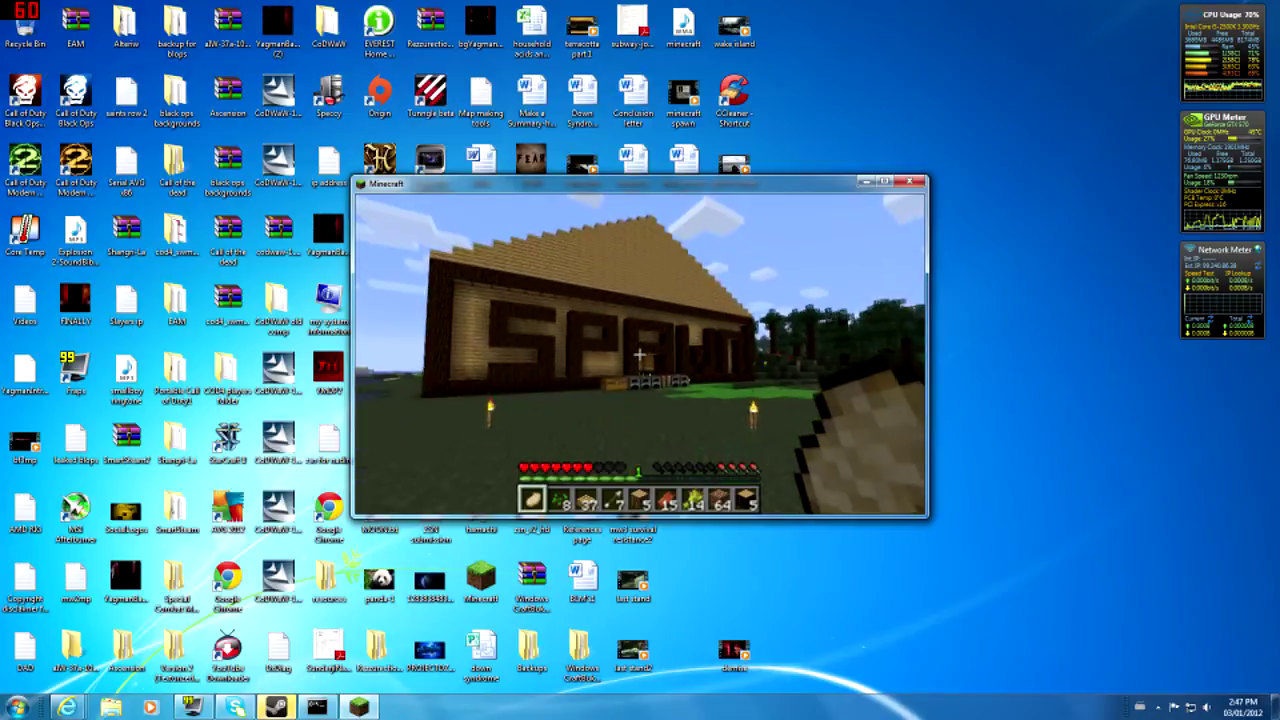
key(d)
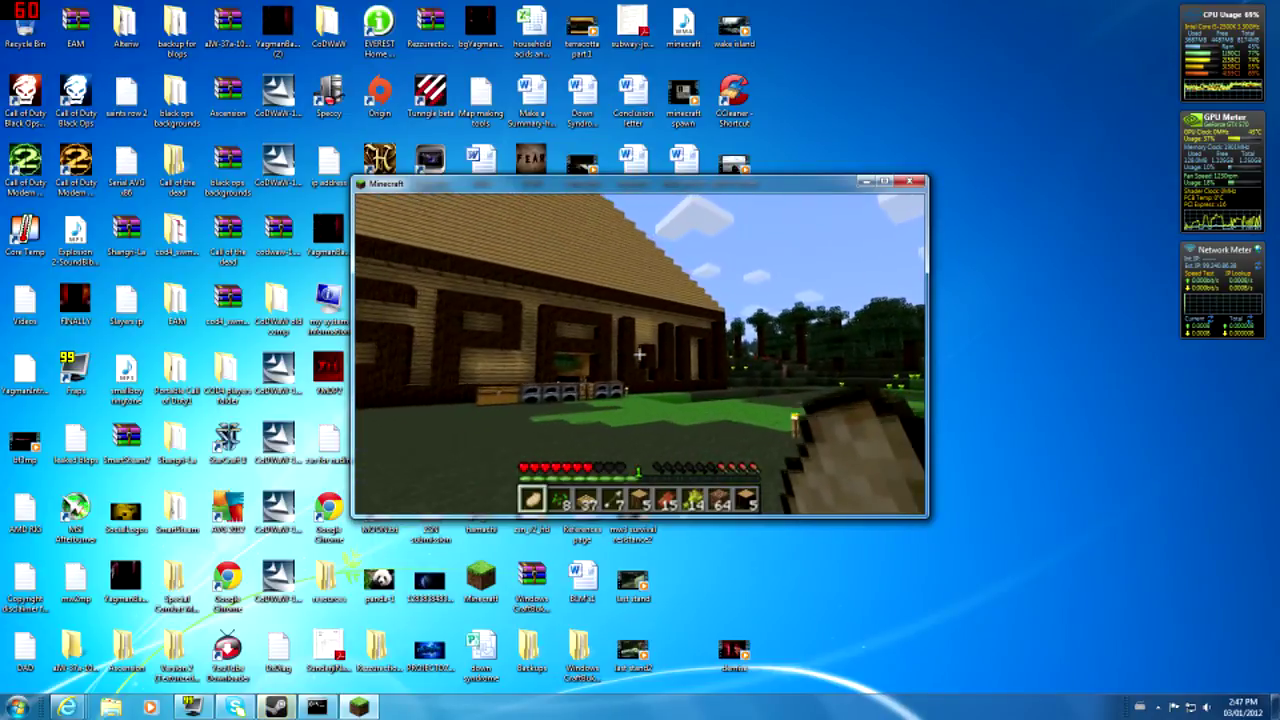
key(w)
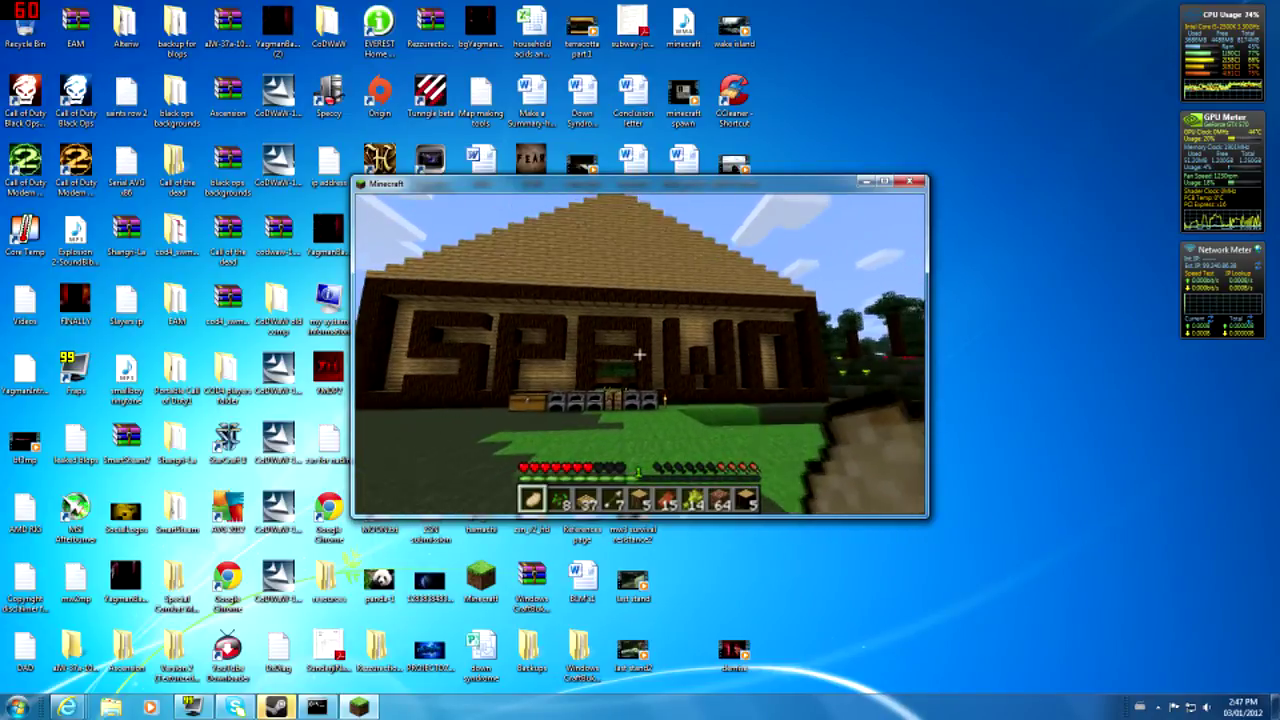
- Send 'brb' in chat and disconnect from the Minecraft server
key(Escape)
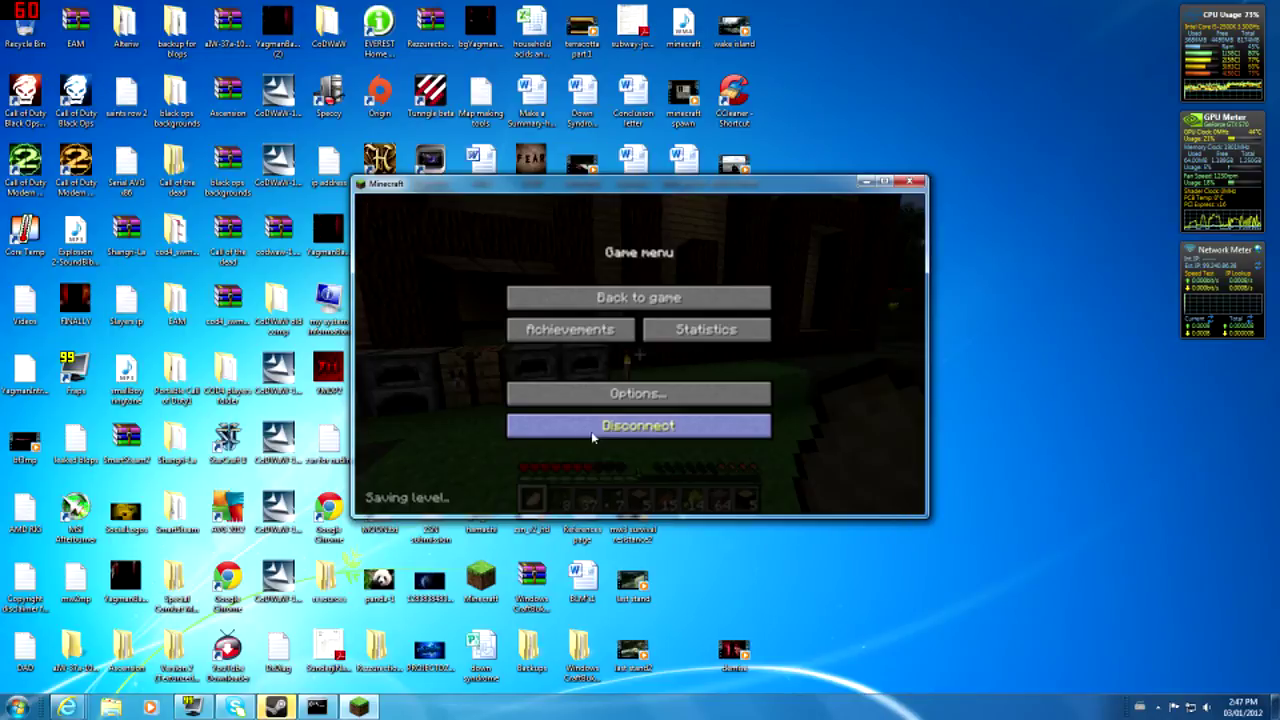
click(674, 297)
text(tbrb)
key(Return)
key(Escape)
click(638, 426)
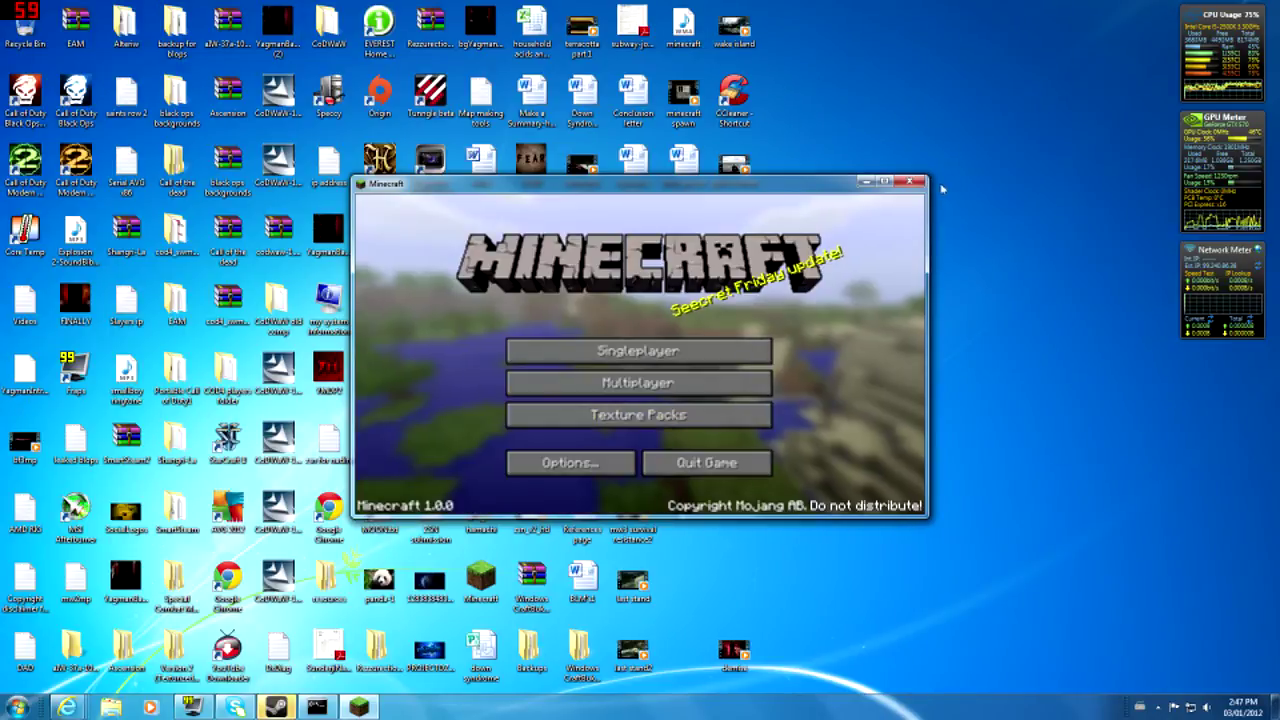
- Quit Minecraft and dismiss the incoming Steam chat window
key(alt+F4)
click(265, 711)
click(1075, 423)
- Open groups.yml from the CraftBukkit plugins\Permissions world folder in Notepad++
double_click(582, 652)
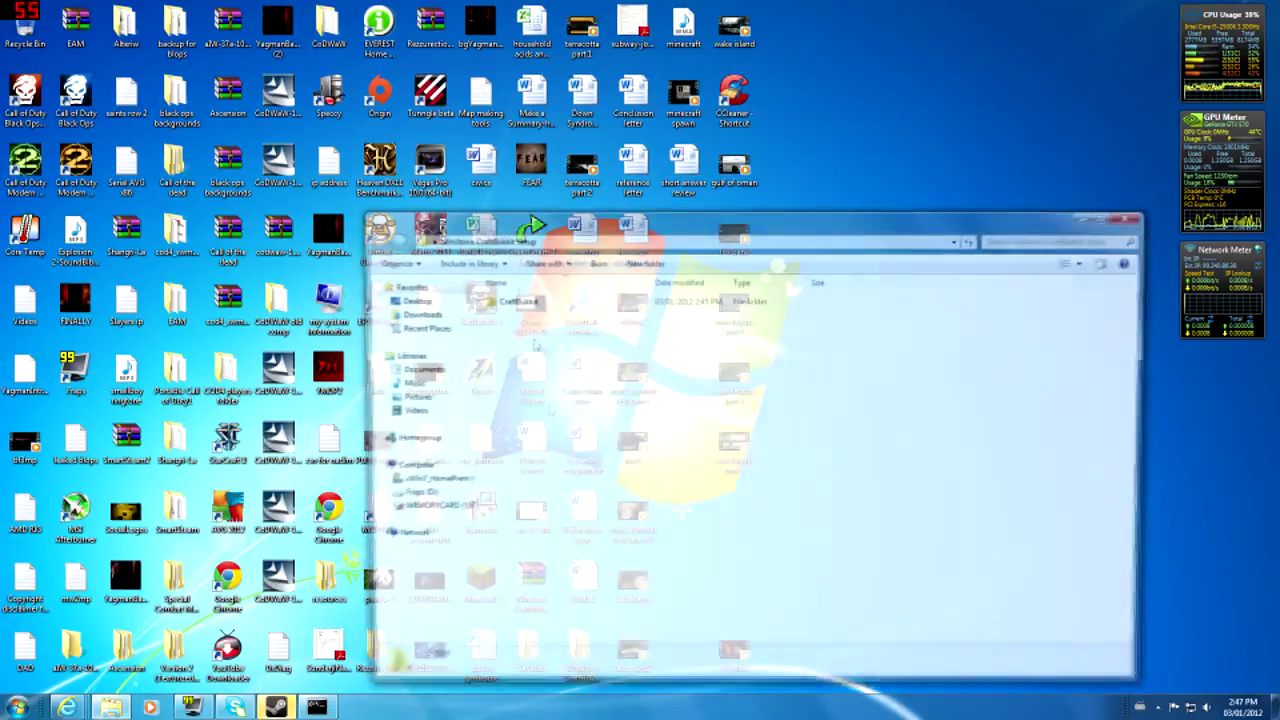
double_click(505, 299)
double_click(525, 358)
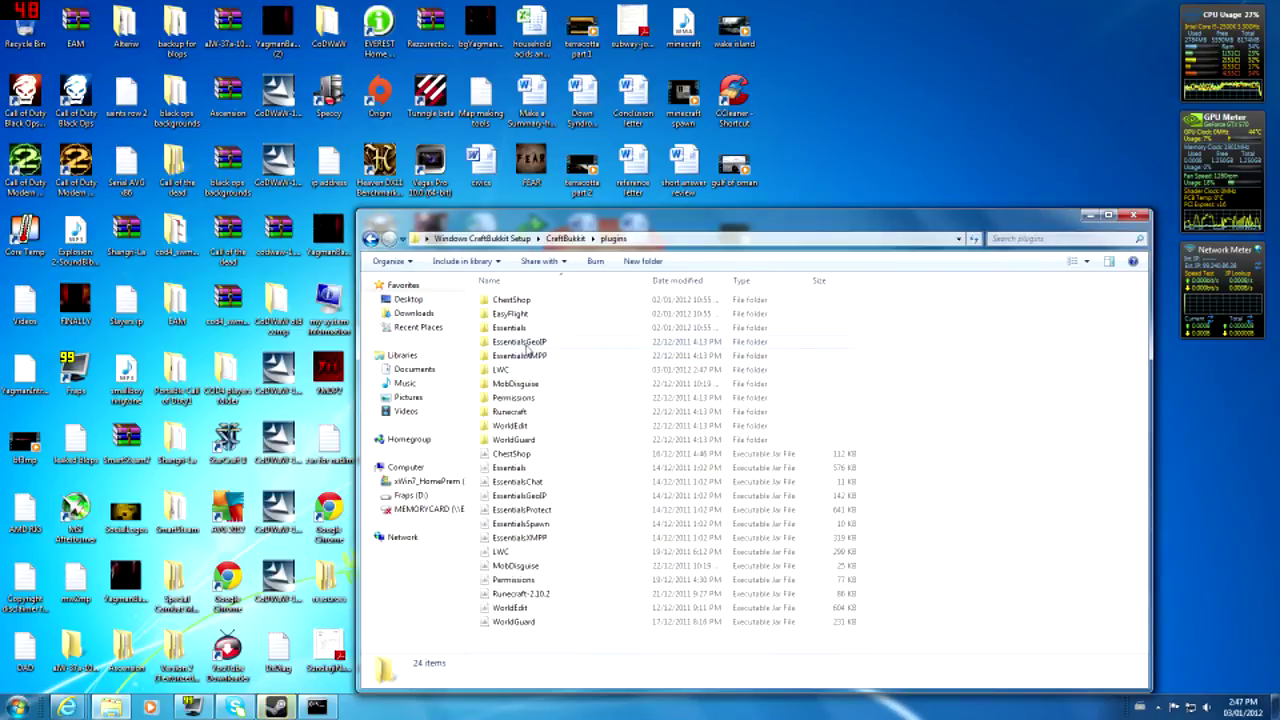
double_click(532, 397)
double_click(510, 299)
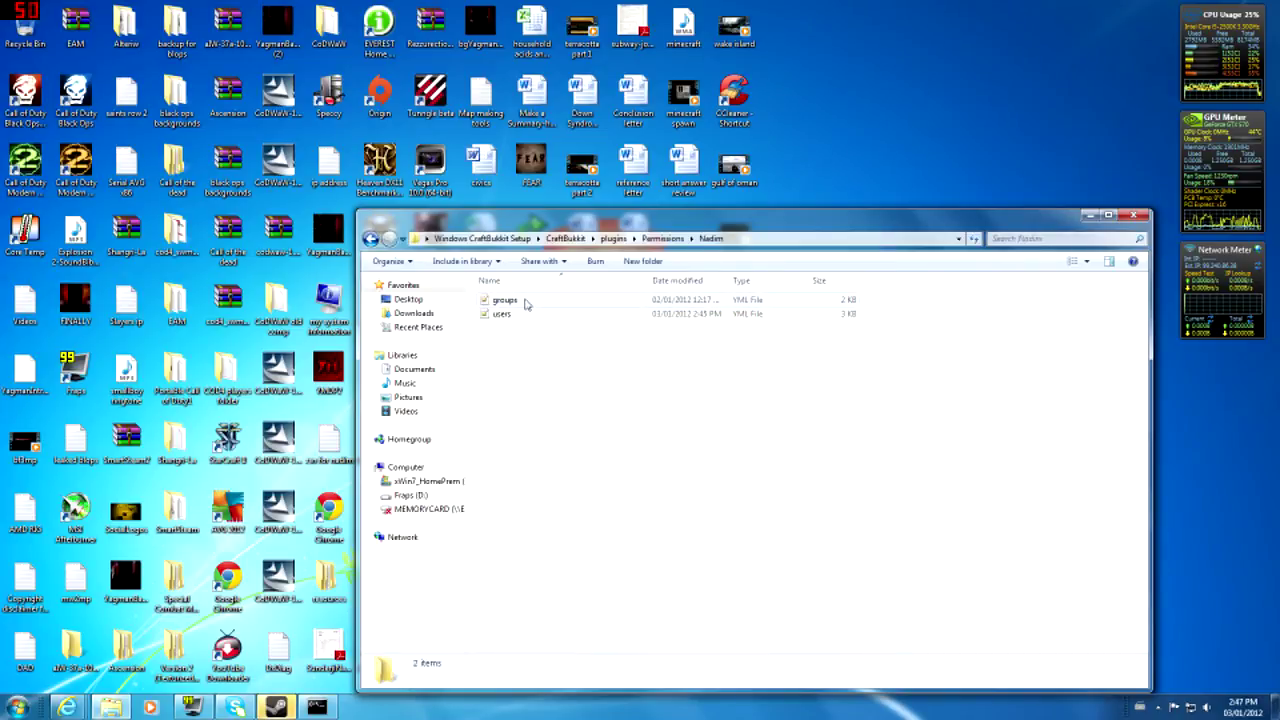
double_click(526, 299)
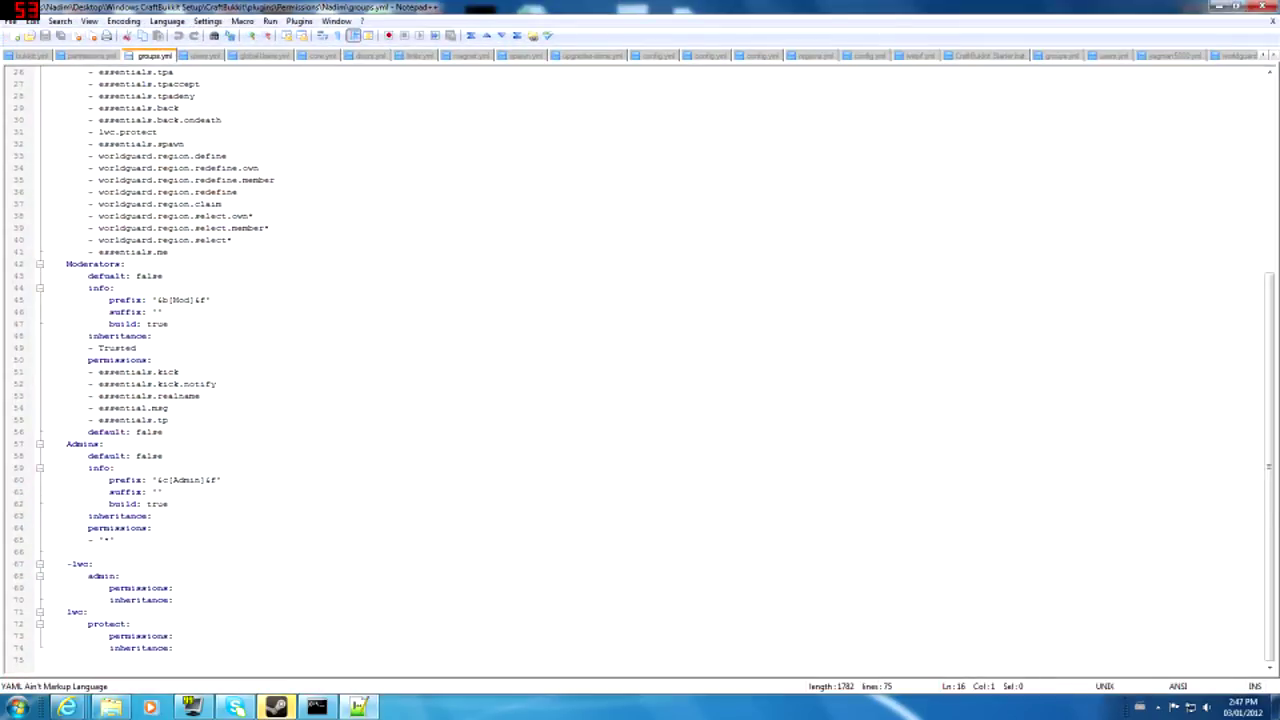
click(224, 204)
scroll(224, 204, up, 6)
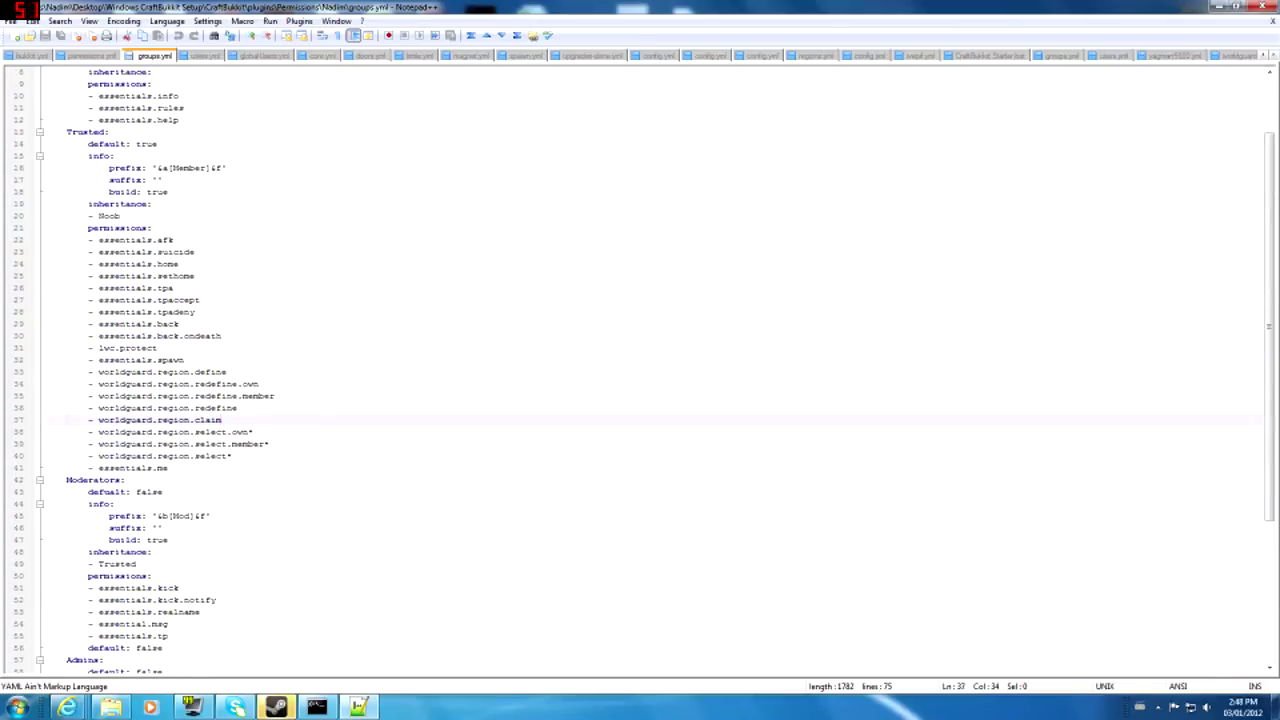
double_click(130, 348)
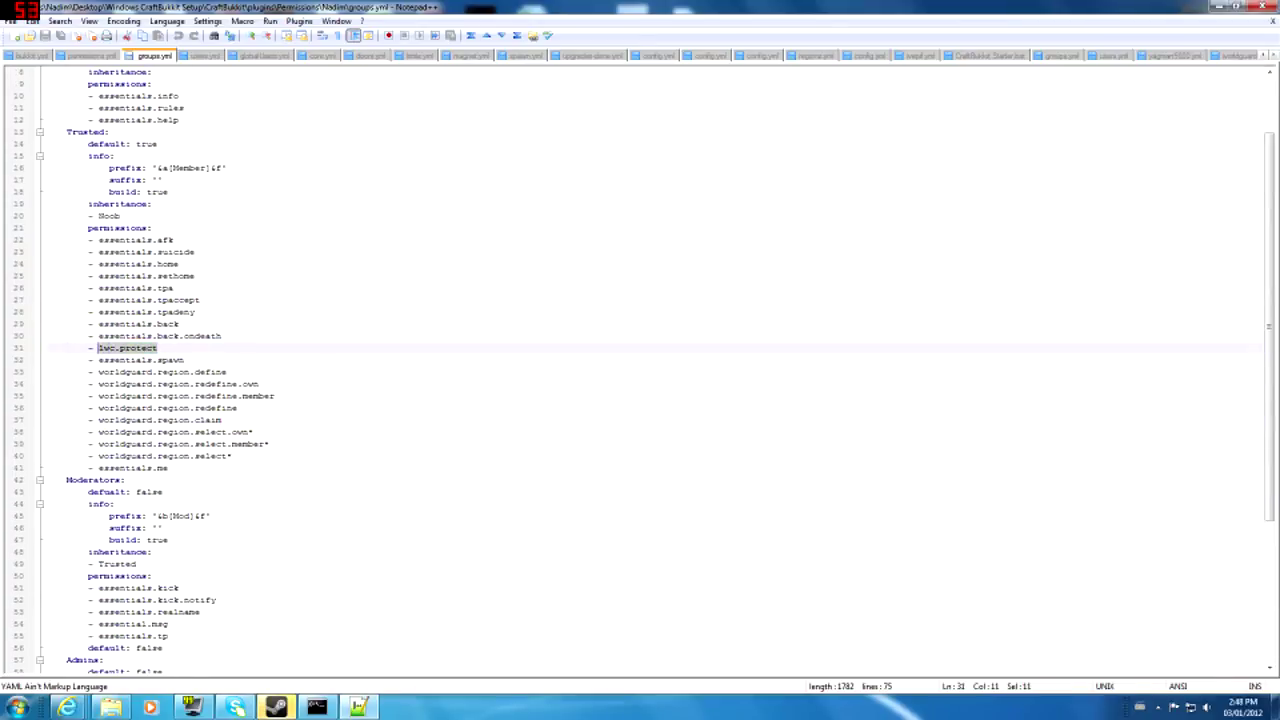
click(114, 350)
drag(99, 349, 178, 357)
click(164, 350)
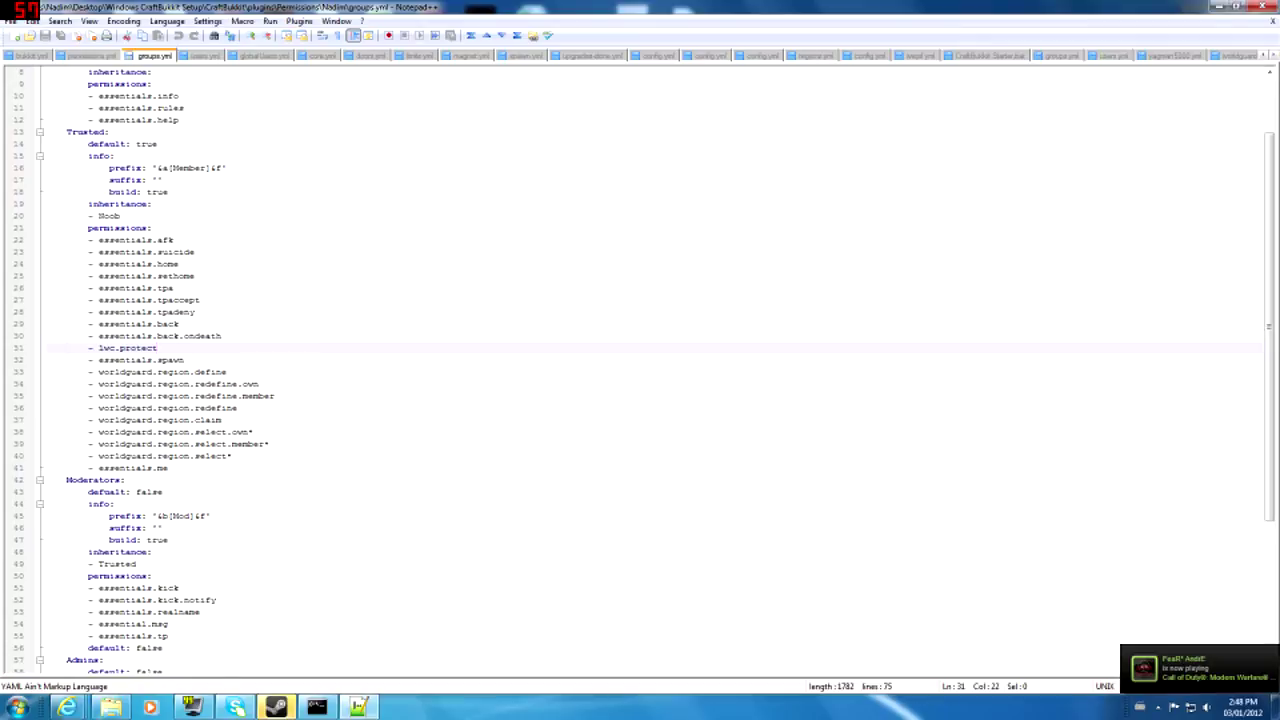
drag(98, 360, 184, 361)
click(186, 360)
scroll(640, 360, down, 6)
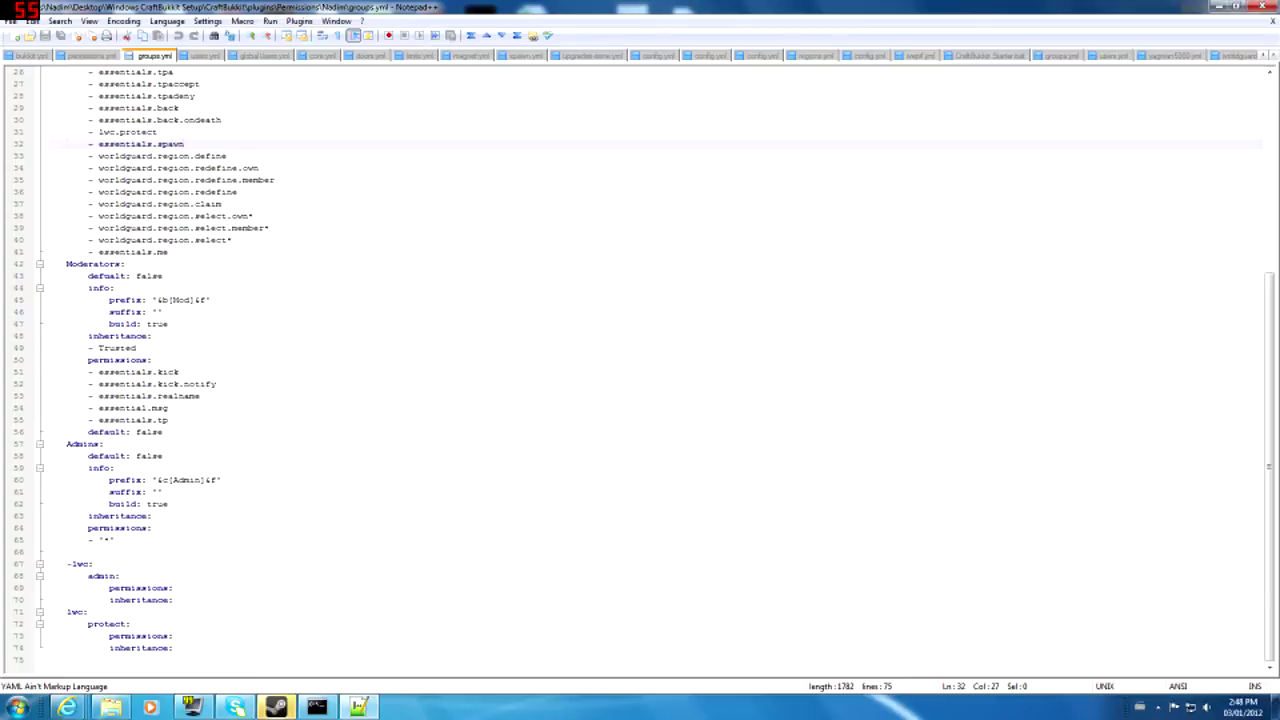
click(91, 540)
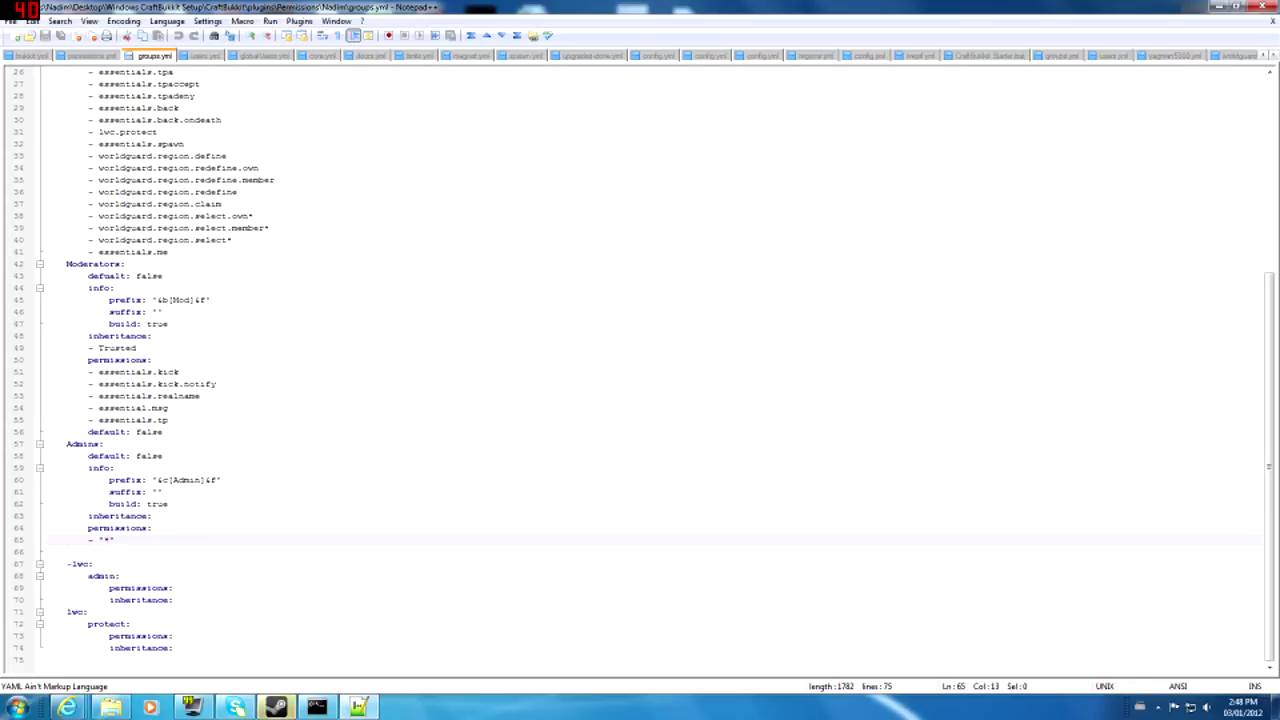
click(154, 360)
scroll(154, 360, up, 5)
scroll(154, 360, down, 5)
drag(152, 337, 173, 600)
click(173, 600)
click(117, 468)
scroll(117, 468, up, 9)
scroll(640, 370, down, 8)
click(109, 552)
double_click(114, 540)
click(114, 540)
click(1262, 6)
- Reopen users.yml, check the owner's [Owner] prefix at the top, and close Notepad++
double_click(558, 313)
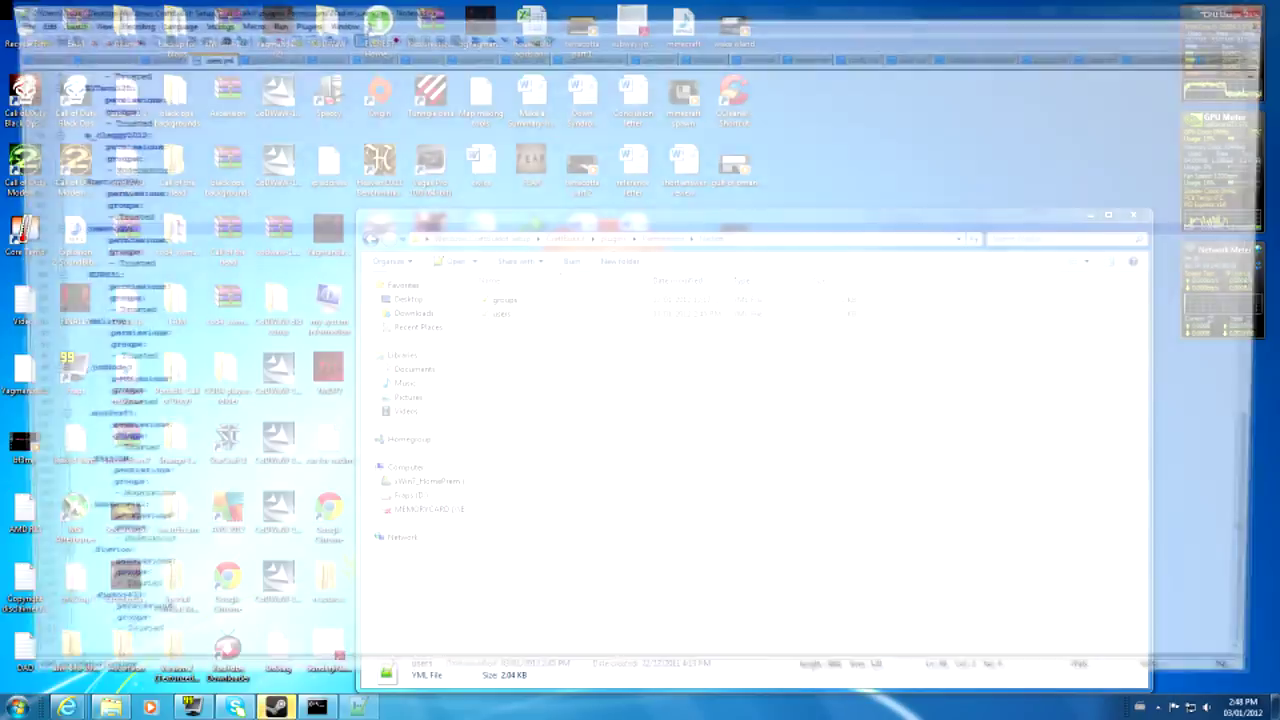
scroll(640, 370, up, 20)
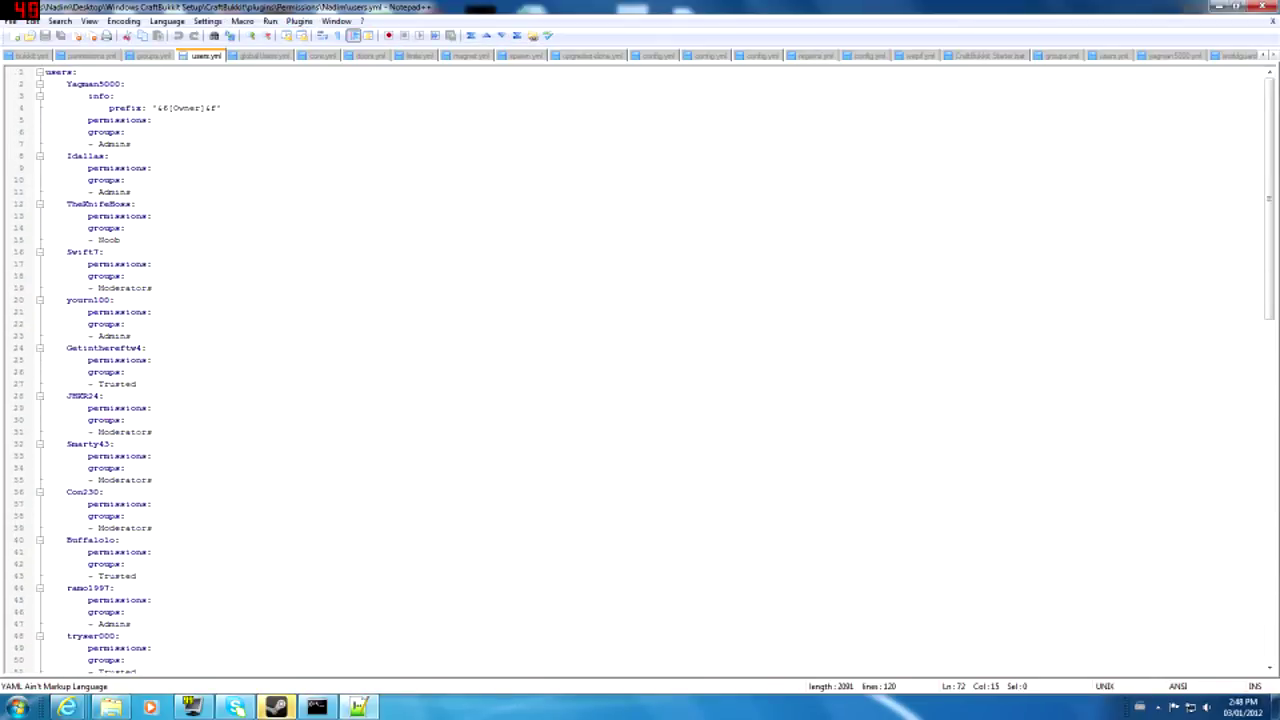
click(152, 120)
click(1263, 6)
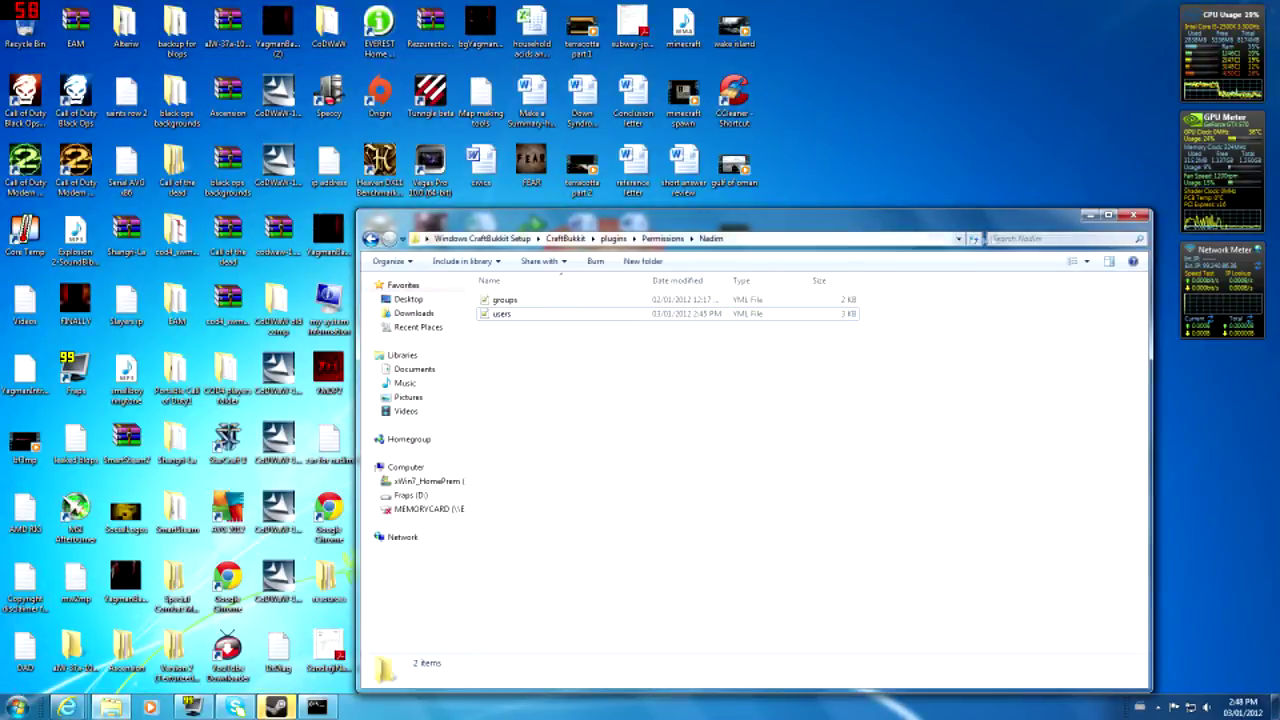
- Close the permissions folder window and restore the cmd.exe server console from the taskbar
click(1134, 217)
drag(920, 7, 2, 697)
click(1174, 560)
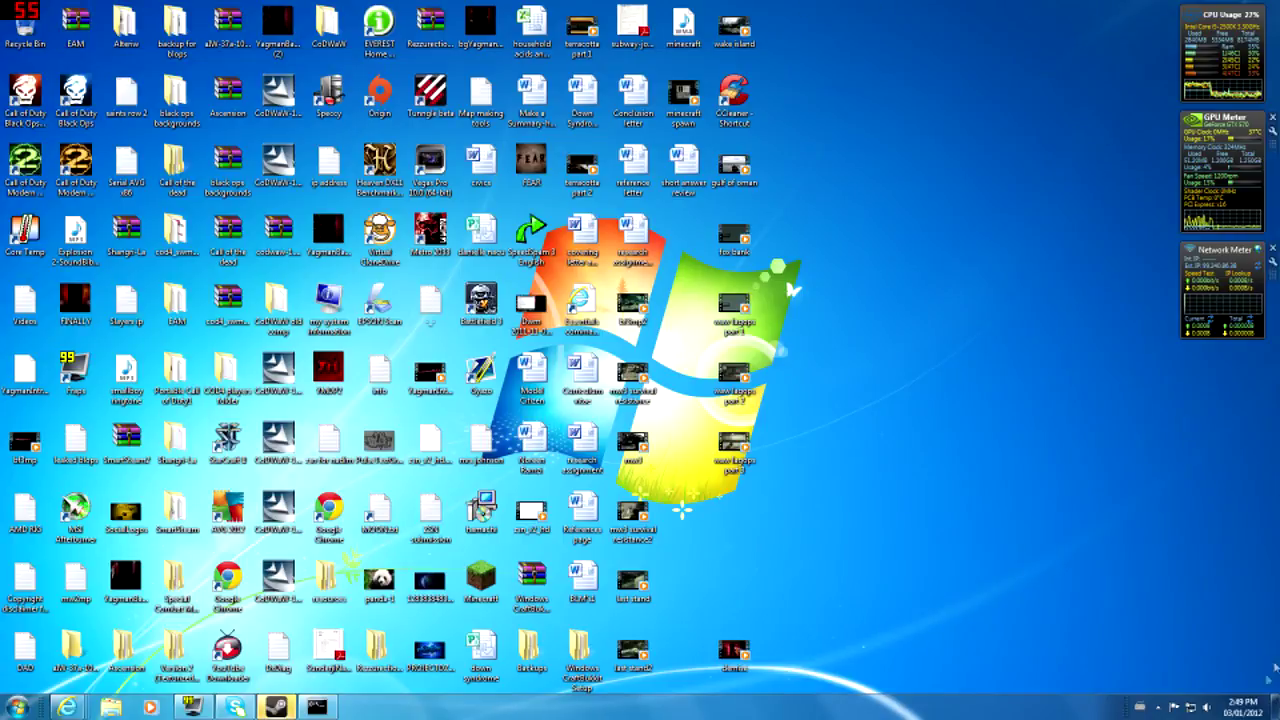
click(1158, 707)
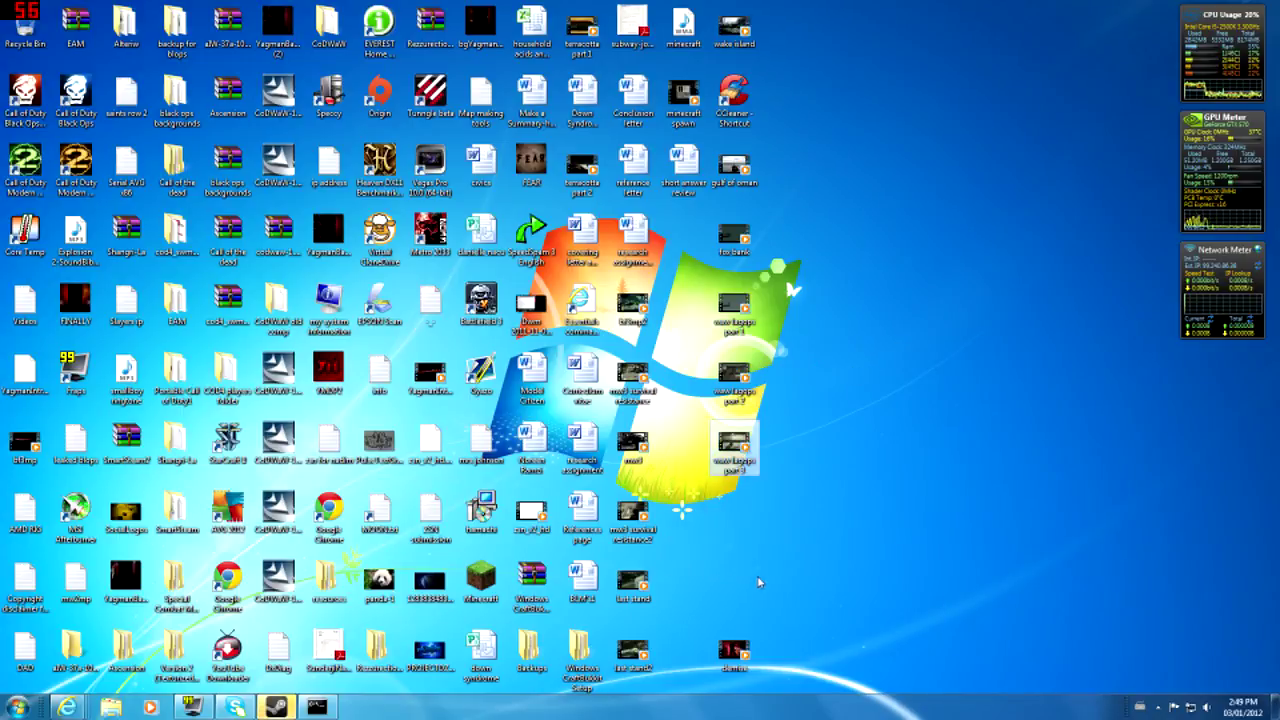
drag(666, 488, 1089, 632)
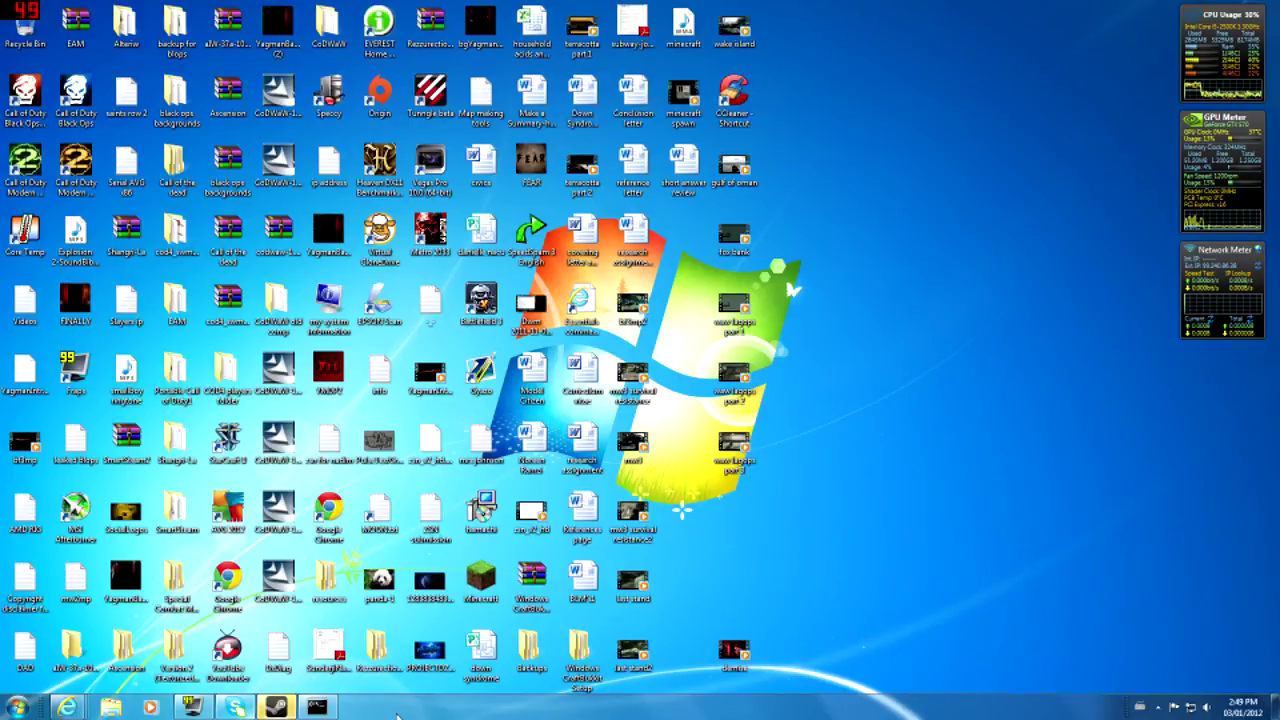
click(317, 707)
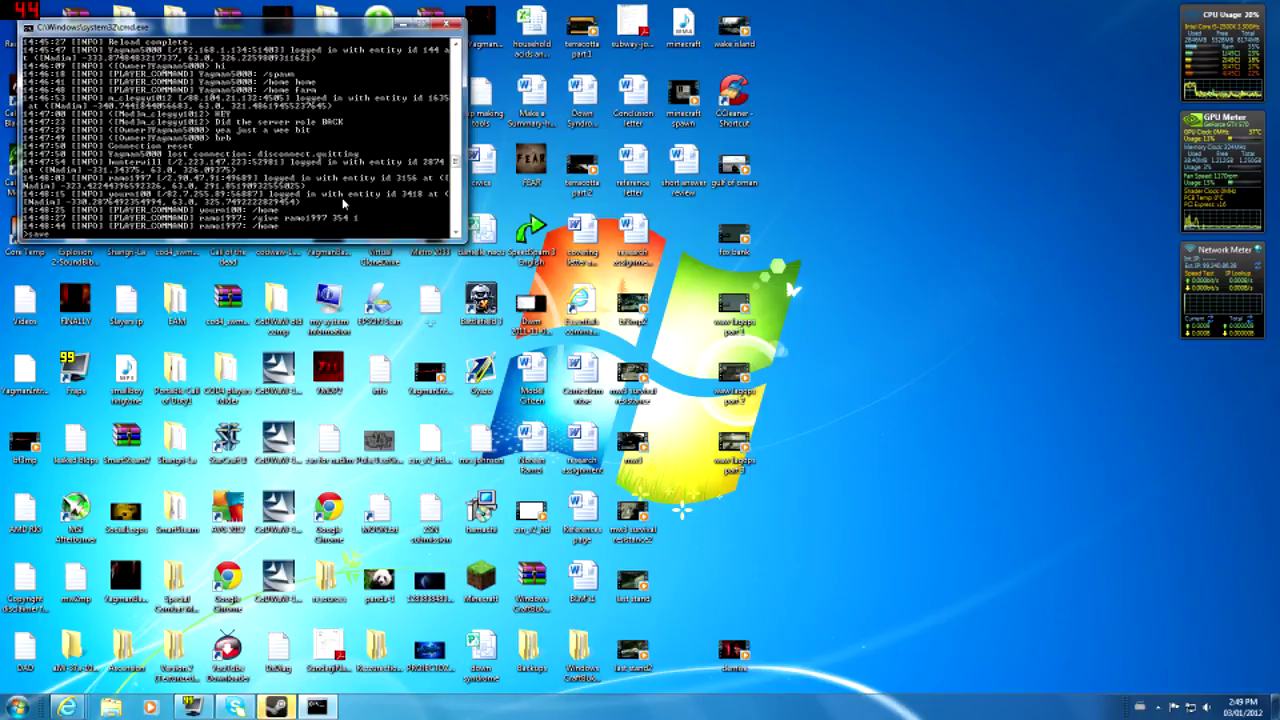
- Run save-all in the server console, then minimize the console
text(save-all)
key(Return)
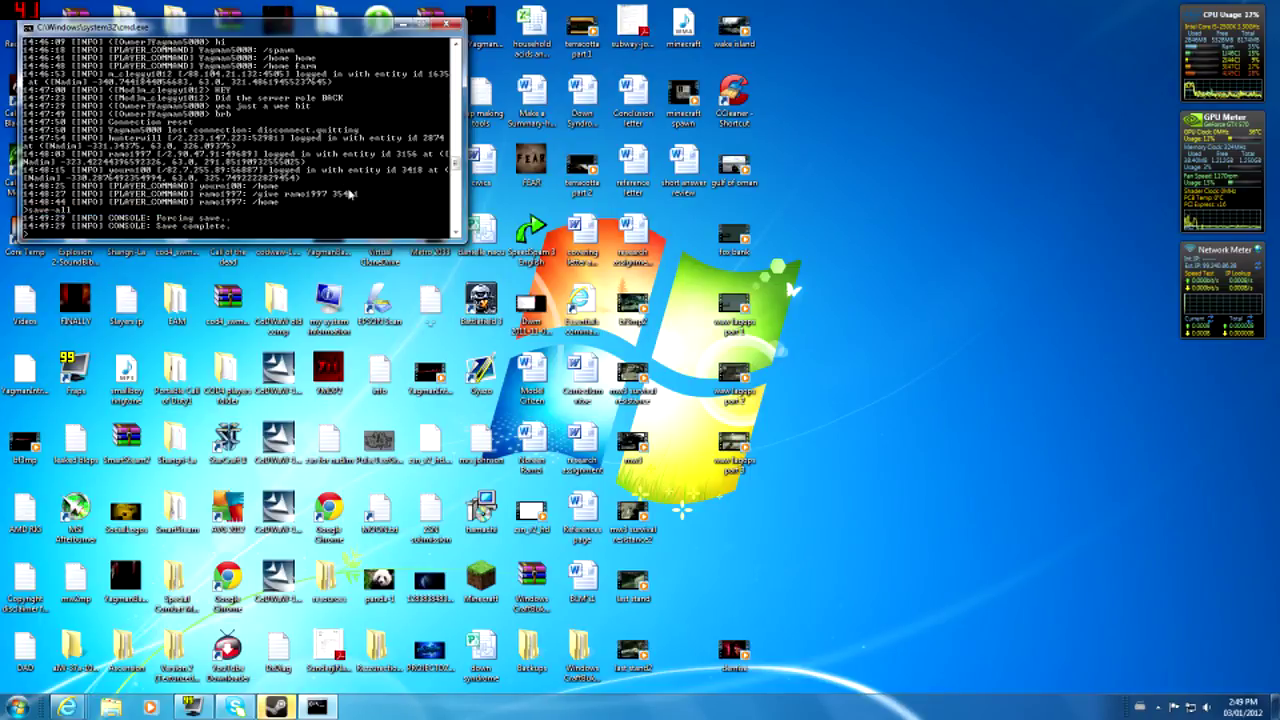
click(403, 24)
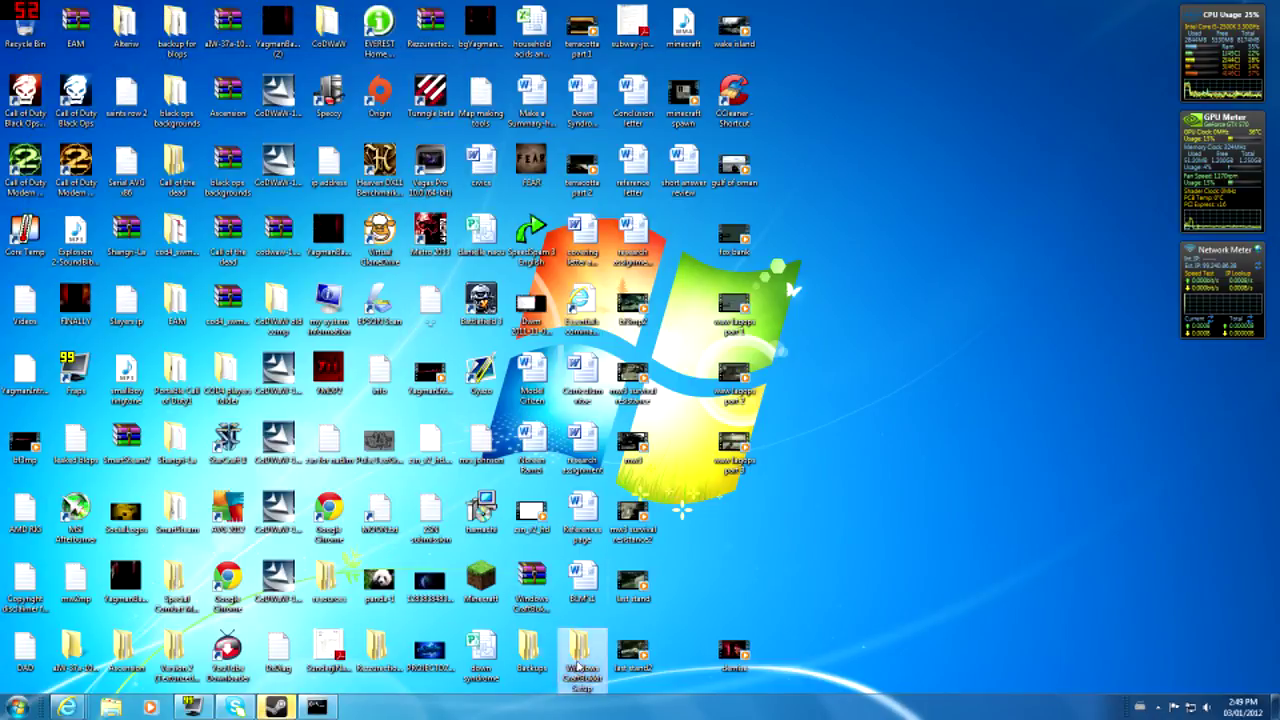
double_click(578, 658)
double_click(549, 303)
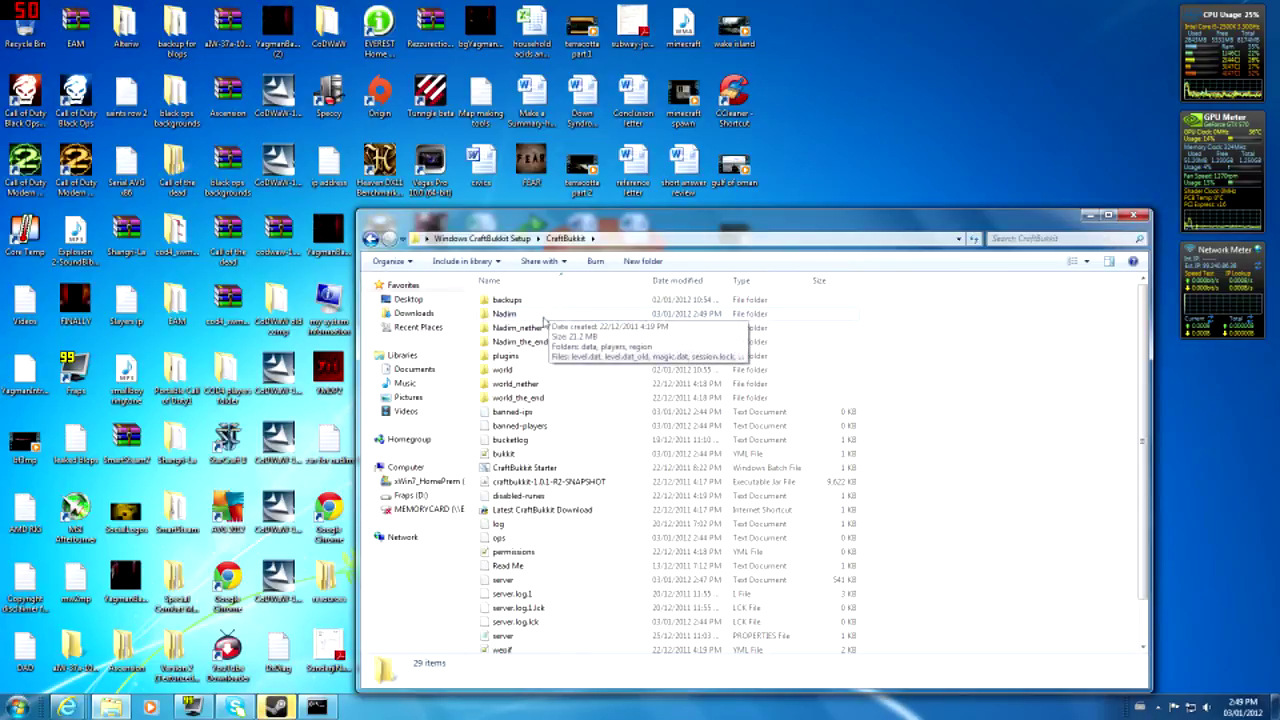
click(520, 314)
shift+click(528, 342)
click(990, 330)
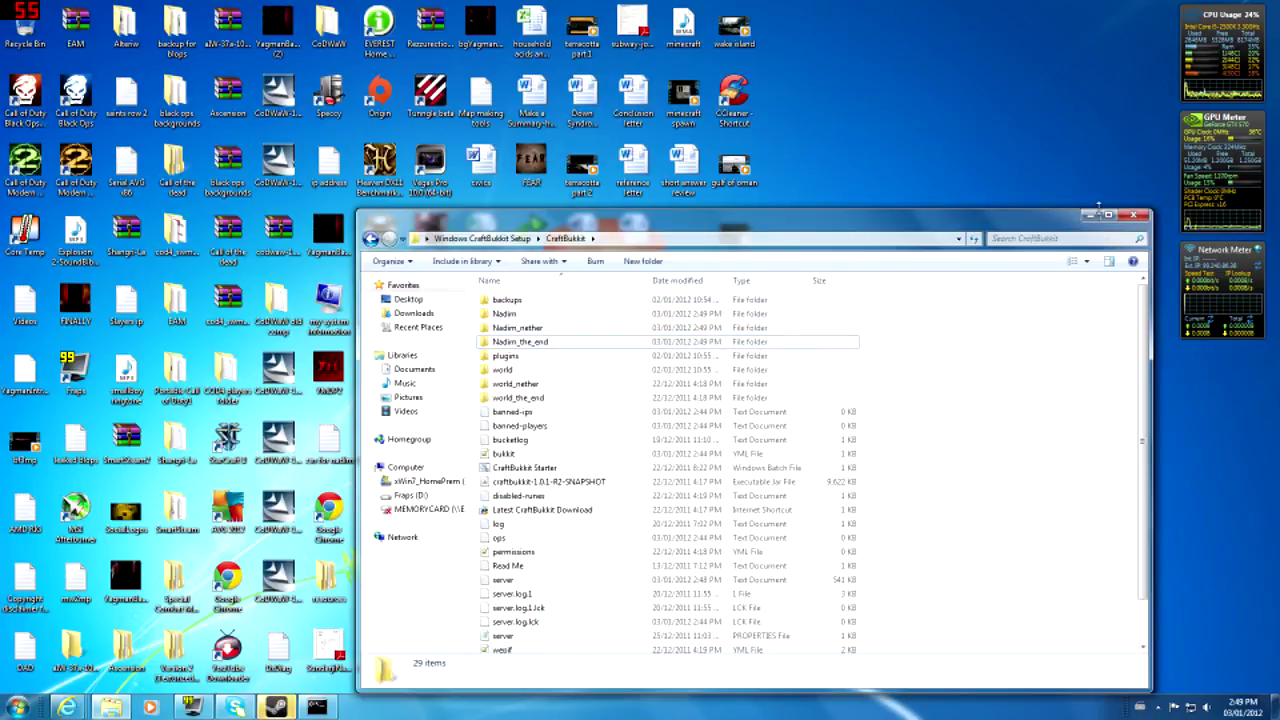
click(1108, 214)
click(1236, 7)
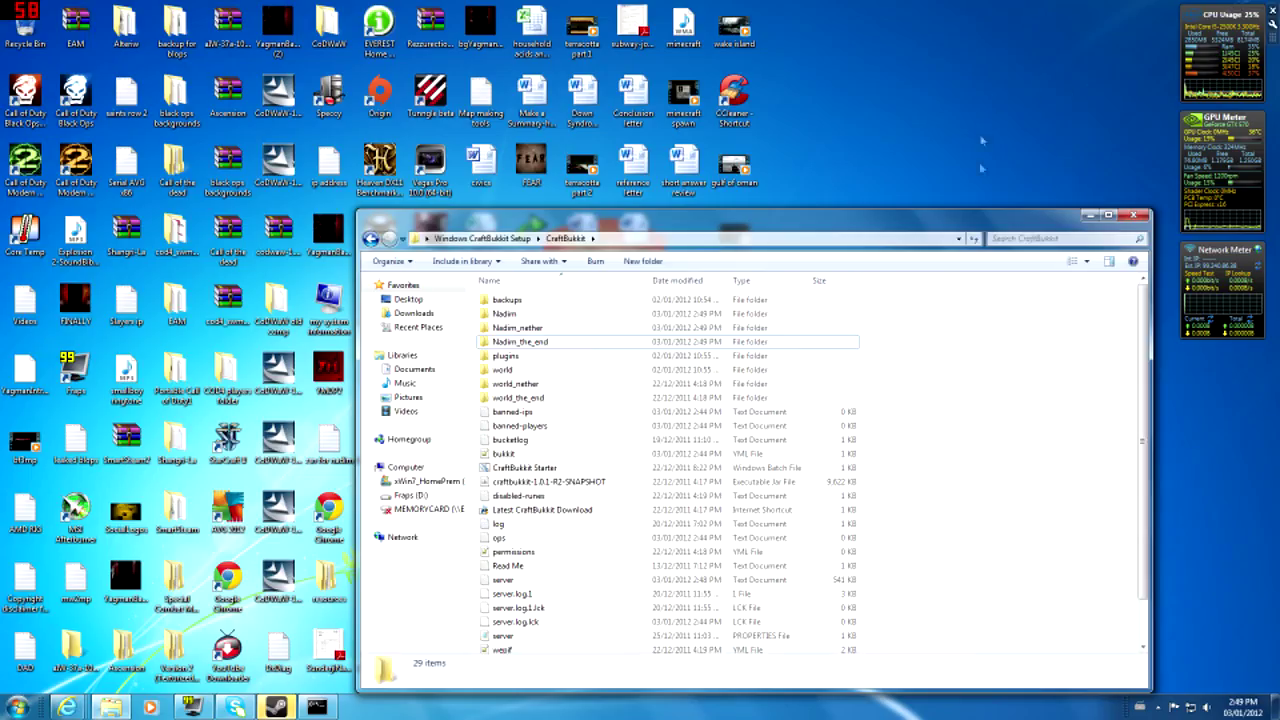
click(1135, 214)
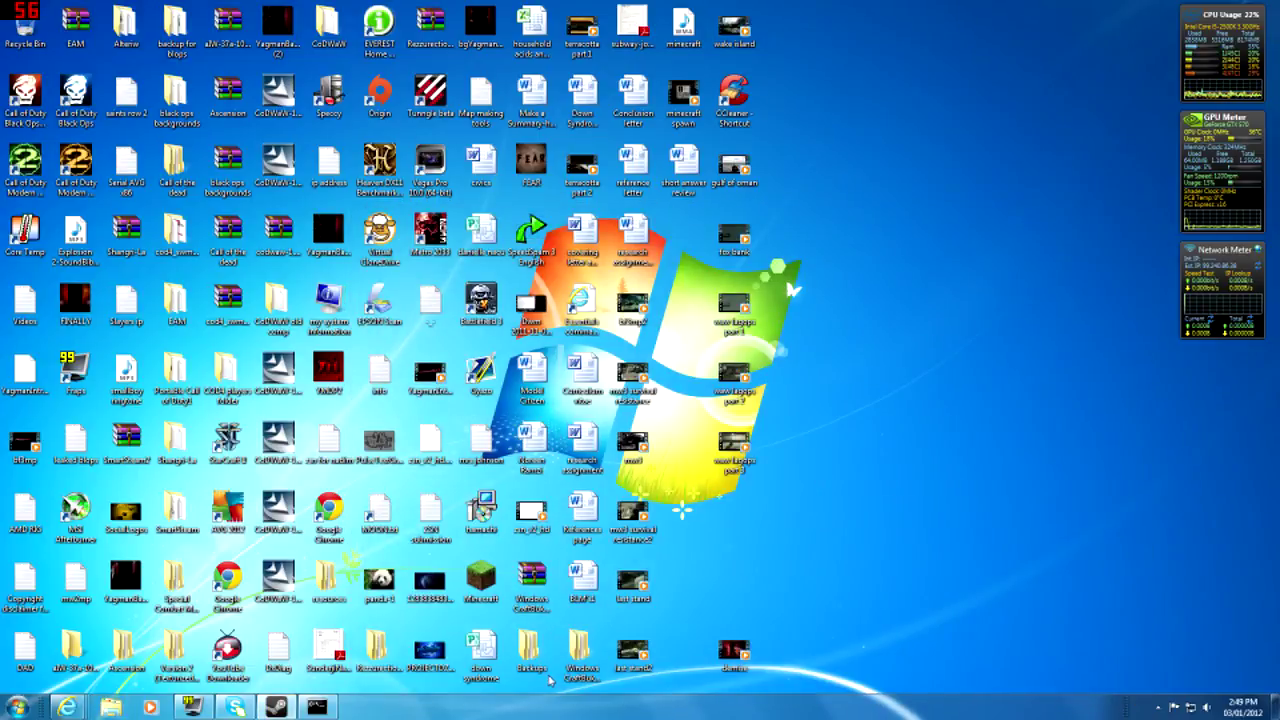
double_click(575, 652)
double_click(600, 300)
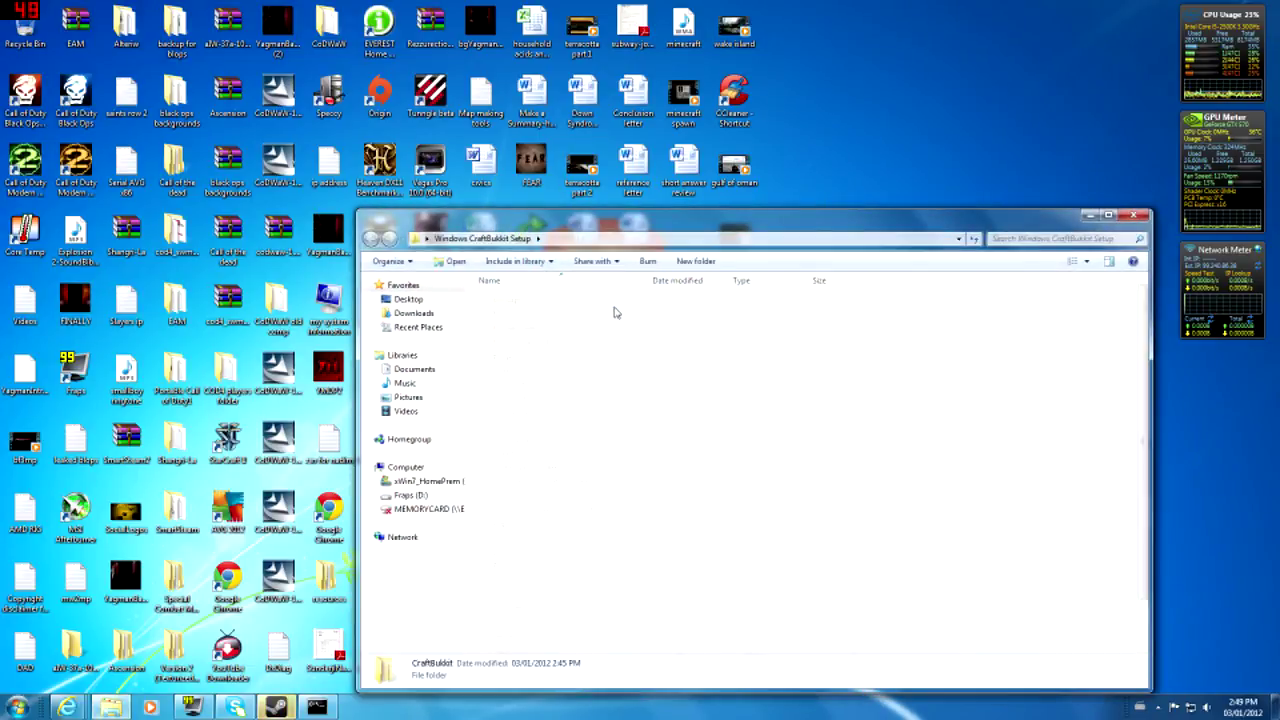
scroll(970, 390, down, 2)
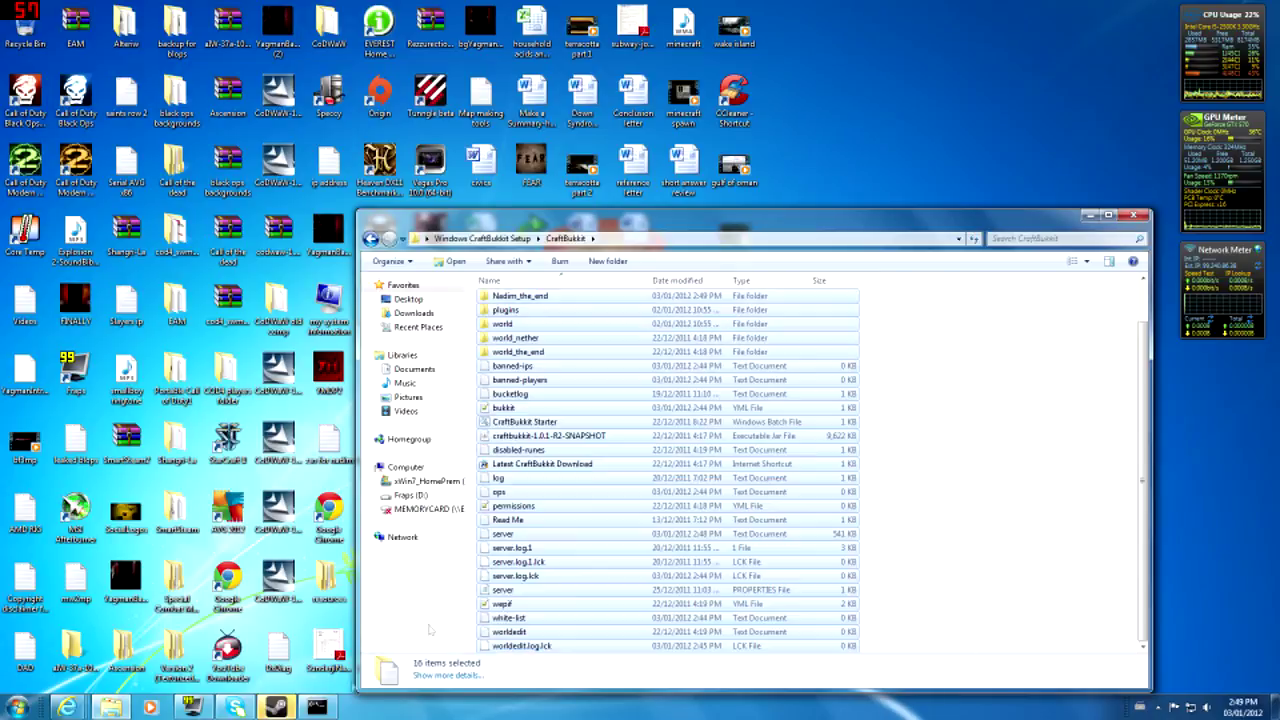
scroll(1036, 424, up, 1)
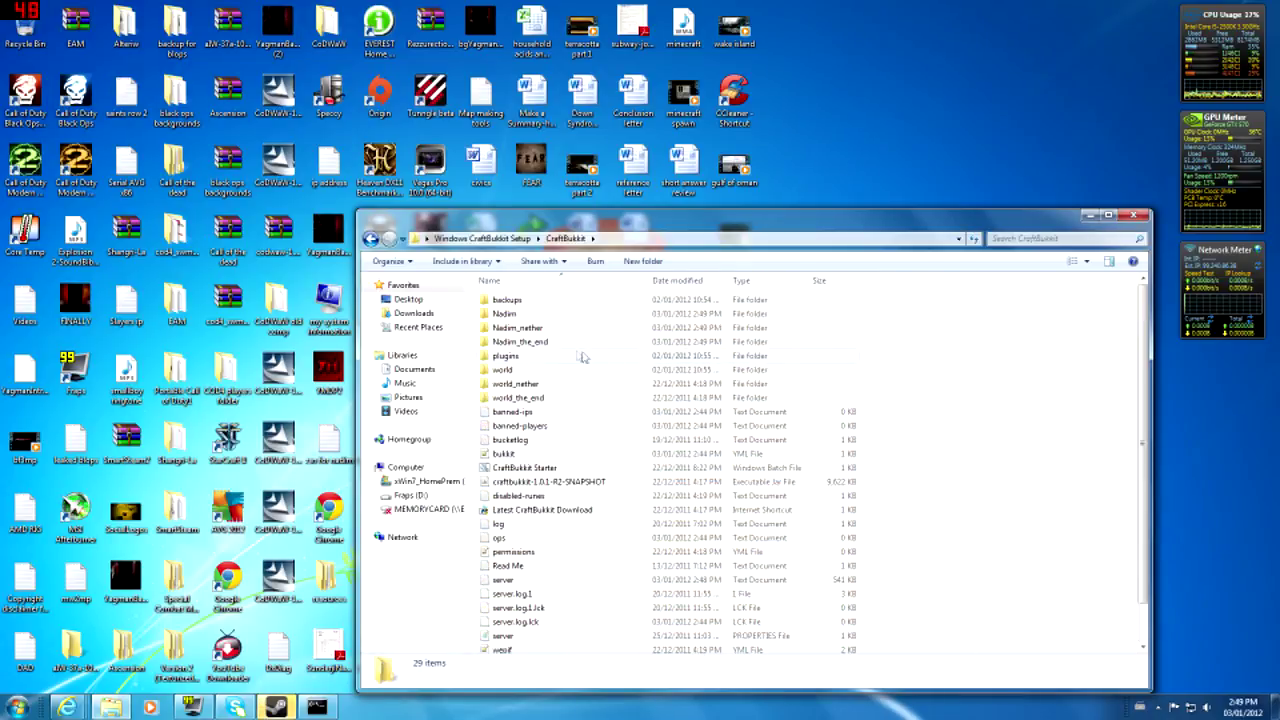
click(370, 238)
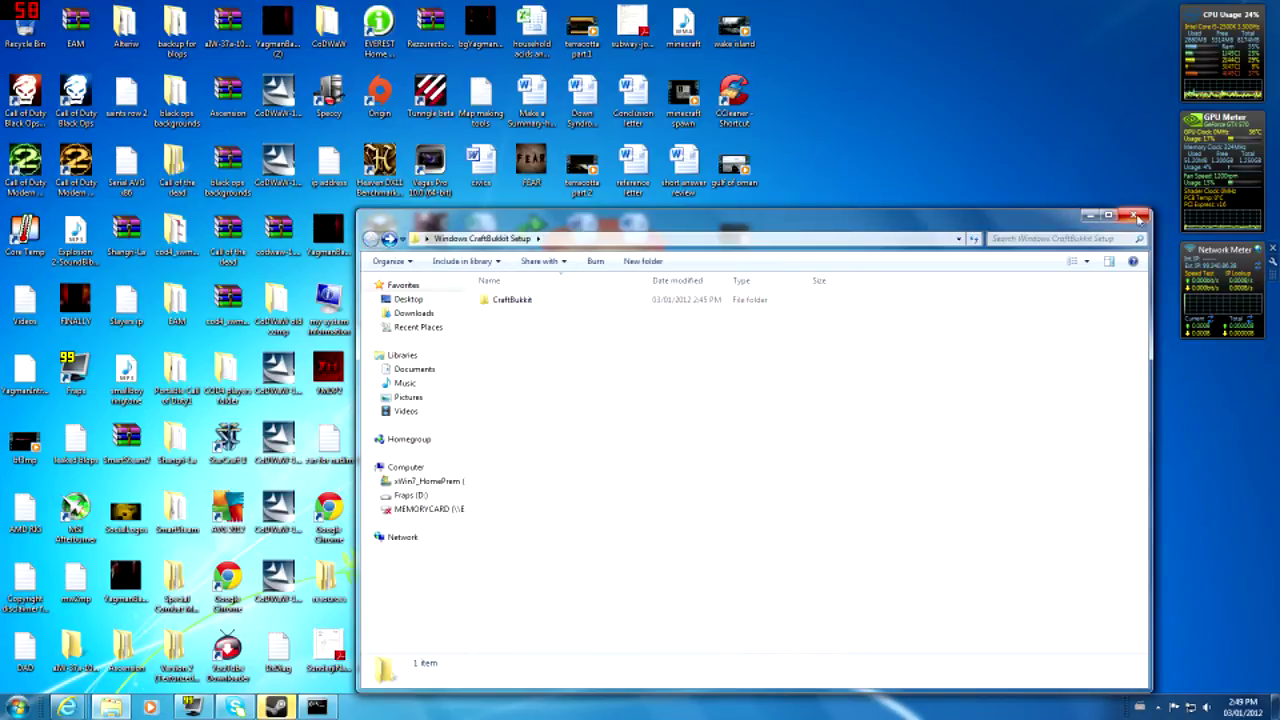
click(1136, 217)
double_click(530, 643)
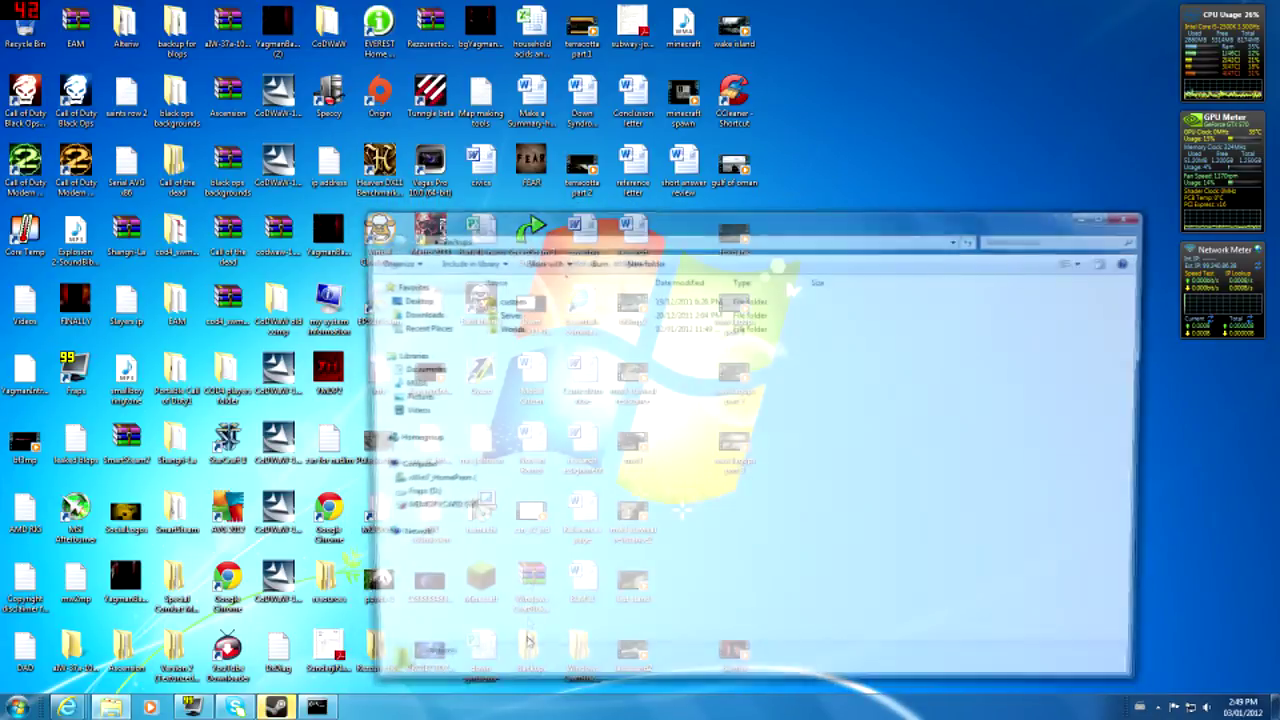
double_click(514, 317)
click(532, 298)
click(557, 392)
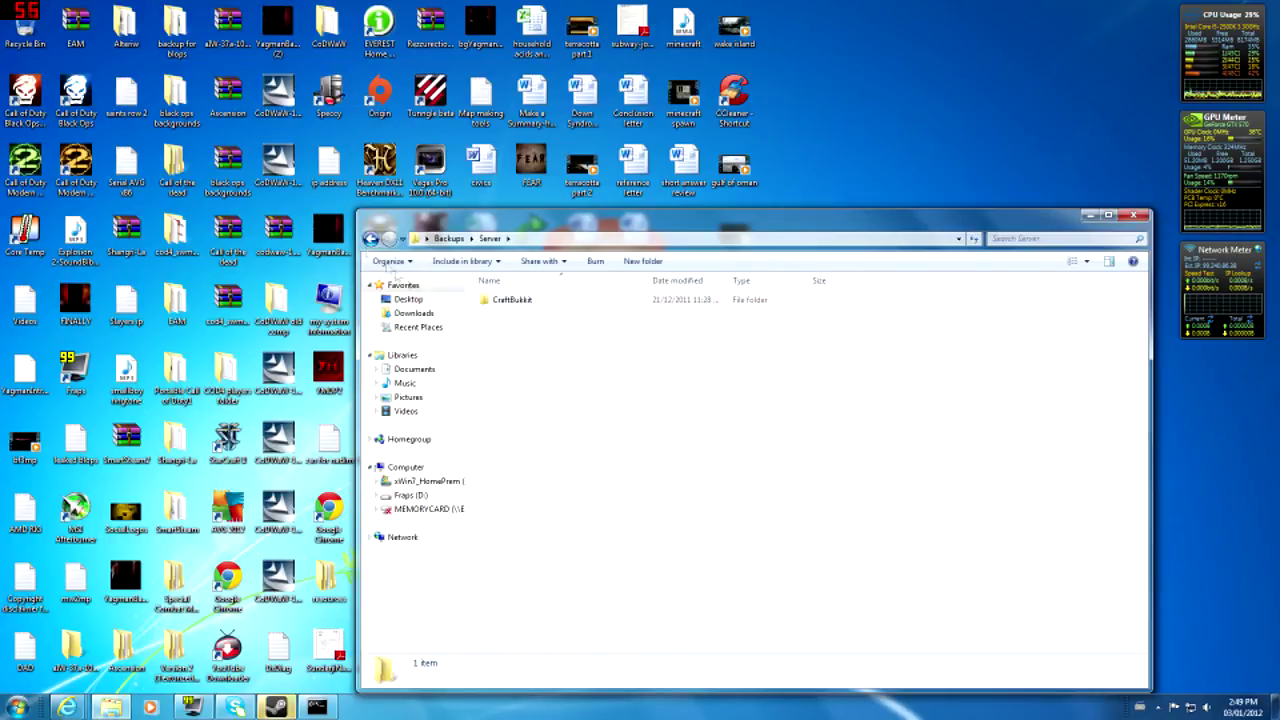
click(370, 238)
double_click(512, 340)
drag(683, 499, 577, 403)
click(1133, 215)
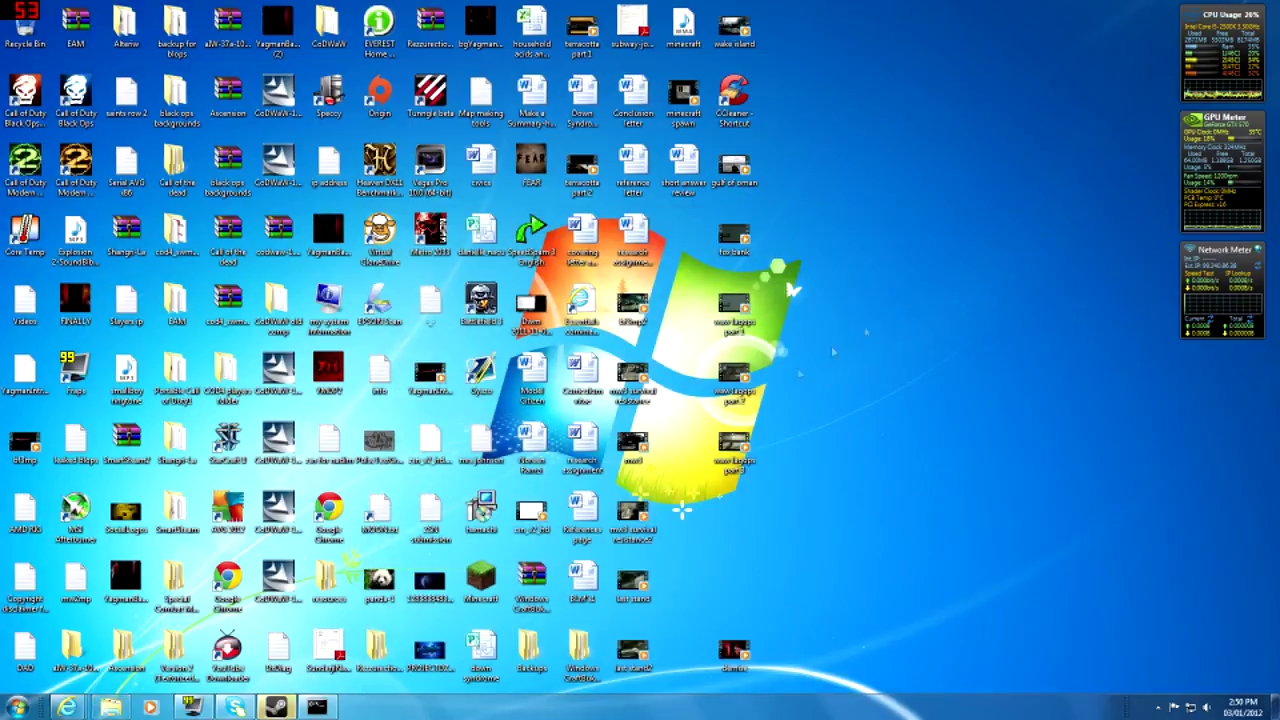
drag(915, 5, 14, 706)
click(895, 238)
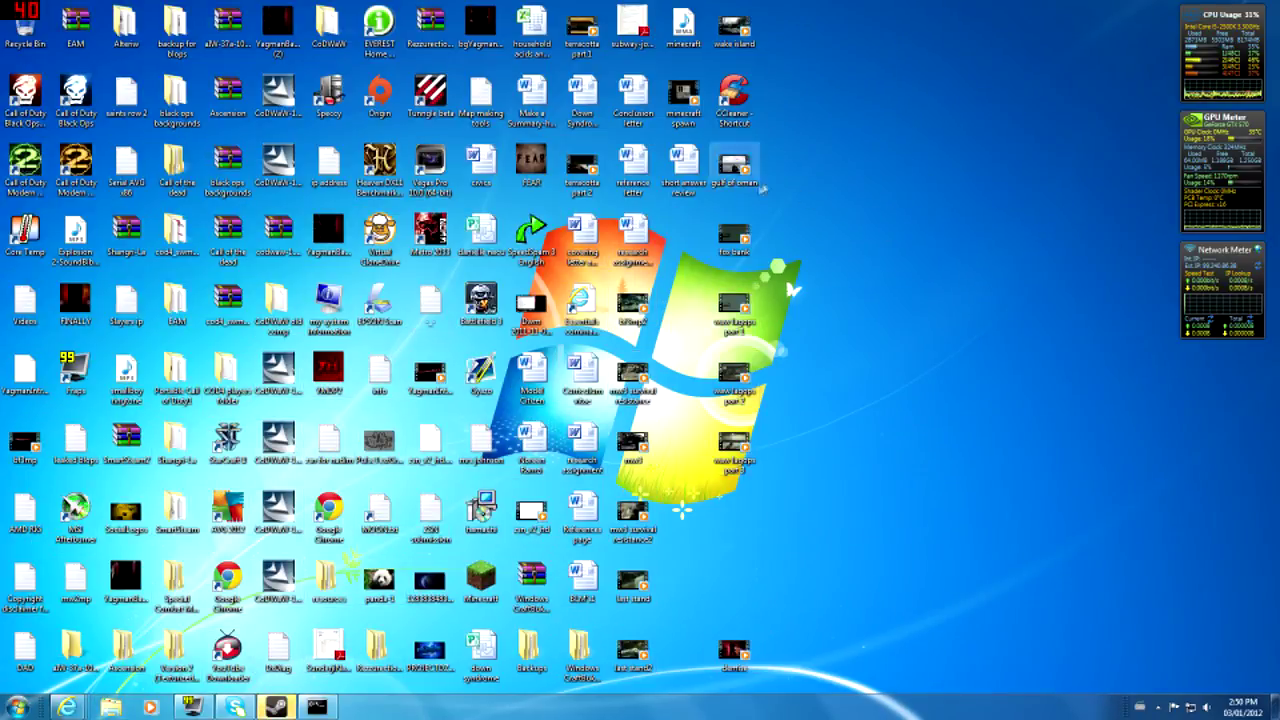
drag(841, 204, 54, 696)
click(927, 509)
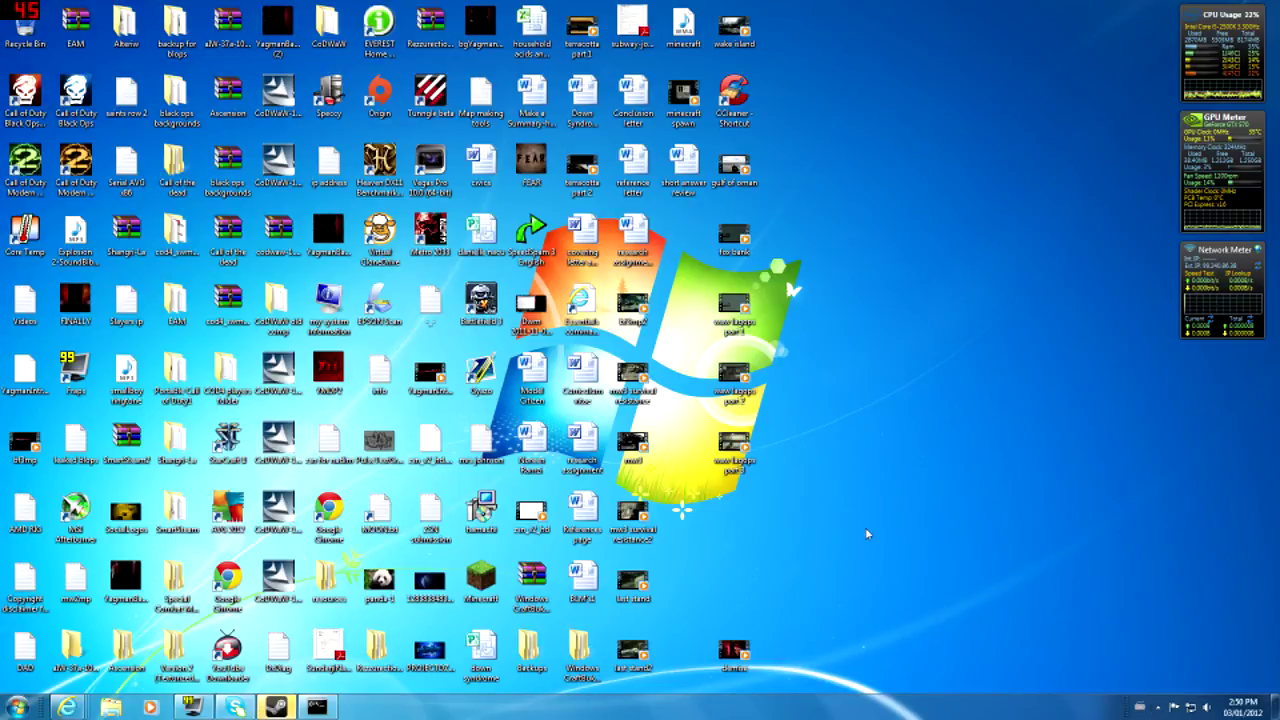
drag(798, 612, 878, 24)
drag(881, 17, 3, 580)
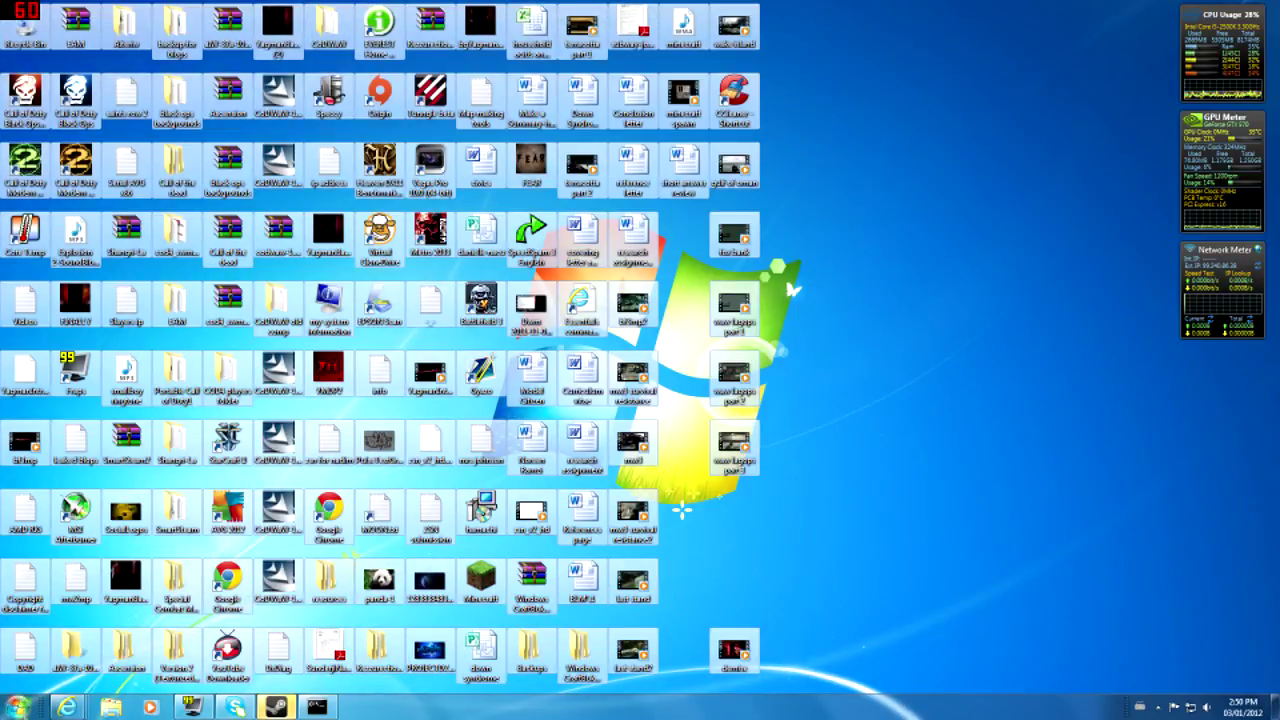
click(908, 479)
drag(846, 6, 10, 698)
click(1091, 417)
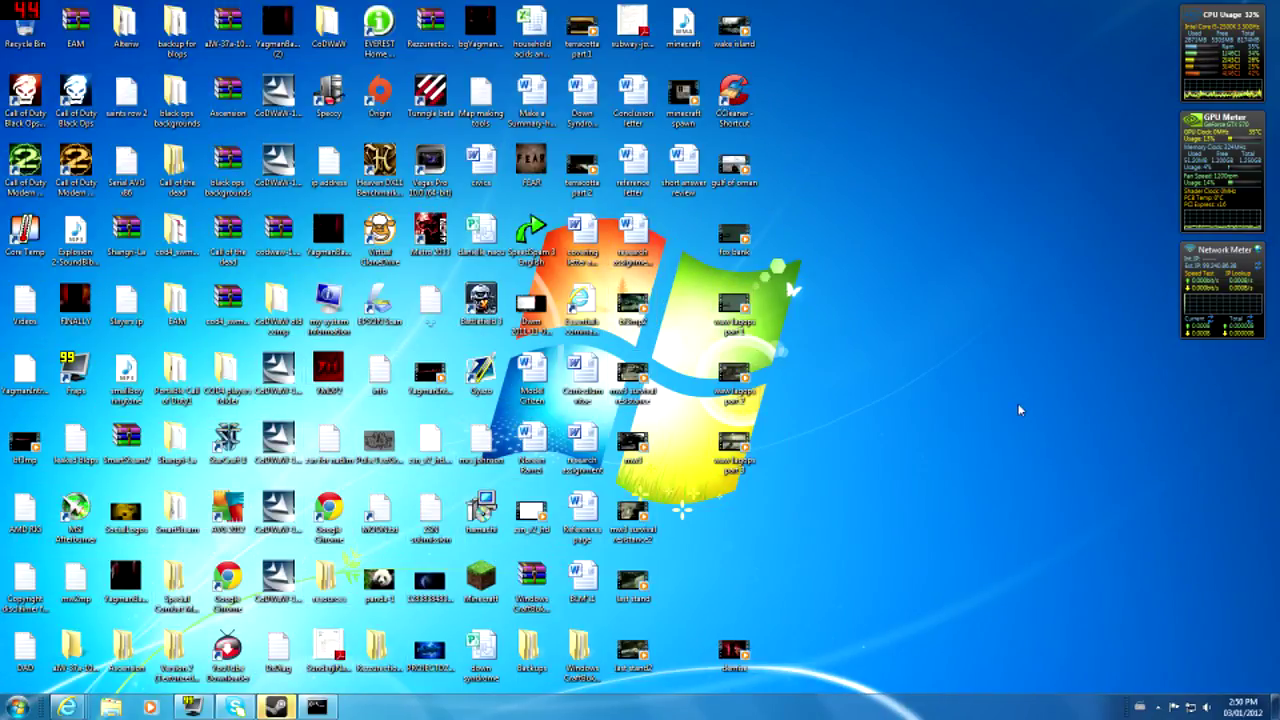
mouse_move(746, 598)
mouse_down()
mouse_move(680, 468)
mouse_move(766, 610)
mouse_up()
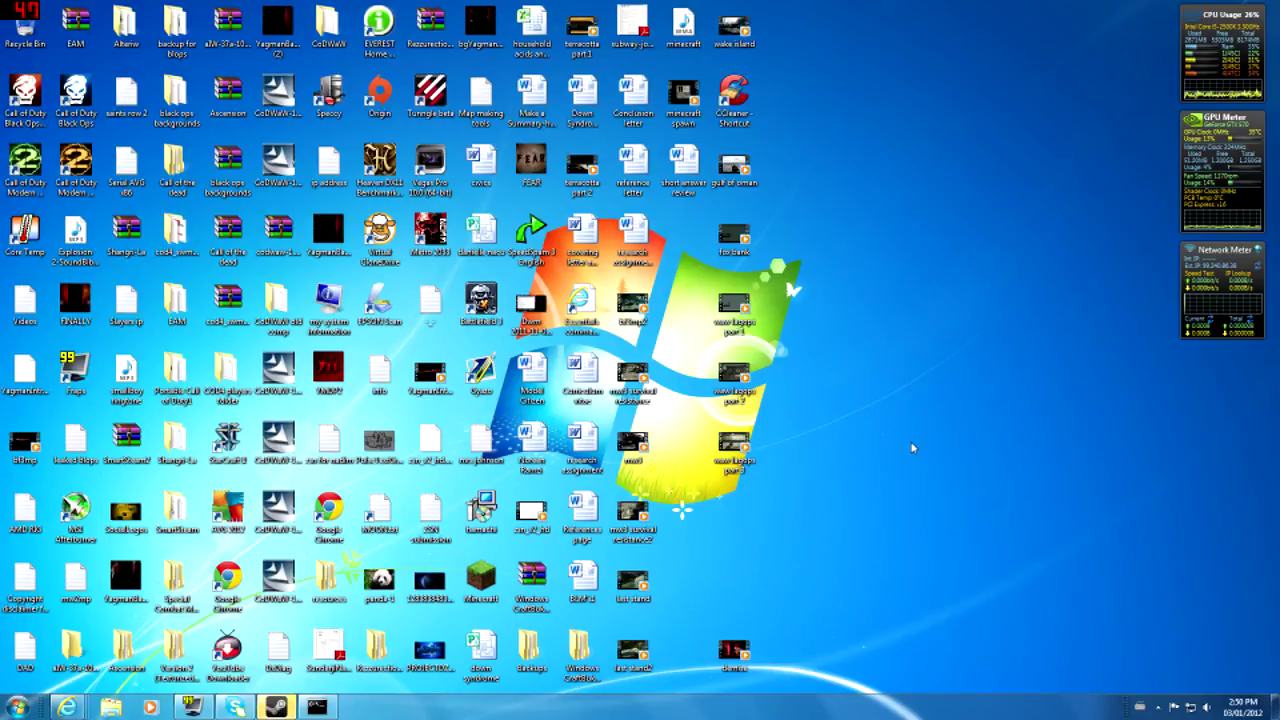